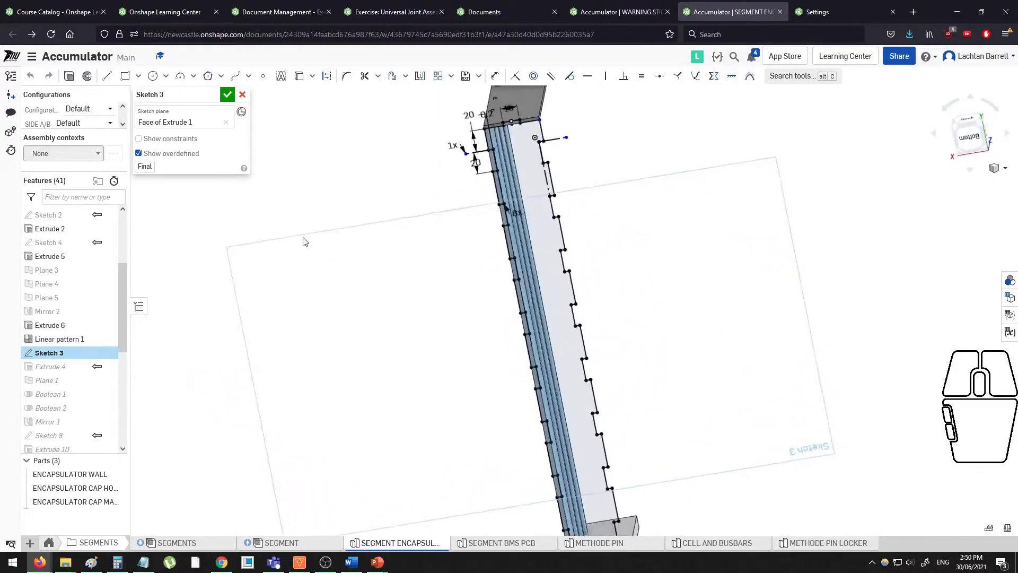
# Examine the regular and construction lines along the notched vertical edge of Sketch 3.
pyautogui.moveTo(387, 226); pyautogui.dragTo(395, 246, button='middle')
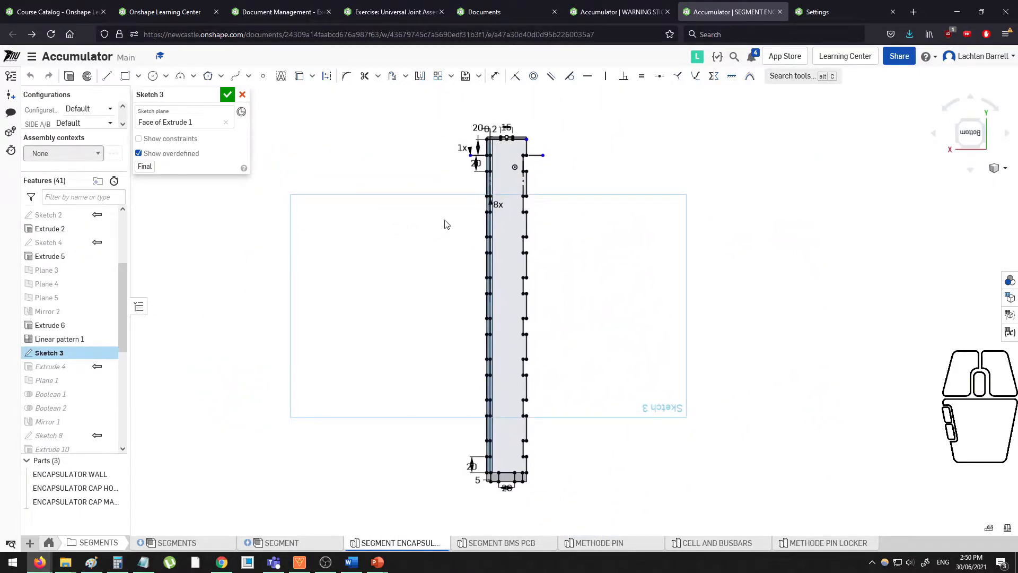
pyautogui.scroll(5, 572, 169)
pyautogui.scroll(3, 550, 245)
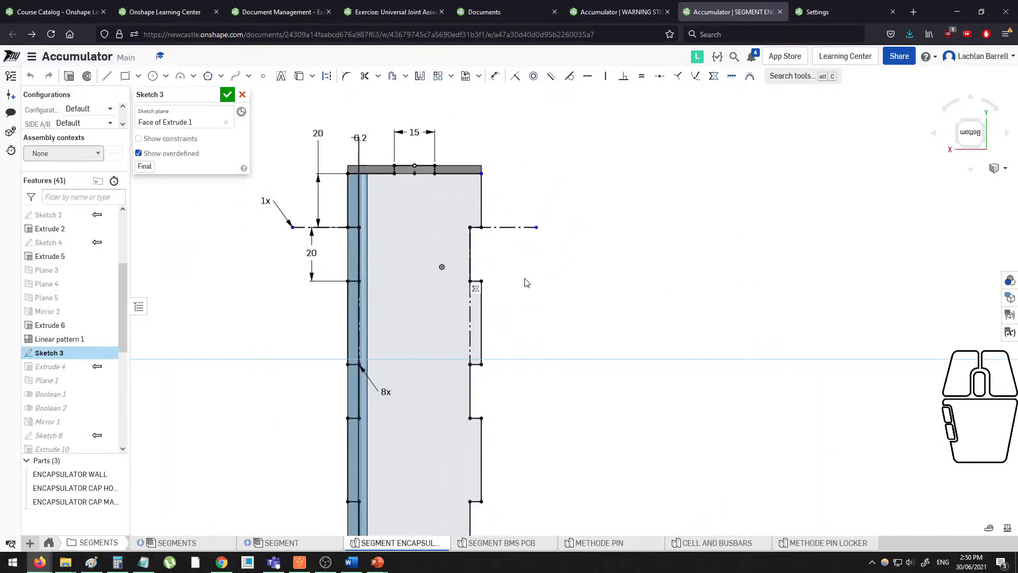
pyautogui.click(481, 319)
pyautogui.click(524, 360)
pyautogui.scroll(3, 464, 371)
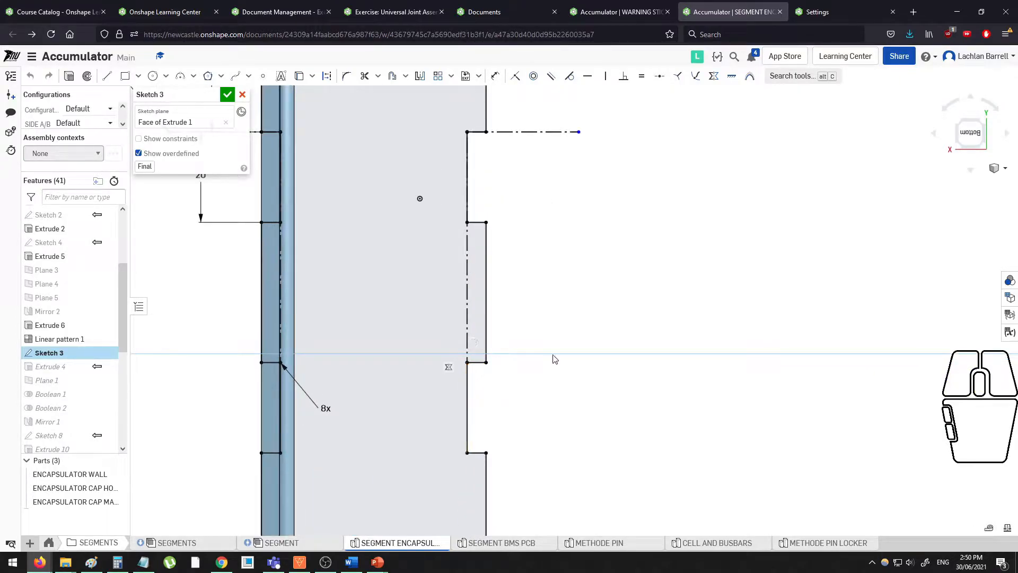
pyautogui.click(466, 300)
pyautogui.scroll(-3, 562, 333)
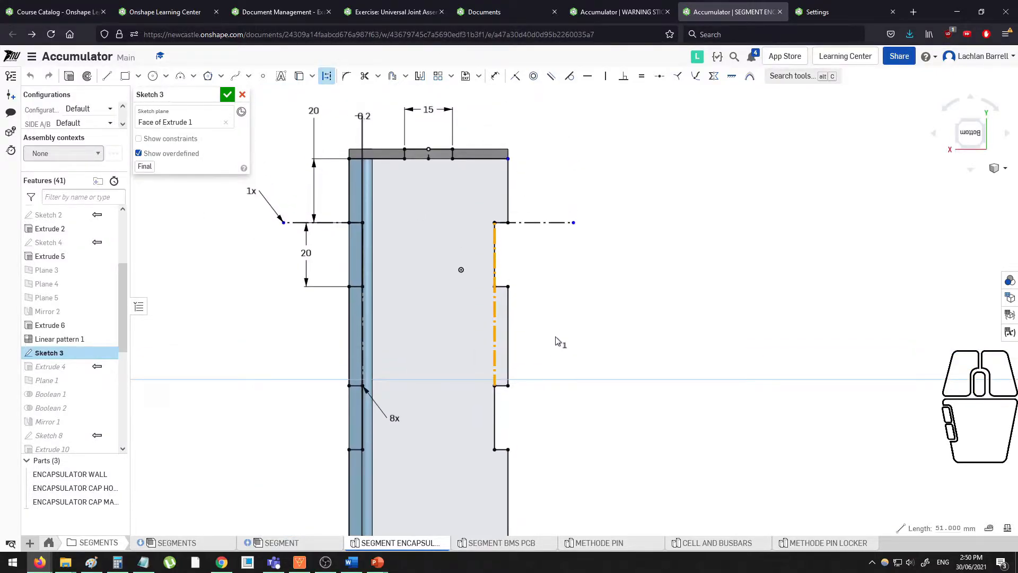
pyautogui.click(557, 329)
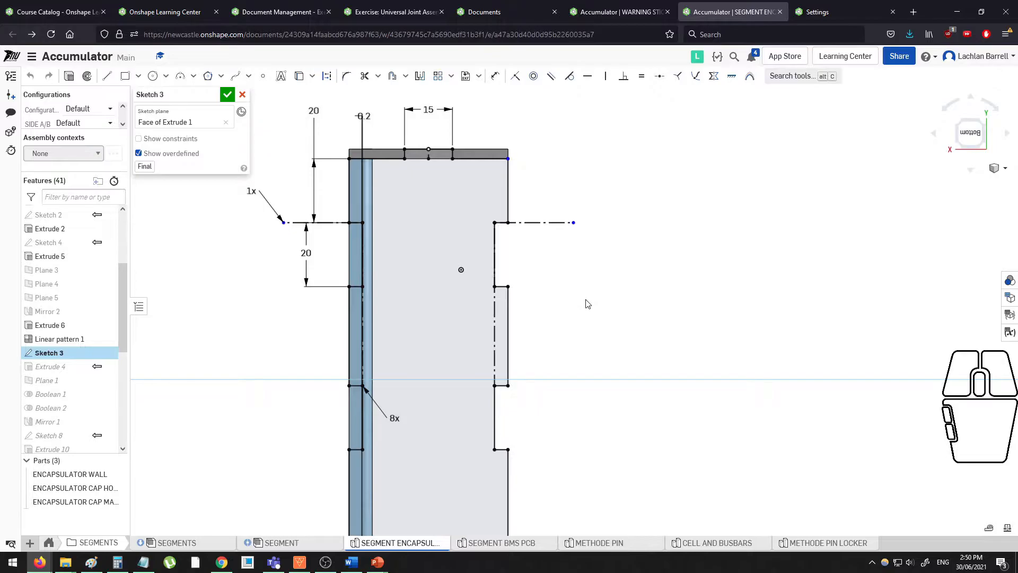
pyautogui.scroll(2, 587, 303)
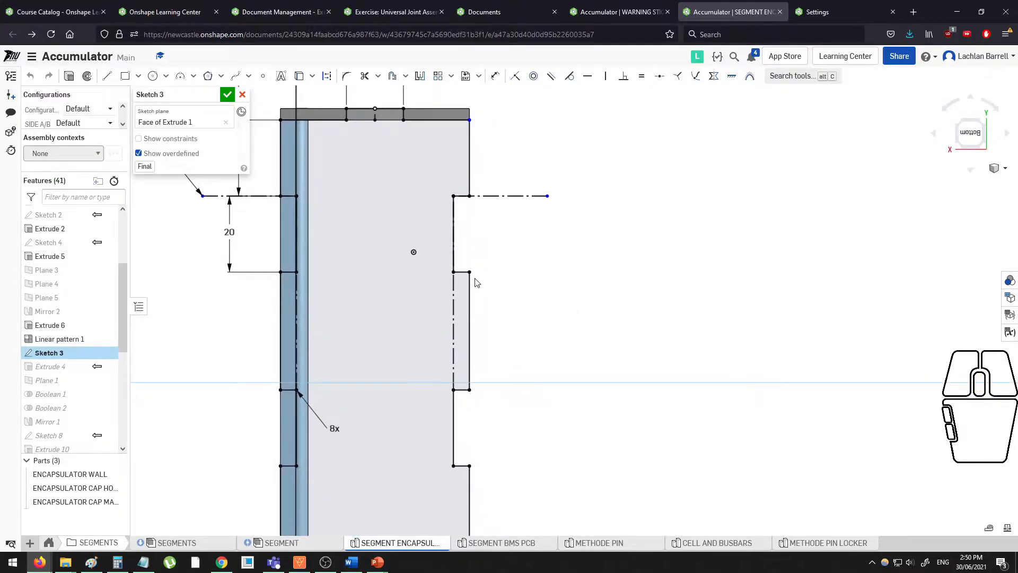
pyautogui.click(454, 289)
pyautogui.click(571, 300)
# Switch three vertical segments of the notched edge to construction geometry and back to regular lines.
pyautogui.click(470, 313)
pyautogui.scroll(2, 493, 358)
pyautogui.scroll(-2, 497, 315)
pyautogui.click(448, 349)
pyautogui.click(462, 417)
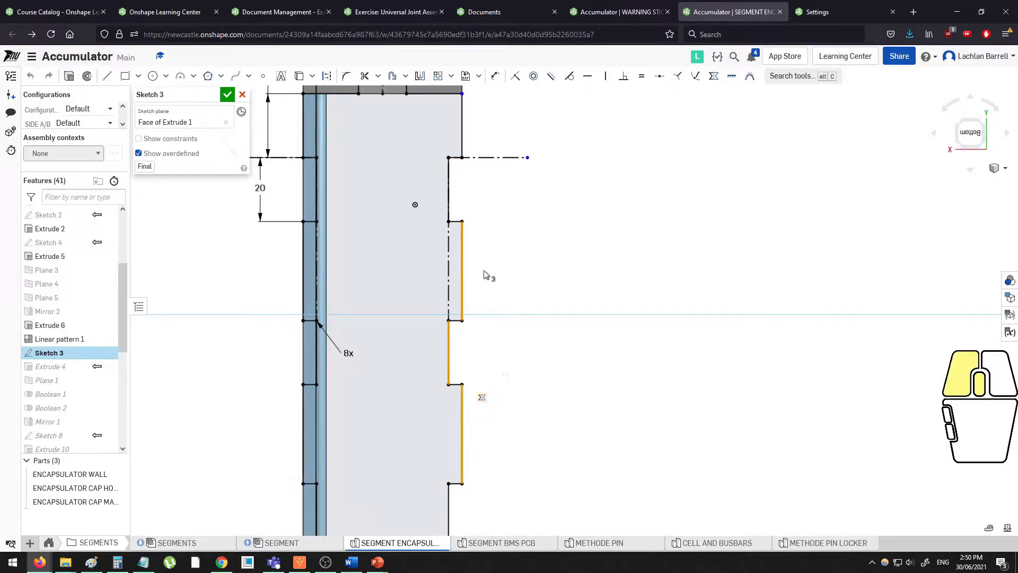
pyautogui.click(328, 77)
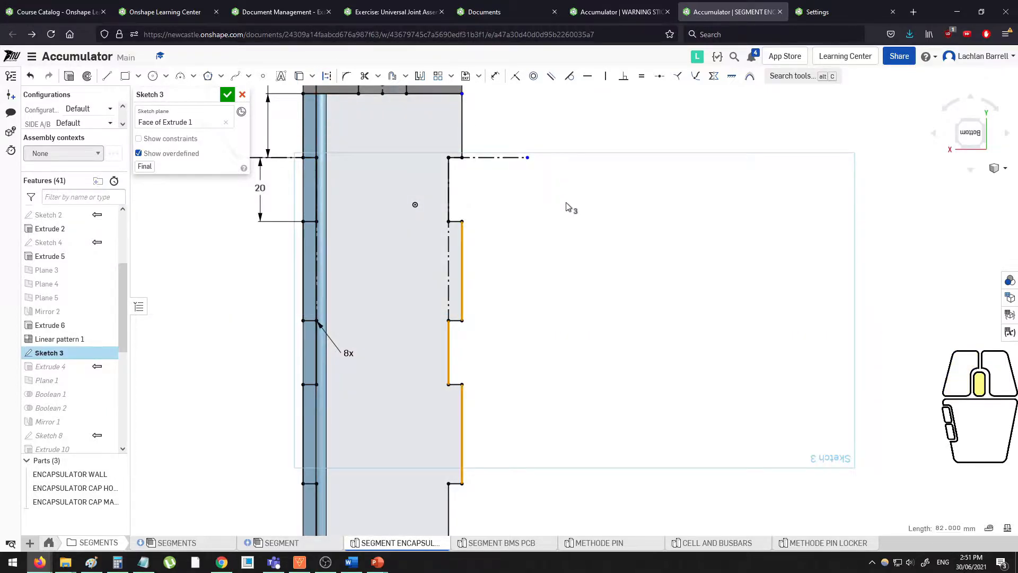
pyautogui.press('q')
pyautogui.click(638, 274)
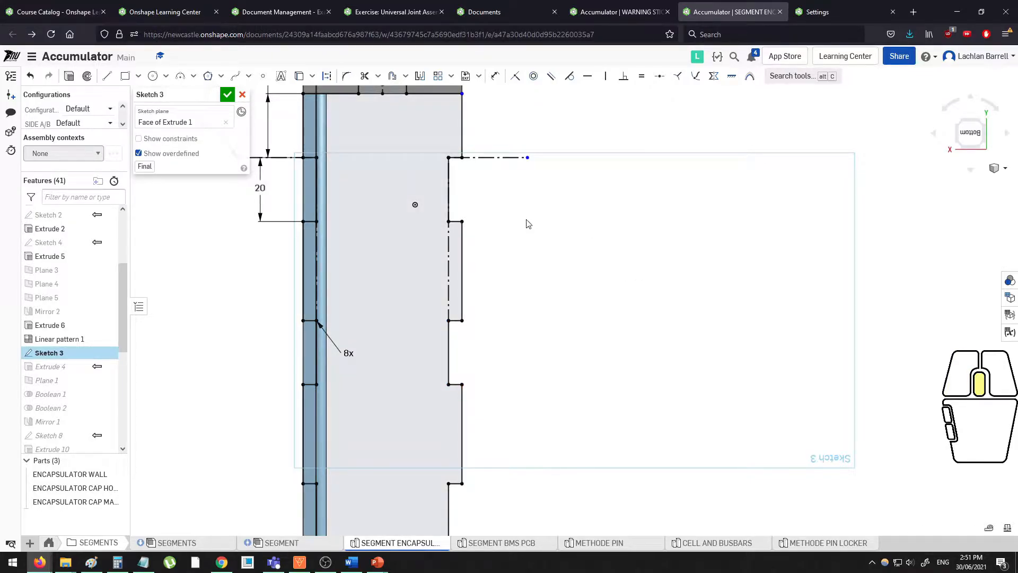
# Sketch a diagonal construction line about 58 mm long in the empty area beside the notched edge.
pyautogui.click(326, 75)
pyautogui.click(107, 76)
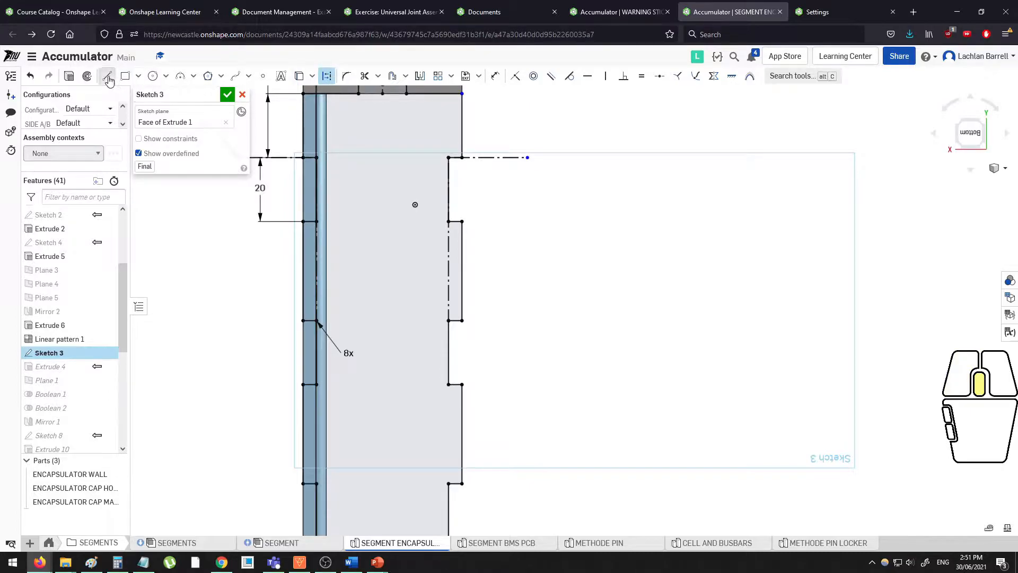
pyautogui.click(583, 239)
pyautogui.click(748, 322)
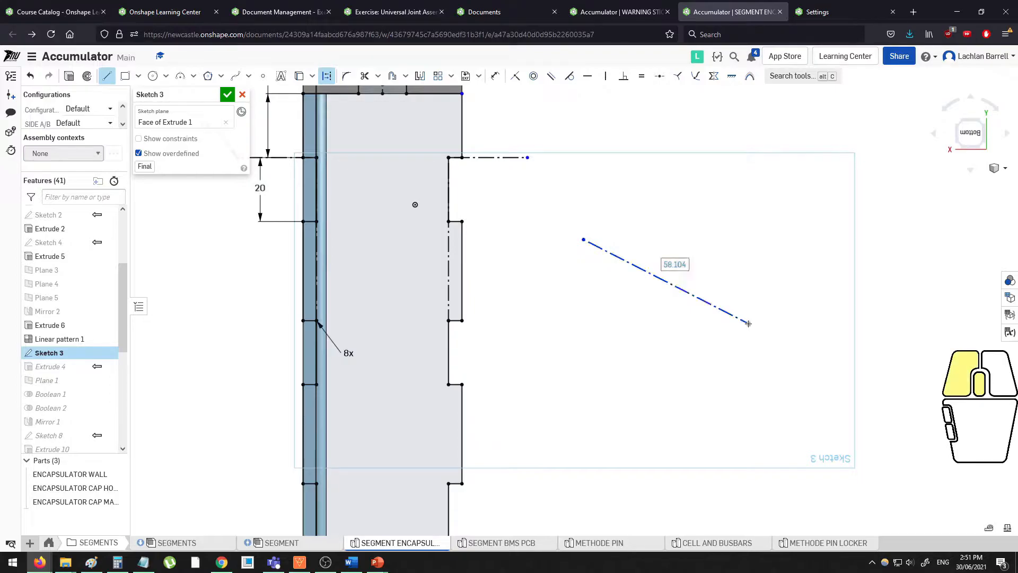
pyautogui.press('Escape')
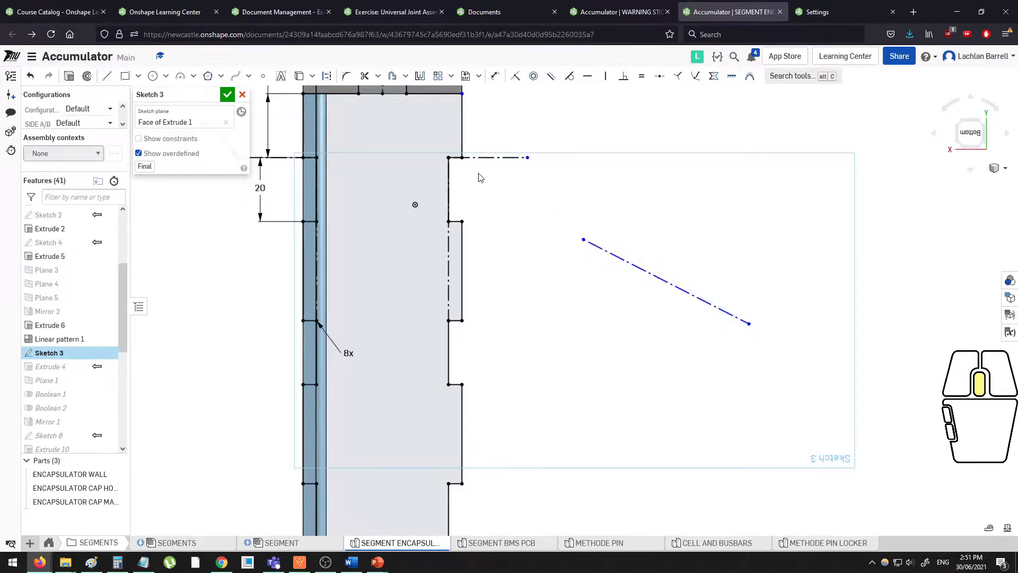
# Convert the diagonal construction line into a regular line.
pyautogui.click(602, 250)
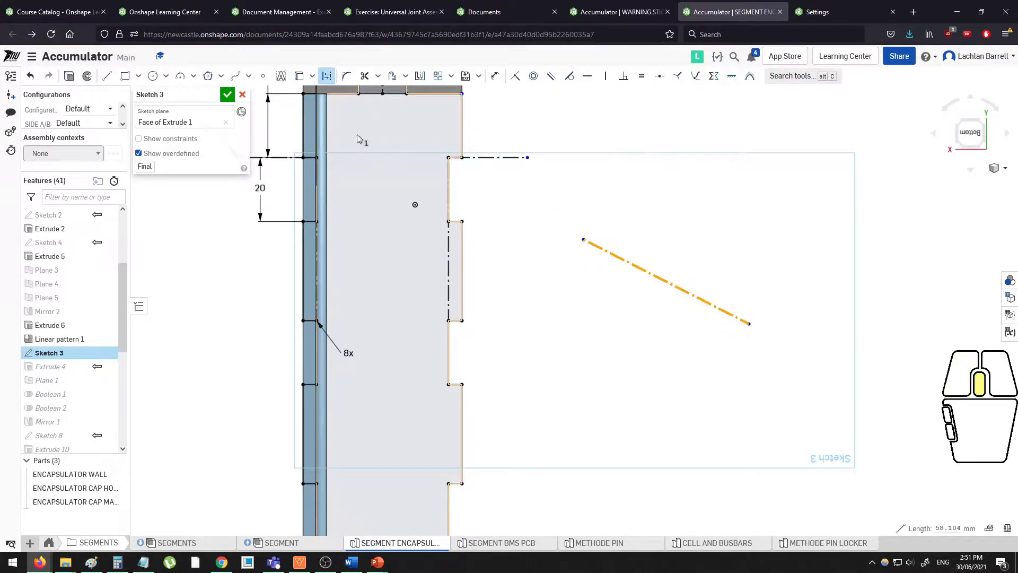
pyautogui.click(327, 77)
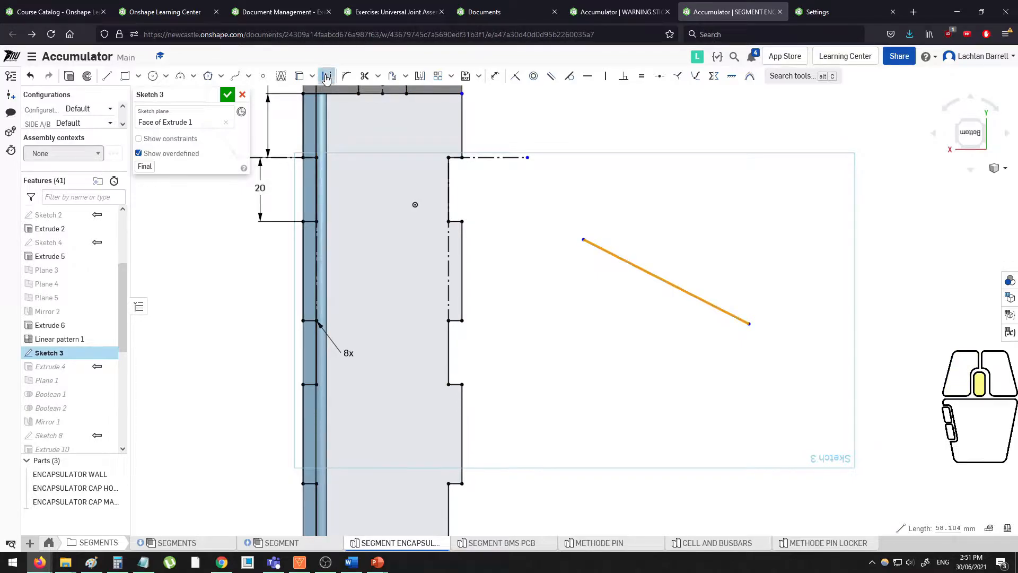
pyautogui.click(651, 223)
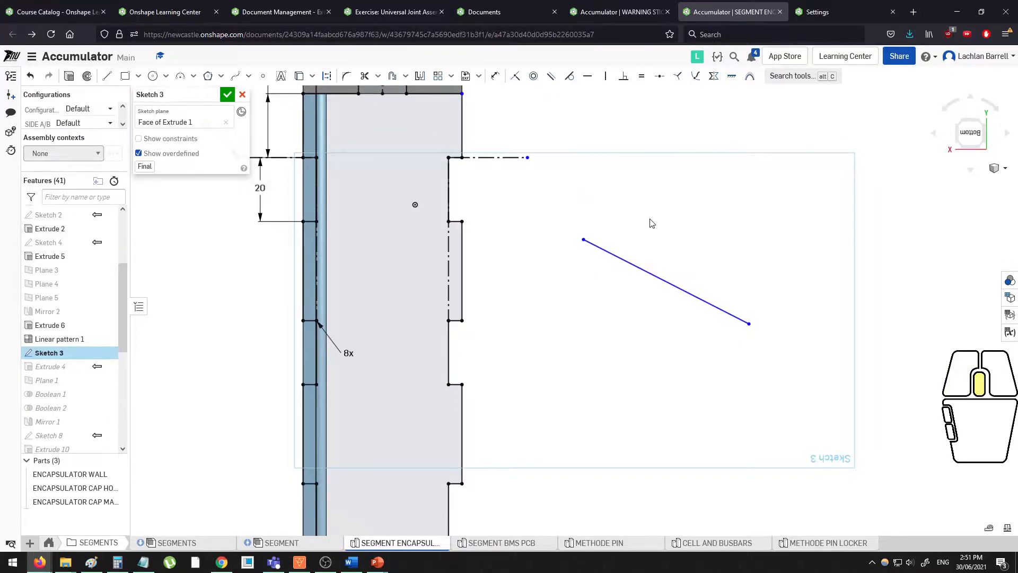
# Delete the diagonal line beside the notched edge.
pyautogui.scroll(-1, 652, 223)
pyautogui.click(662, 268)
pyautogui.press('Delete')
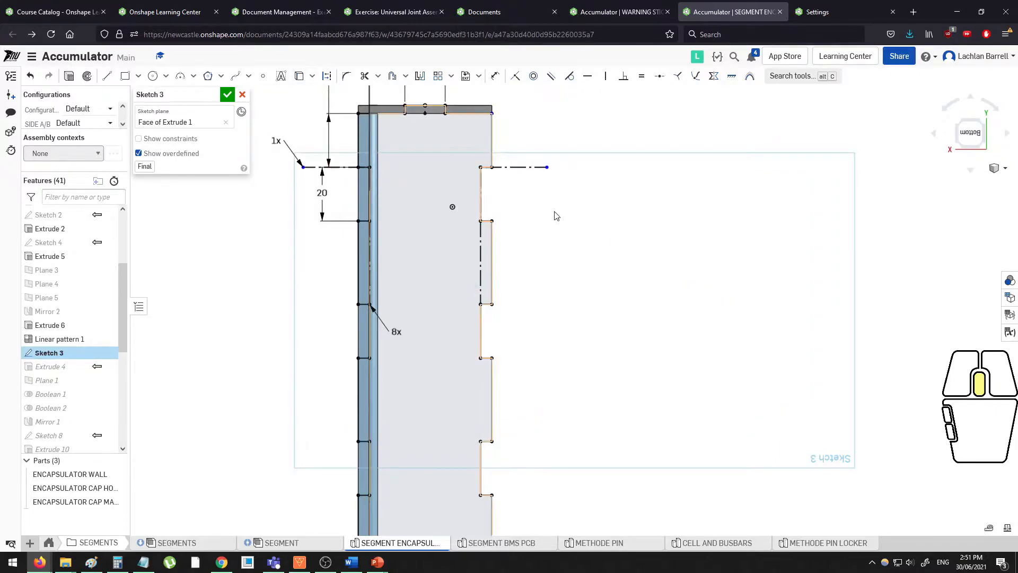
pyautogui.scroll(-2, 598, 215)
pyautogui.scroll(2, 602, 228)
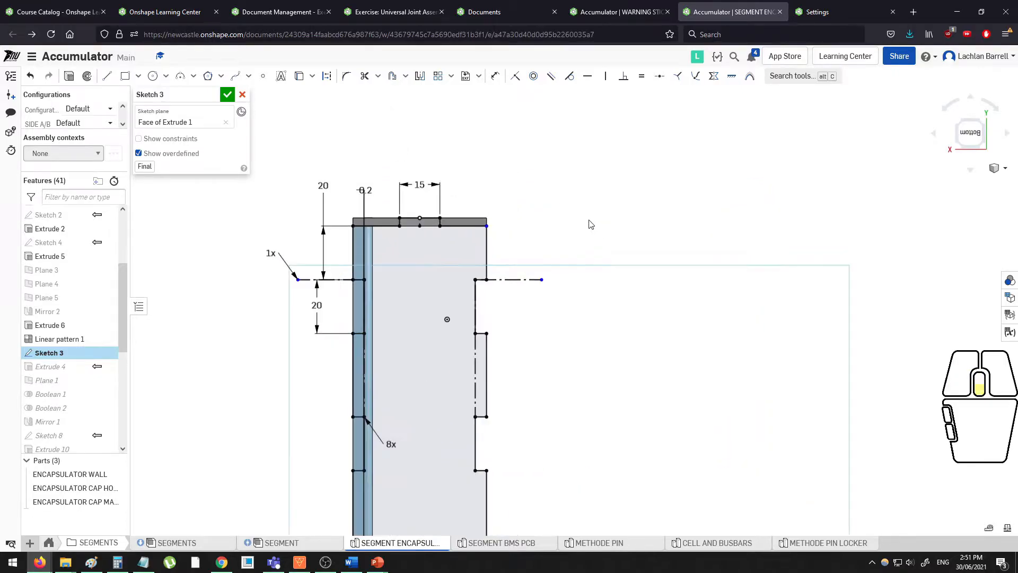
# Project the part's upper outer edge into Sketch 3 as a construction line with the Use tool.
pyautogui.click(107, 76)
pyautogui.scroll(2, 518, 184)
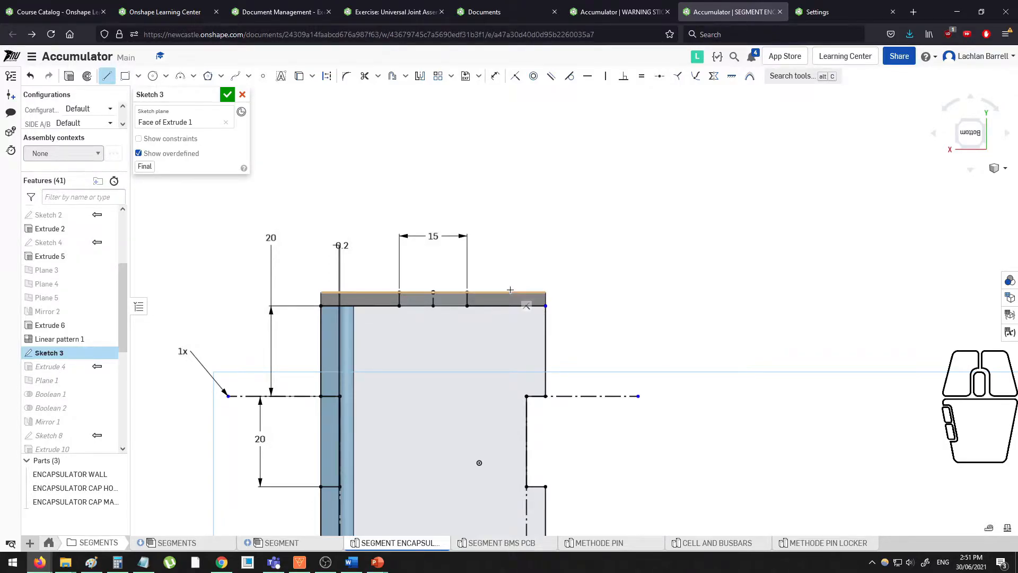
pyautogui.press('Escape')
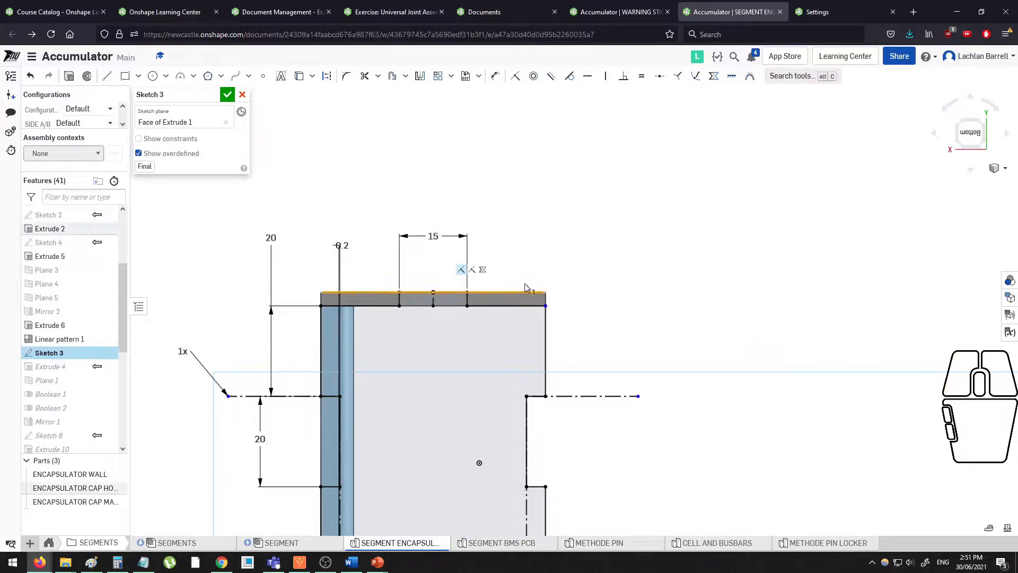
pyautogui.click(325, 77)
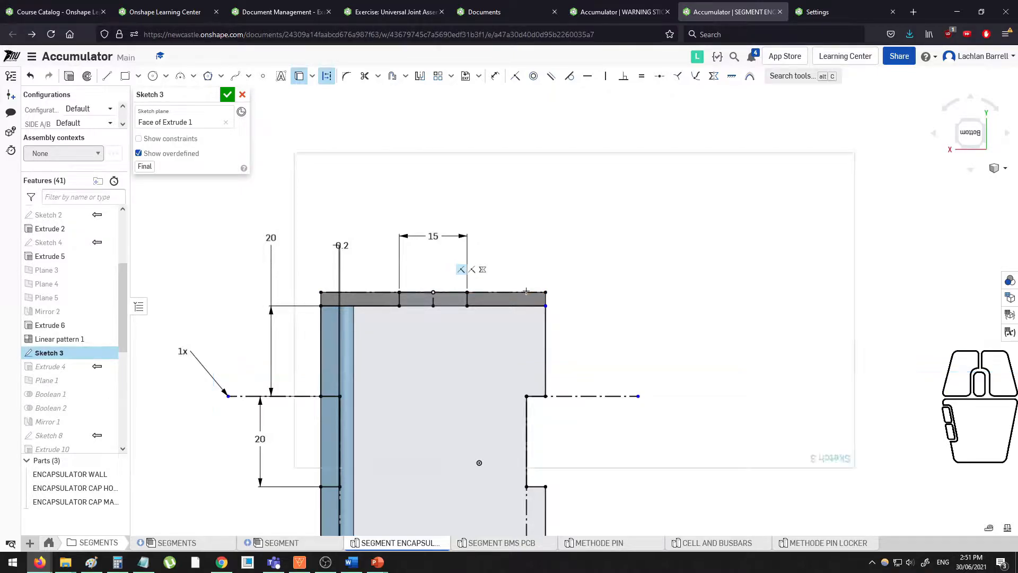
pyautogui.scroll(-1, 530, 282)
pyautogui.press('Escape')
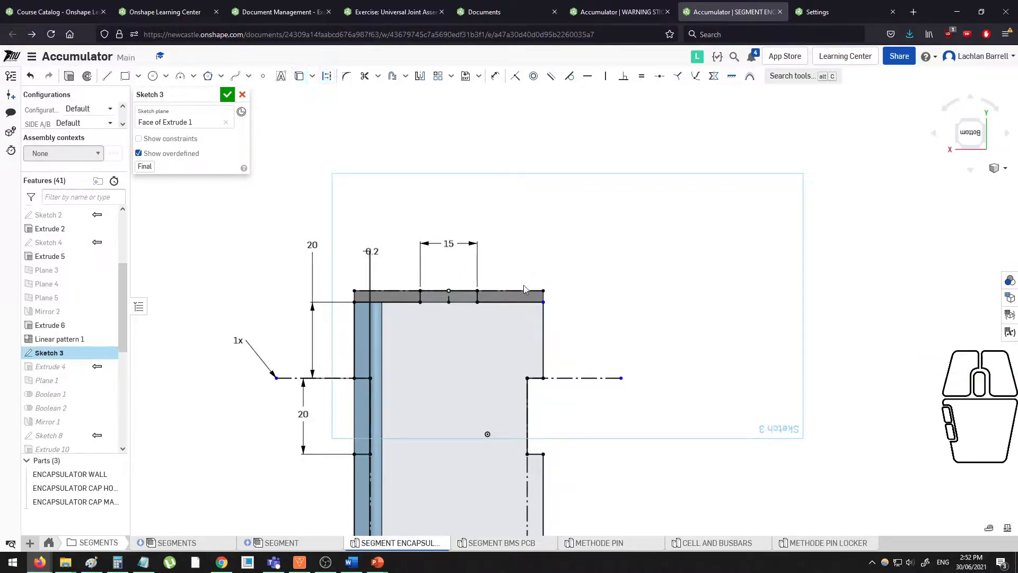
pyautogui.click(522, 290)
pyautogui.click(535, 246)
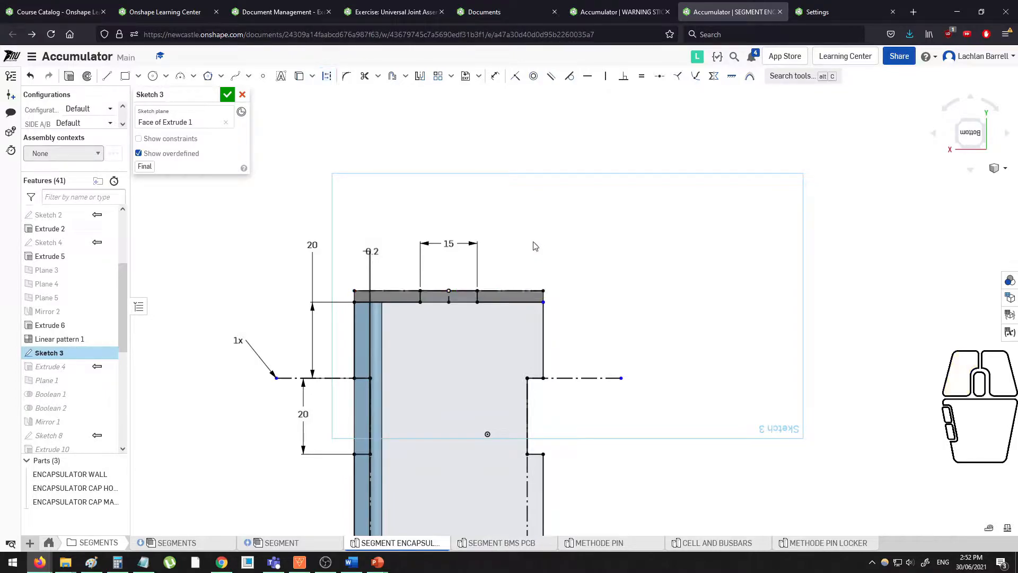
pyautogui.click(519, 293)
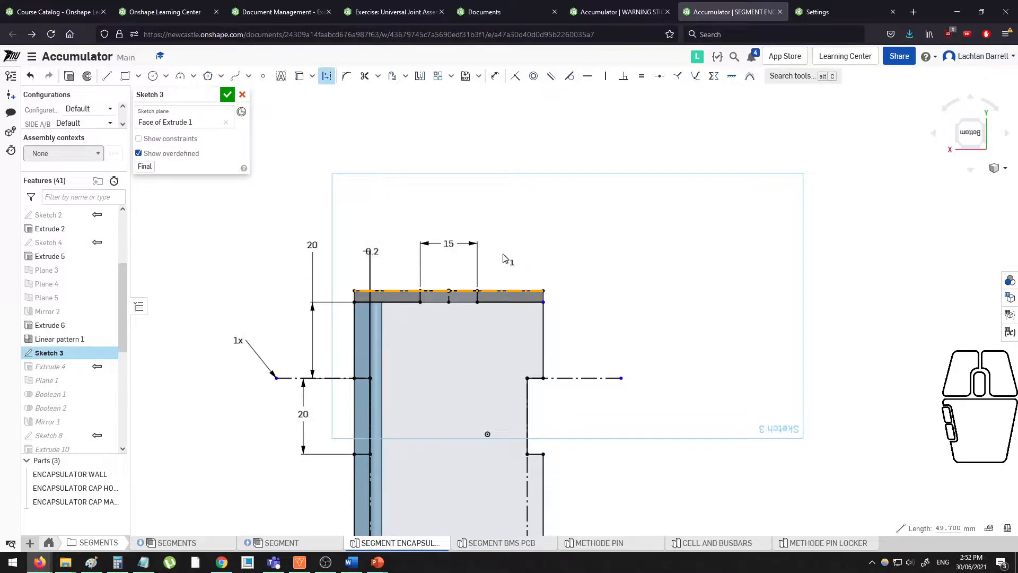
pyautogui.click(508, 287)
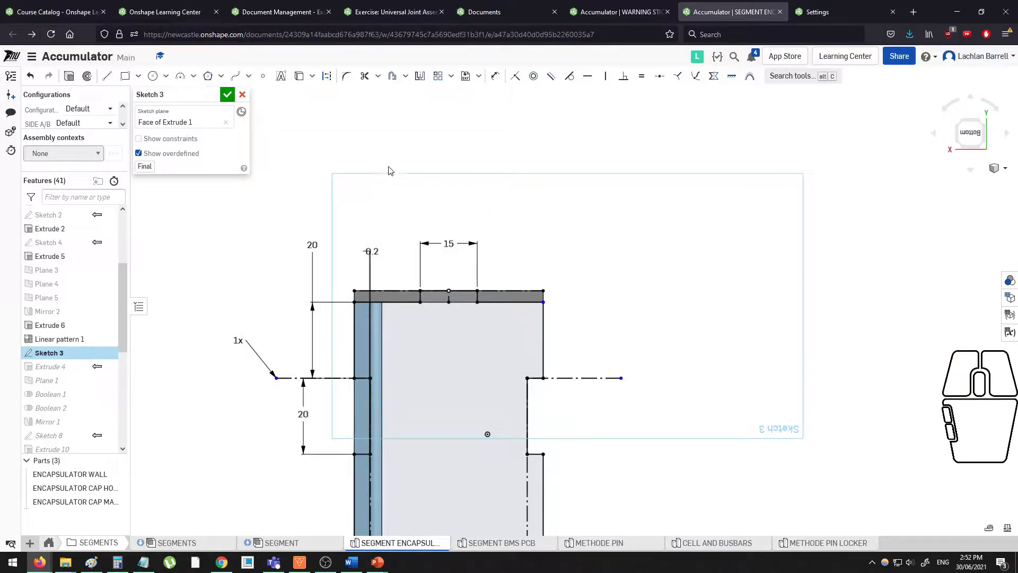
pyautogui.click(107, 76)
pyautogui.press('Escape')
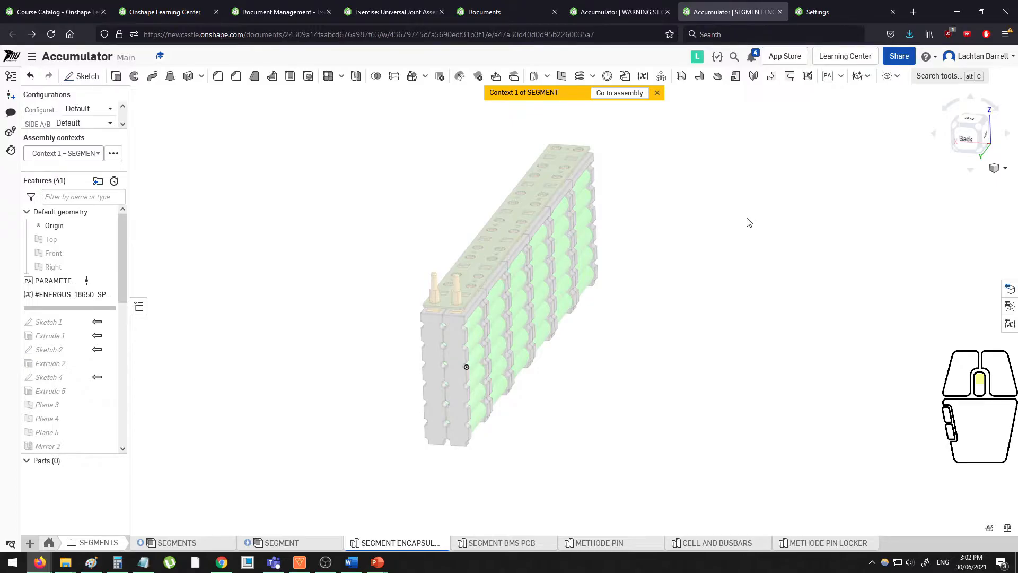
# Start a new sketch on the notched end face below the left terminal of the in-context segment, viewed normal to the plane.
pyautogui.moveTo(744, 214); pyautogui.dragTo(772, 227, button='middle')
pyautogui.scroll(-2, 787, 221)
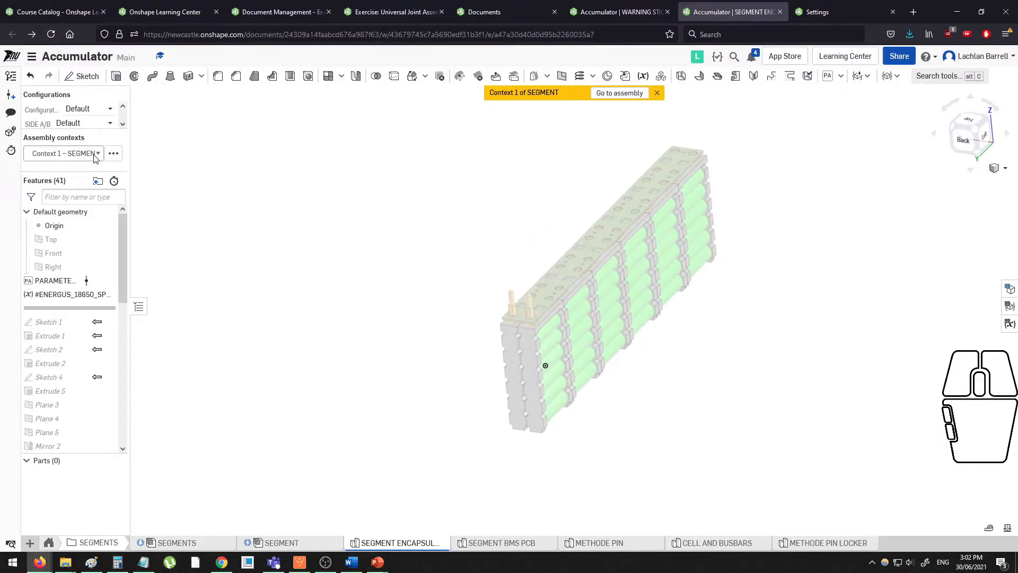
pyautogui.moveTo(429, 214); pyautogui.dragTo(352, 223, button='middle')
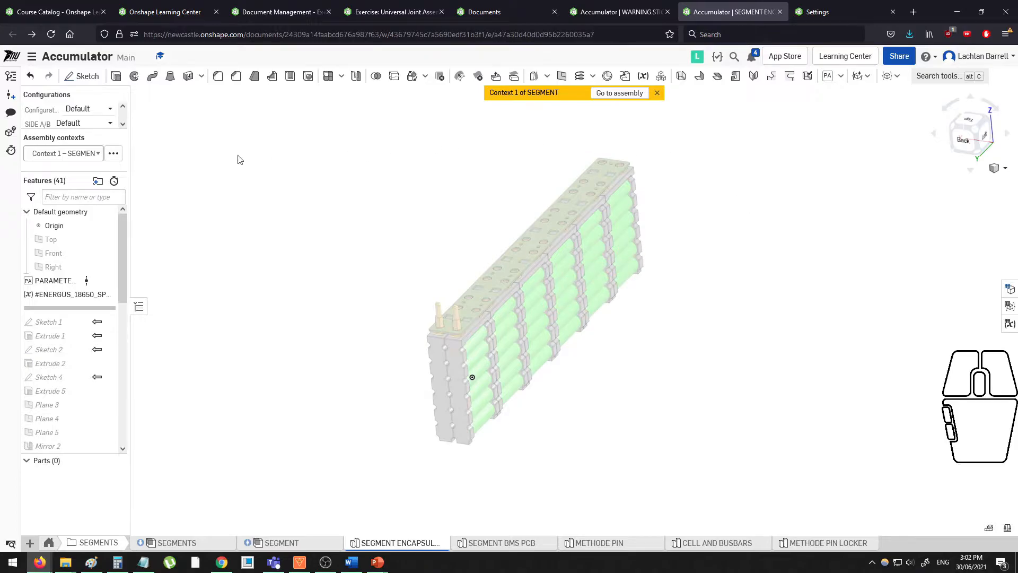
pyautogui.click(85, 77)
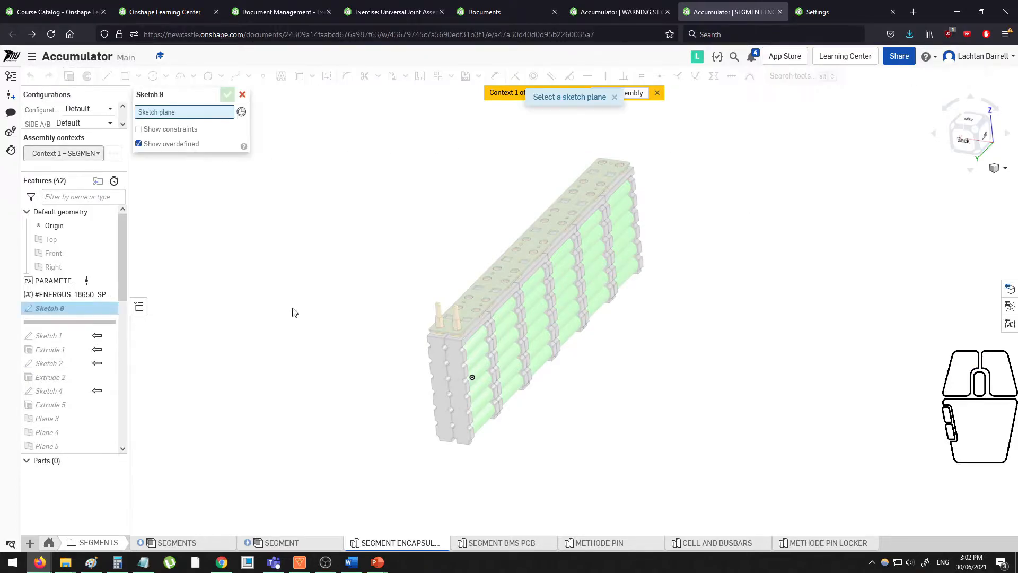
pyautogui.click(438, 361)
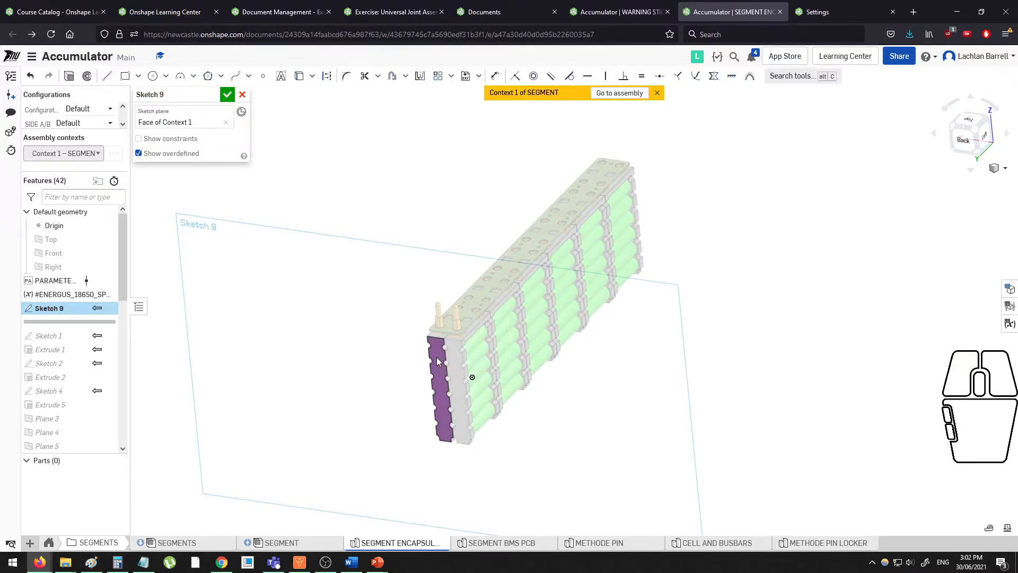
pyautogui.press('n')
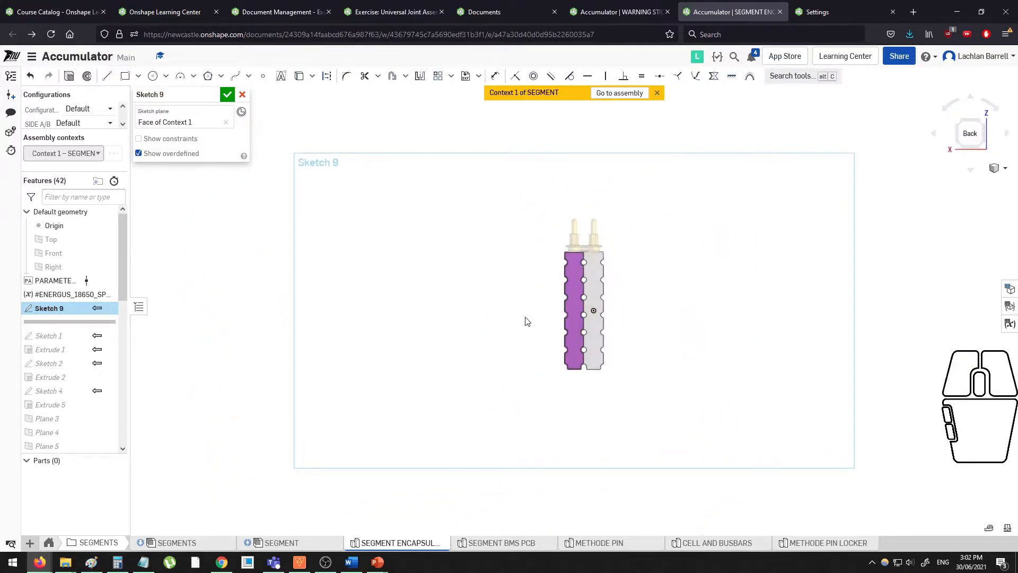
# Draw a corner rectangle about 86 mm by 27 mm across both notched end faces and finish the sketch.
pyautogui.scroll(1, 525, 320)
pyautogui.moveTo(525, 320); pyautogui.dragTo(438, 347, button='middle')
pyautogui.scroll(3, 504, 311)
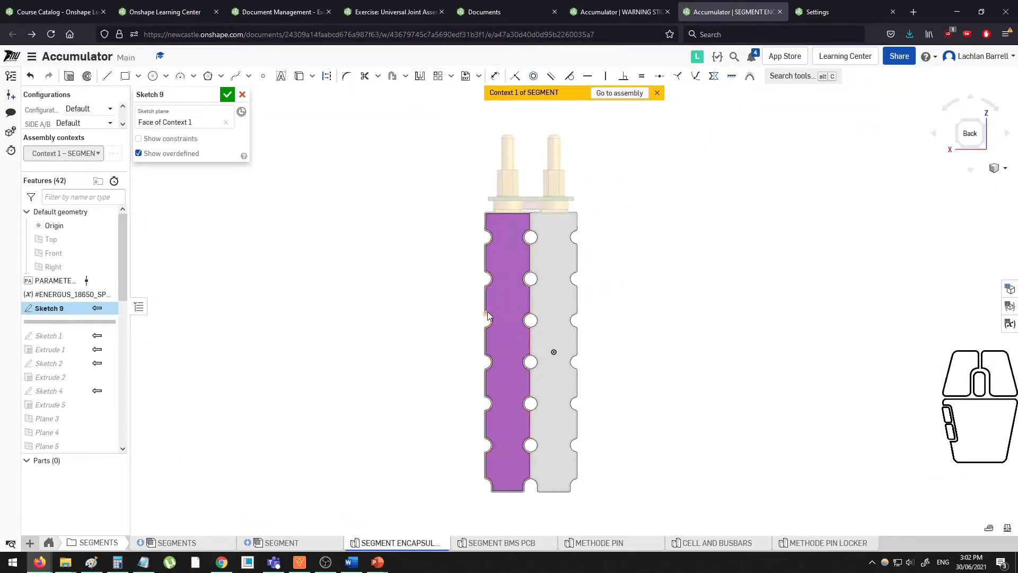
pyautogui.click(125, 76)
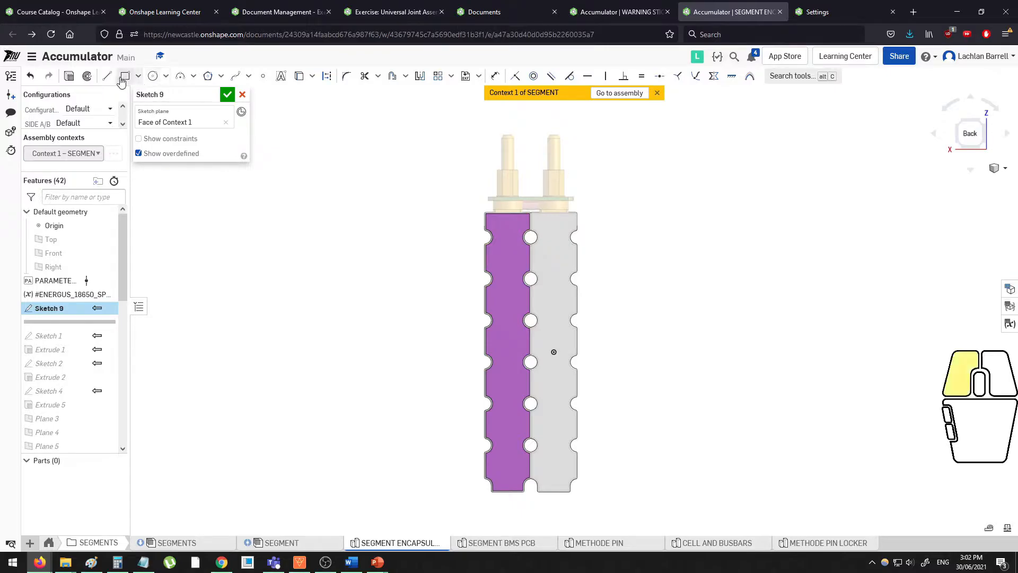
pyautogui.click(445, 286)
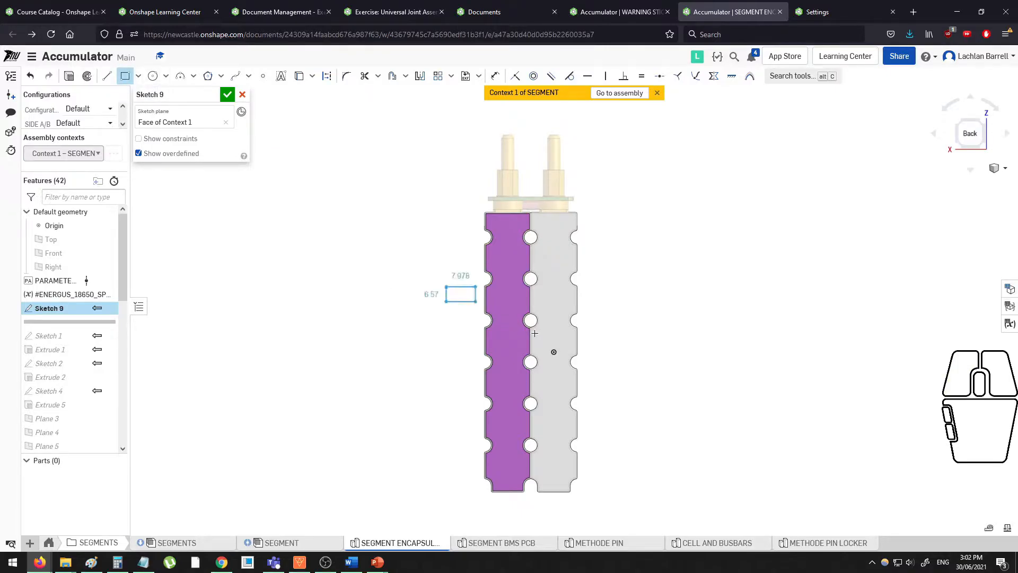
pyautogui.click(641, 347)
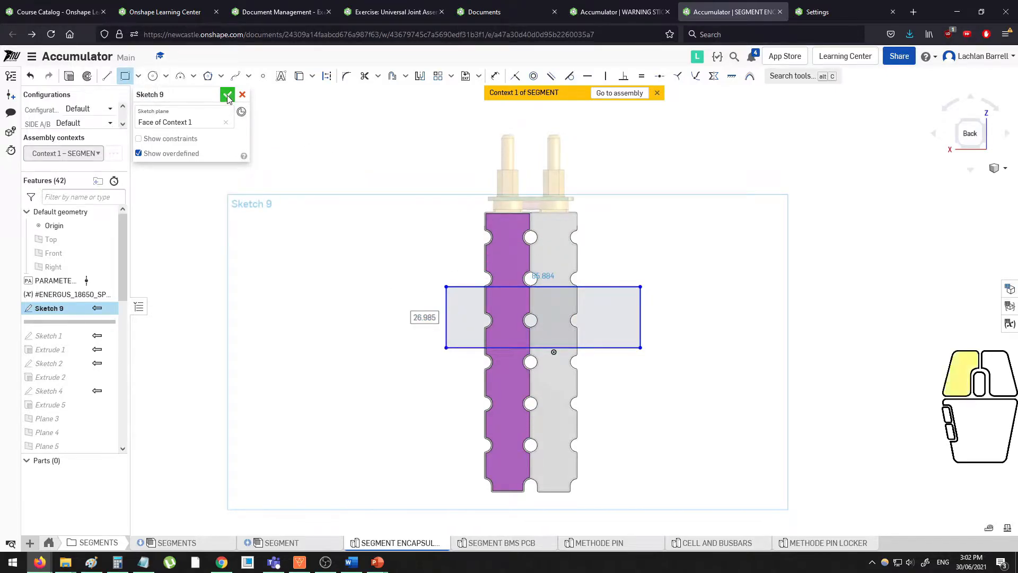
pyautogui.click(227, 94)
pyautogui.moveTo(306, 161); pyautogui.dragTo(297, 172, button='right')
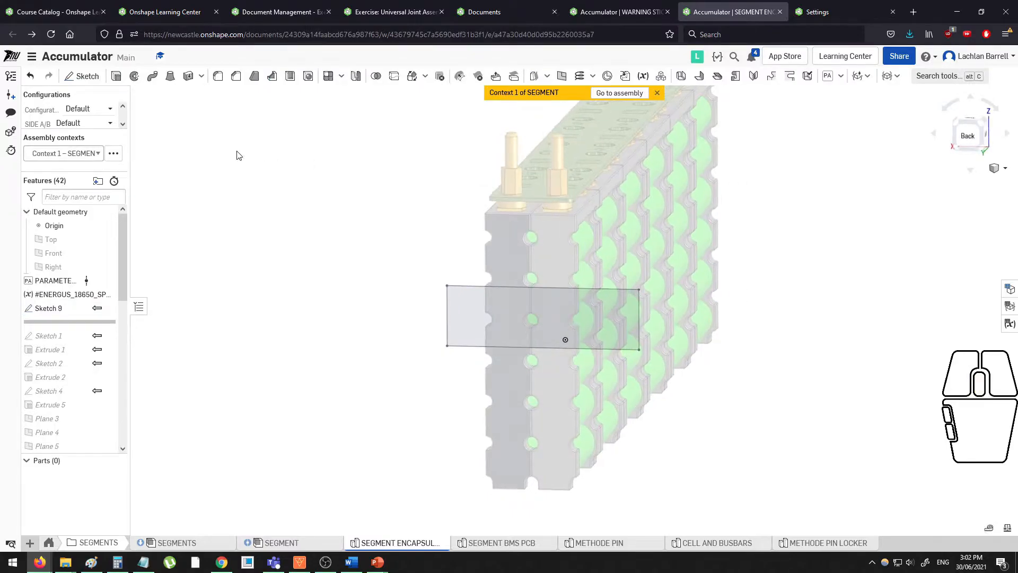
pyautogui.click(116, 77)
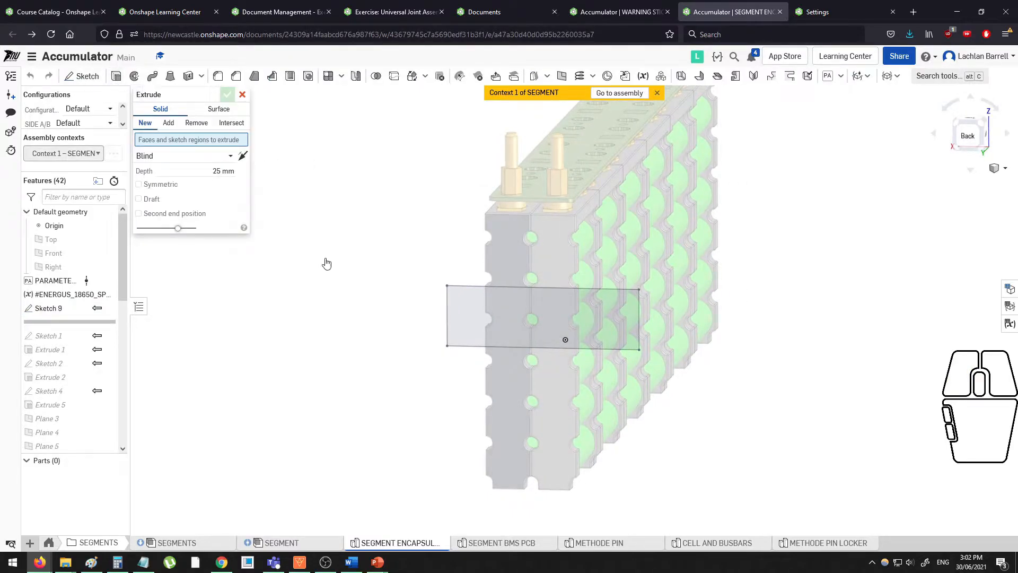
pyautogui.click(457, 312)
pyautogui.click(458, 315)
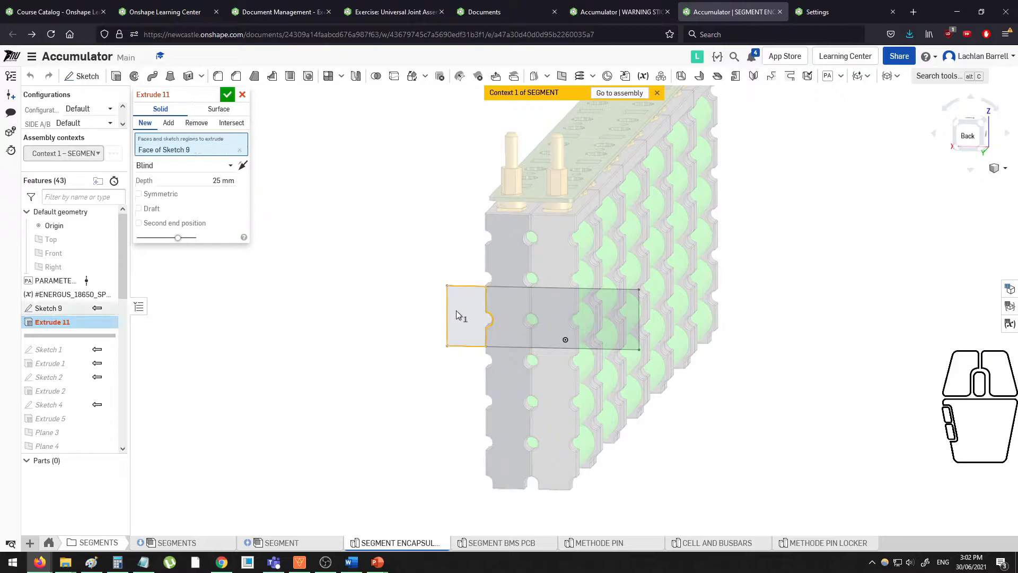
pyautogui.moveTo(389, 320)
pyautogui.mouseDown(button='middle')
pyautogui.moveTo(378, 324)
pyautogui.moveTo(412, 337)
pyautogui.mouseUp(button='middle')
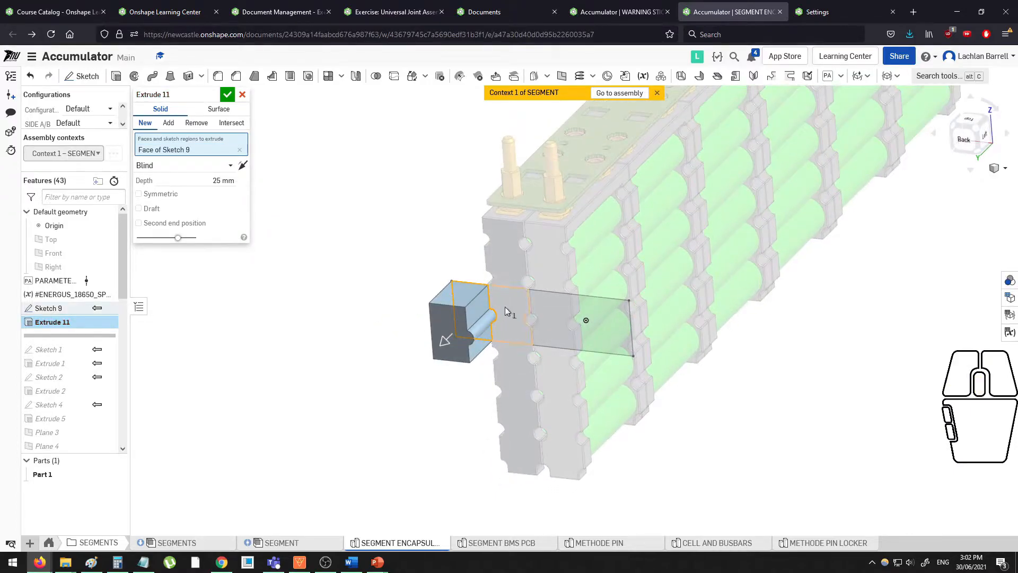
pyautogui.scroll(2, 509, 304)
pyautogui.click(569, 311)
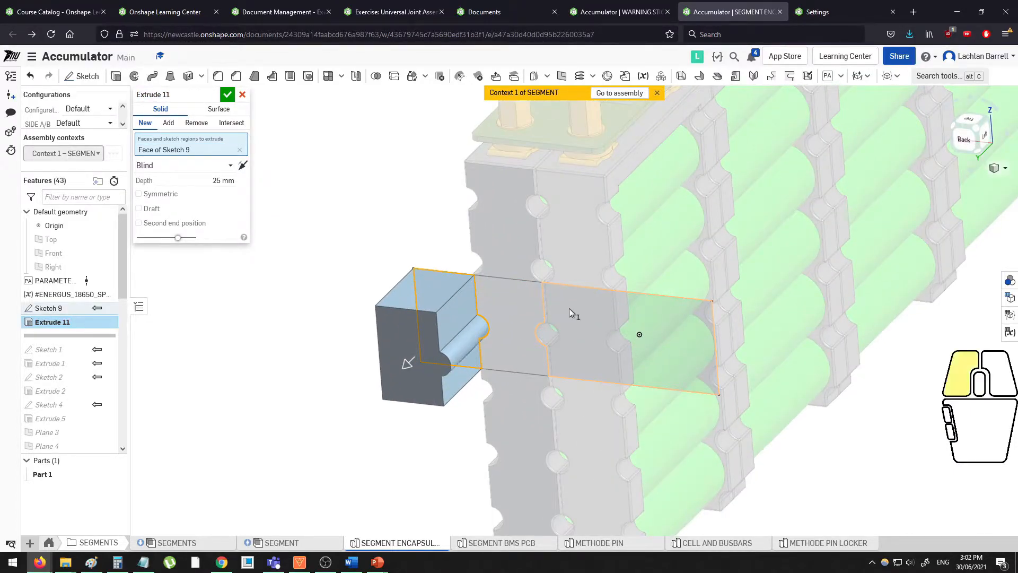
pyautogui.moveTo(569, 310)
pyautogui.mouseDown(button='middle')
pyautogui.moveTo(552, 305)
pyautogui.moveTo(586, 306)
pyautogui.moveTo(578, 302)
pyautogui.mouseUp(button='middle')
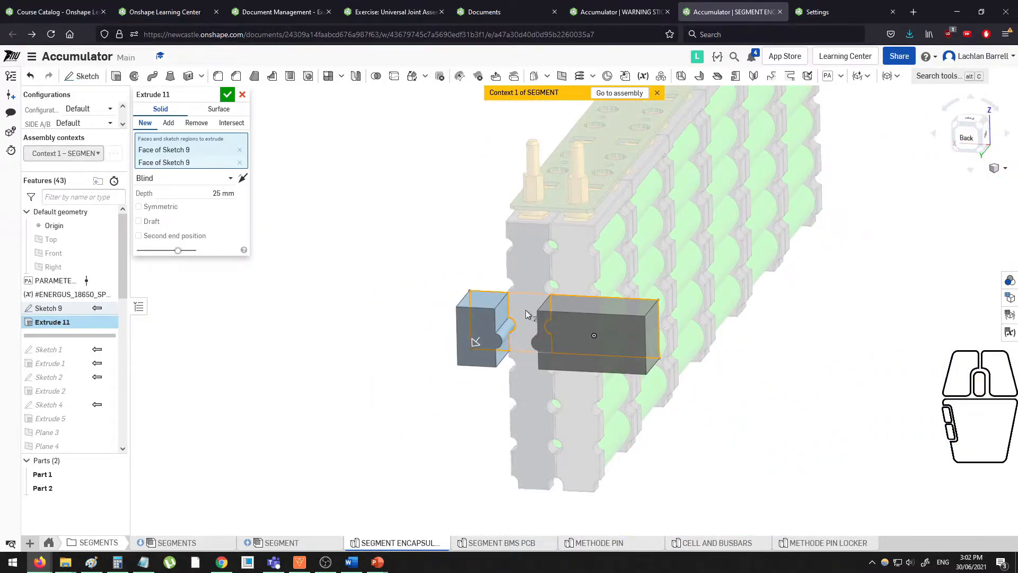
pyautogui.click(526, 310)
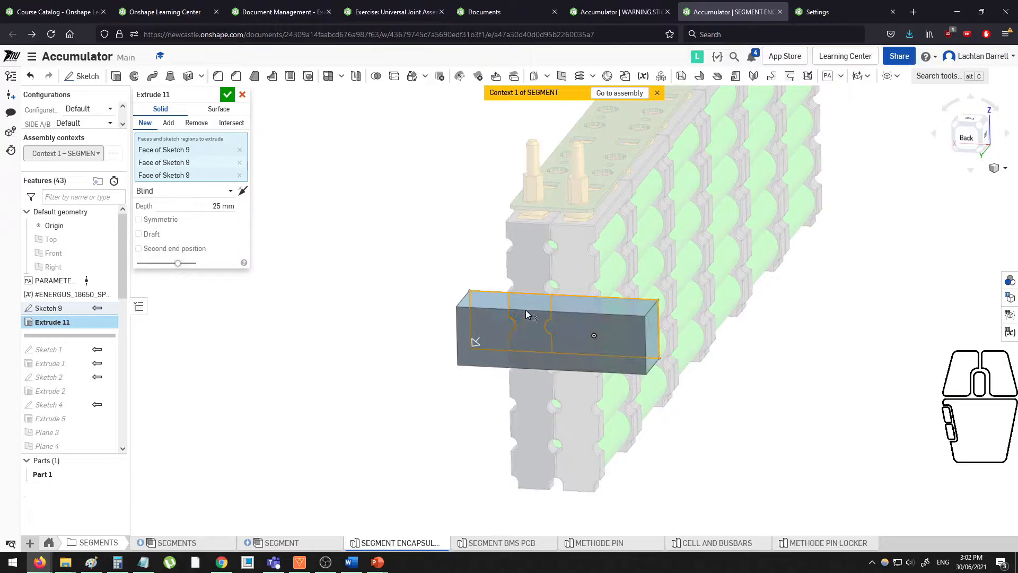
pyautogui.moveTo(534, 307)
pyautogui.mouseDown(button='middle')
pyautogui.moveTo(529, 316)
pyautogui.moveTo(506, 306)
pyautogui.moveTo(535, 307)
pyautogui.moveTo(521, 307)
pyautogui.mouseUp(button='middle')
pyautogui.scroll(3, 528, 307)
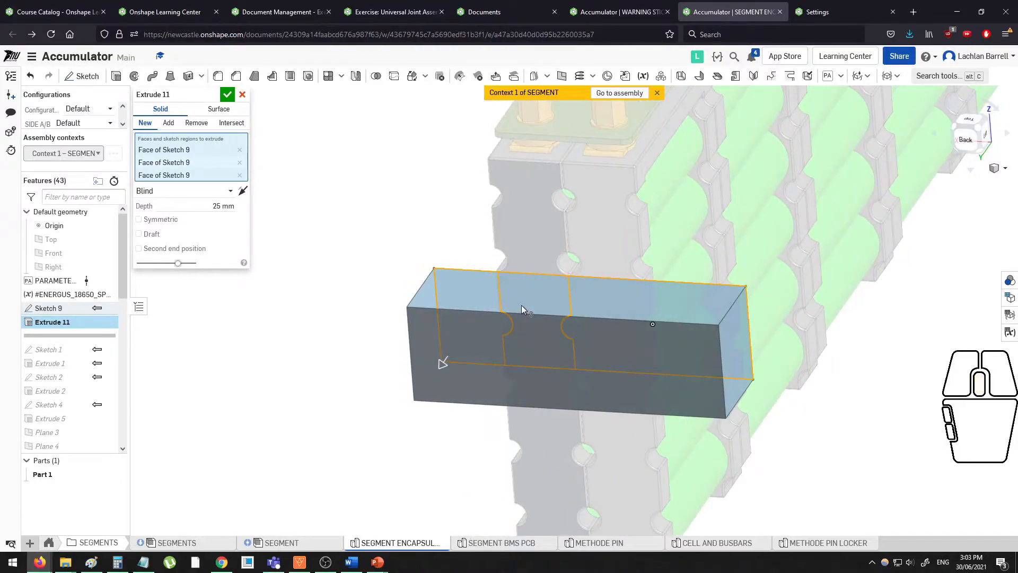
pyautogui.scroll(-2, 520, 305)
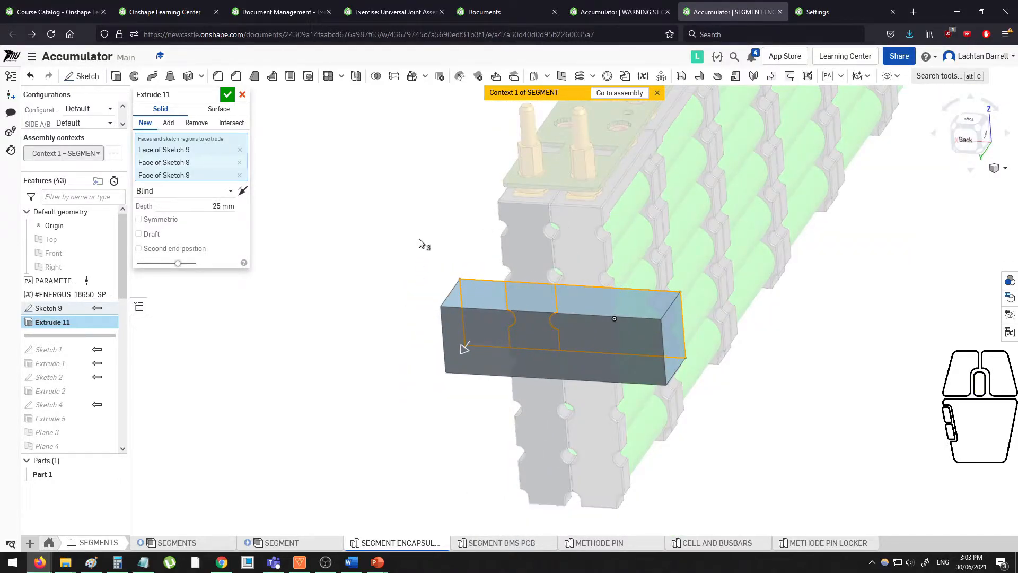
pyautogui.click(243, 95)
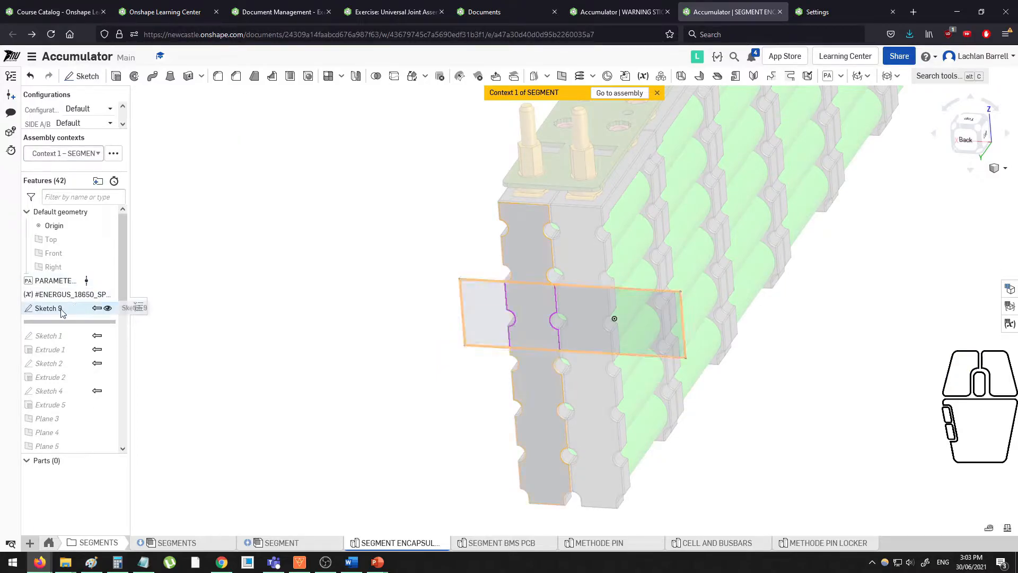
# Roll the feature history back to before Sketch 9 and create a plane offset 0 from the notched end face.
pyautogui.moveTo(58, 321); pyautogui.dragTo(58, 307)
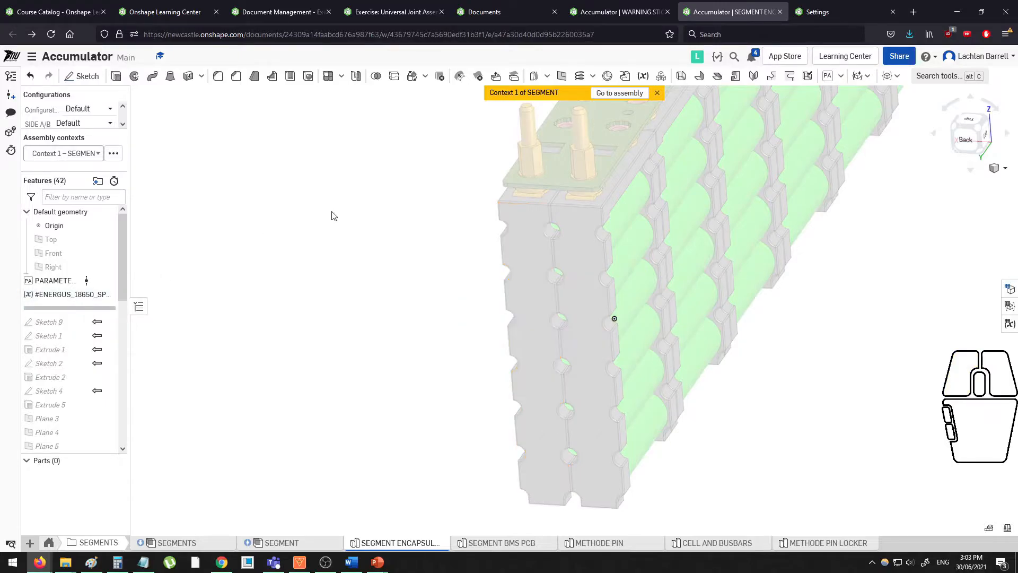
pyautogui.click(562, 75)
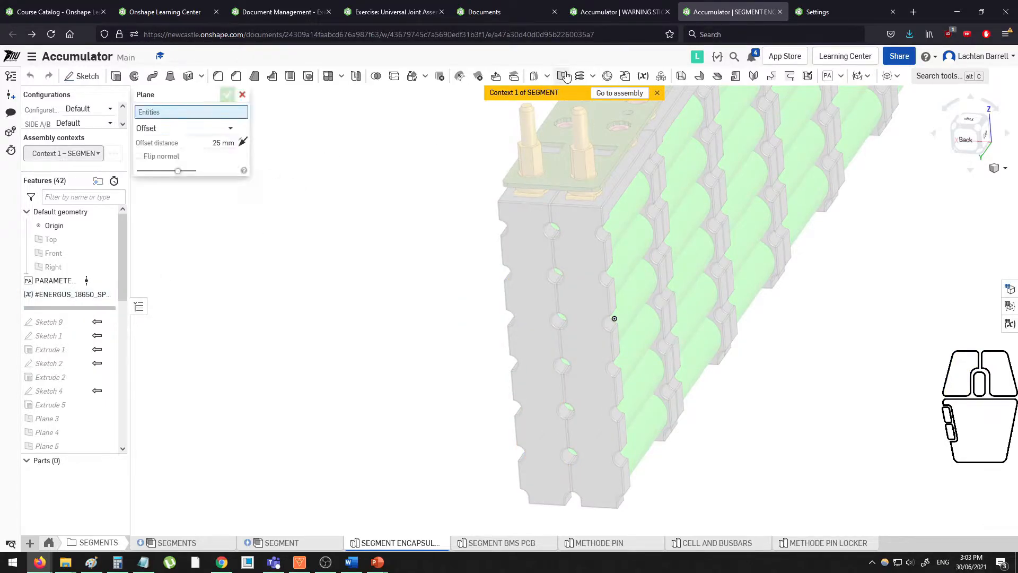
pyautogui.click(521, 262)
pyautogui.click(218, 152)
pyautogui.write('0')
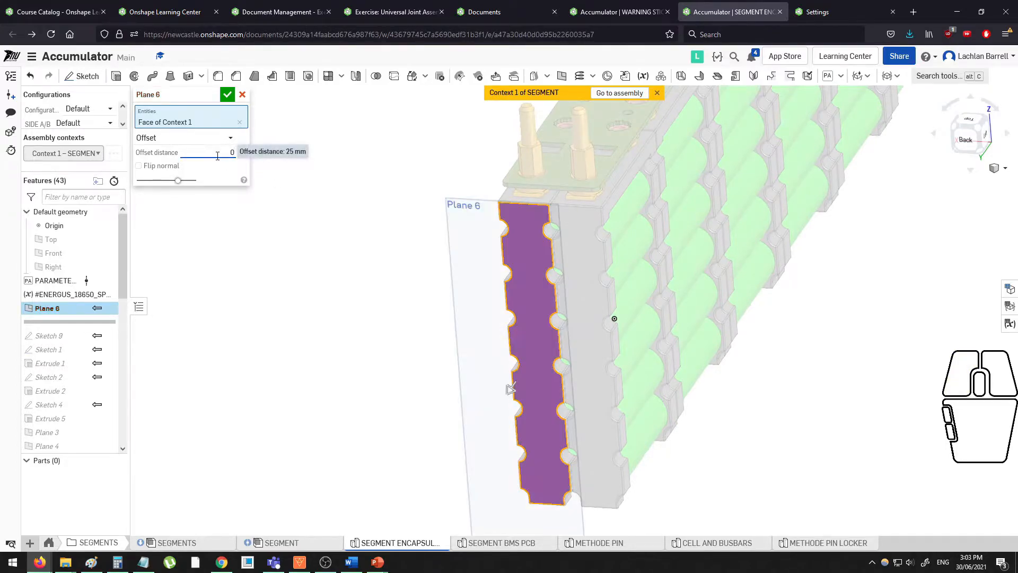
pyautogui.click(226, 95)
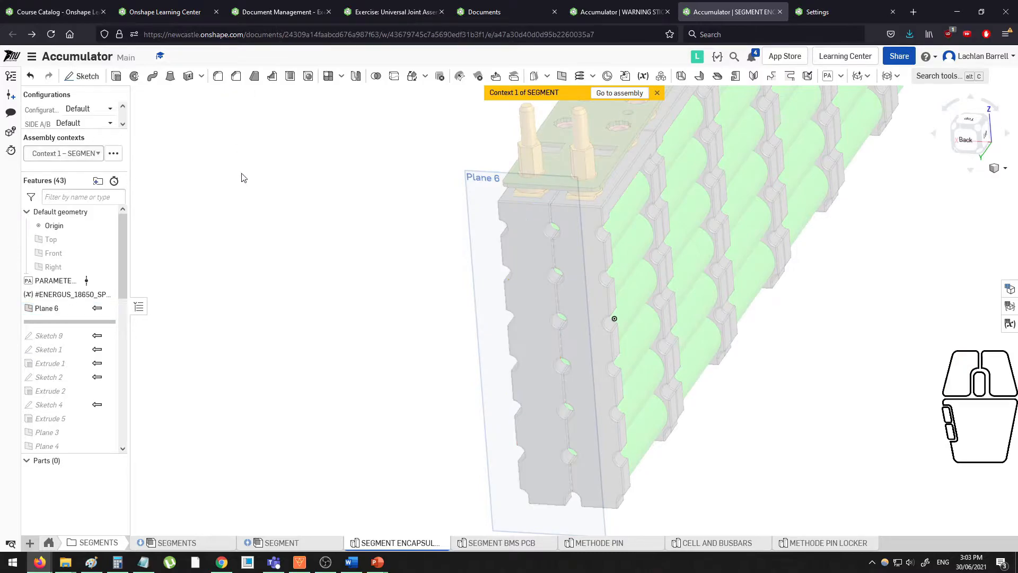
# Roll the history forward past Sketch 9 and change its sketch plane from the end face to Plane 6.
pyautogui.moveTo(51, 339); pyautogui.dragTo(52, 340)
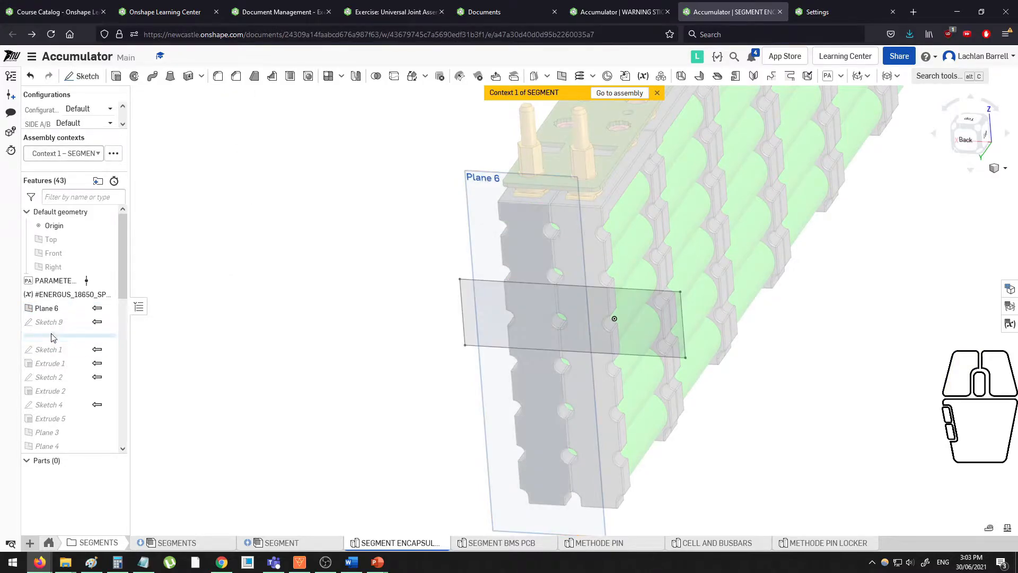
pyautogui.doubleClick(50, 322)
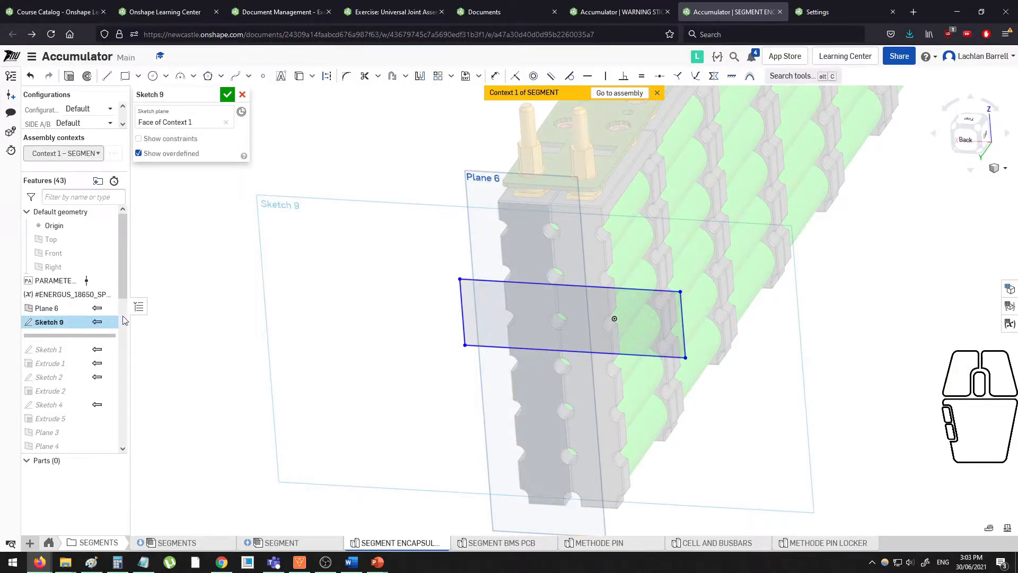
pyautogui.click(175, 120)
pyautogui.click(224, 123)
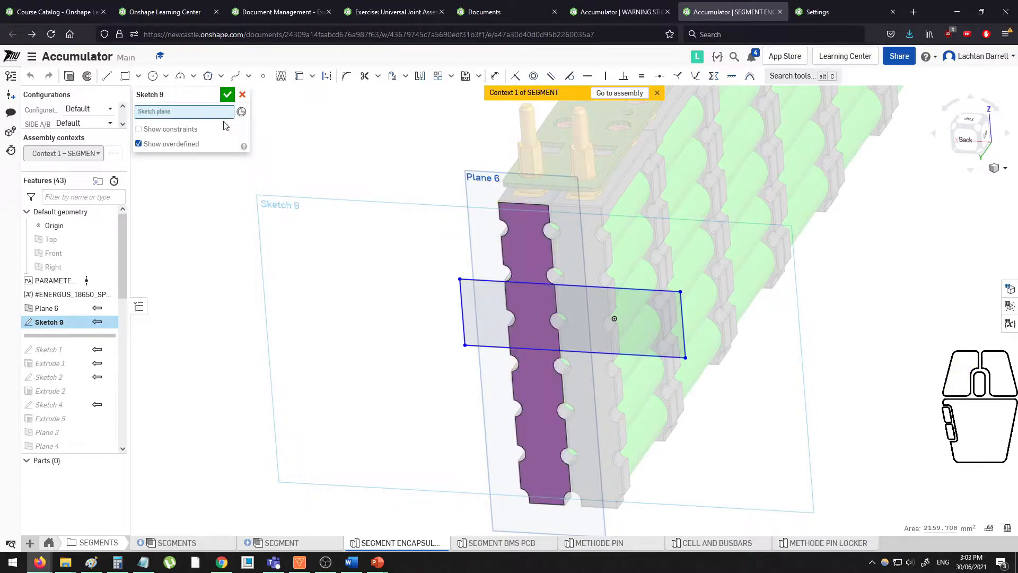
pyautogui.click(466, 191)
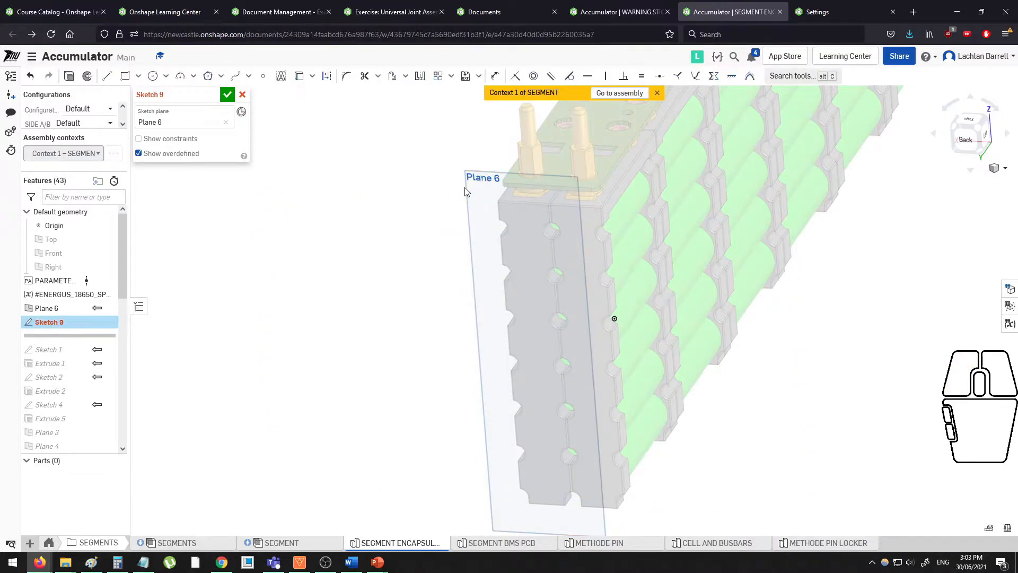
pyautogui.click(227, 94)
# Extrude the rectangle of Sketch 9 as a new solid with a blind depth of 25 mm.
pyautogui.click(117, 76)
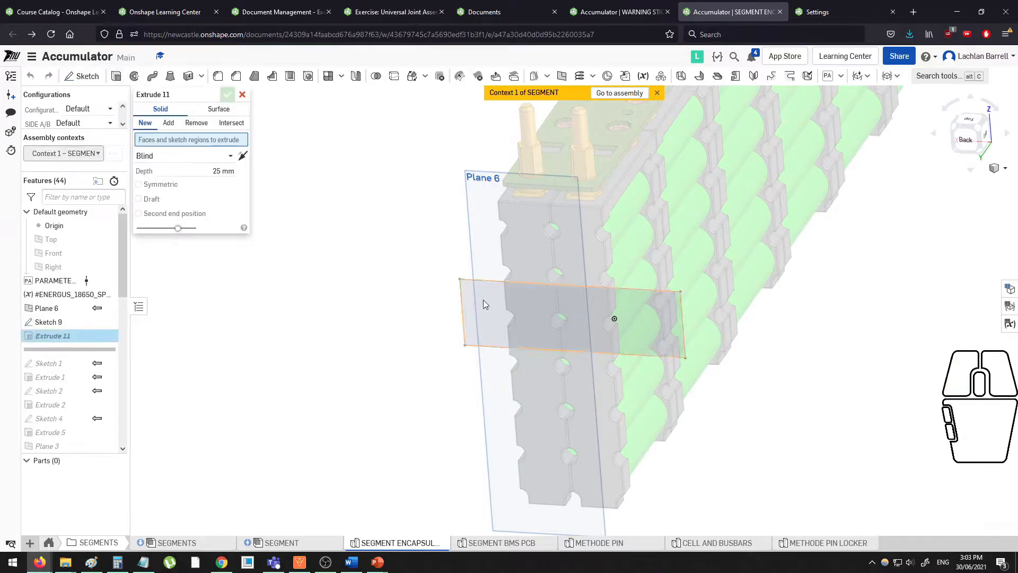
pyautogui.moveTo(437, 246); pyautogui.dragTo(432, 249, button='middle')
pyautogui.moveTo(549, 237); pyautogui.dragTo(513, 266, button='middle')
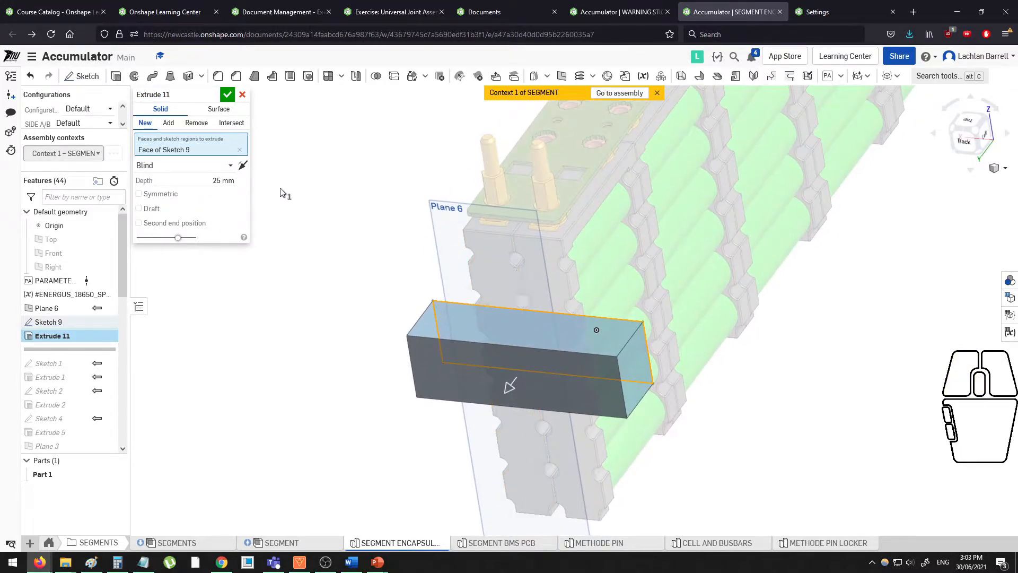
pyautogui.click(227, 95)
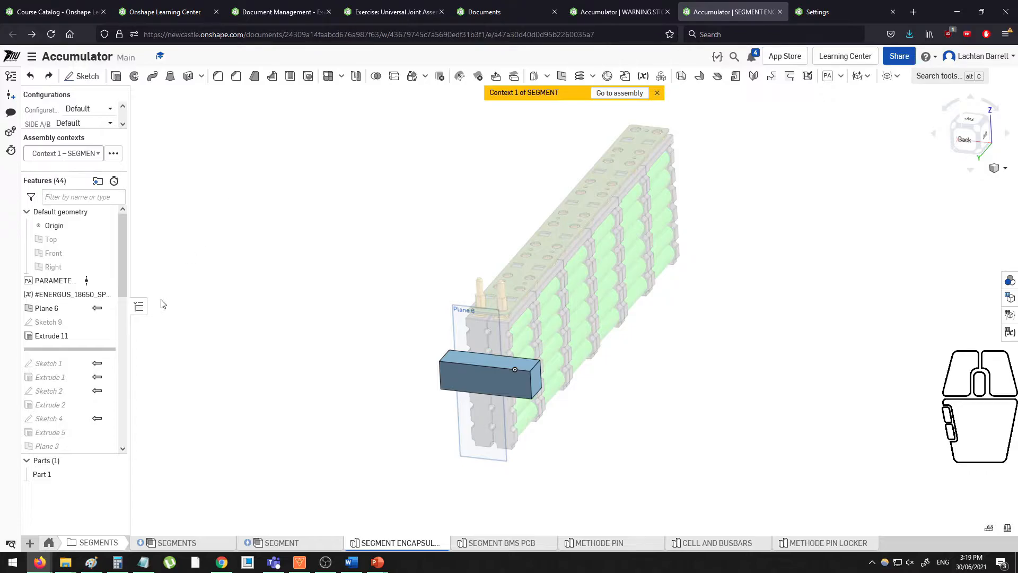
# Reopen Sketch 9 for editing, viewed normal to its plane, and delete the rectangle.
pyautogui.doubleClick(49, 322)
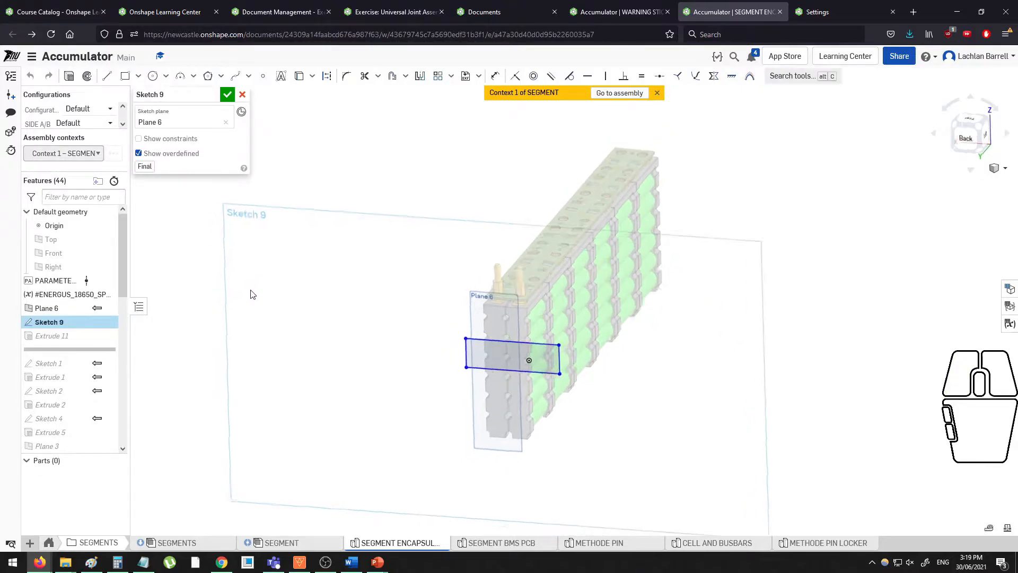
pyautogui.press('n')
pyautogui.scroll(3, 480, 303)
pyautogui.moveTo(497, 303); pyautogui.dragTo(391, 281, button='middle')
pyautogui.moveTo(387, 246); pyautogui.dragTo(658, 337)
pyautogui.press('Delete')
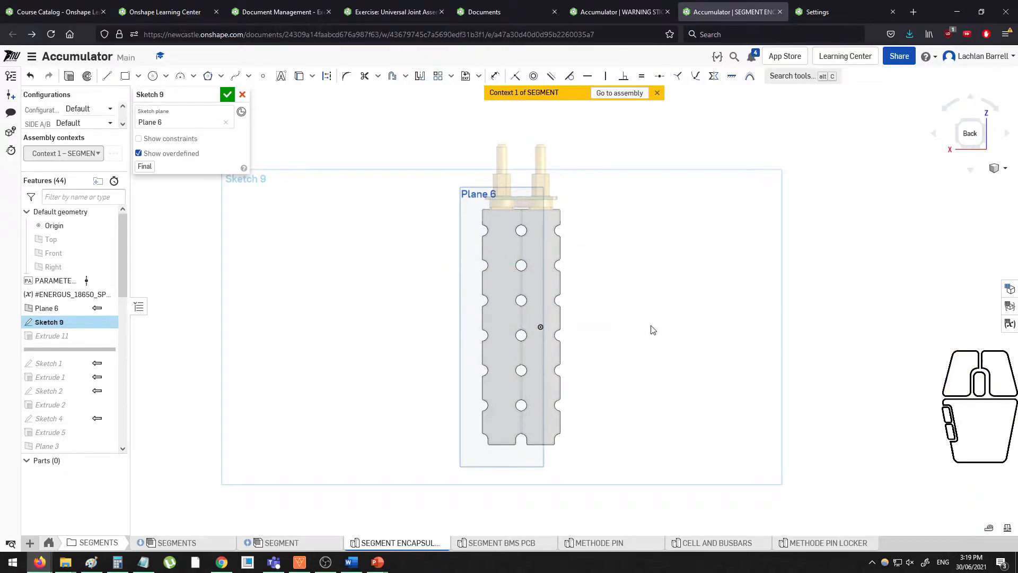
# Draw a zigzag of three connected lines to the right of the segment, the last two about 43 mm and 53 mm long.
pyautogui.click(107, 76)
pyautogui.click(671, 308)
pyautogui.click(713, 240)
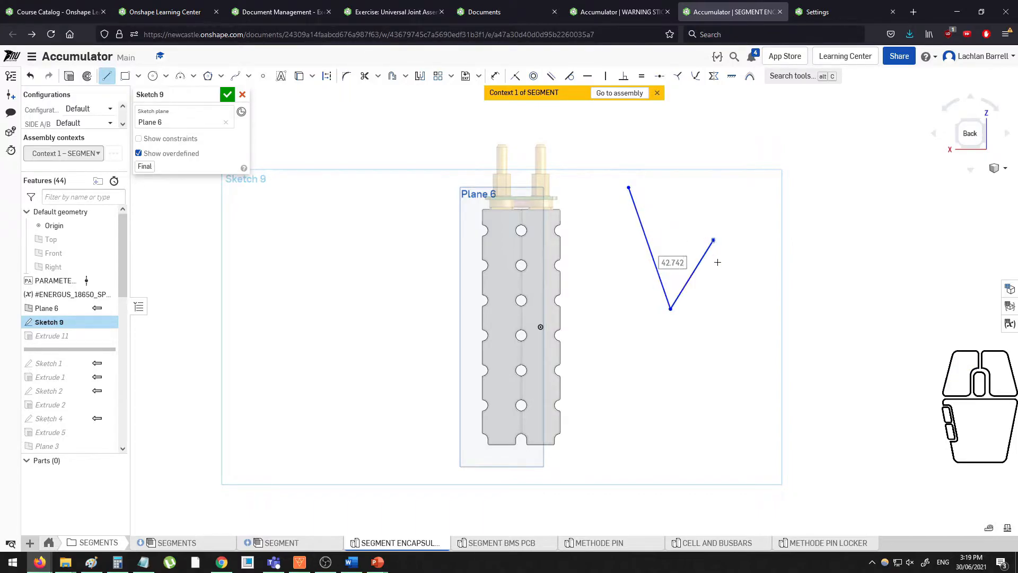
pyautogui.click(745, 335)
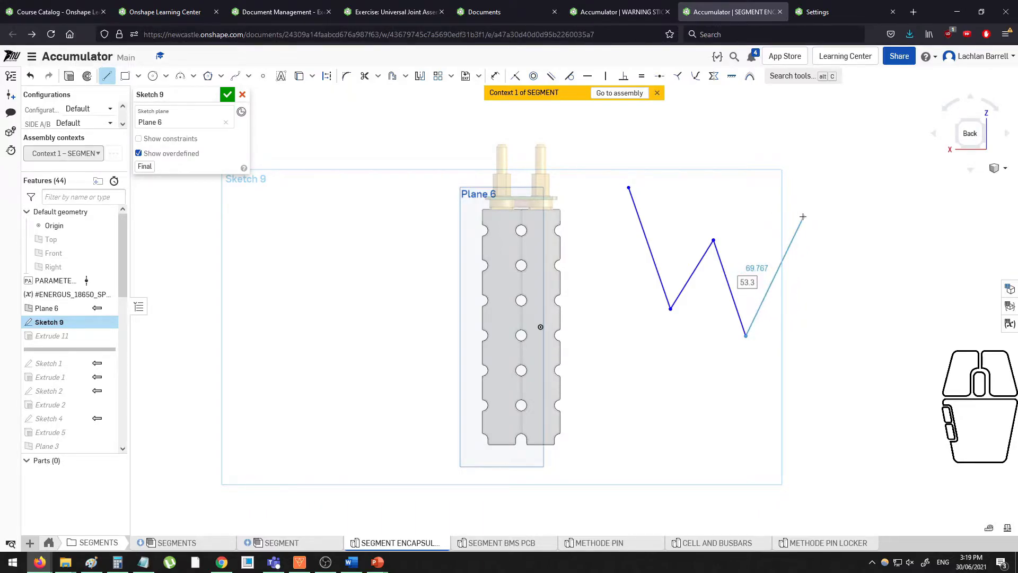
pyautogui.click(105, 79)
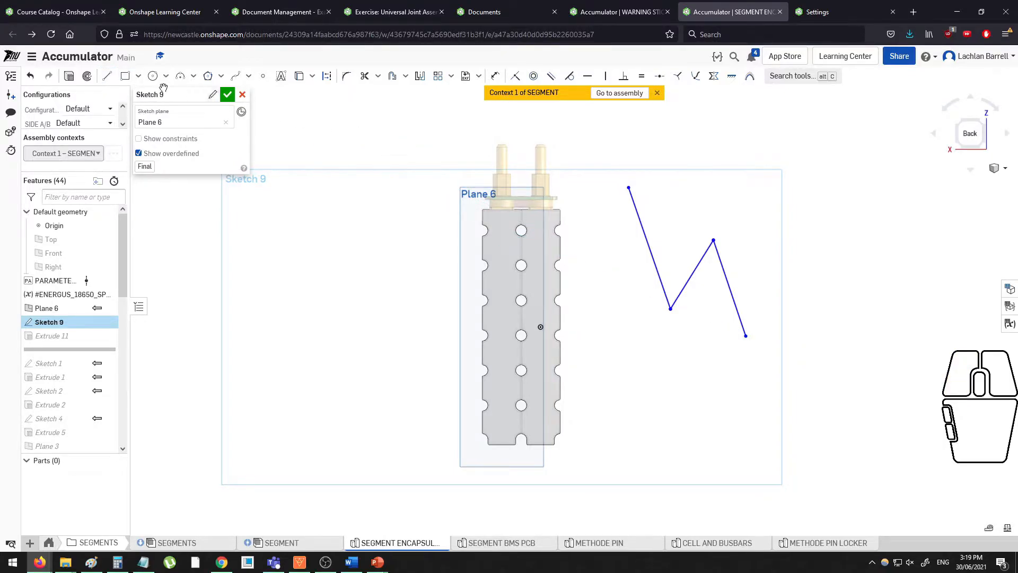
# Draw a single separate slanted line to the right of the zigzag.
pyautogui.click(109, 80)
pyautogui.click(853, 213)
pyautogui.click(825, 310)
pyautogui.press('Escape')
# Draw two separate slanted lines left of the segment, the outer one about 58 mm long, and continue a line from its lower end.
pyautogui.click(107, 76)
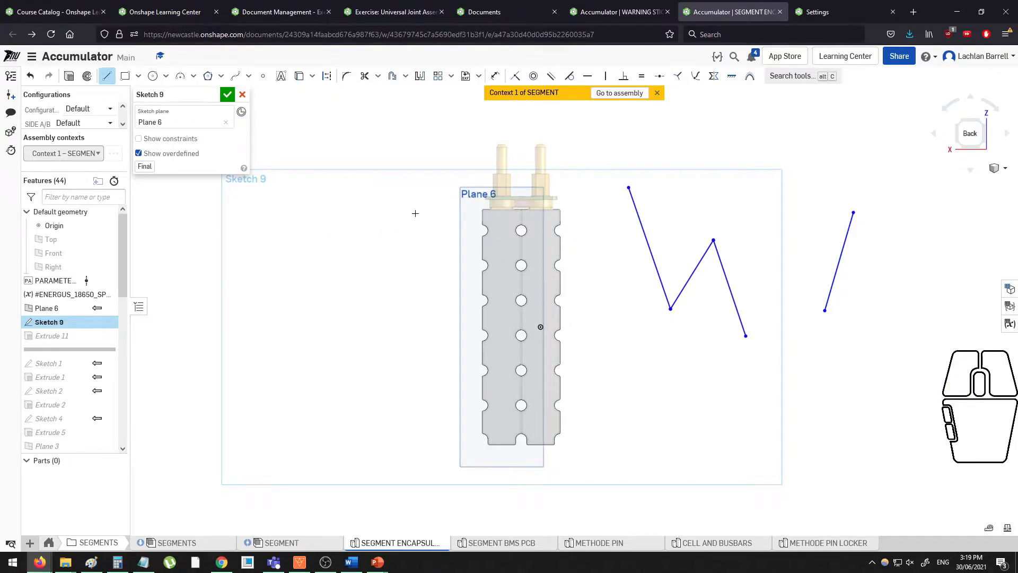
pyautogui.click(426, 200)
pyautogui.moveTo(419, 221); pyautogui.dragTo(377, 312)
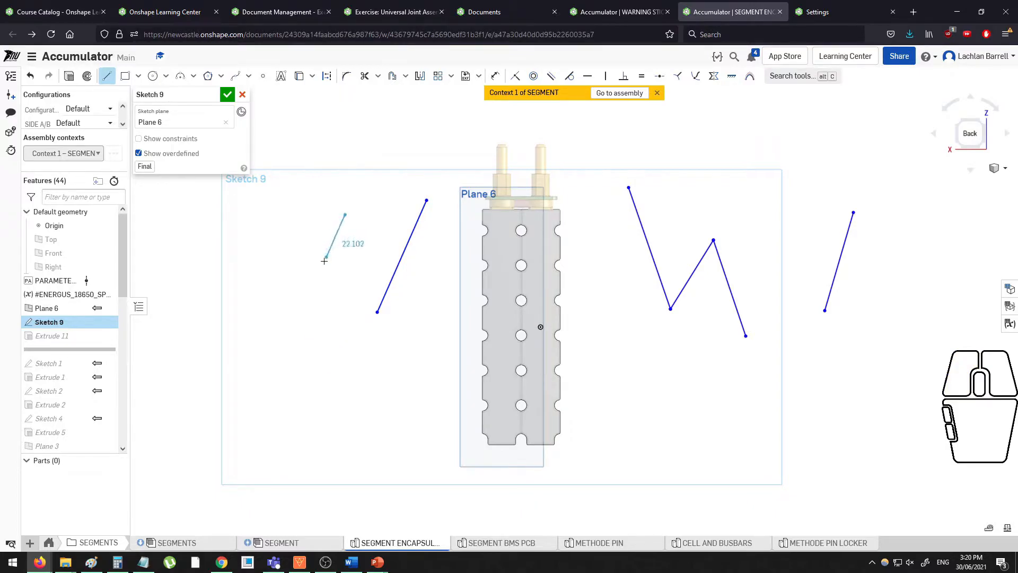
pyautogui.click(290, 311)
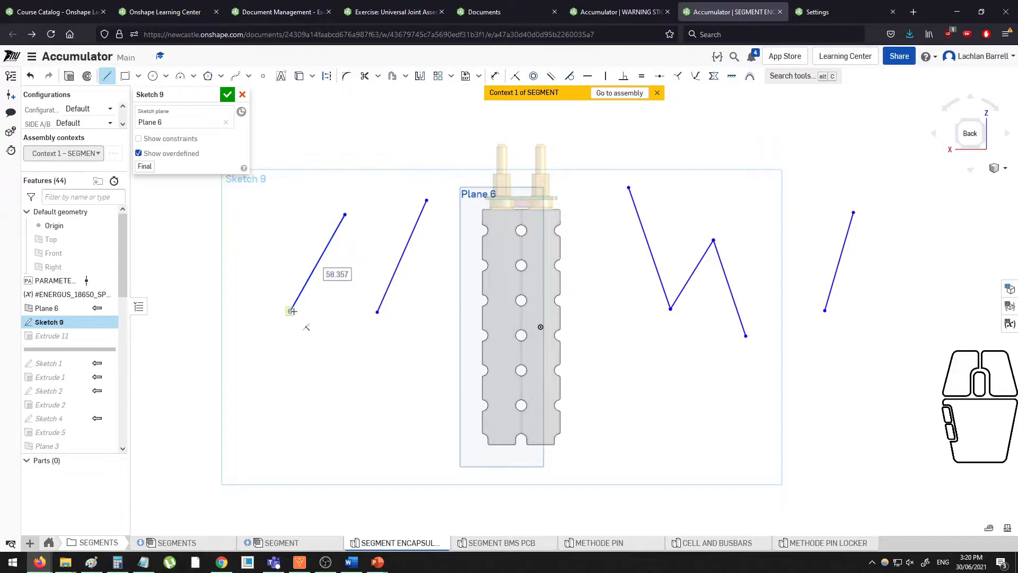
pyautogui.click(291, 311)
pyautogui.click(406, 411)
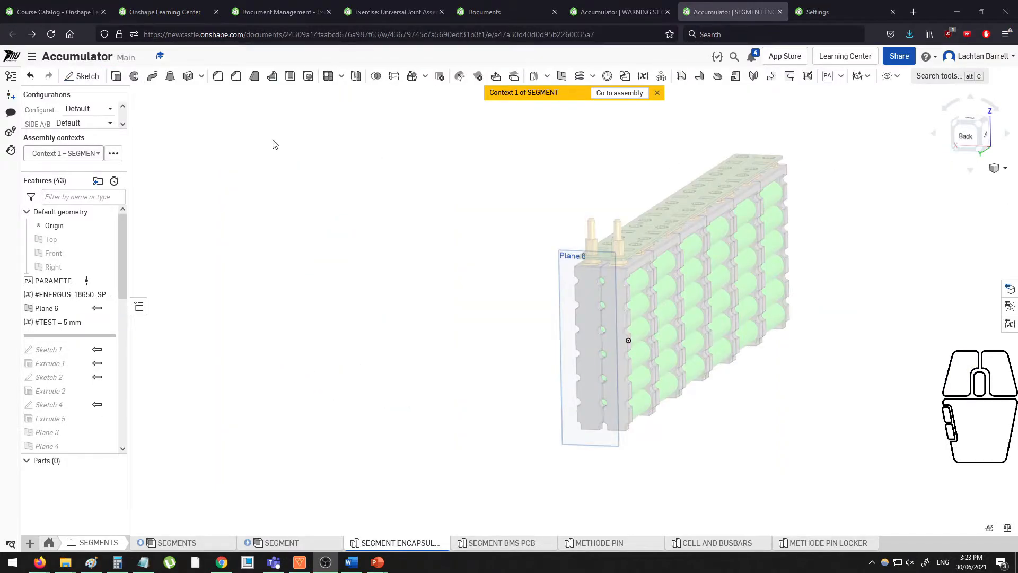
# Start a new sketch on Plane 6, viewed normal, and draw a corner rectangle about 122 mm by 126 mm left of the segment.
pyautogui.click(82, 76)
pyautogui.click(567, 284)
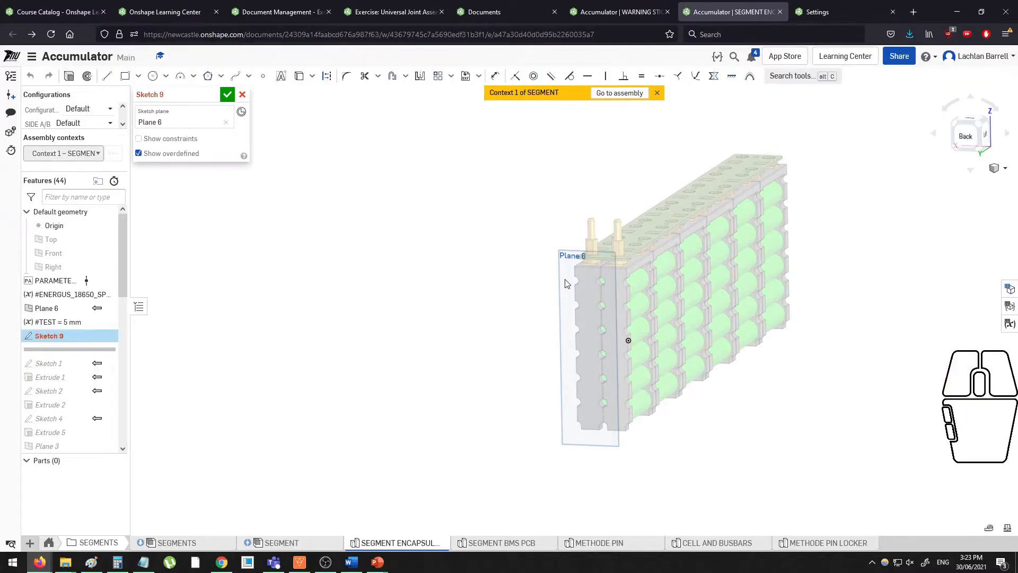
pyautogui.press('n')
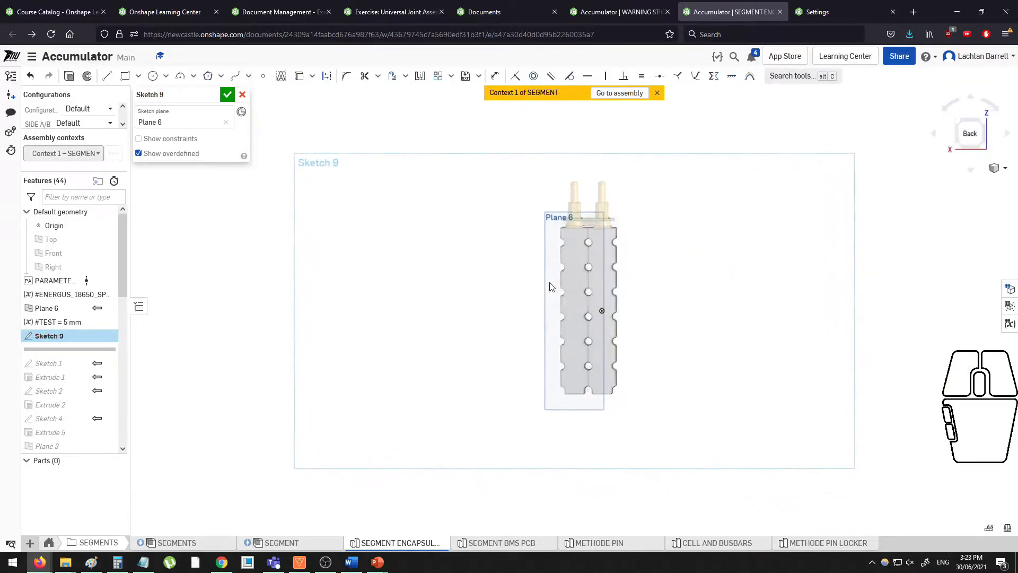
pyautogui.click(125, 76)
pyautogui.moveTo(286, 215)
pyautogui.mouseDown()
pyautogui.moveTo(463, 364)
pyautogui.moveTo(482, 417)
pyautogui.mouseUp()
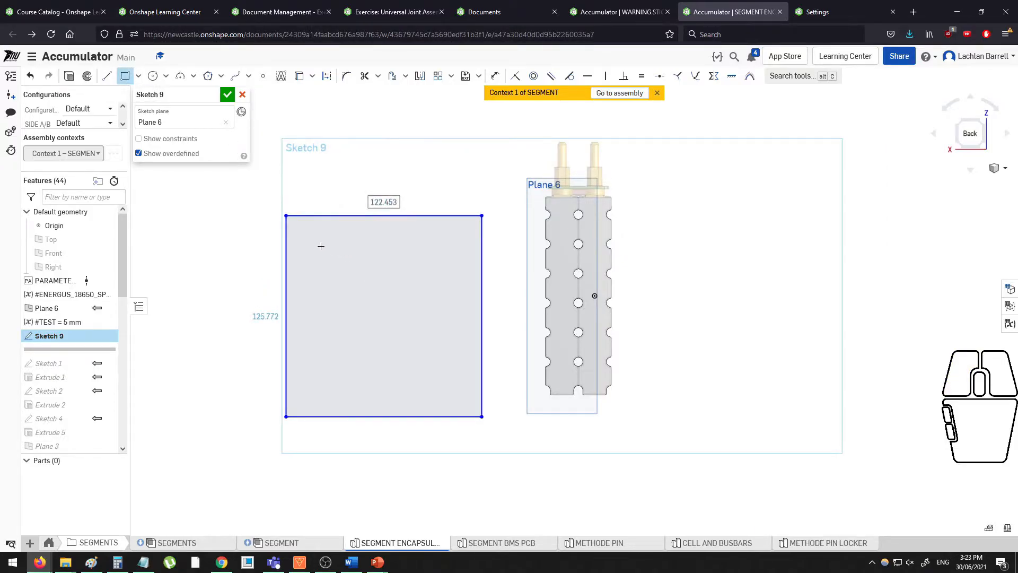
pyautogui.press('Escape')
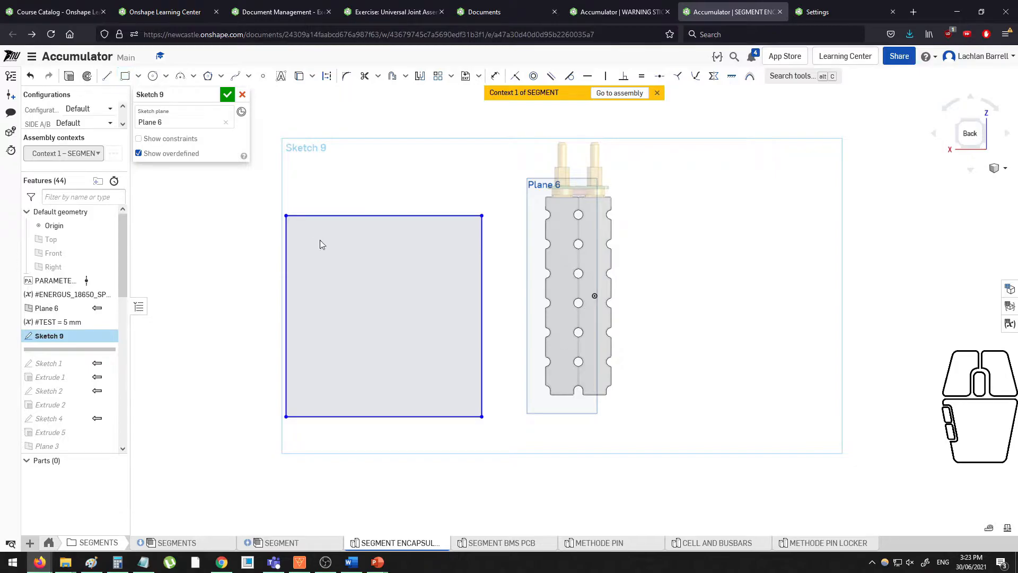
# Dimension the rectangle's top edge and left edge, accepting their drawn lengths.
pyautogui.press('d')
pyautogui.click(385, 216)
pyautogui.click(385, 189)
pyautogui.press('Return')
pyautogui.click(286, 275)
pyautogui.click(240, 278)
pyautogui.press('Return')
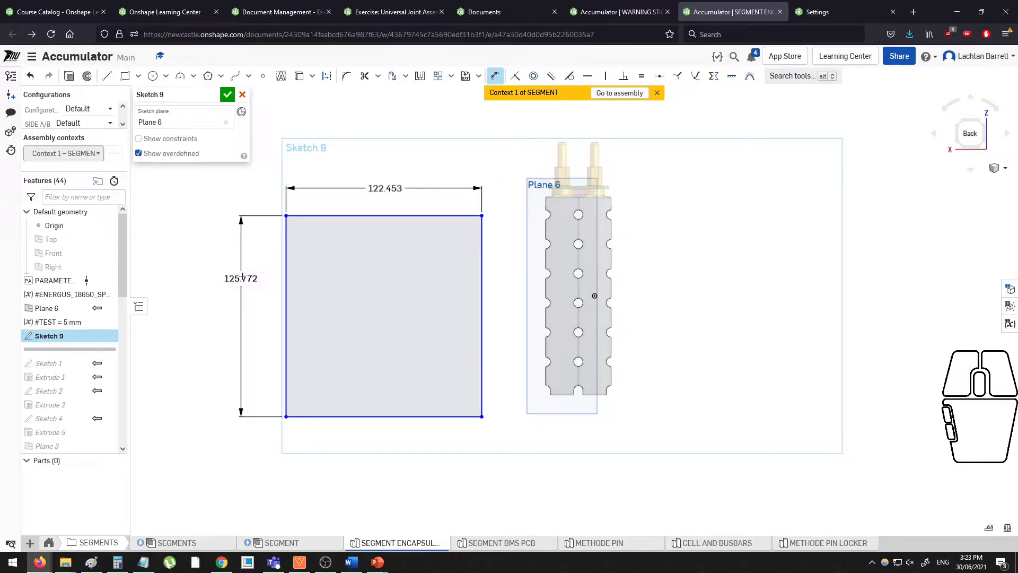
pyautogui.click(641, 78)
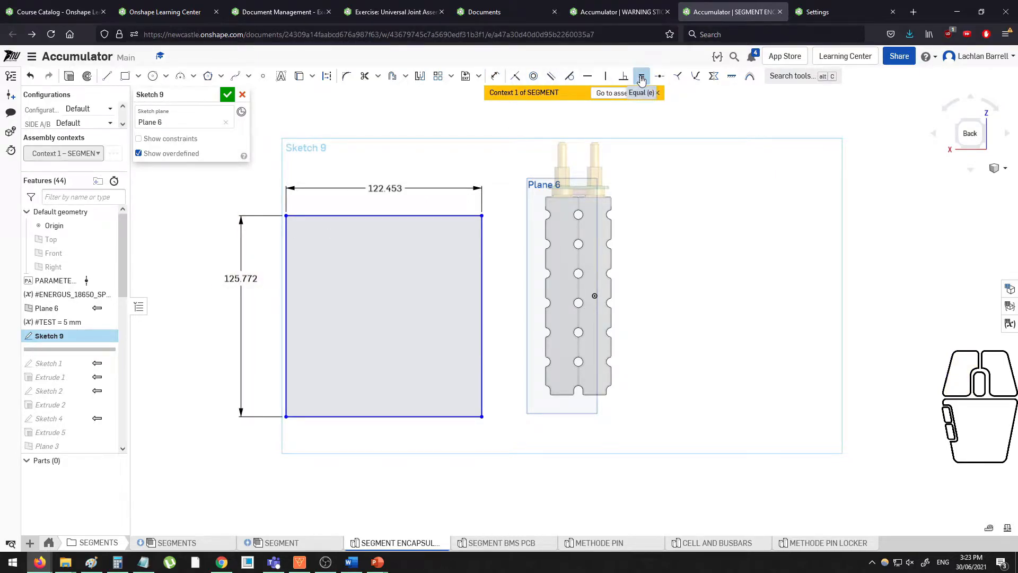
pyautogui.click(384, 187)
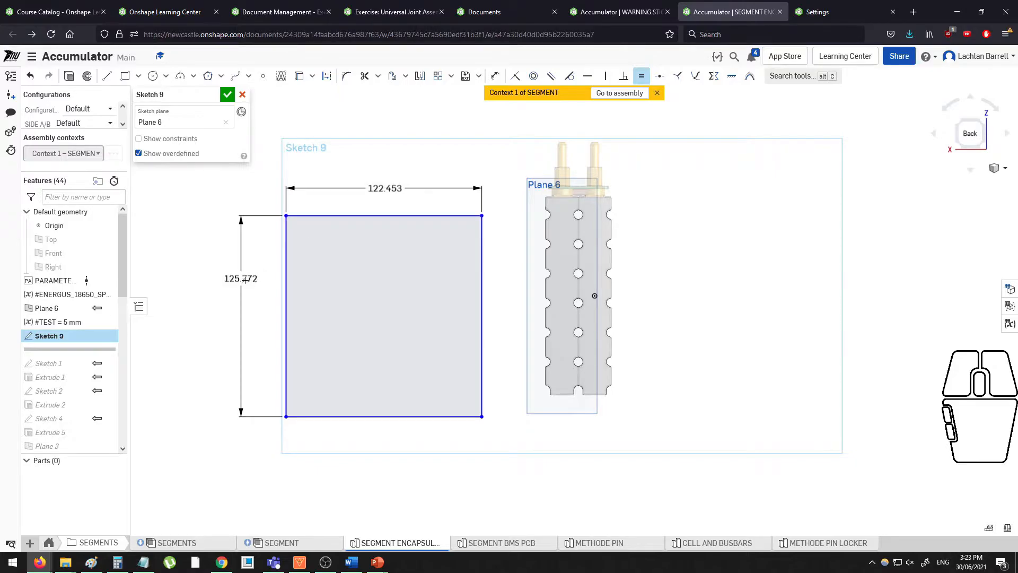
pyautogui.press('Escape')
pyautogui.click(402, 145)
# Constrain the rectangle's top and left edges to be equal and delete the top edge's conflicting dimension.
pyautogui.click(641, 77)
pyautogui.click(390, 216)
pyautogui.click(286, 272)
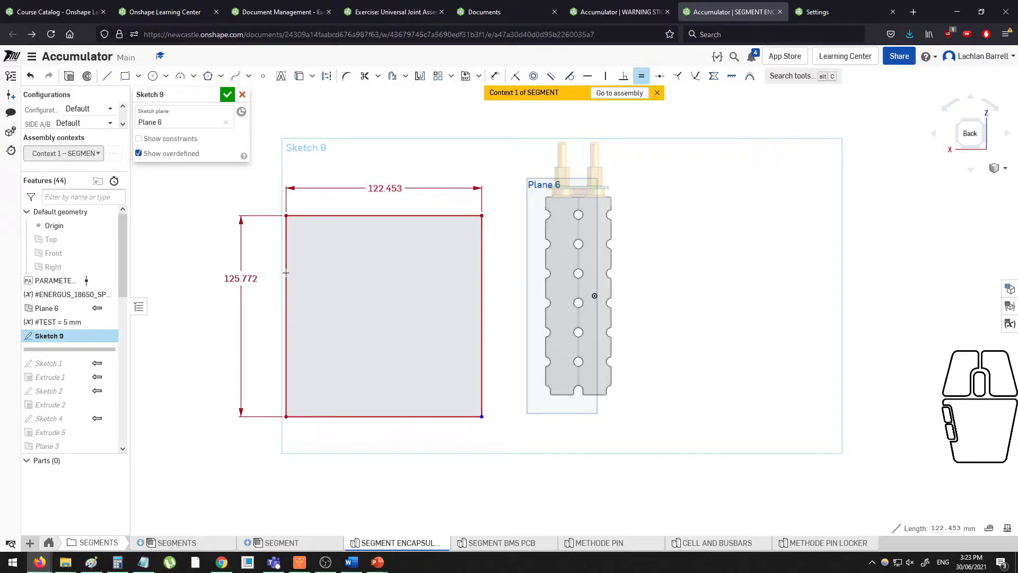
pyautogui.press('Escape')
pyautogui.click(386, 186)
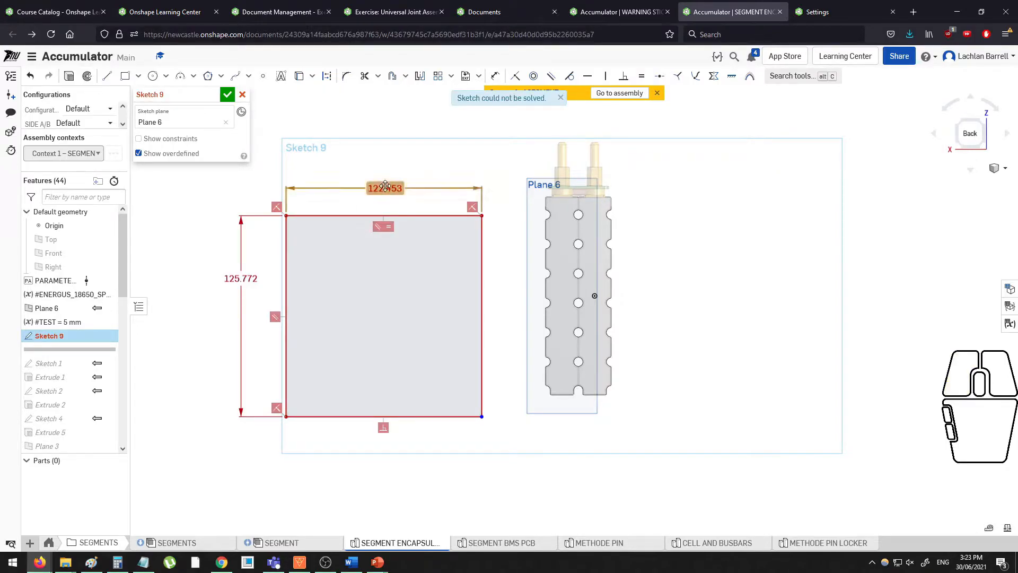
pyautogui.press('Delete')
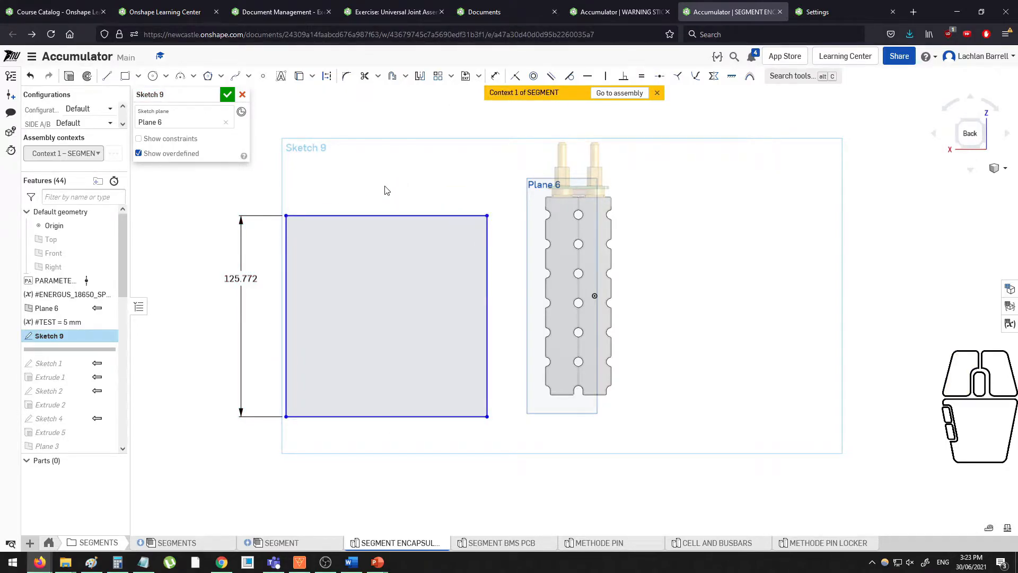
pyautogui.click(240, 276)
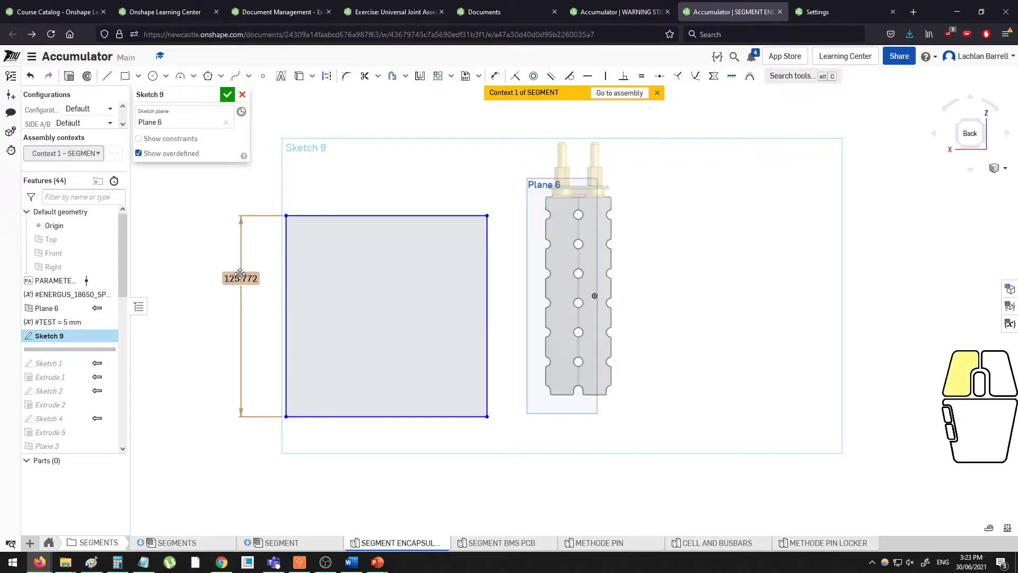
pyautogui.click(212, 256)
# Draw a smaller corner rectangle inside the dimensioned square, leaving a gap on all four sides.
pyautogui.click(125, 77)
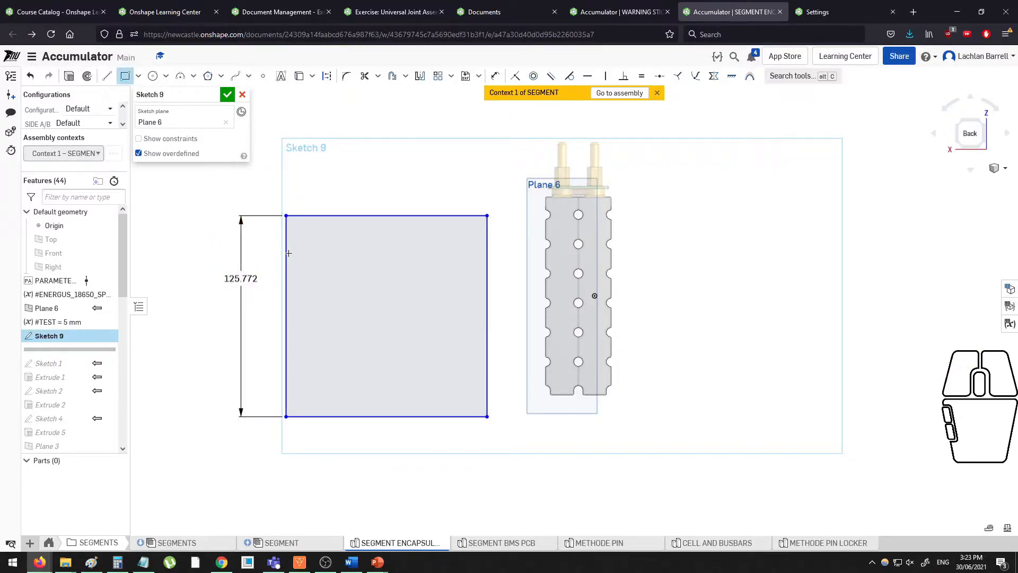
pyautogui.click(316, 243)
pyautogui.click(459, 392)
pyautogui.press('Escape')
pyautogui.scroll(3, 343, 307)
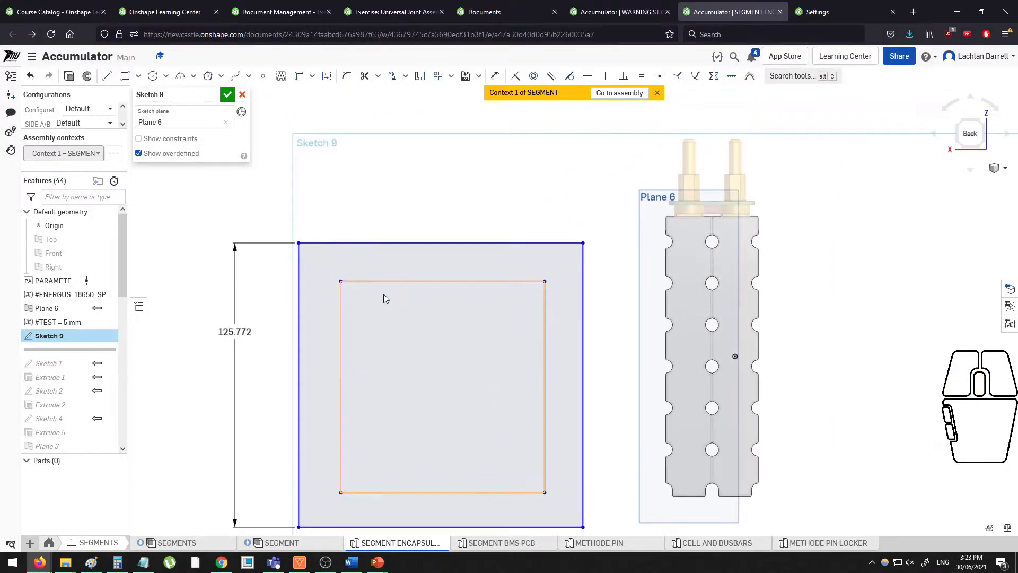
pyautogui.click(388, 282)
pyautogui.click(408, 243)
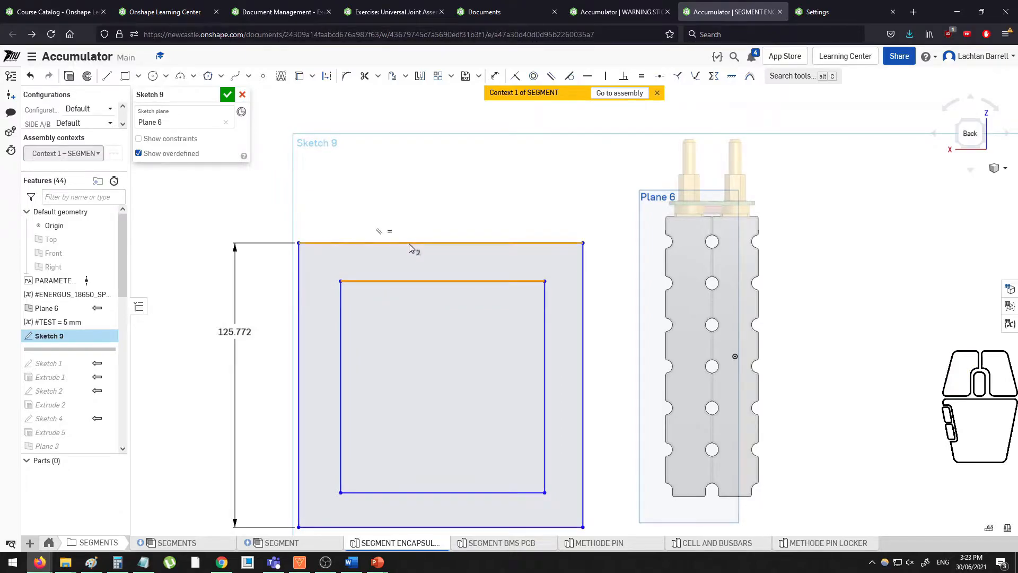
pyautogui.click(340, 318)
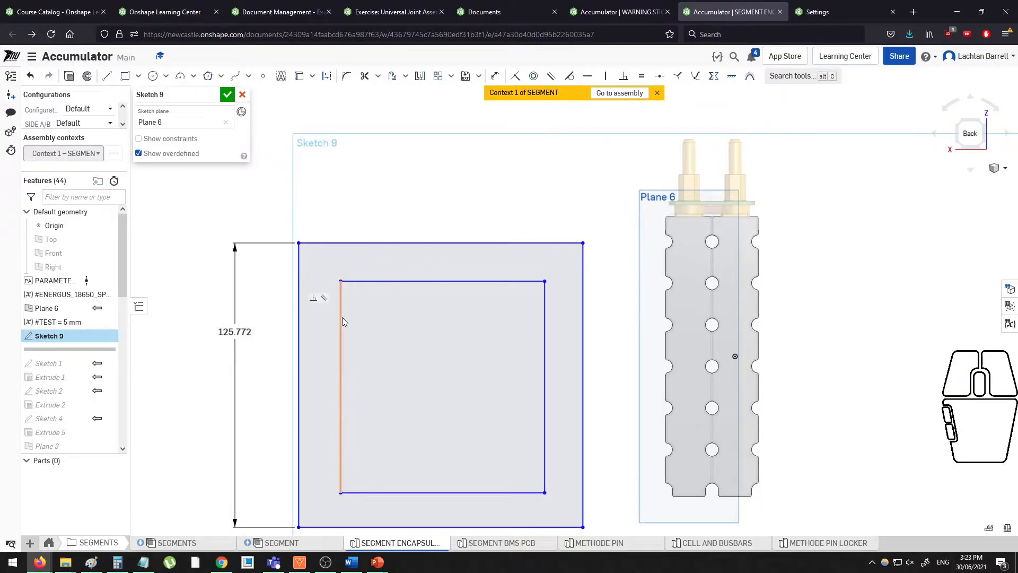
pyautogui.click(299, 321)
pyautogui.press('space')
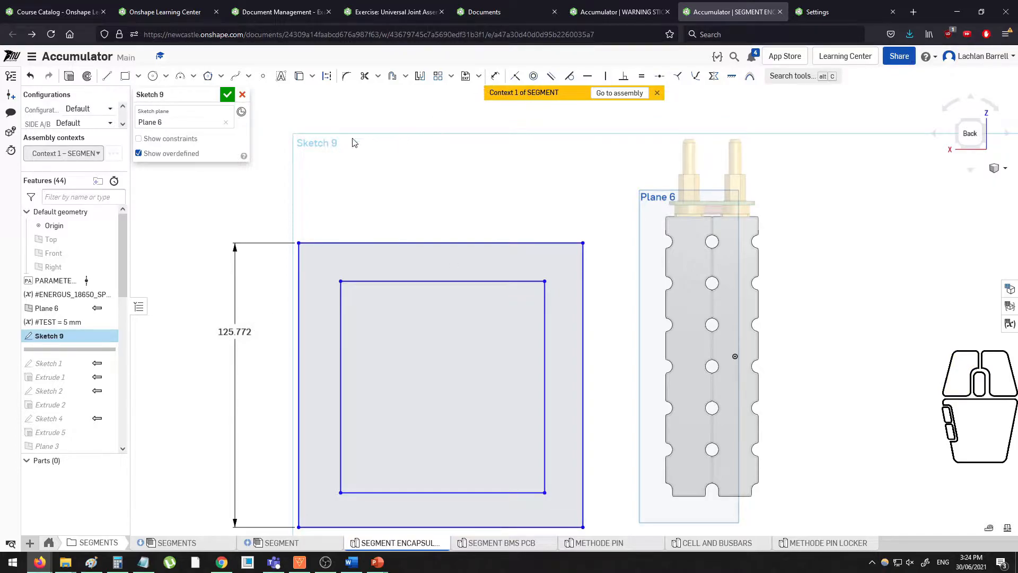
# Draw construction lines from the inner rectangle's upper-left corner to the outer square's left and top edges, and make them equal.
pyautogui.click(107, 76)
pyautogui.press('u')
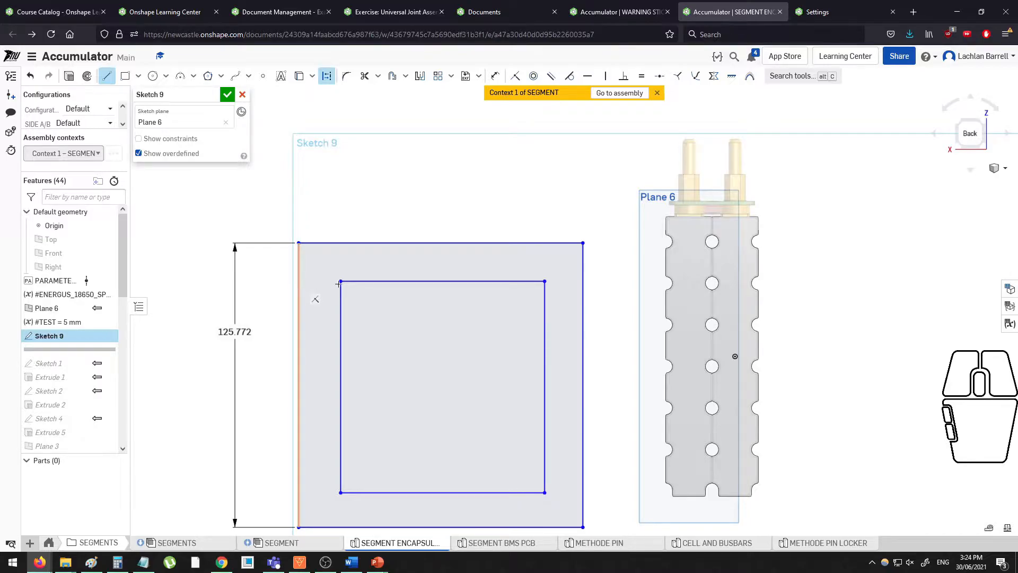
pyautogui.moveTo(299, 281); pyautogui.dragTo(341, 242)
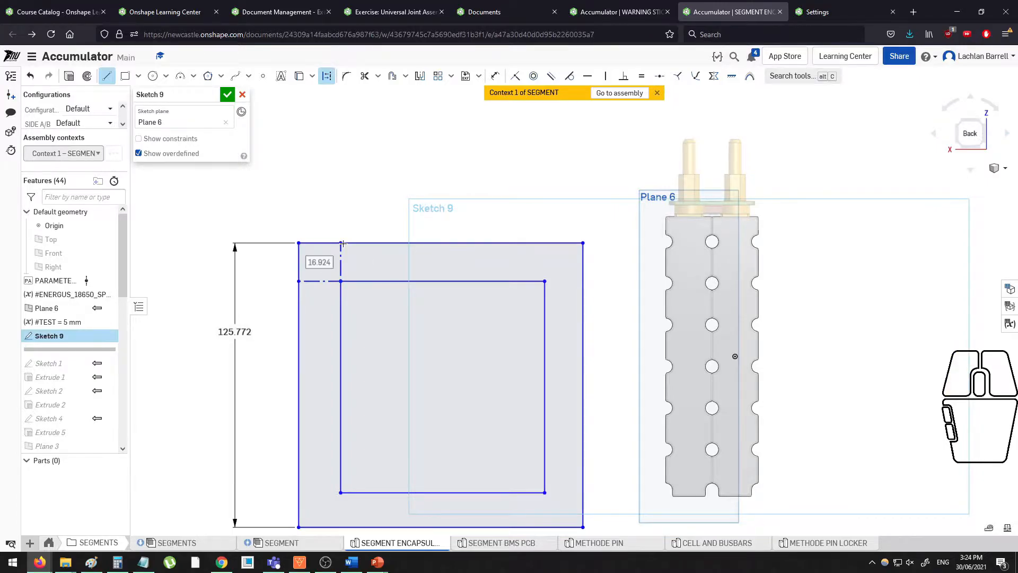
pyautogui.press('Escape')
pyautogui.press('e')
pyautogui.click(341, 263)
pyautogui.click(316, 284)
# Dimension the vertical construction line between the two top edges, accepting its drawn length, and finish Sketch 9.
pyautogui.press('d')
pyautogui.click(340, 260)
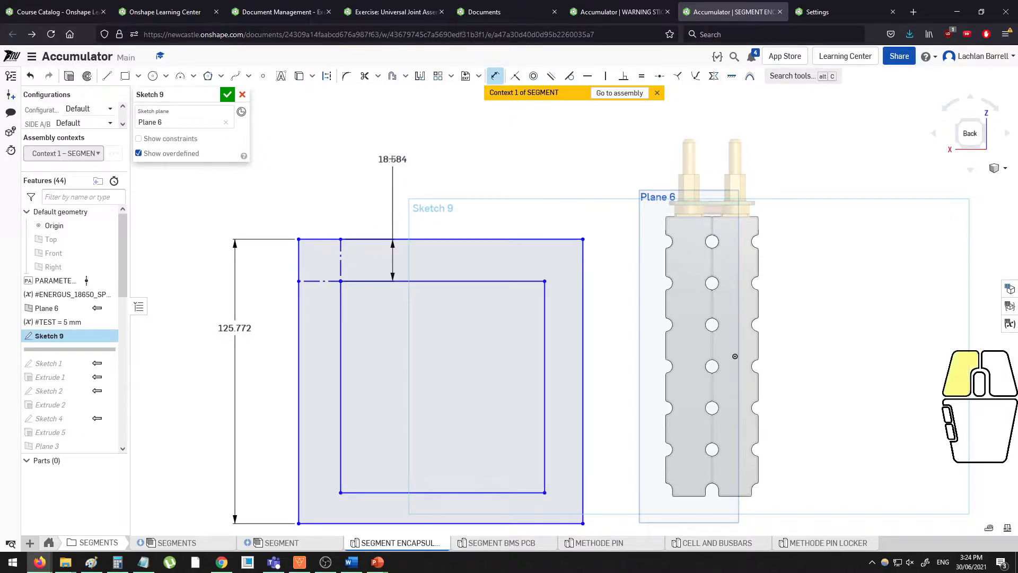
pyautogui.click(369, 167)
pyautogui.press('Escape')
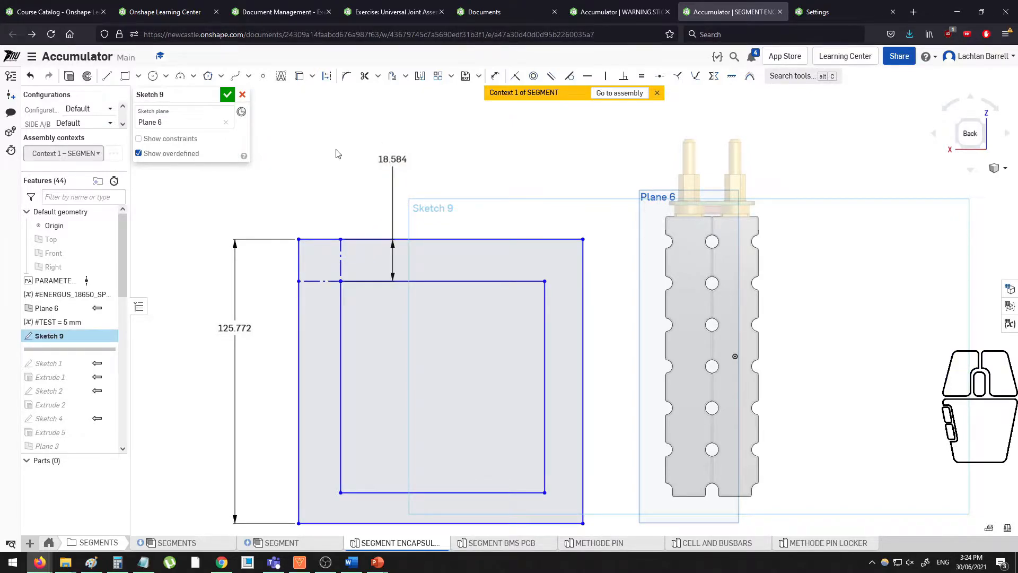
pyautogui.scroll(-1, 330, 169)
pyautogui.moveTo(330, 169); pyautogui.dragTo(339, 191, button='middle')
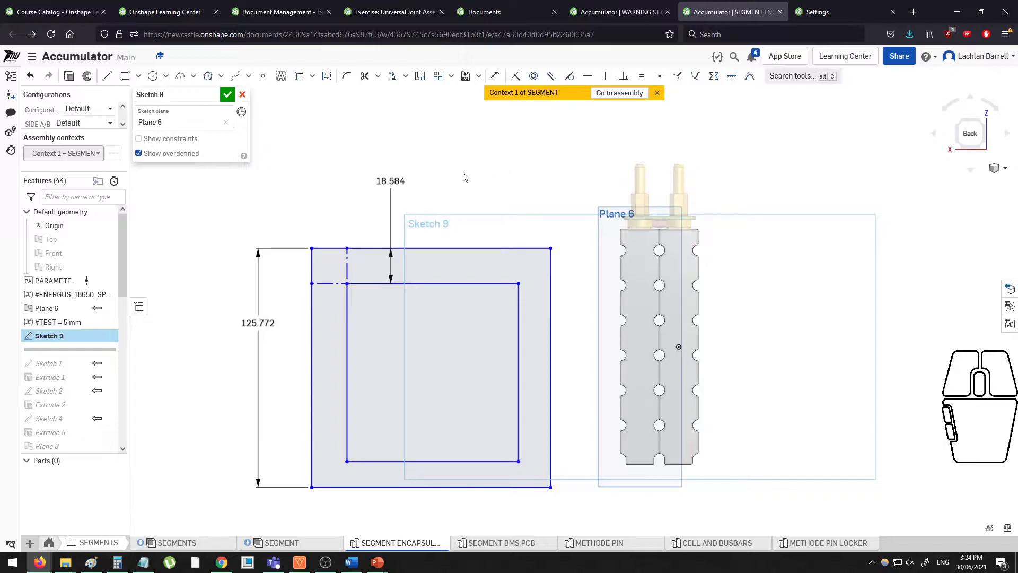
pyautogui.click(227, 95)
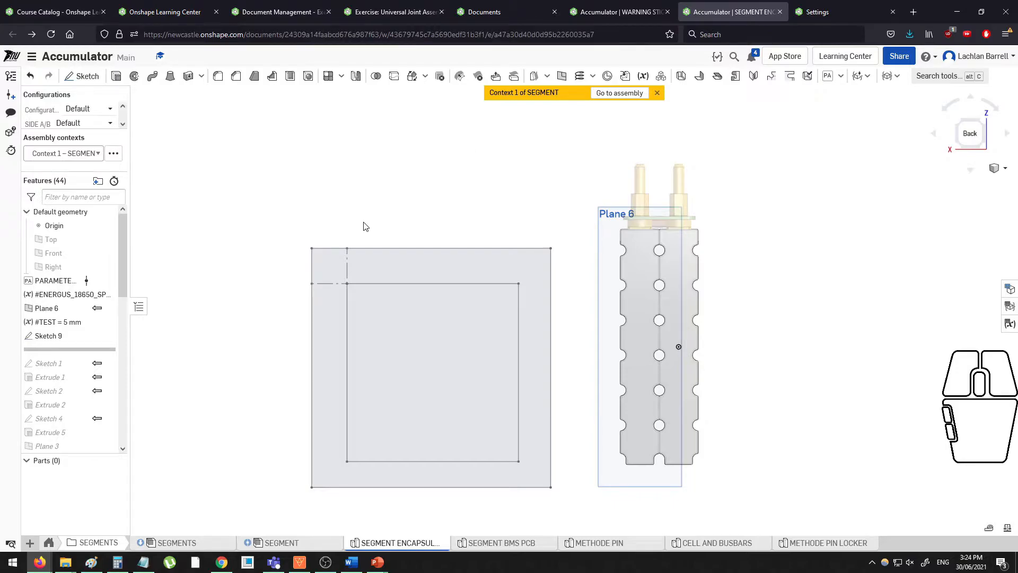
# Reopen Sketch 9 and try the segment's end face as its sketch plane in place of Plane 6.
pyautogui.doubleClick(63, 335)
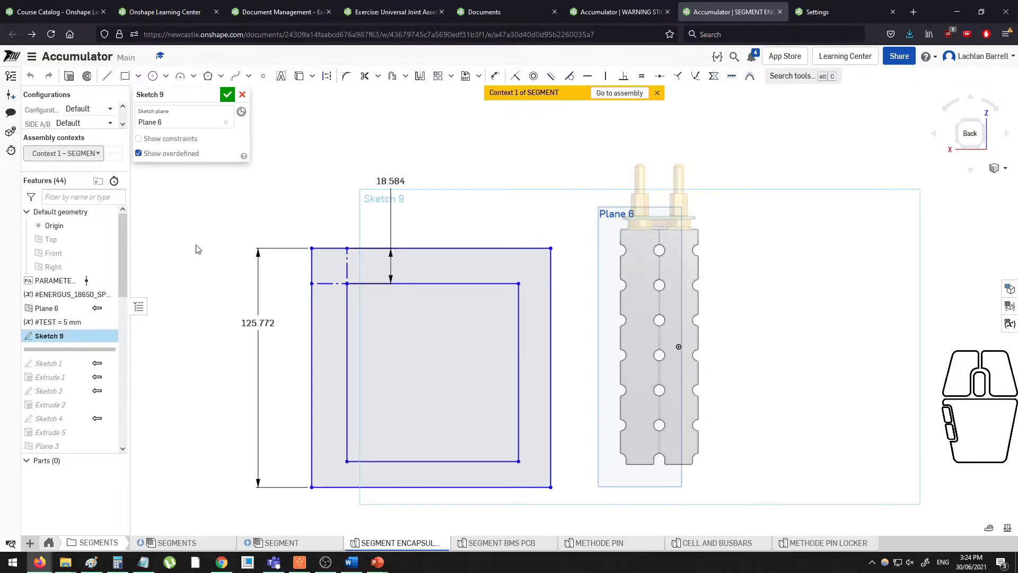
pyautogui.moveTo(288, 184); pyautogui.dragTo(277, 195, button='middle')
pyautogui.scroll(-1, 277, 194)
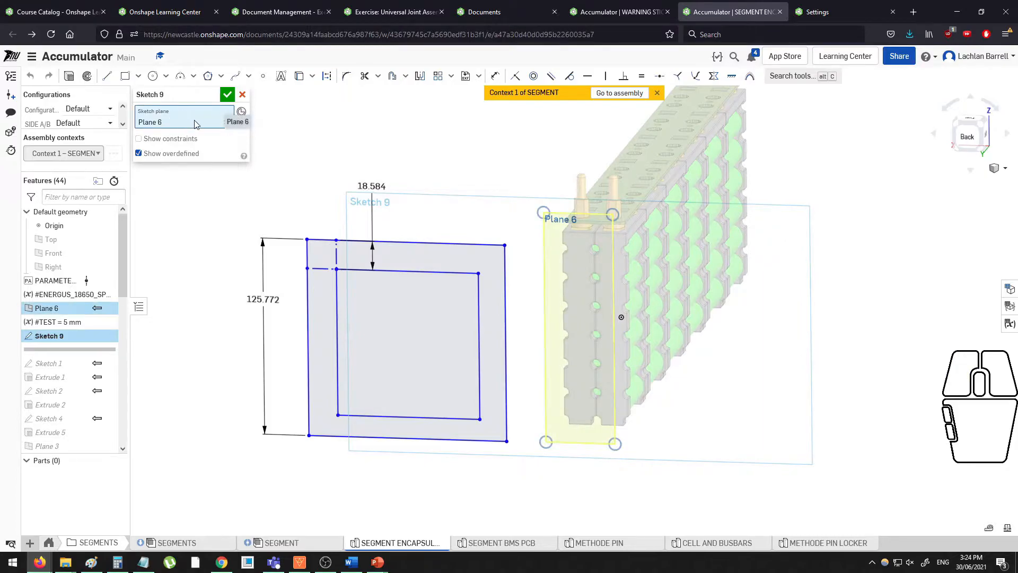
pyautogui.moveTo(494, 222); pyautogui.dragTo(421, 225, button='middle')
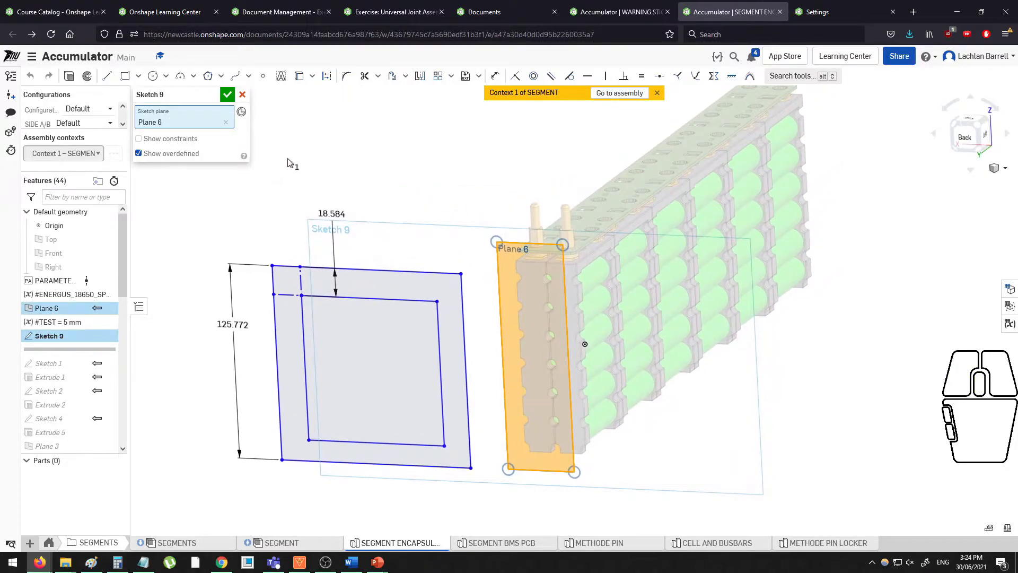
pyautogui.click(227, 123)
pyautogui.scroll(-2, 281, 165)
pyautogui.scroll(3, 468, 247)
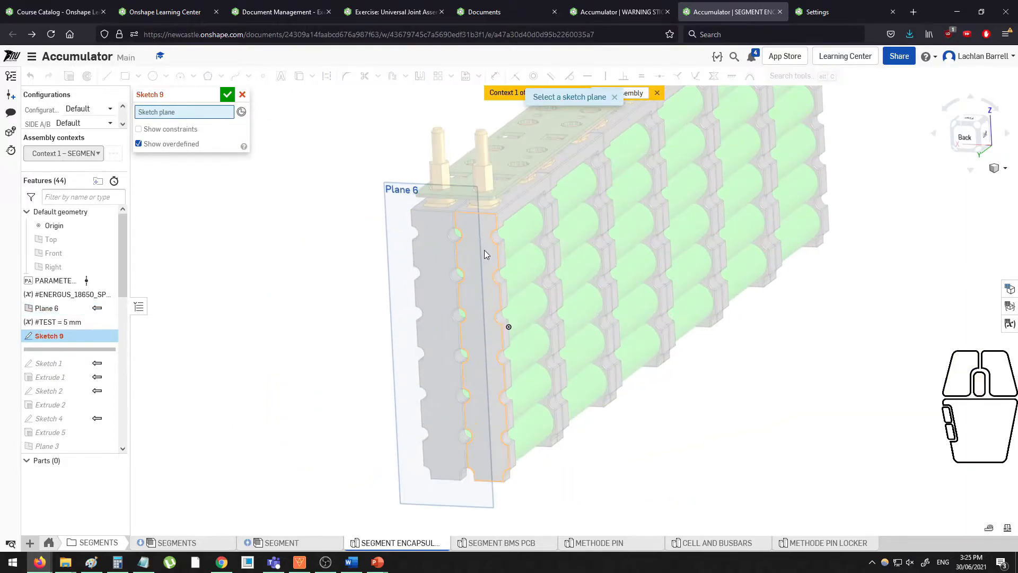
pyautogui.click(486, 249)
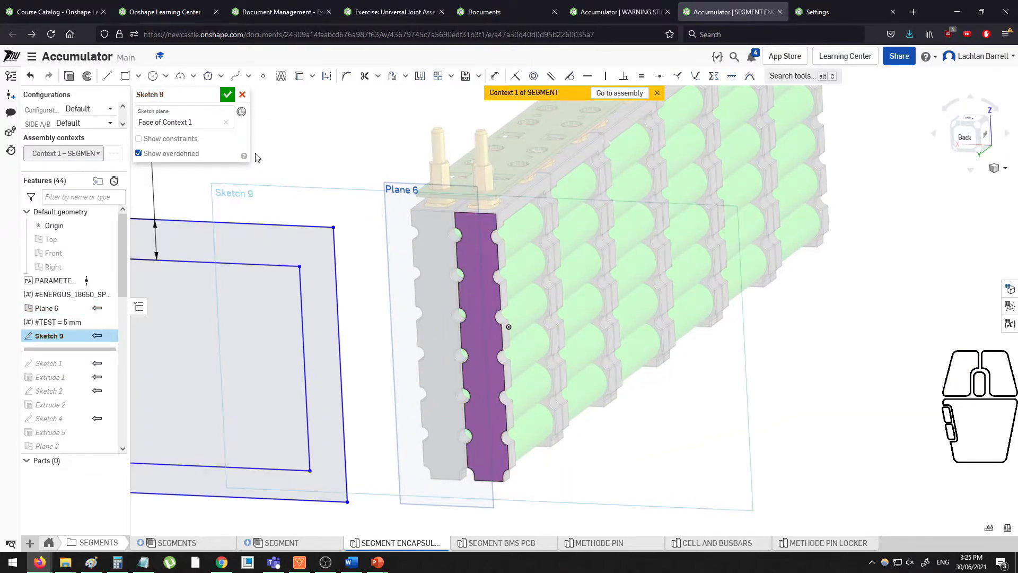
pyautogui.click(226, 123)
pyautogui.click(552, 219)
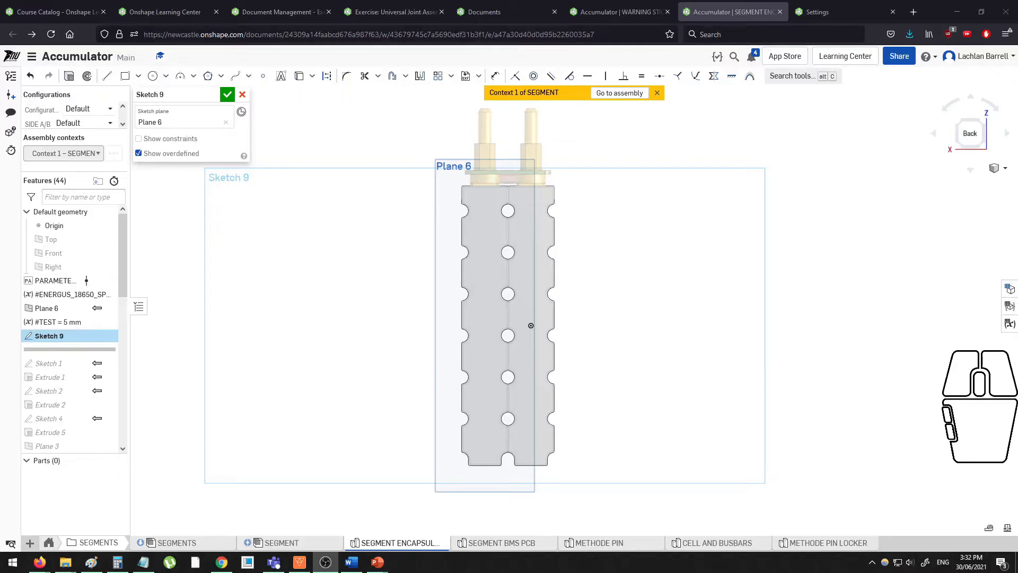
# Draw a corner rectangle about 36 mm by 48 mm in open space to the right of the segment.
pyautogui.click(125, 76)
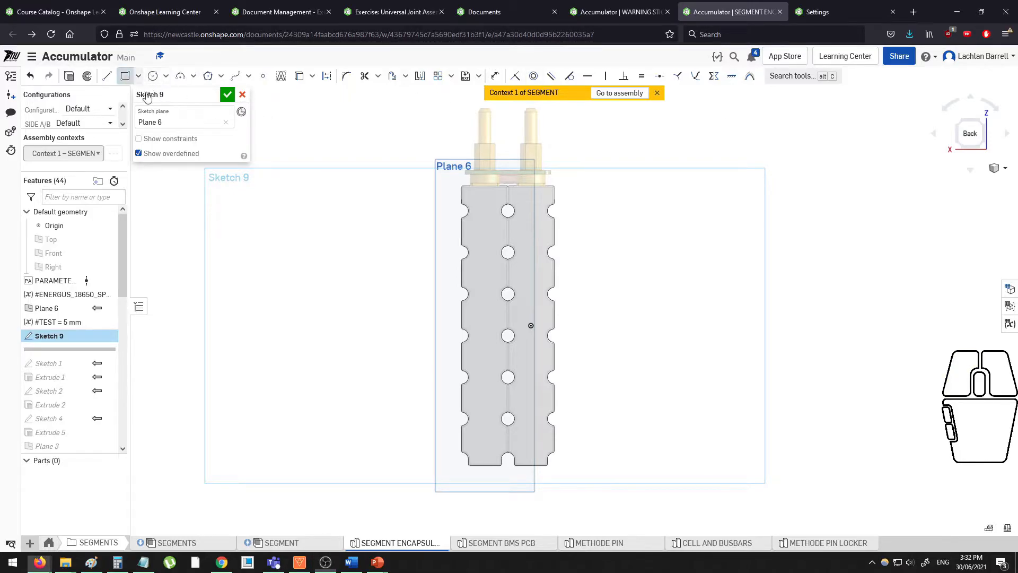
pyautogui.click(627, 297)
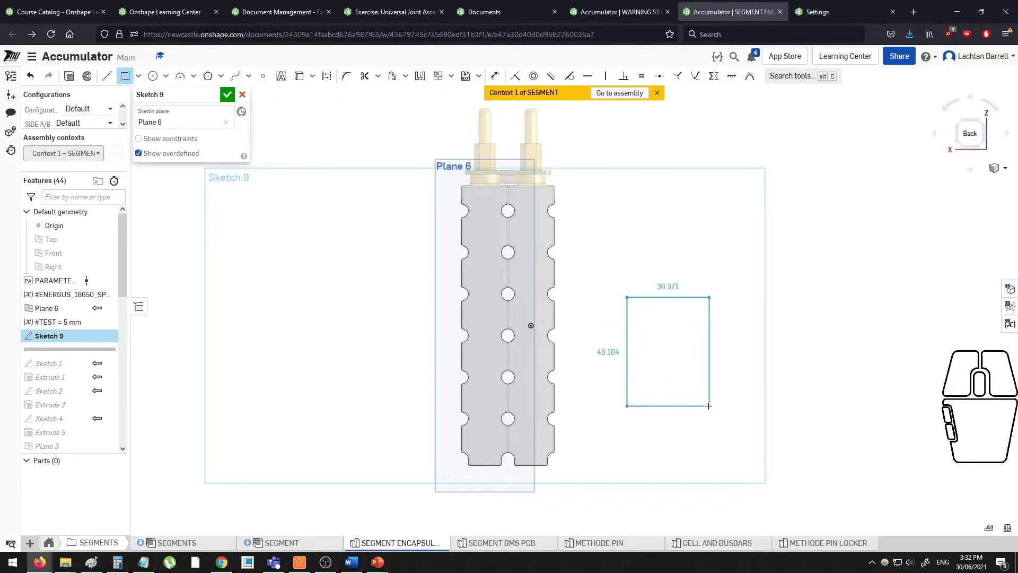
pyautogui.click(710, 406)
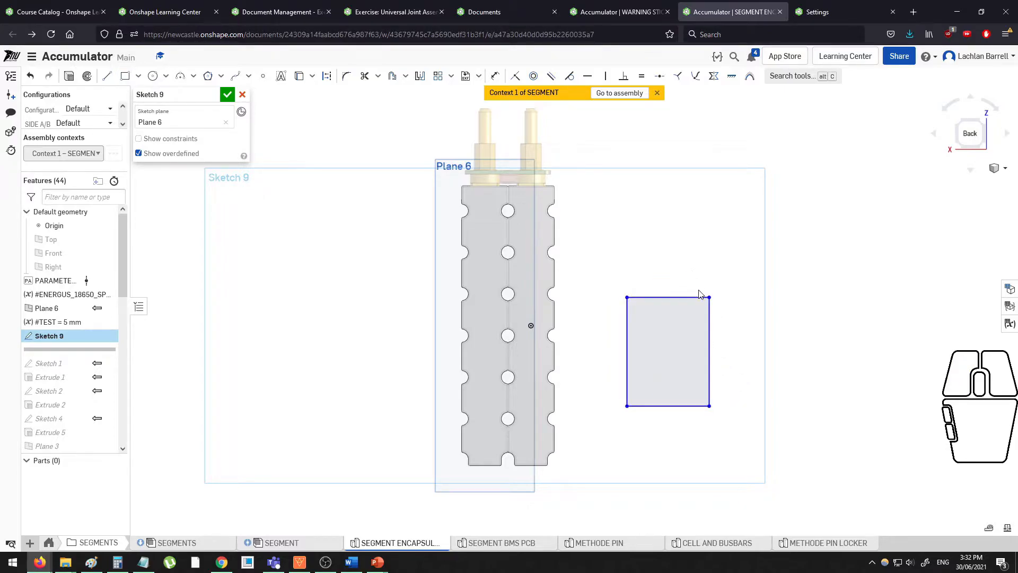
# Dimension the rectangle's bottom edge and right edge, accepting their drawn lengths.
pyautogui.press('d')
pyautogui.click(659, 406)
pyautogui.click(673, 445)
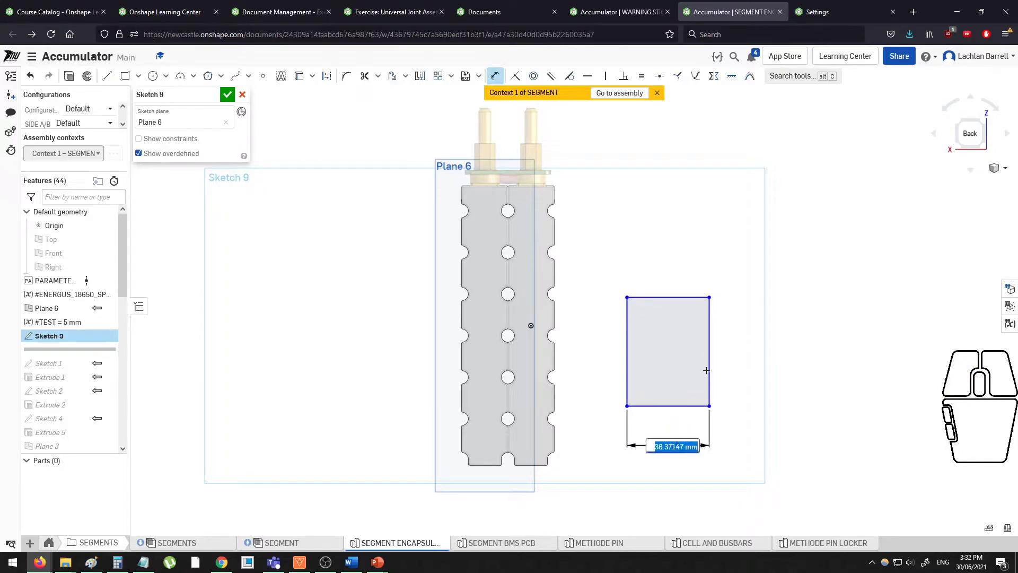
pyautogui.click(710, 366)
pyautogui.click(792, 363)
pyautogui.press('Return')
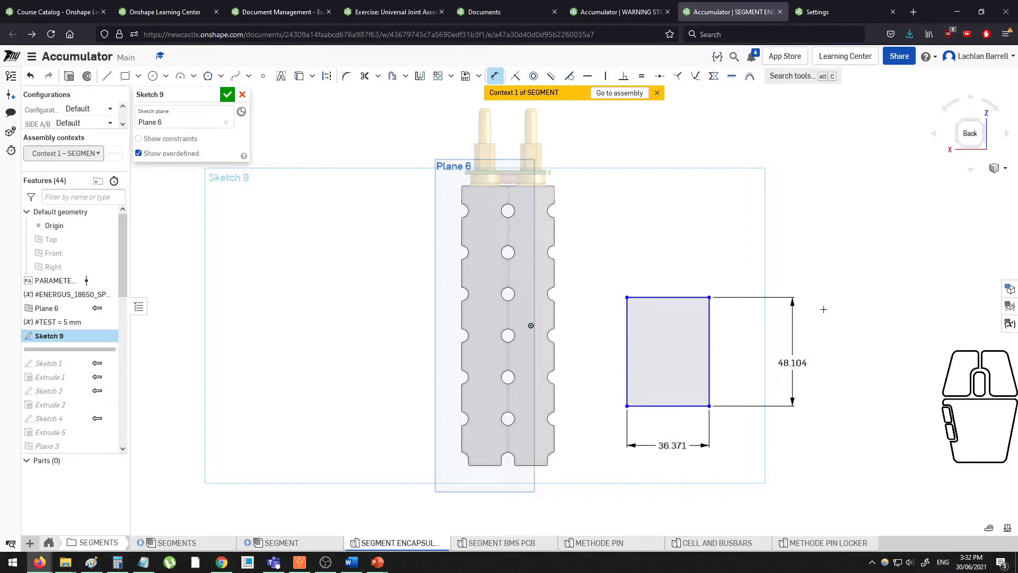
# Dimension the rectangle's bottom edge to the segment's bottom edge and its left edge to the segment's right side, accepting the drawn distances.
pyautogui.press('d')
pyautogui.click(668, 405)
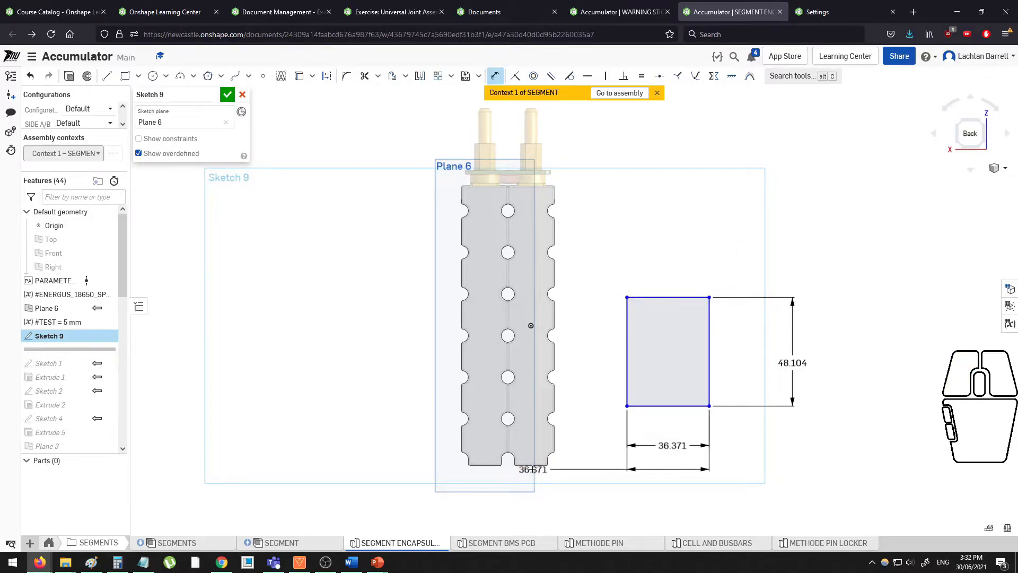
pyautogui.click(533, 466)
pyautogui.click(604, 445)
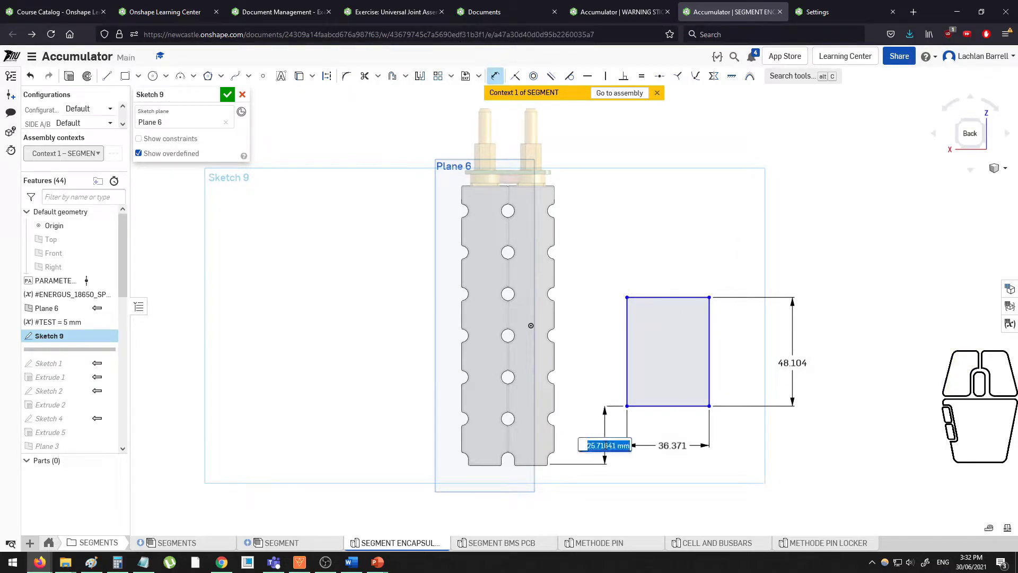
pyautogui.click(627, 371)
pyautogui.click(555, 357)
pyautogui.click(591, 270)
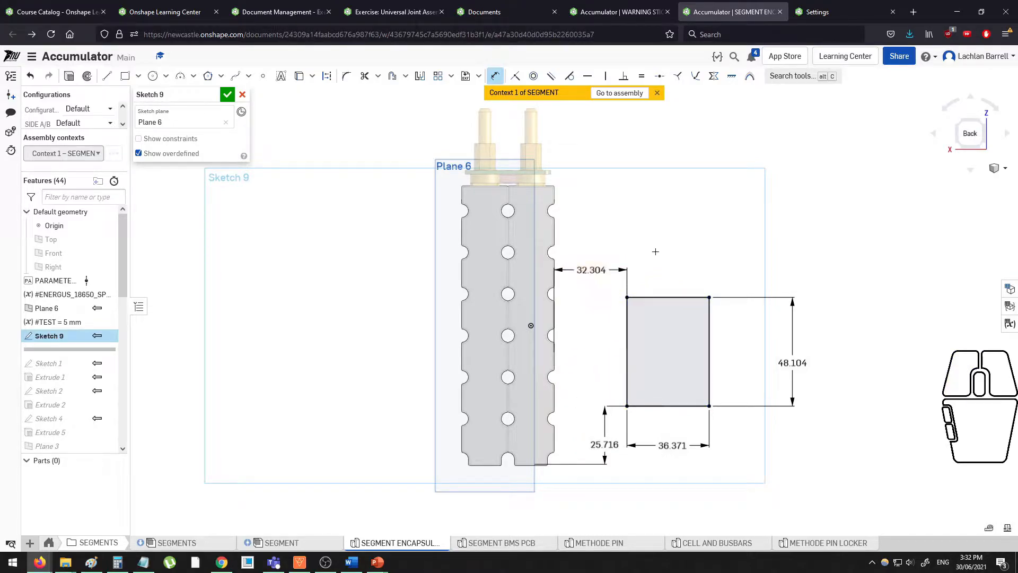
pyautogui.press('Escape')
# Draw a horizontal construction line below the rectangle, starting beneath its lower-left corner.
pyautogui.click(107, 81)
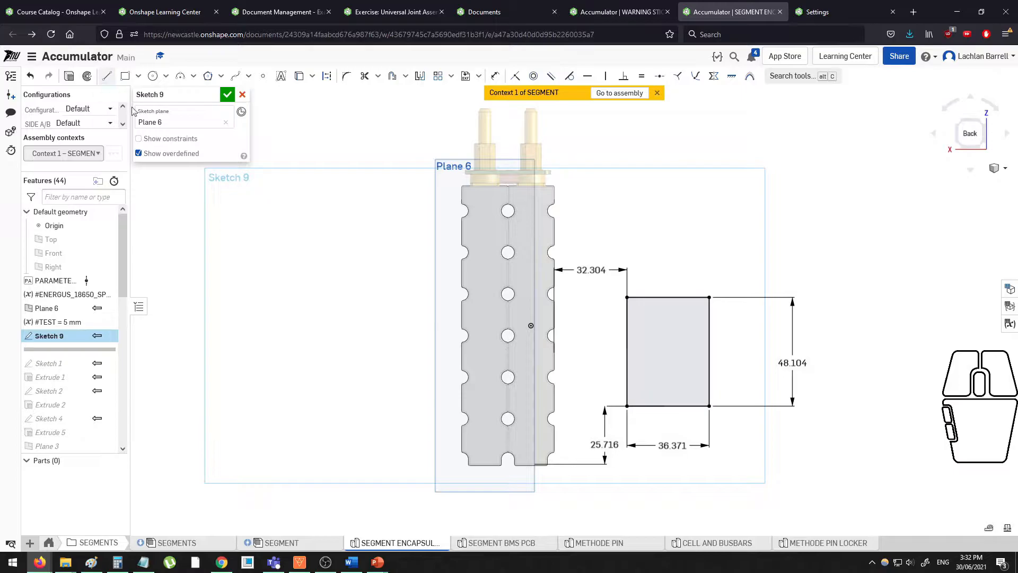
pyautogui.press('d')
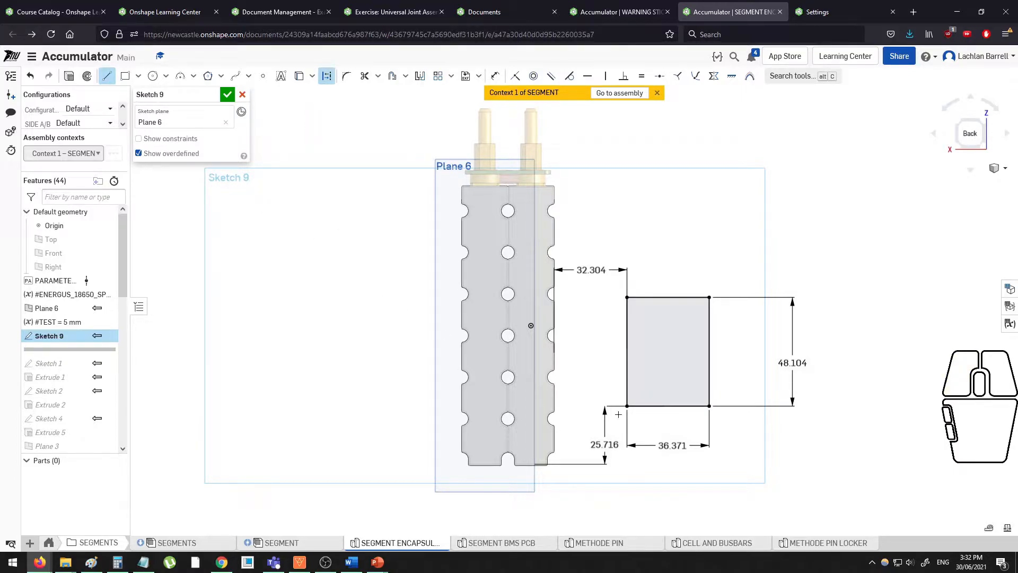
pyautogui.moveTo(627, 472); pyautogui.dragTo(728, 472)
pyautogui.press('Escape')
# Dimension the distance between the construction line and the rectangle's bottom edge, accepting the drawn value.
pyautogui.press('d')
pyautogui.click(712, 472)
pyautogui.click(690, 408)
pyautogui.click(763, 451)
pyautogui.press('Return')
pyautogui.press('Escape')
# Mirror the whole rectangle across the horizontal construction line below it.
pyautogui.moveTo(613, 281); pyautogui.dragTo(727, 415)
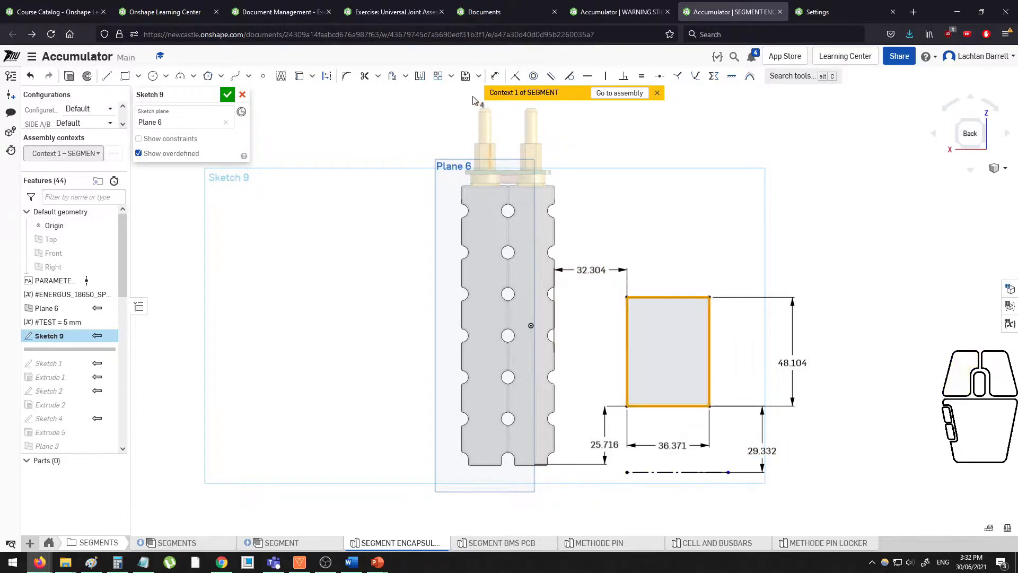
pyautogui.click(420, 76)
pyautogui.click(674, 471)
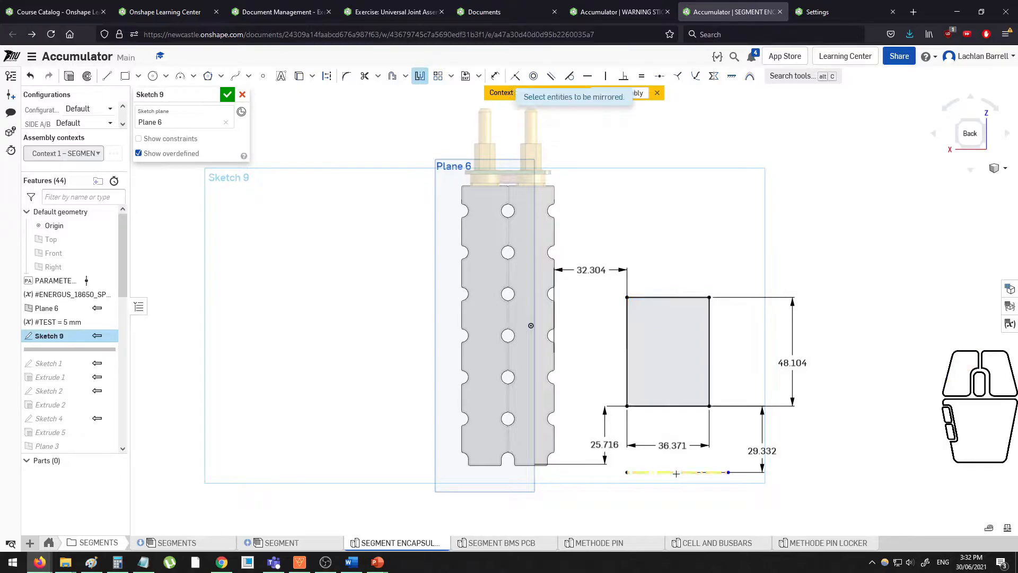
pyautogui.press('Escape')
# Lengthen the construction line between the two rectangles by moving its free right endpoint outward.
pyautogui.scroll(-2, 706, 448)
pyautogui.scroll(3, 833, 451)
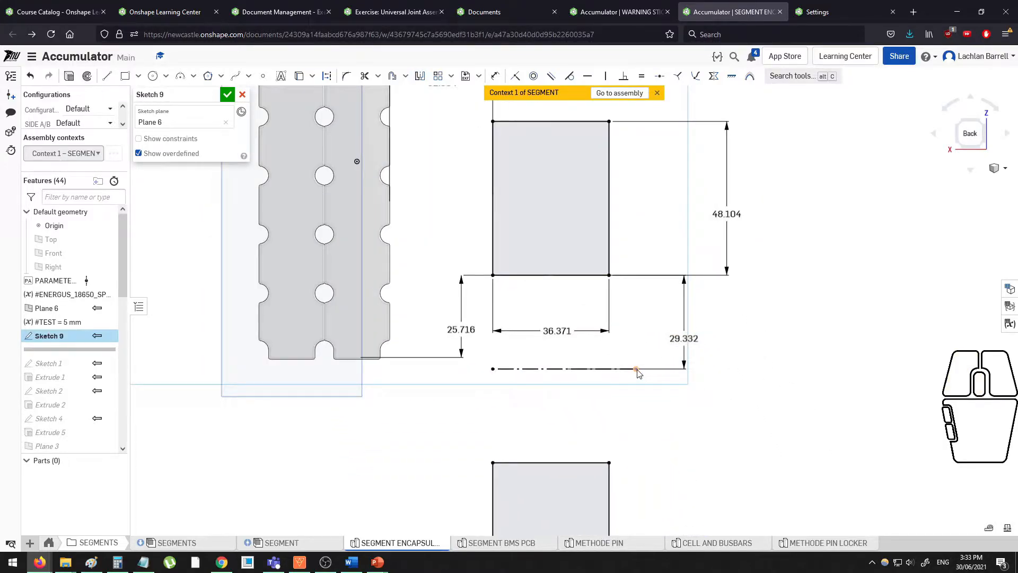
pyautogui.click(611, 369)
pyautogui.moveTo(636, 369); pyautogui.dragTo(701, 370)
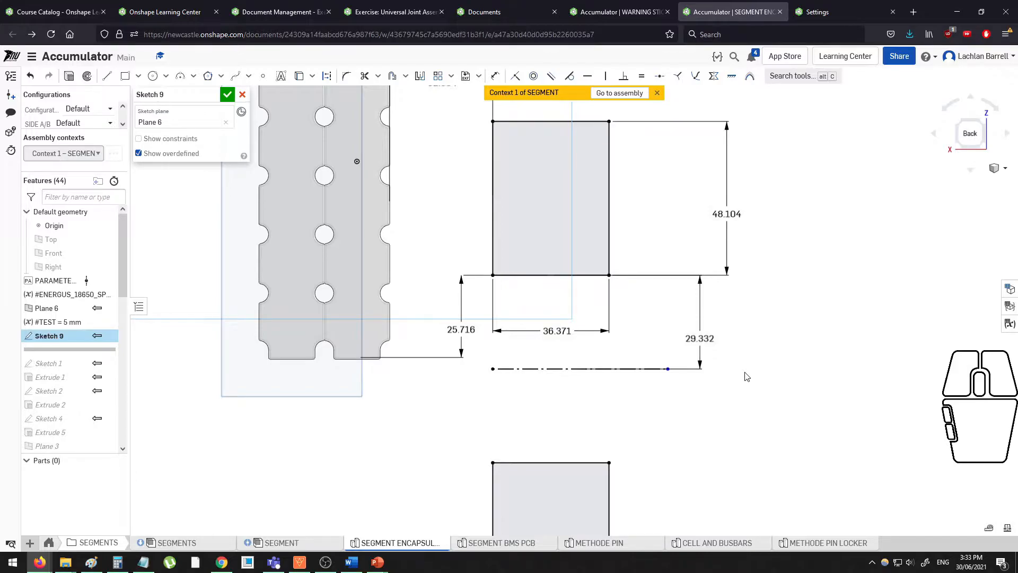
pyautogui.scroll(-3, 773, 371)
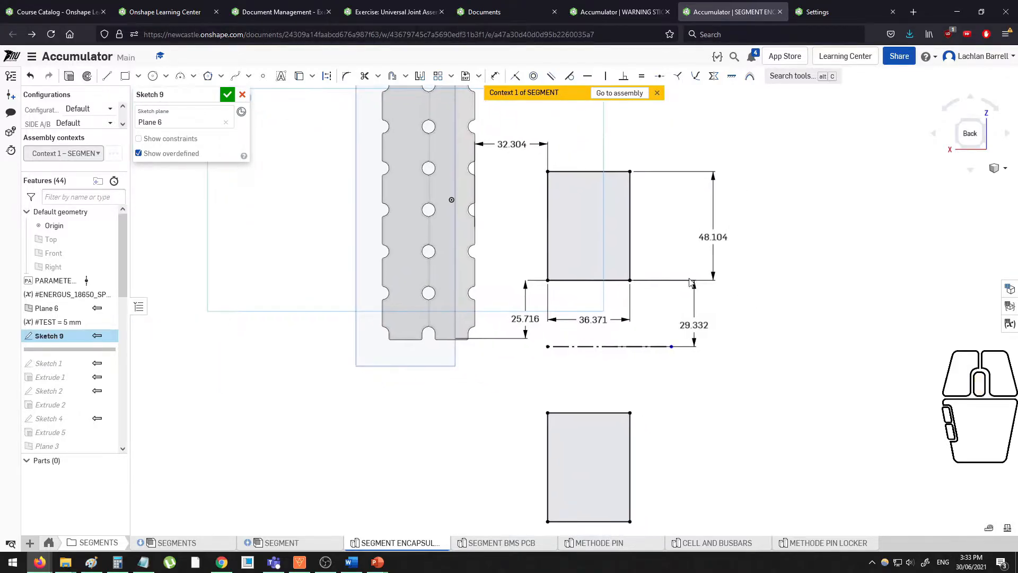
pyautogui.click(125, 75)
pyautogui.scroll(4, 713, 366)
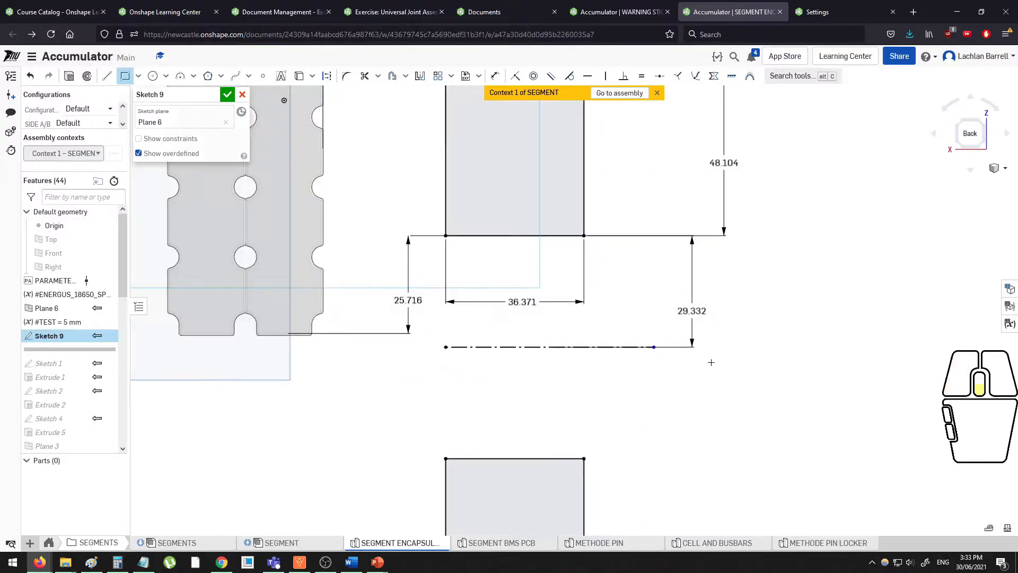
pyautogui.moveTo(677, 318); pyautogui.dragTo(653, 285, button='middle')
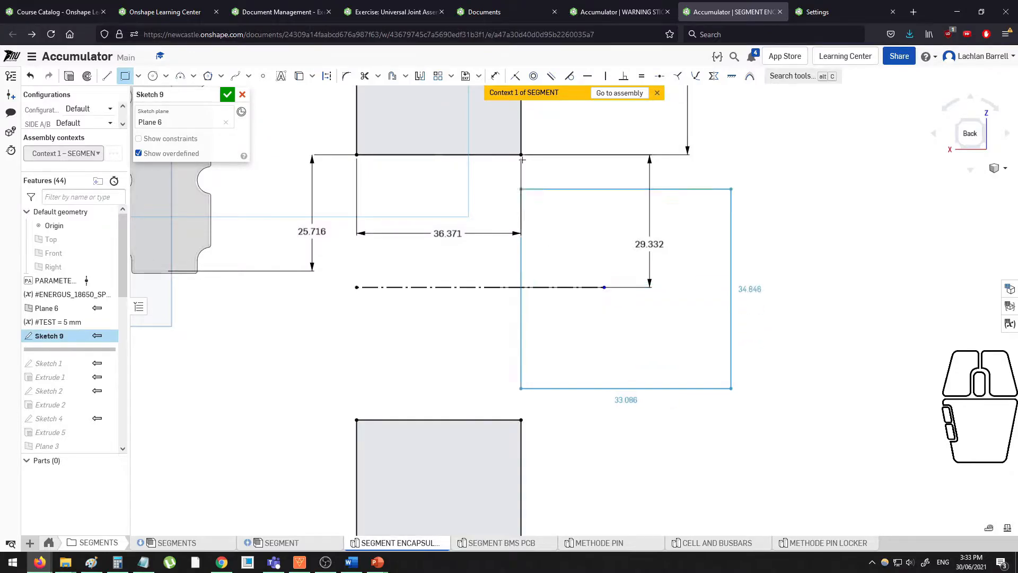
pyautogui.press('Escape')
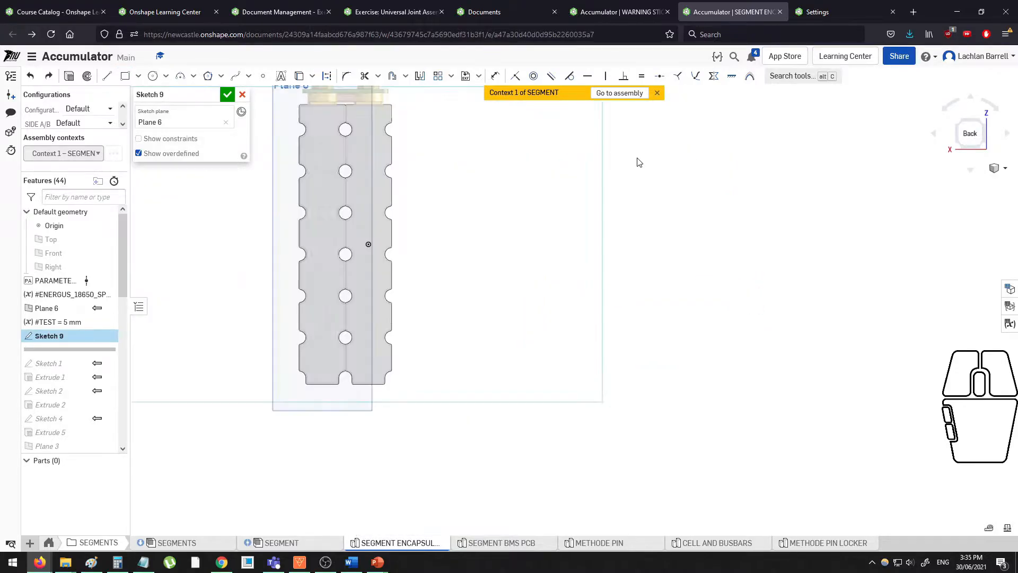
# Draw four separate slanted lines in a row to the right of the segment.
pyautogui.click(107, 76)
pyautogui.click(463, 306)
pyautogui.click(515, 189)
pyautogui.moveTo(538, 364); pyautogui.dragTo(572, 244)
pyautogui.moveTo(638, 401); pyautogui.dragTo(648, 309)
pyautogui.moveTo(754, 415); pyautogui.dragTo(726, 291)
pyautogui.press('Escape')
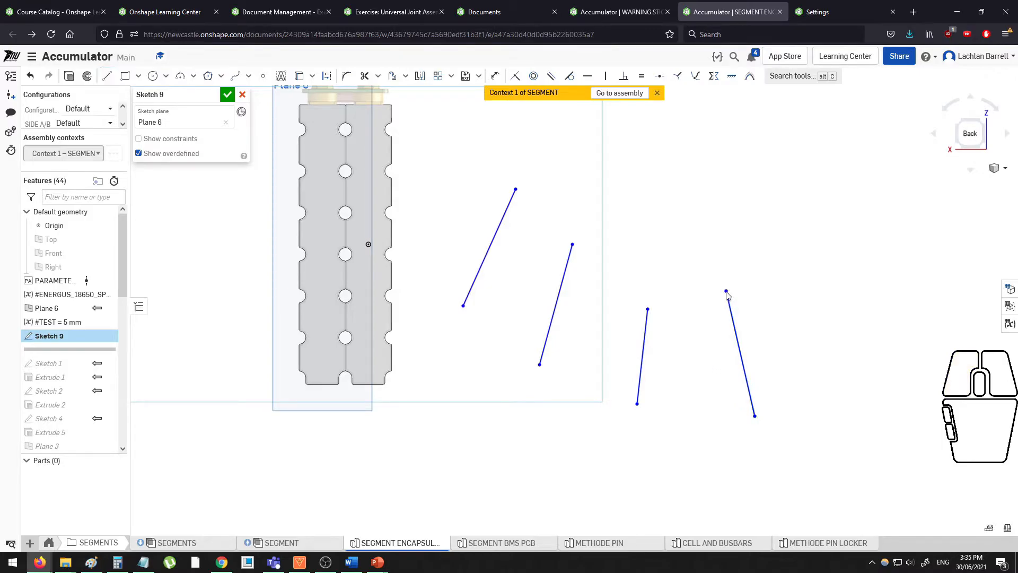
# Try constraining the two slanted lines nearest the segment to vertical together.
pyautogui.moveTo(428, 150)
pyautogui.mouseDown()
pyautogui.moveTo(511, 312)
pyautogui.moveTo(585, 414)
pyautogui.mouseUp()
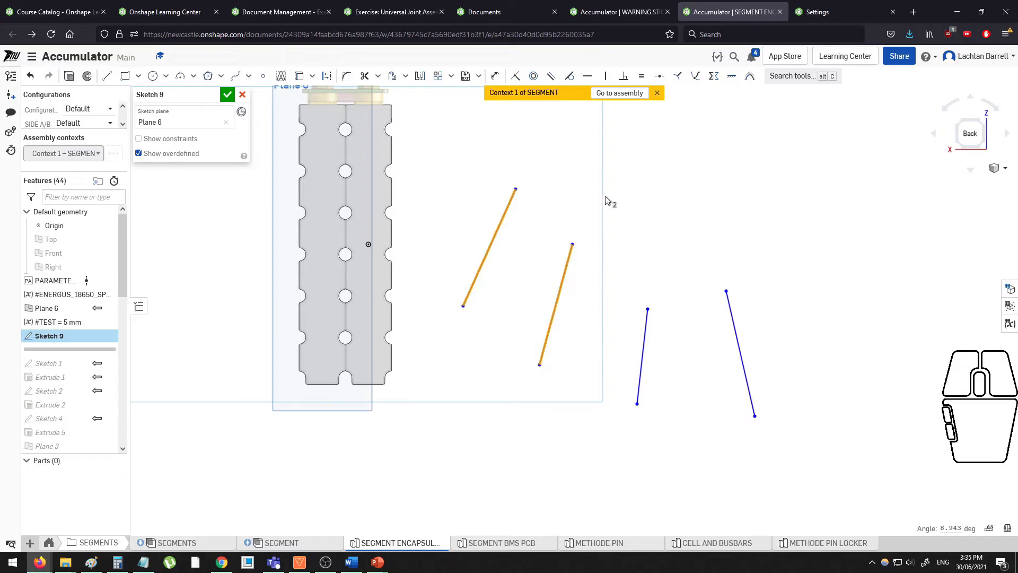
pyautogui.click(605, 77)
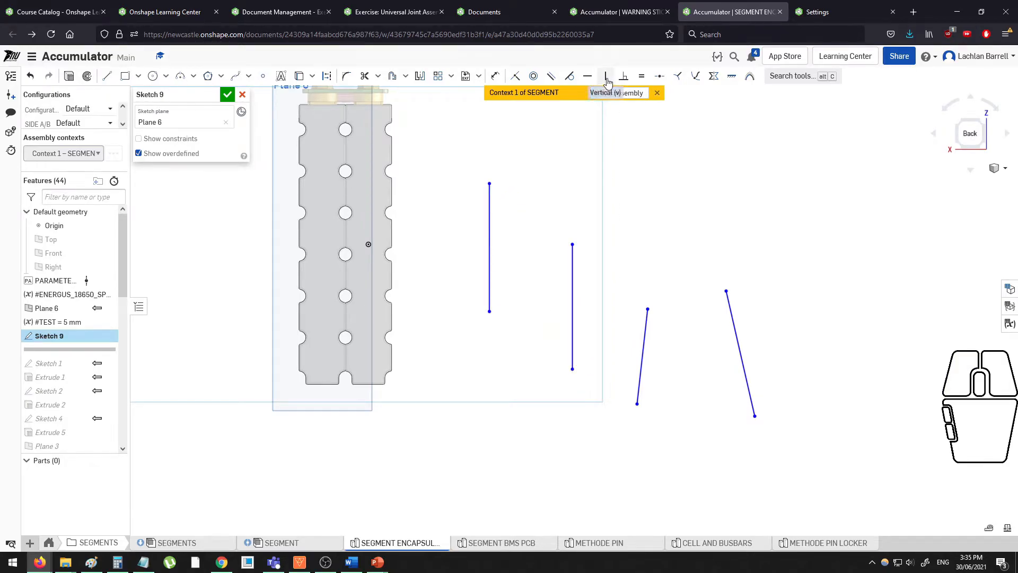
pyautogui.moveTo(609, 243); pyautogui.dragTo(788, 457)
pyautogui.click(861, 447)
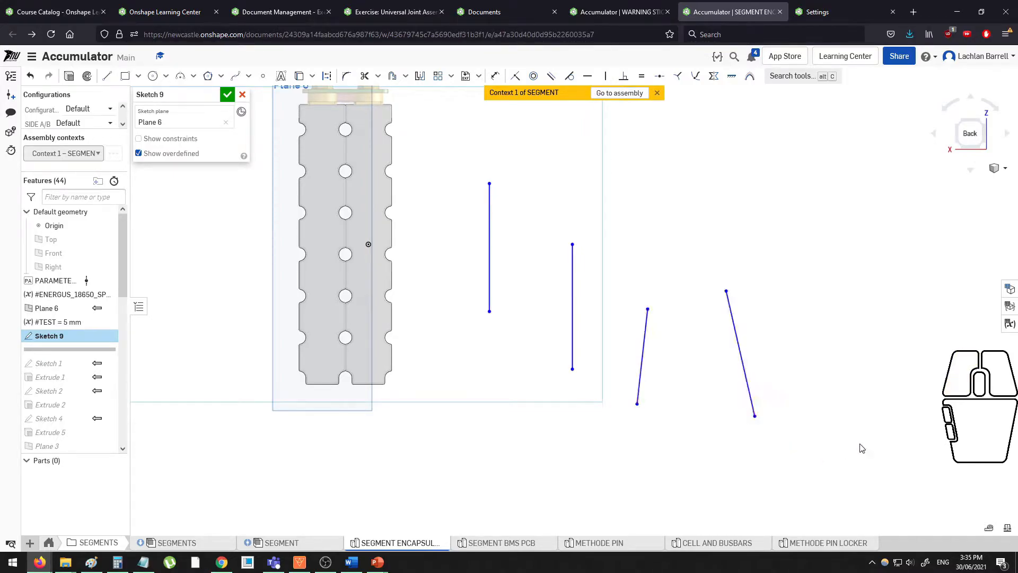
pyautogui.hotkey('ctrl', 'z')
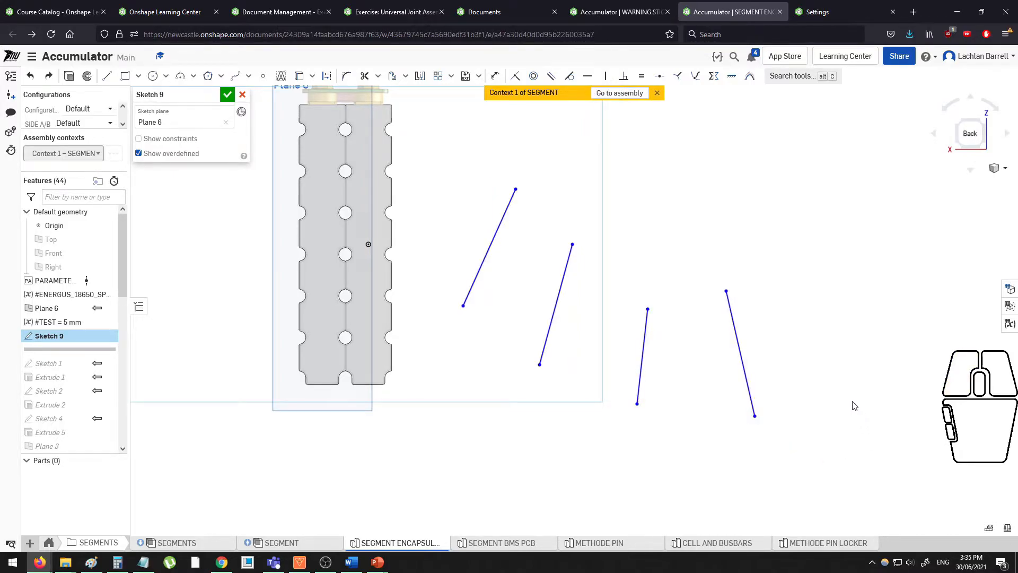
# Apply a vertical constraint to each of the four slanted lines, one after another.
pyautogui.click(605, 76)
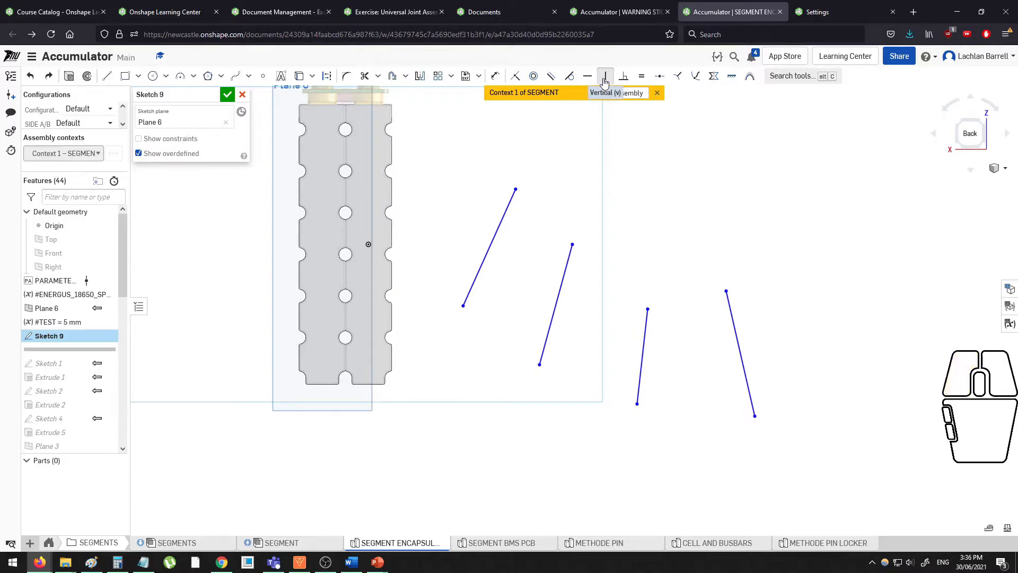
pyautogui.click(490, 247)
pyautogui.click(565, 281)
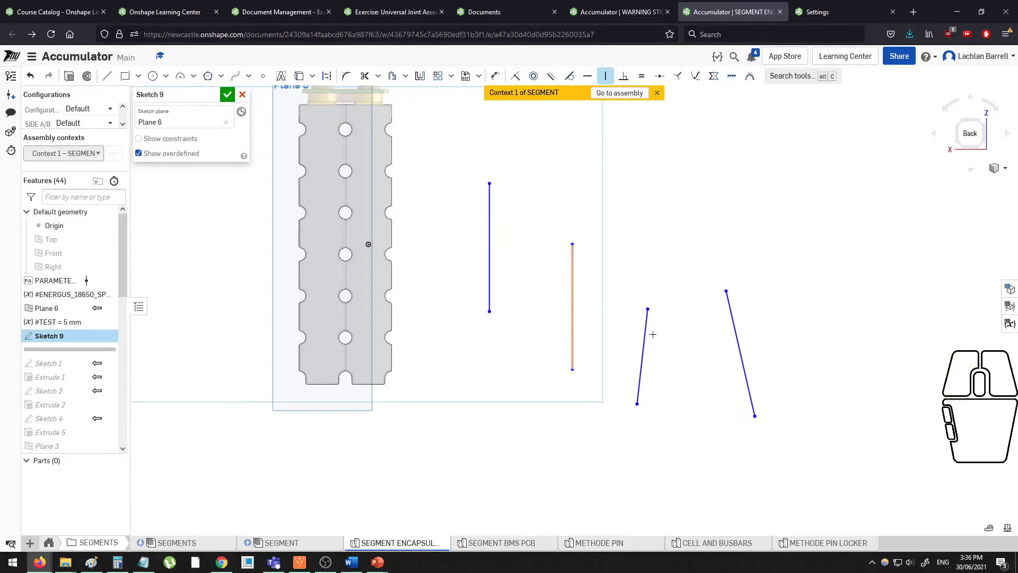
pyautogui.click(643, 341)
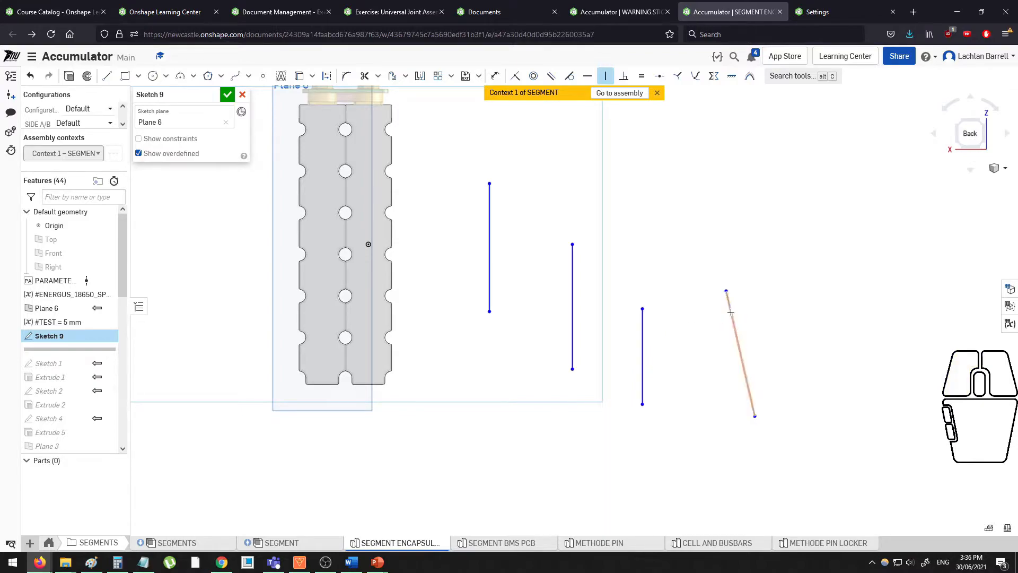
pyautogui.click(731, 311)
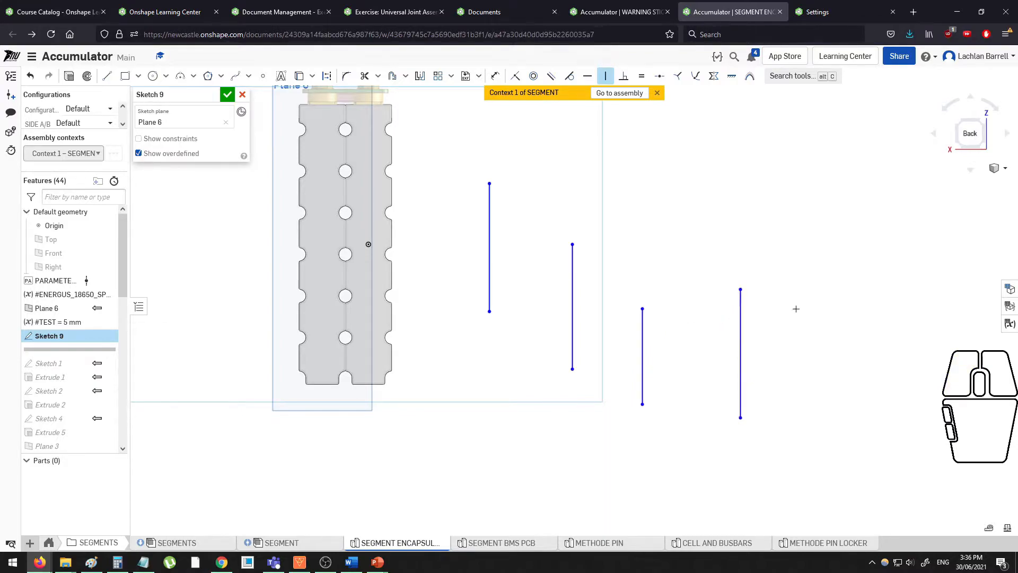
pyautogui.click(606, 78)
# Turn on the display of sketch constraints and check the vertical constraints on the lines.
pyautogui.moveTo(657, 139); pyautogui.dragTo(666, 171, button='middle')
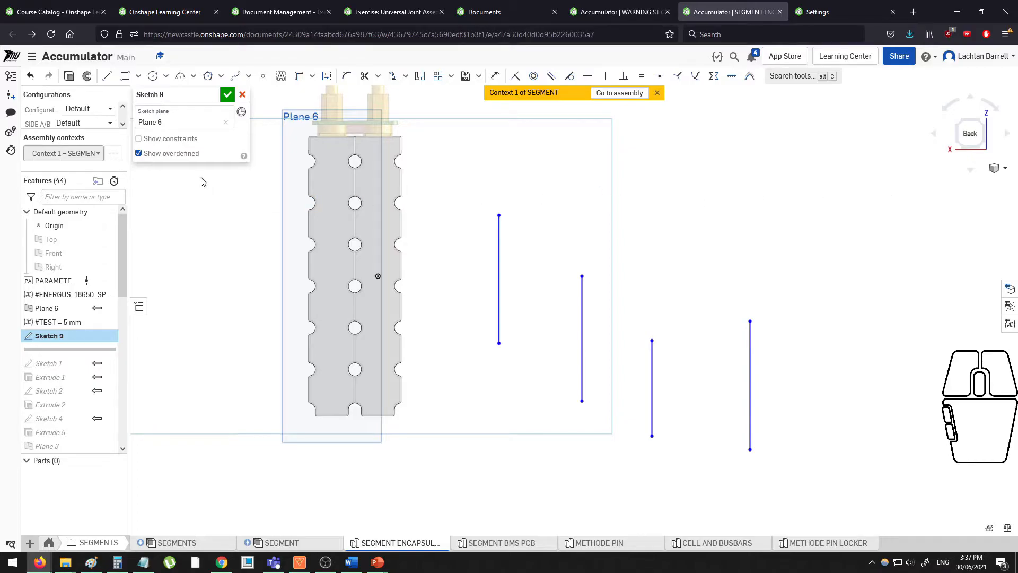
pyautogui.click(178, 142)
pyautogui.click(663, 389)
pyautogui.click(593, 341)
pyautogui.click(511, 283)
pyautogui.click(606, 215)
pyautogui.scroll(-3, 704, 250)
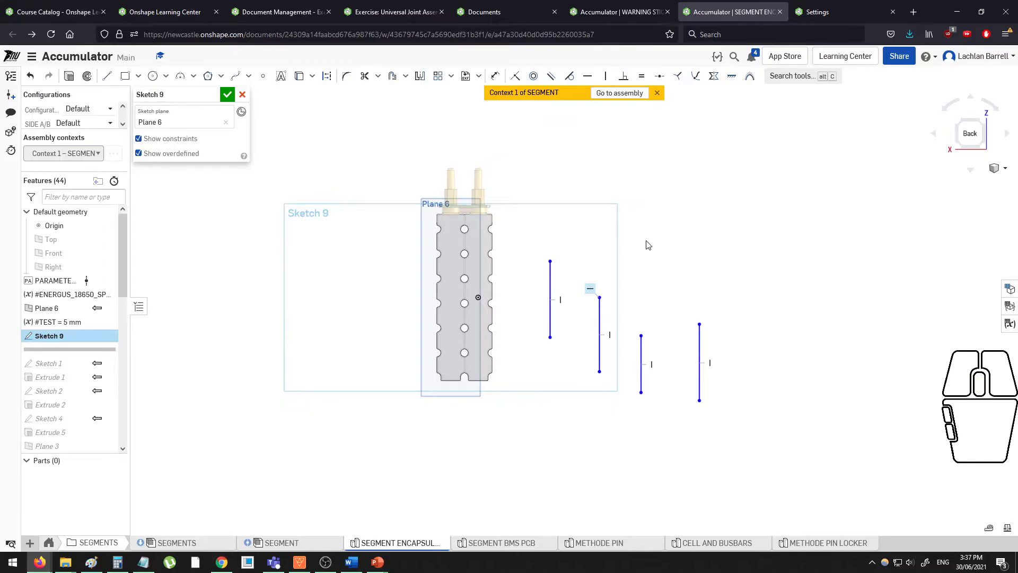
# Delete the constraints shown on the four lines.
pyautogui.click(610, 335)
pyautogui.press('Delete')
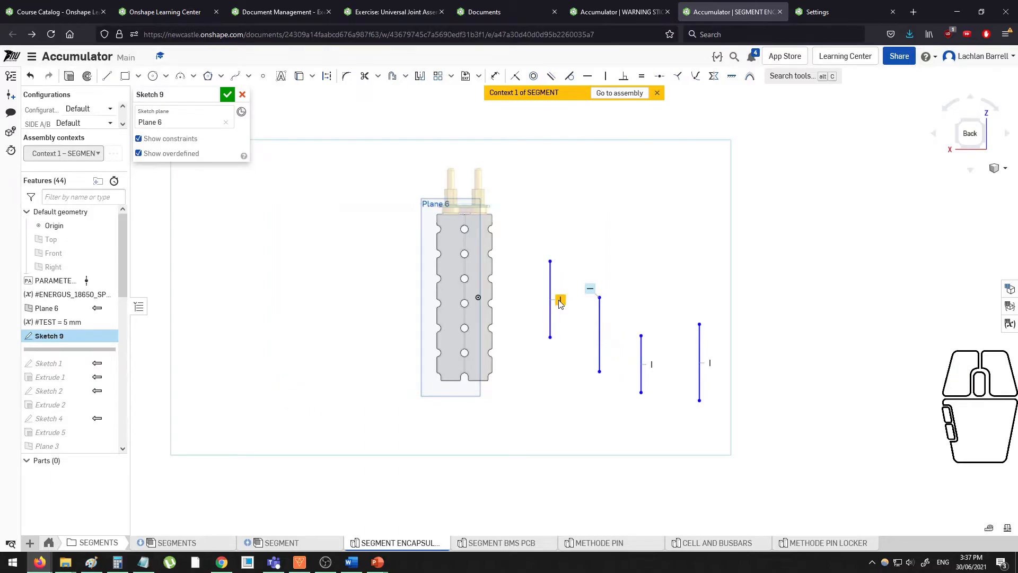
pyautogui.click(653, 365)
pyautogui.press('Delete')
pyautogui.press('Delete')
# Slant the line nearest the segment by moving its upper endpoint, and constrain it to vertical again.
pyautogui.moveTo(556, 263); pyautogui.dragTo(565, 251)
pyautogui.click(604, 79)
pyautogui.click(560, 273)
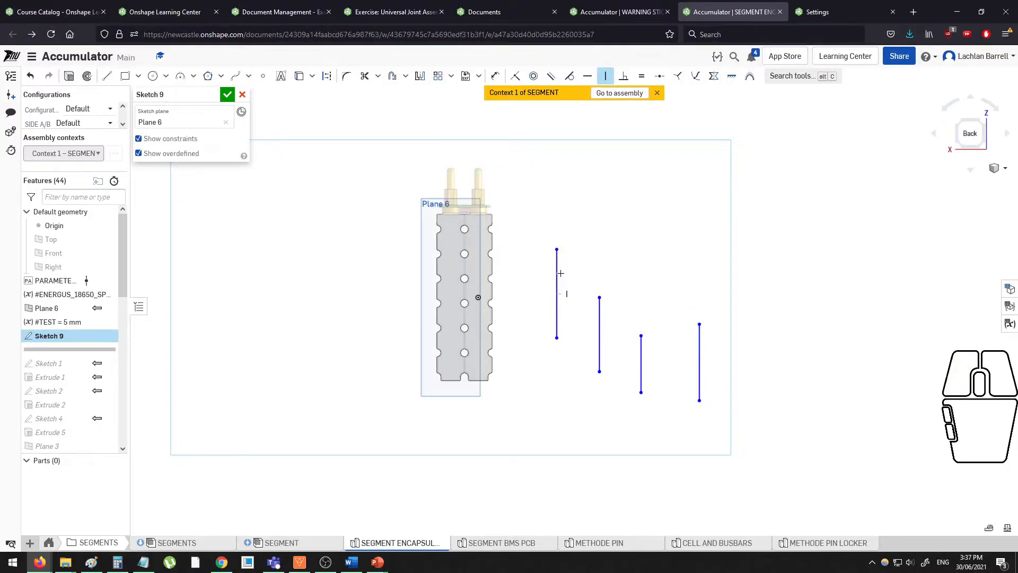
# Apply a horizontal constraint to the second line from the segment.
pyautogui.click(994, 108)
pyautogui.click(998, 111)
pyautogui.click(998, 110)
pyautogui.click(998, 110)
pyautogui.click(998, 110)
pyautogui.click(998, 111)
pyautogui.moveTo(729, 237); pyautogui.dragTo(762, 188, button='middle')
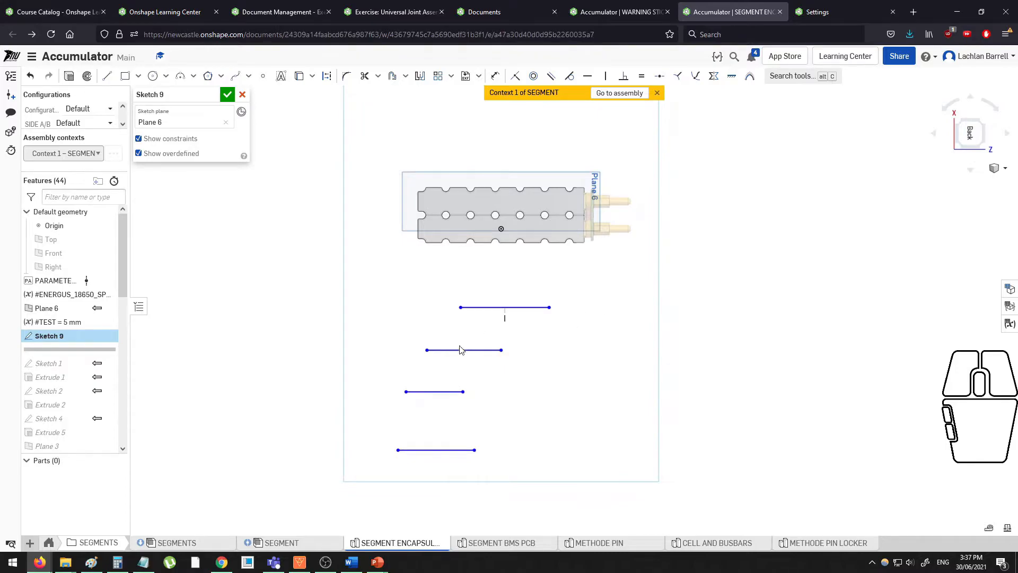
pyautogui.scroll(3, 461, 345)
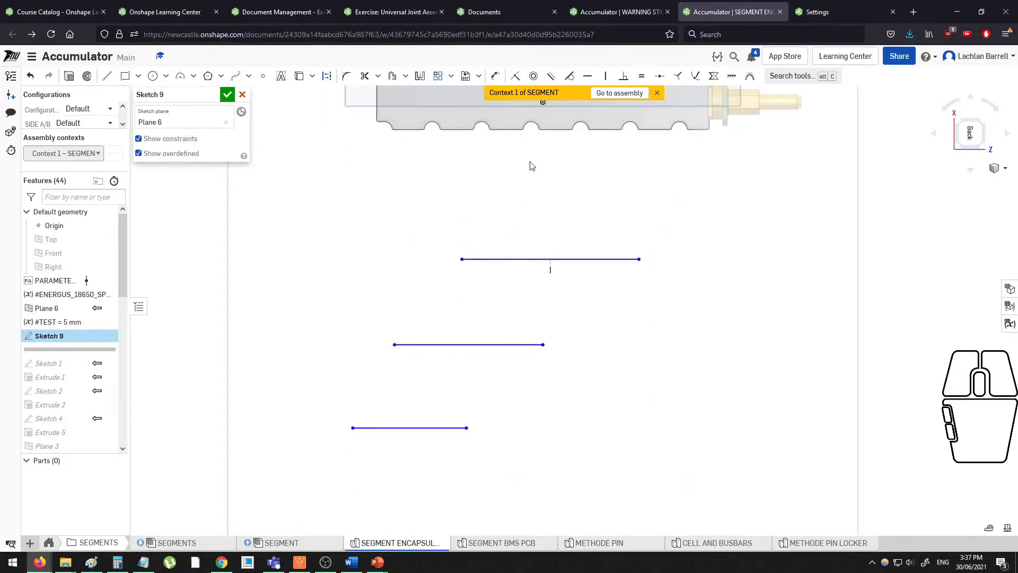
pyautogui.click(588, 75)
pyautogui.click(469, 345)
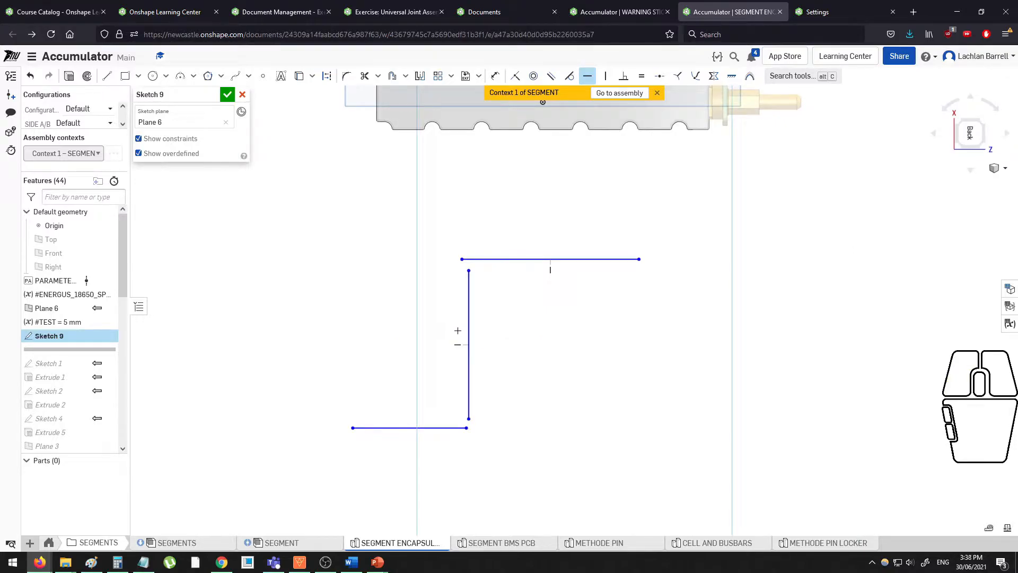
pyautogui.press('Escape')
# Examine the constrained lines against the segment from rotated and angled views, ending square to the sketch plane.
pyautogui.click(950, 108)
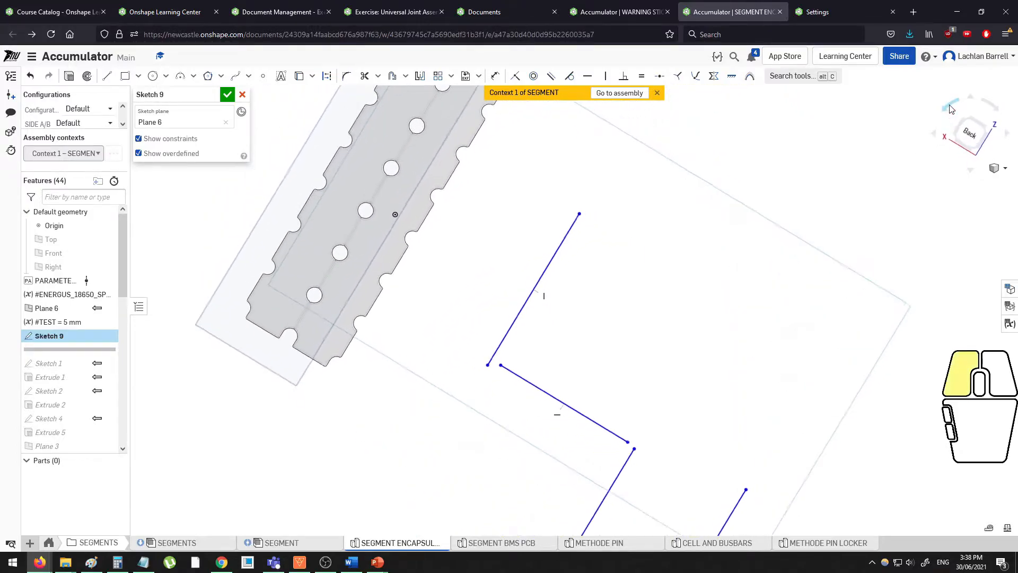
pyautogui.click(949, 106)
pyautogui.click(950, 106)
pyautogui.scroll(3, 760, 236)
pyautogui.scroll(2, 737, 237)
pyautogui.keyDown('ctrl'); pyautogui.moveTo(770, 226); pyautogui.dragTo(775, 283, button='middle'); pyautogui.keyUp('ctrl')
pyautogui.scroll(-1, 768, 228)
pyautogui.moveTo(854, 223); pyautogui.dragTo(799, 243, button='middle')
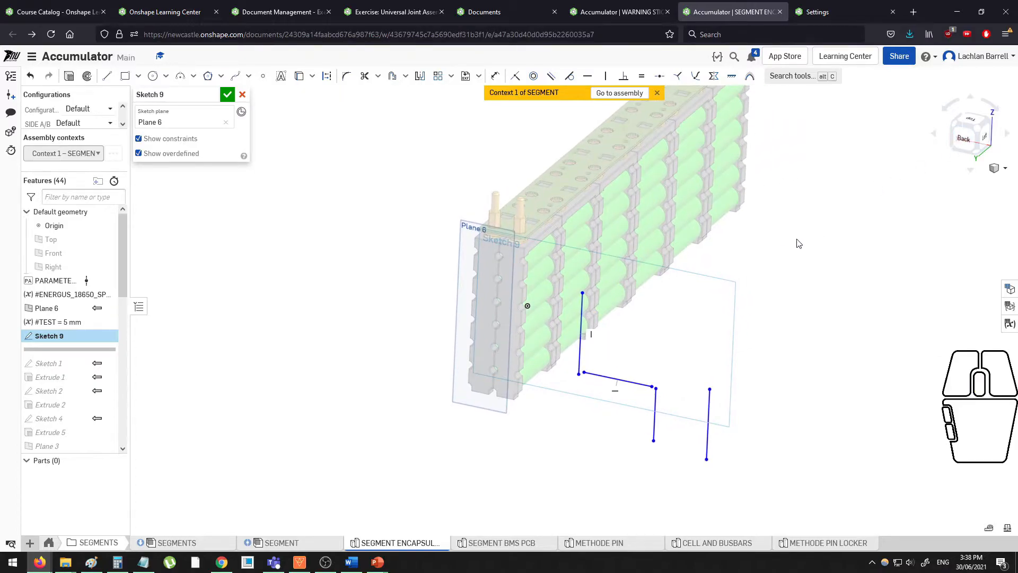
pyautogui.press('n')
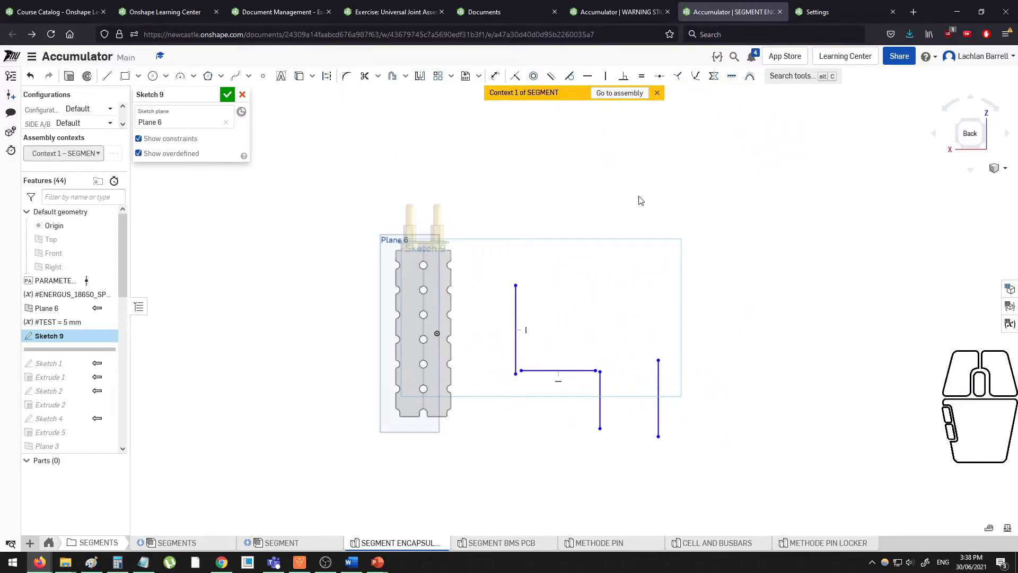
# Draw a slanted line above the other lines, sloping down to the right, and set its length to 100.
pyautogui.click(126, 76)
pyautogui.click(111, 79)
pyautogui.click(588, 172)
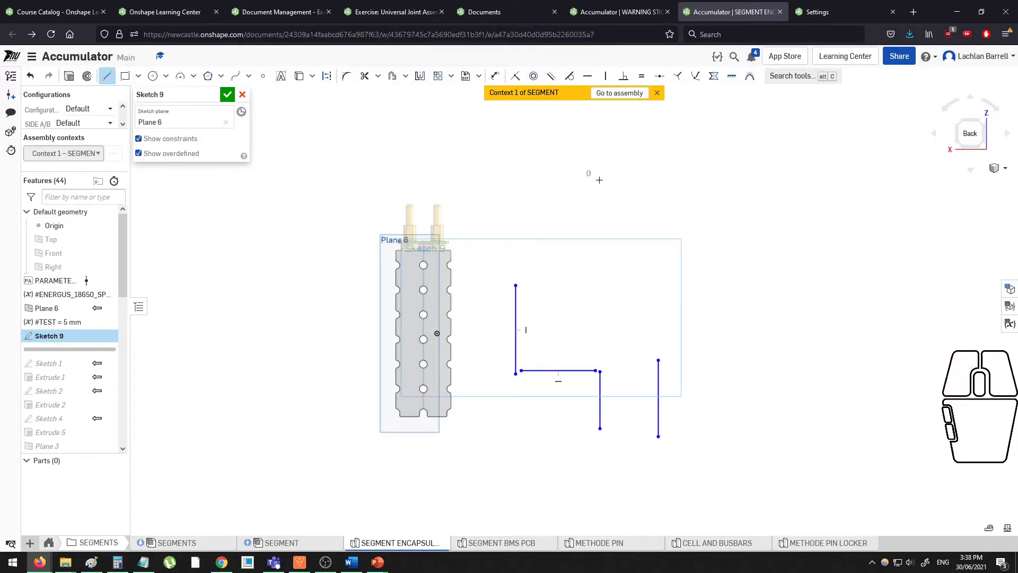
pyautogui.click(715, 238)
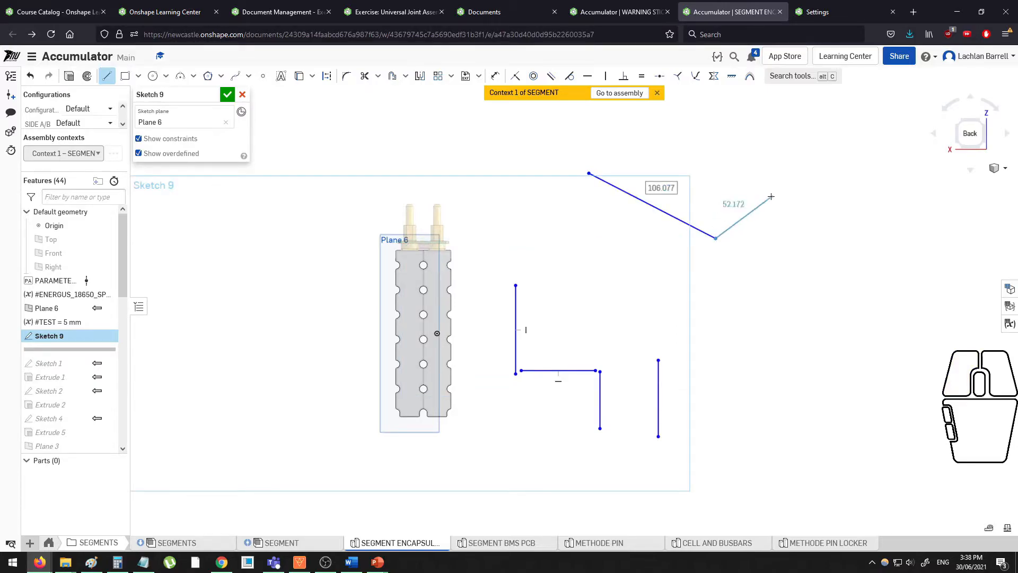
pyautogui.write('100')
pyautogui.press('Return')
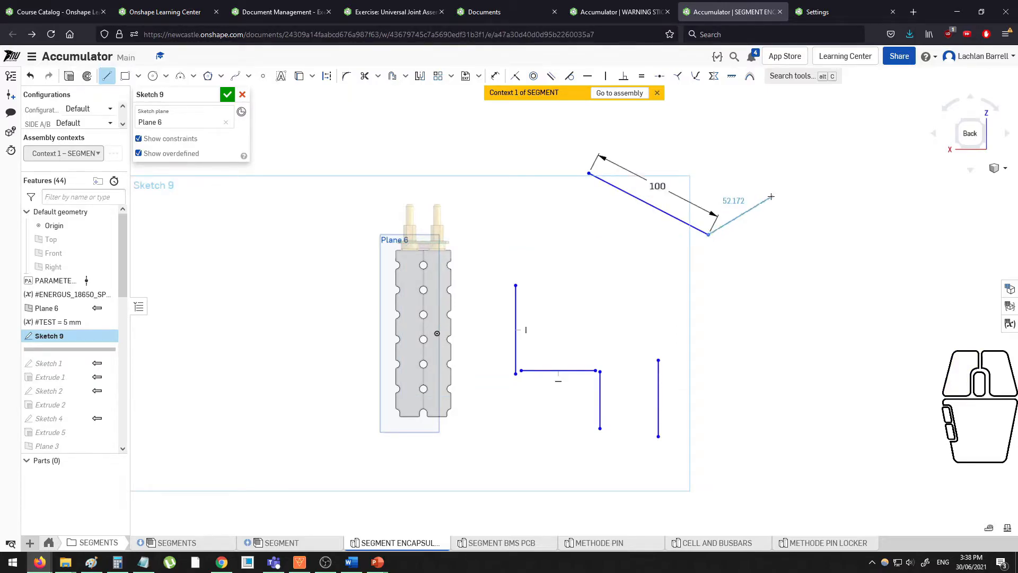
pyautogui.press('Escape')
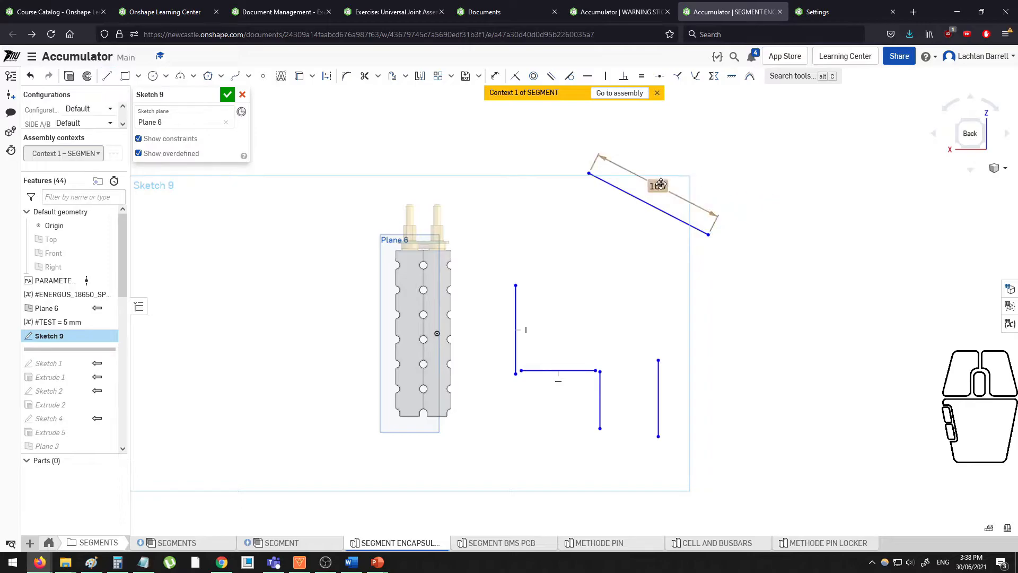
# Draw a corner rectangle to the right of the lines with a width of 50 and a height of 100.
pyautogui.click(125, 76)
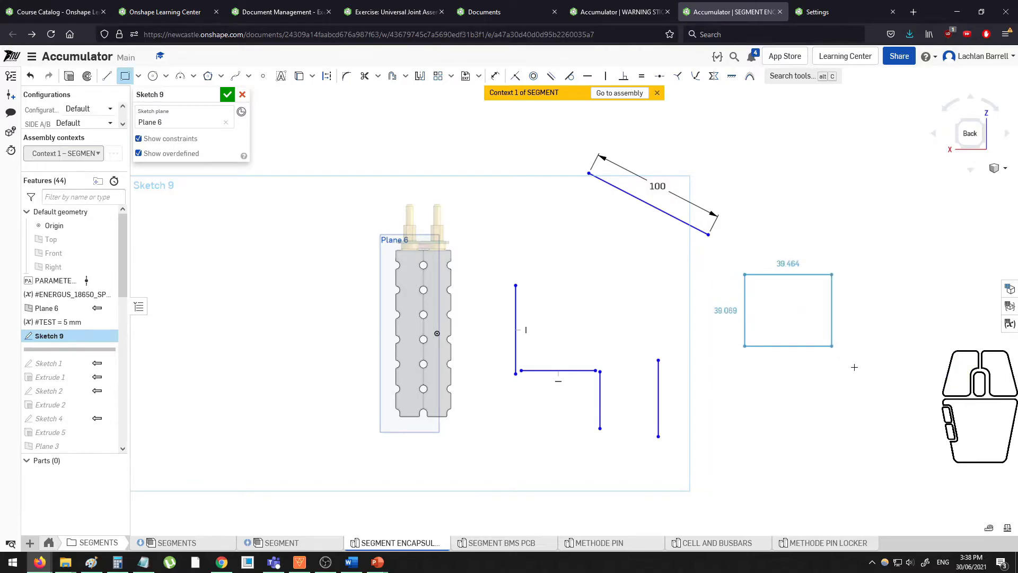
pyautogui.click(867, 377)
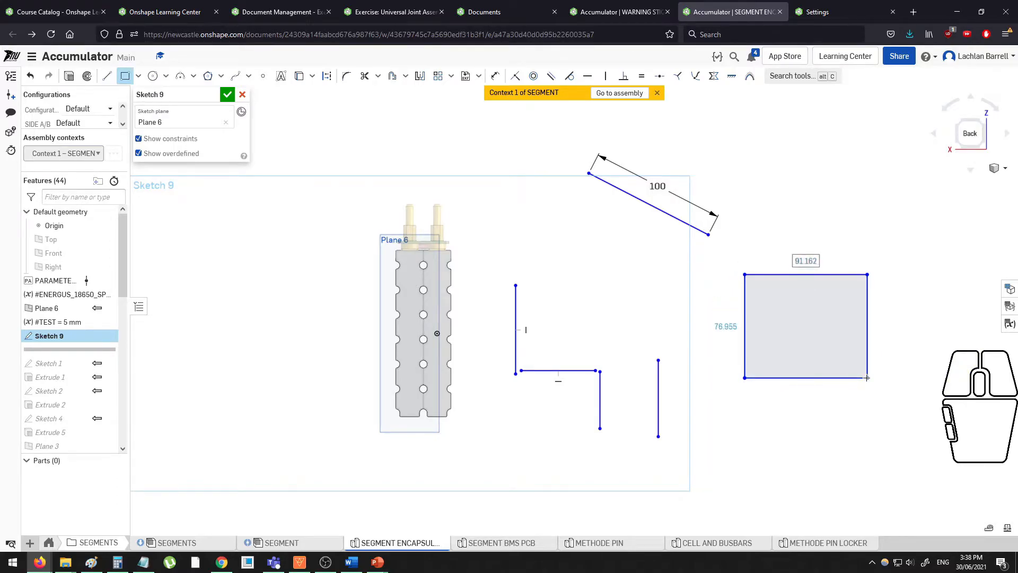
pyautogui.write('50')
pyautogui.press('Tab')
pyautogui.write('100')
pyautogui.press('Return')
pyautogui.press('Escape')
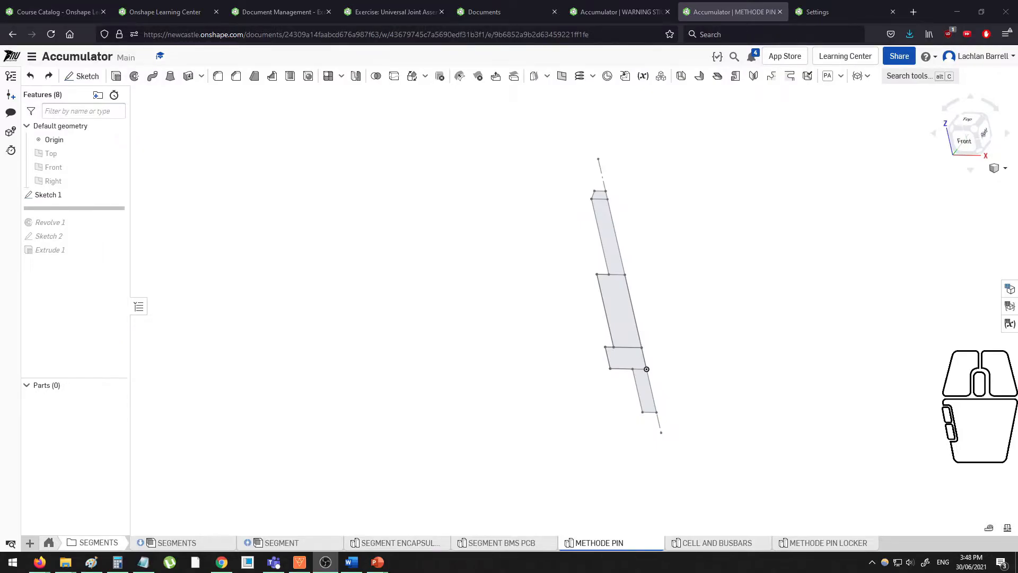
pyautogui.click(747, 136)
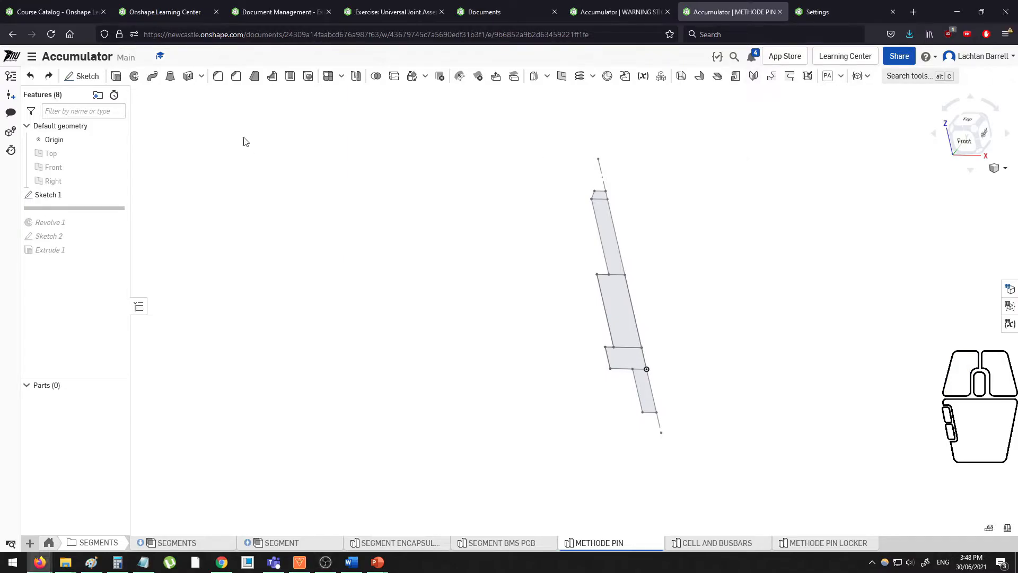
# Start extruding the large middle region of Sketch 1 as a new solid with a blind depth of 25 mm.
pyautogui.click(116, 75)
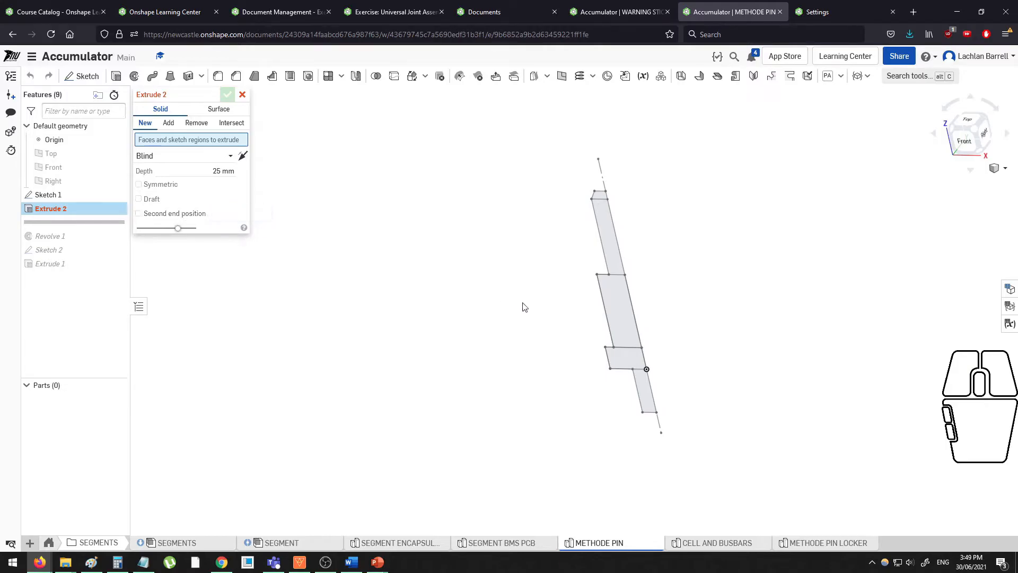
pyautogui.click(609, 306)
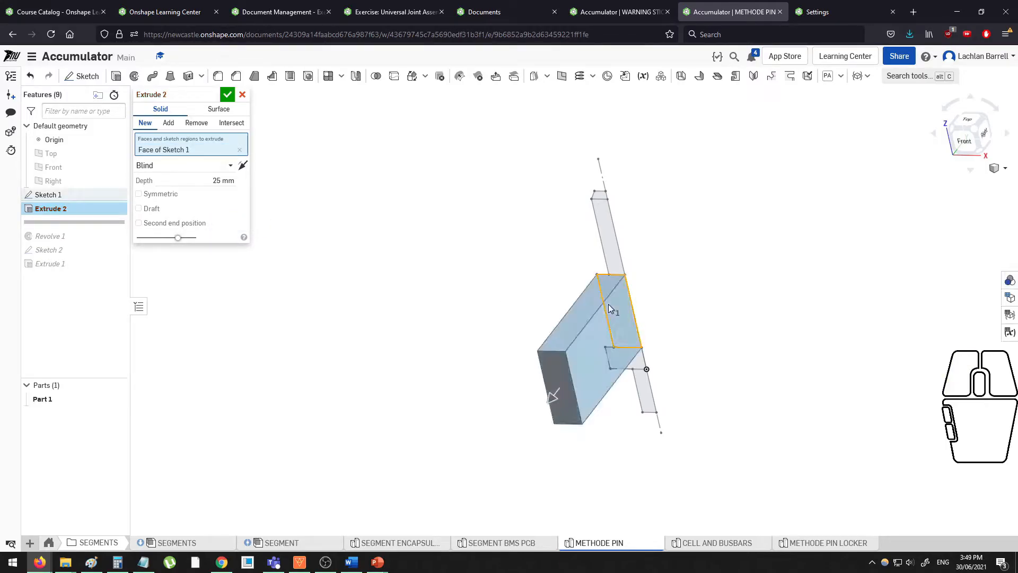
pyautogui.click(222, 181)
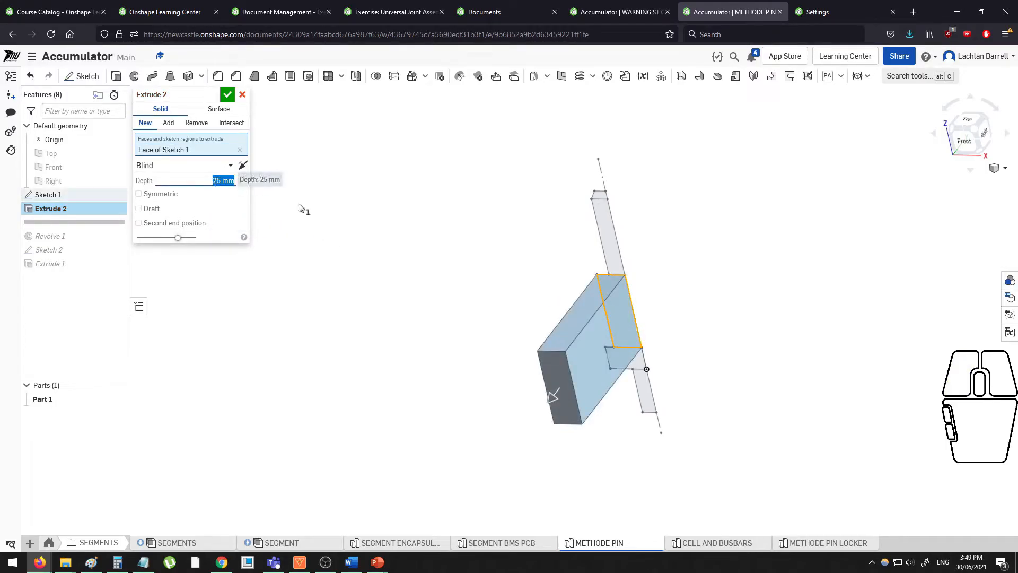
pyautogui.click(348, 212)
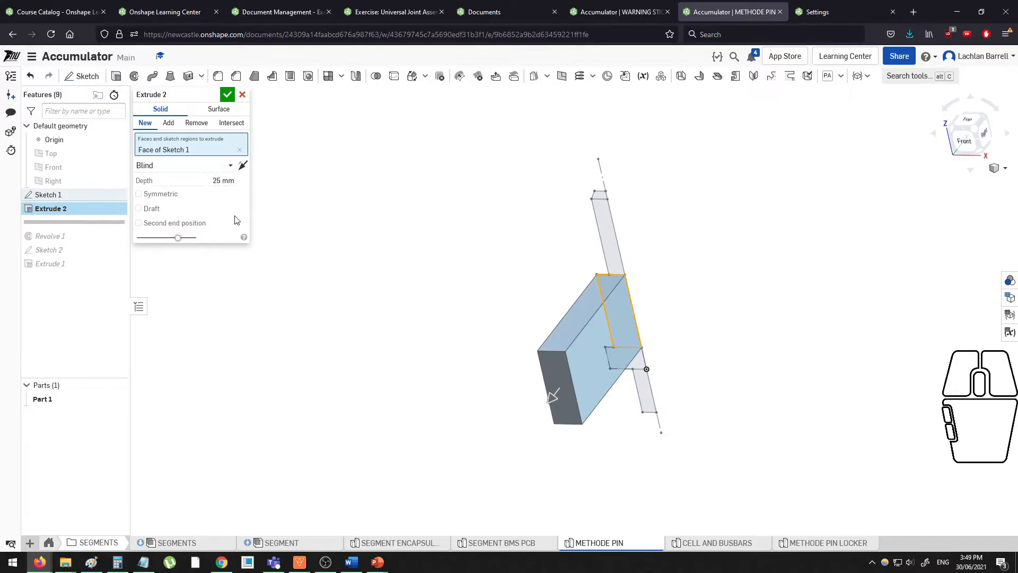
# Try a second end position on the middle region's extrusion, and replace it with the Symmetric option.
pyautogui.click(198, 227)
pyautogui.moveTo(470, 262); pyautogui.dragTo(312, 268, button='middle')
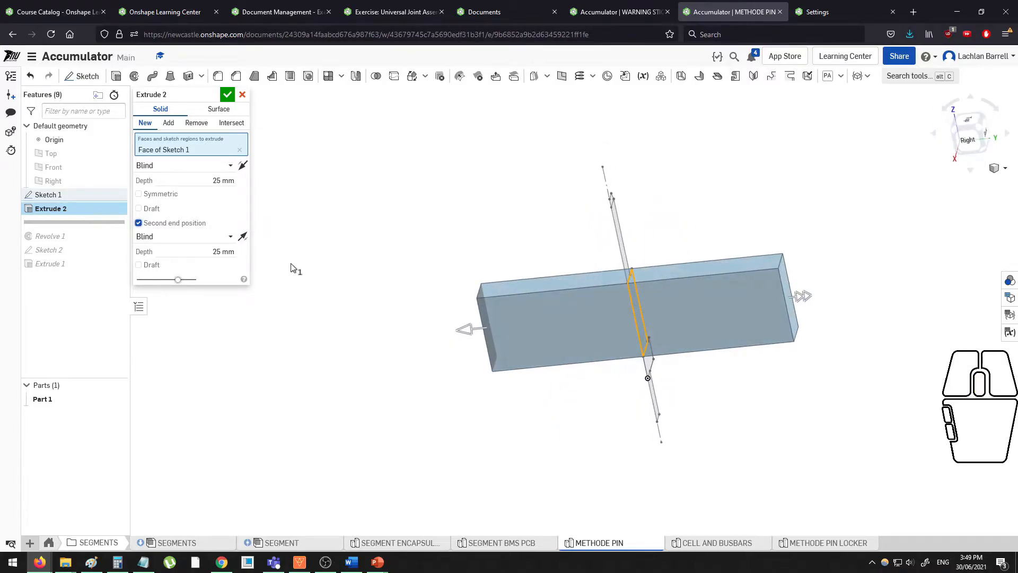
pyautogui.click(165, 225)
pyautogui.click(165, 196)
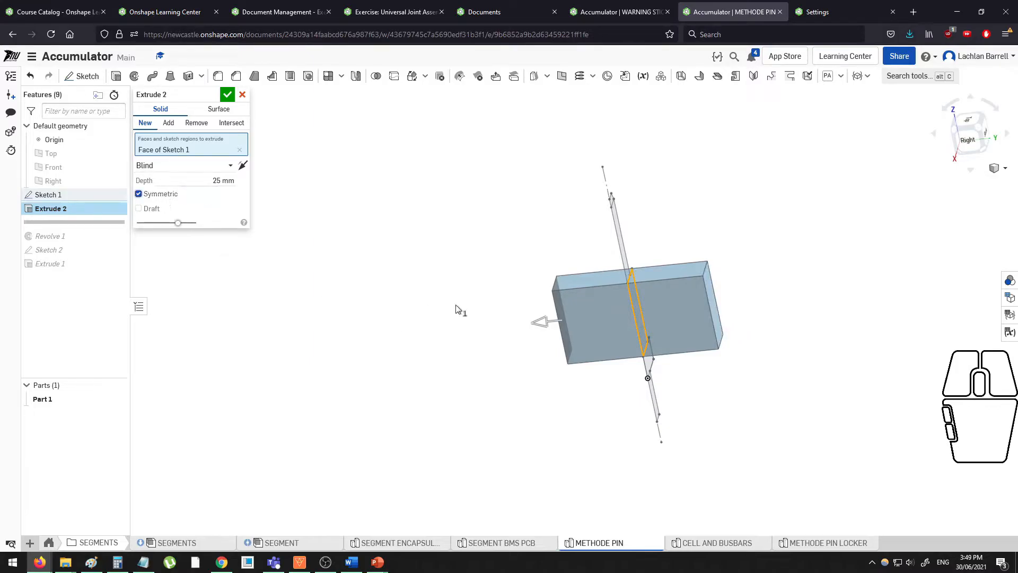
pyautogui.moveTo(604, 281); pyautogui.dragTo(533, 279, button='middle')
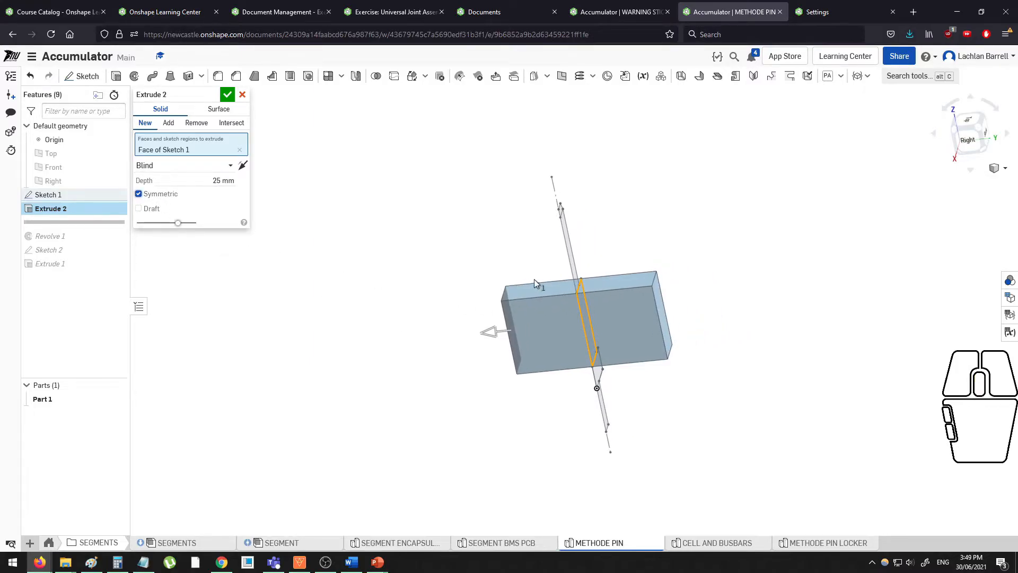
pyautogui.scroll(2, 540, 278)
# Replace the Symmetric option with a second end position and set its depth to 50 mm.
pyautogui.click(139, 194)
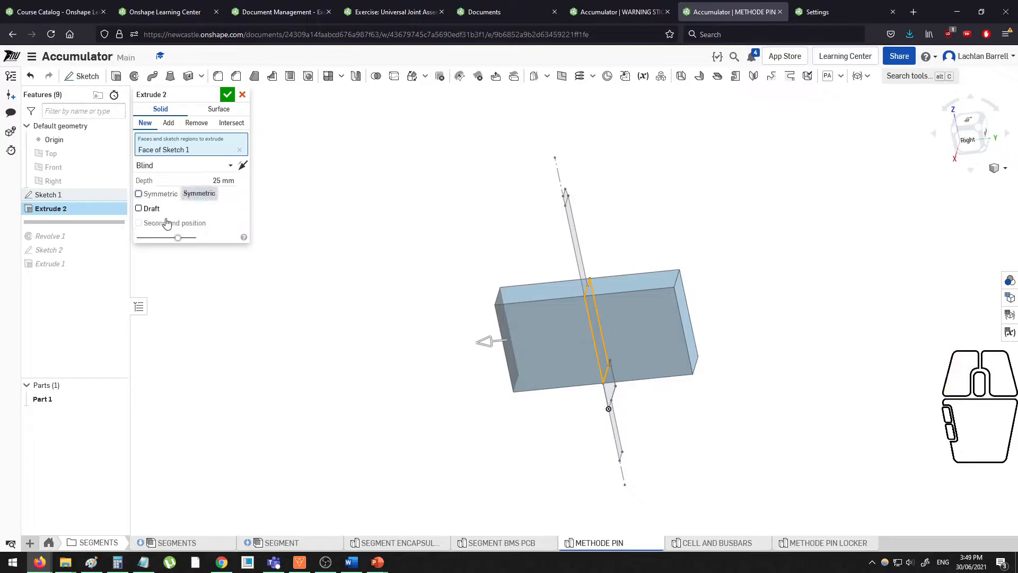
pyautogui.click(159, 222)
pyautogui.click(211, 254)
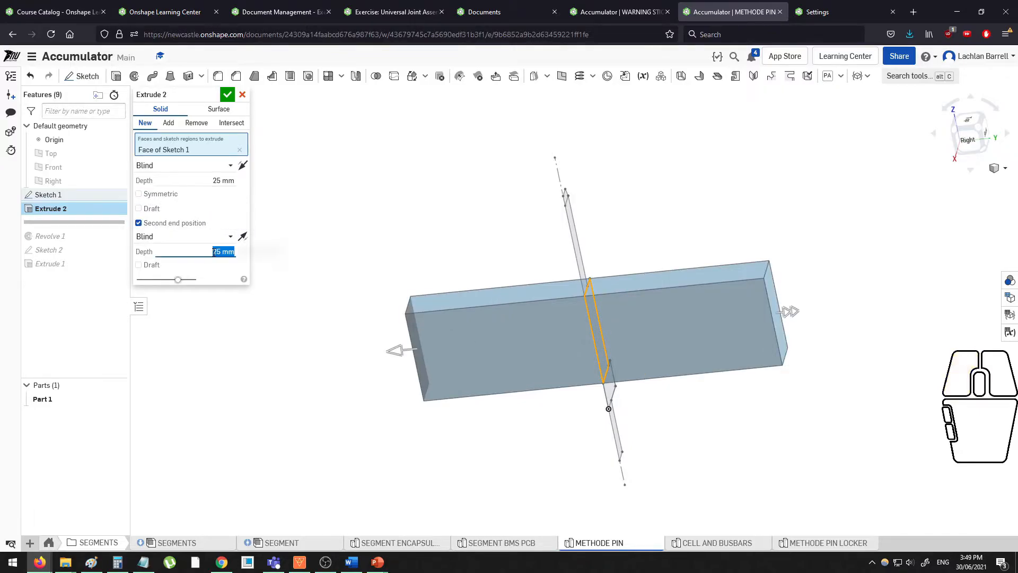
pyautogui.write('50')
pyautogui.press('Return')
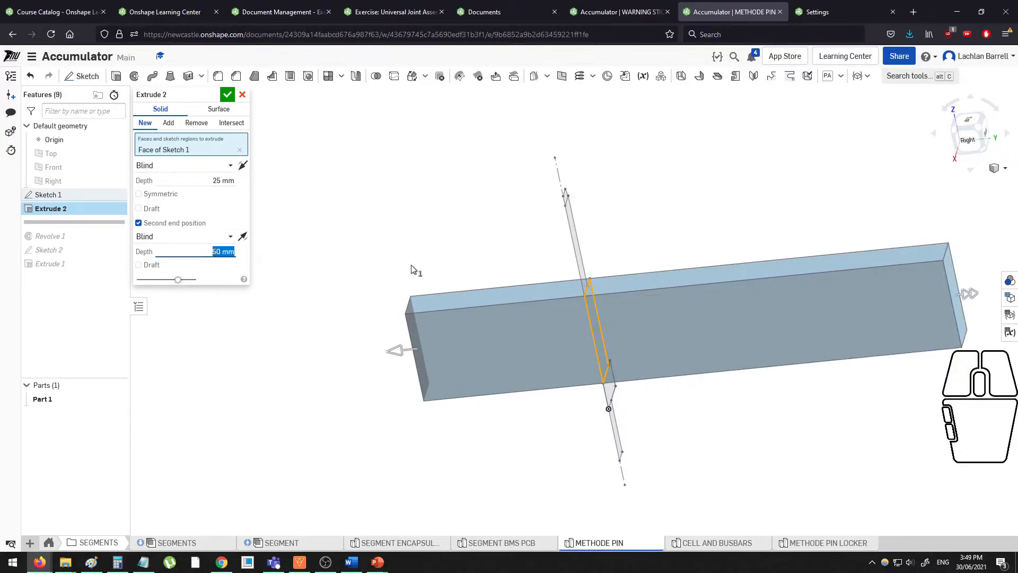
# Set the second end position's depth to 10 mm.
pyautogui.scroll(-3, 433, 272)
pyautogui.moveTo(437, 248); pyautogui.dragTo(440, 264, button='middle')
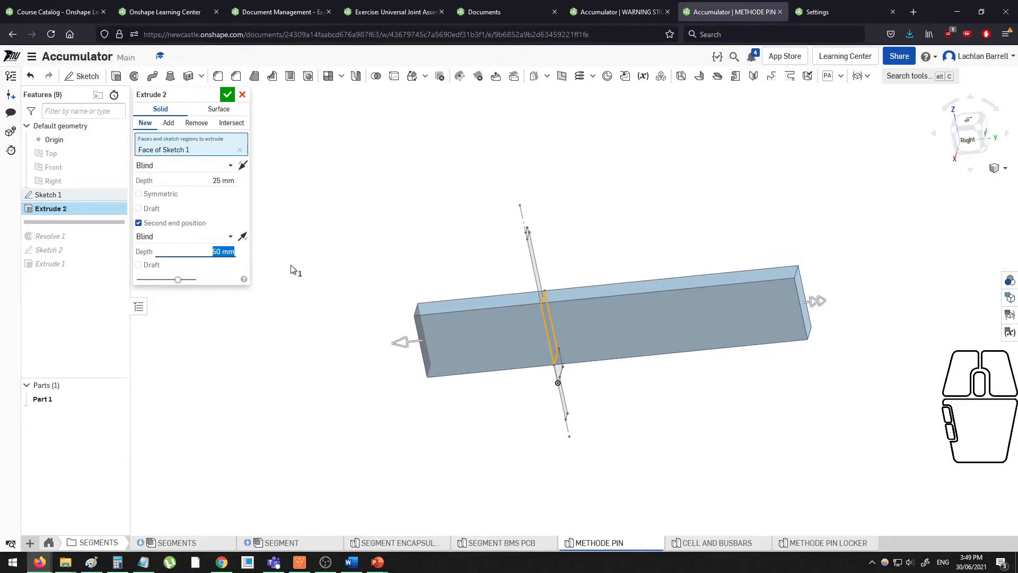
pyautogui.write('10')
pyautogui.press('Return')
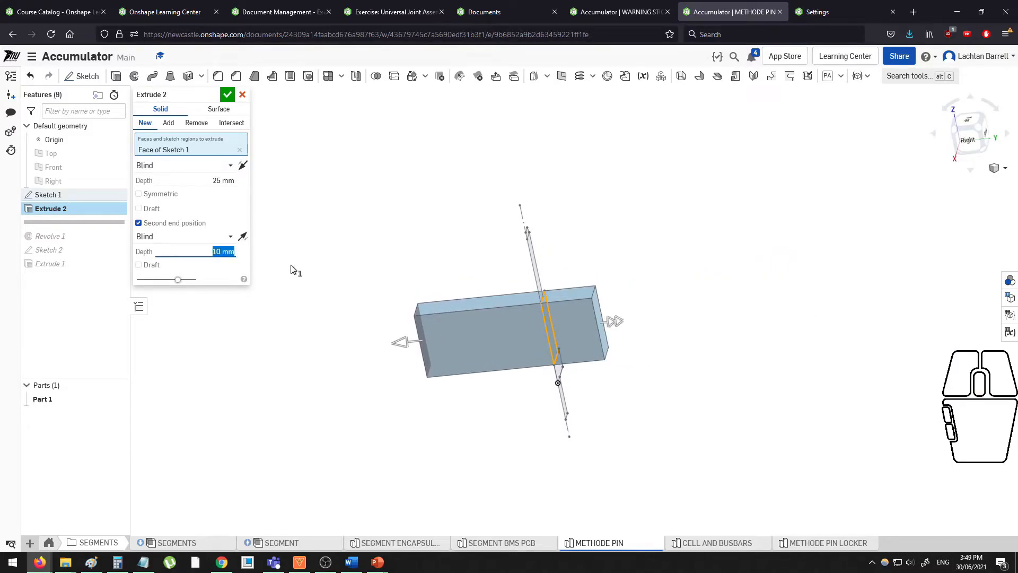
# Flip the second end position to the same side as the first and inspect the offset block from other angles.
pyautogui.click(242, 237)
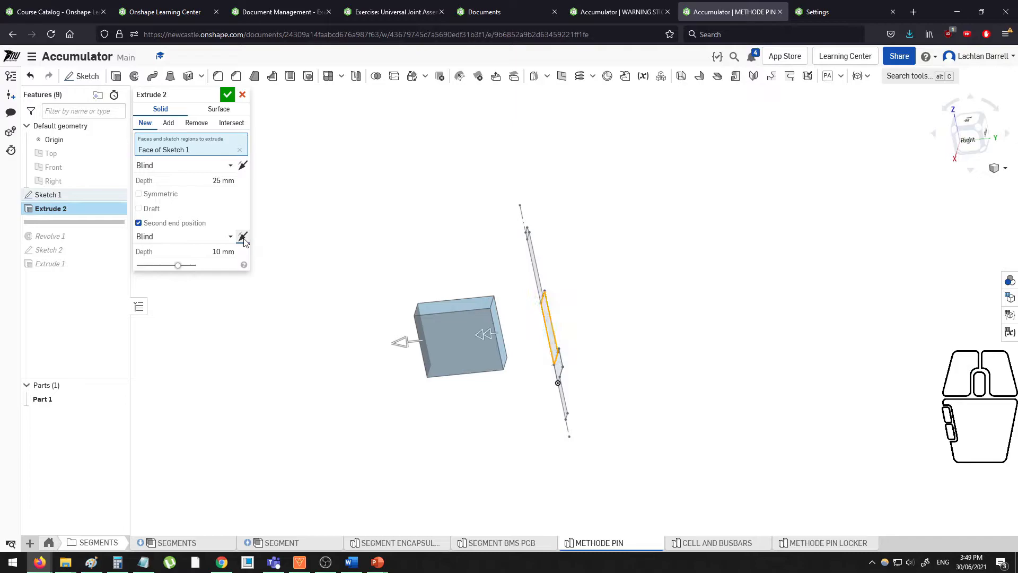
pyautogui.moveTo(424, 266); pyautogui.dragTo(430, 269, button='middle')
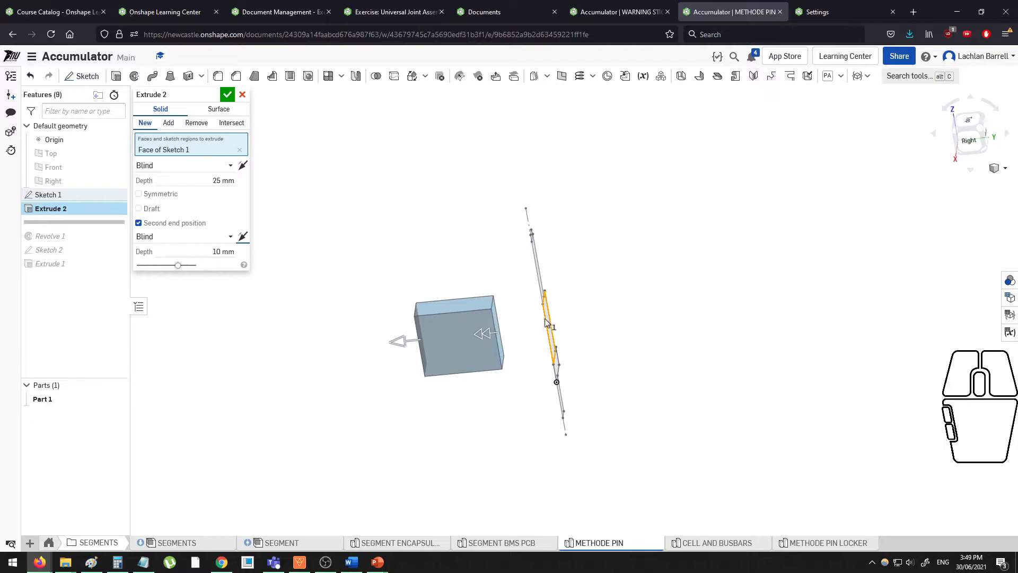
pyautogui.moveTo(447, 286); pyautogui.dragTo(473, 288, button='right')
pyautogui.moveTo(445, 287); pyautogui.dragTo(527, 256, button='middle')
pyautogui.scroll(-2, 469, 287)
pyautogui.scroll(-2, 528, 260)
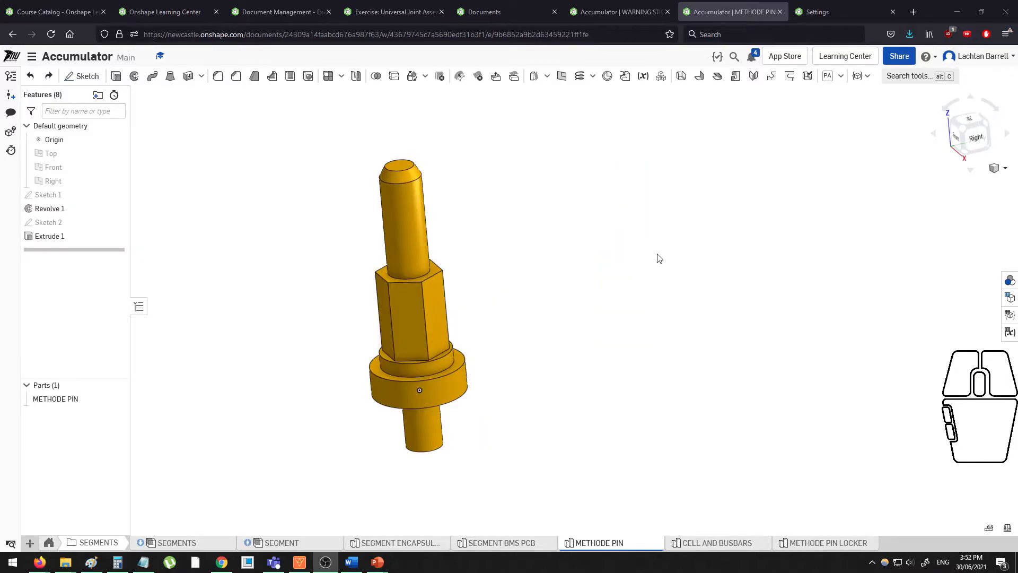
# Extrude the upper ring face of the pin's round flange upward by 25 mm as a new part.
pyautogui.click(117, 75)
pyautogui.moveTo(314, 226)
pyautogui.mouseDown(button='middle')
pyautogui.moveTo(318, 234)
pyautogui.moveTo(315, 219)
pyautogui.mouseUp(button='middle')
pyautogui.scroll(-3, 493, 389)
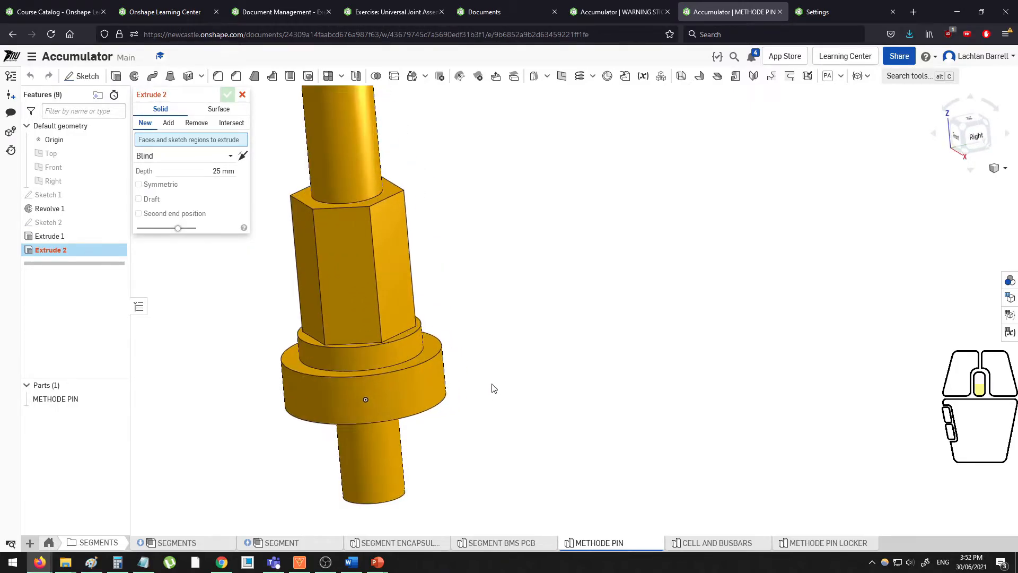
pyautogui.click(432, 348)
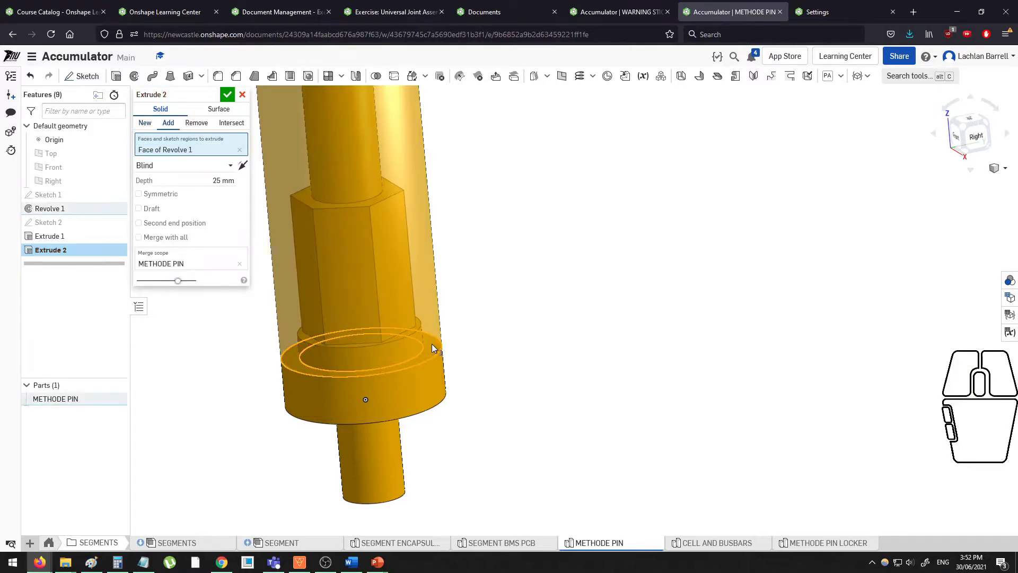
pyautogui.scroll(5, 496, 303)
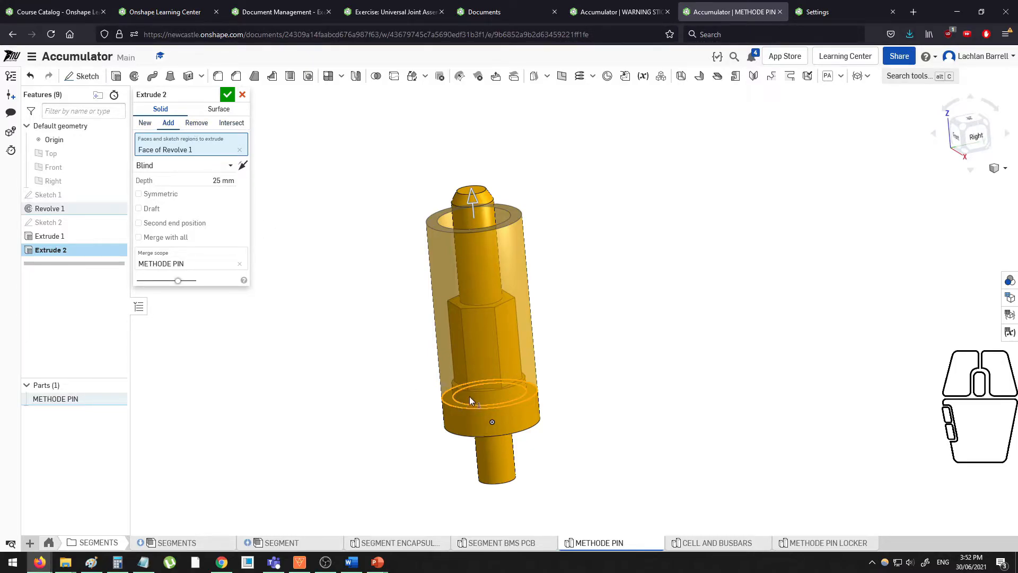
pyautogui.click(145, 123)
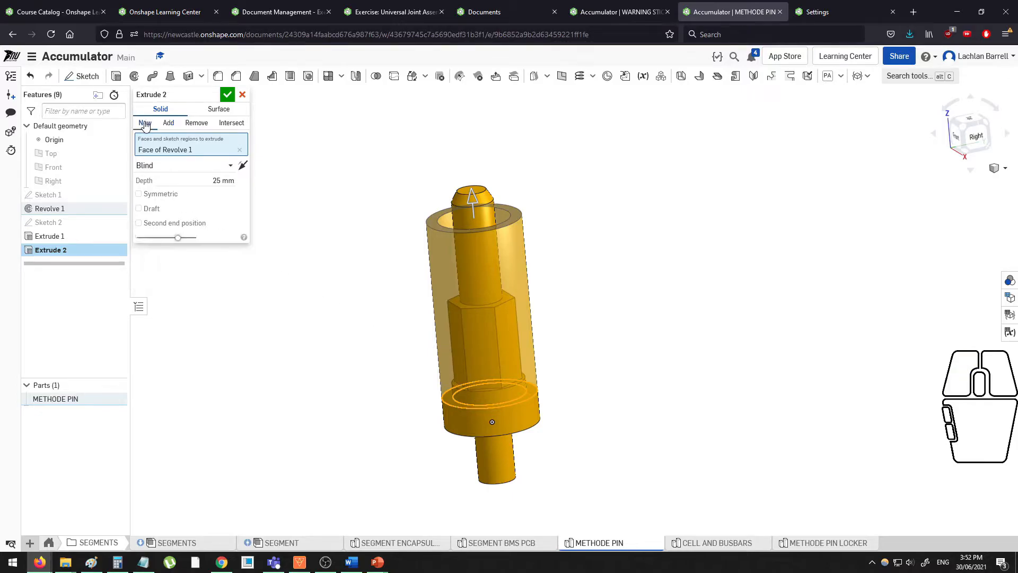
pyautogui.click(227, 95)
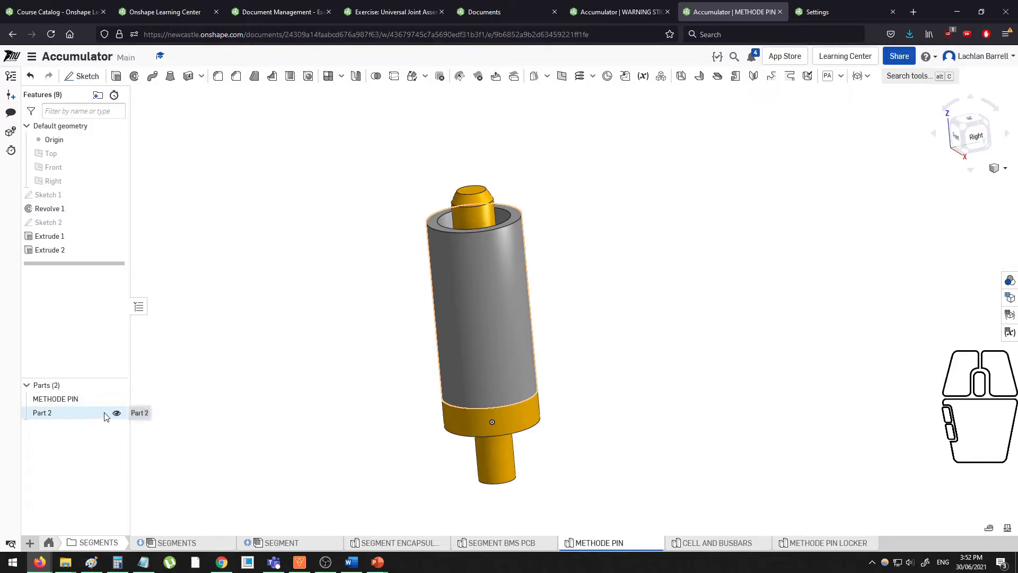
# Reopen Extrude 2 and change its operation to Add, merging with the METHODE PIN part.
pyautogui.doubleClick(60, 249)
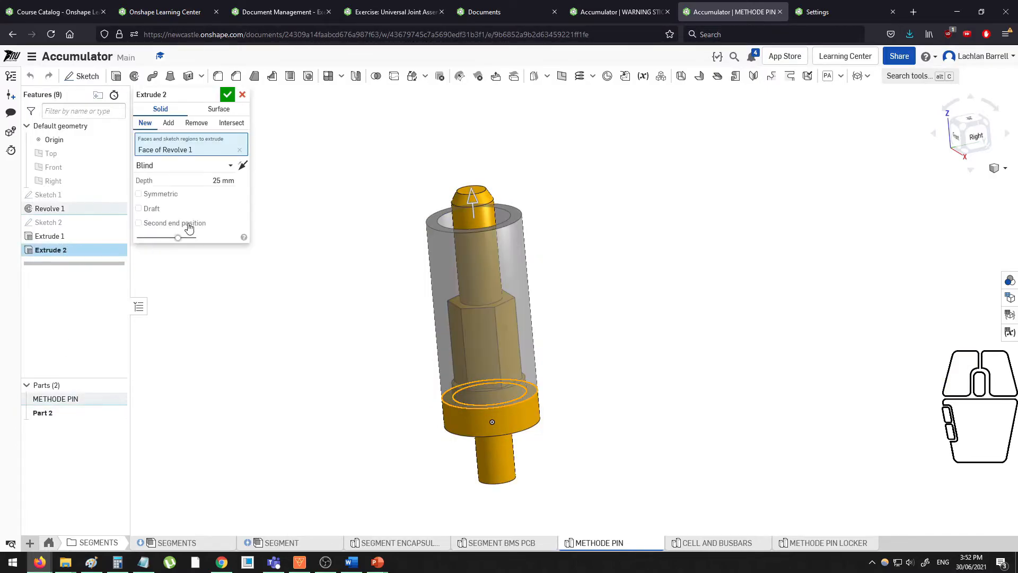
pyautogui.click(168, 123)
pyautogui.scroll(-4, 445, 364)
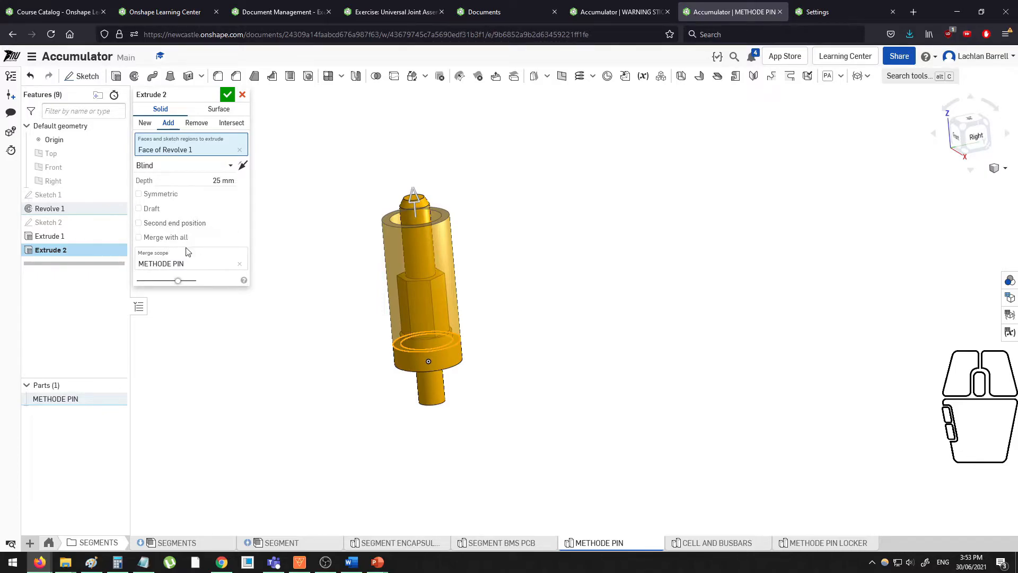
# Change Extrude 2 to Remove, cut 3 mm down into the flange, and clear the merge scope.
pyautogui.click(196, 122)
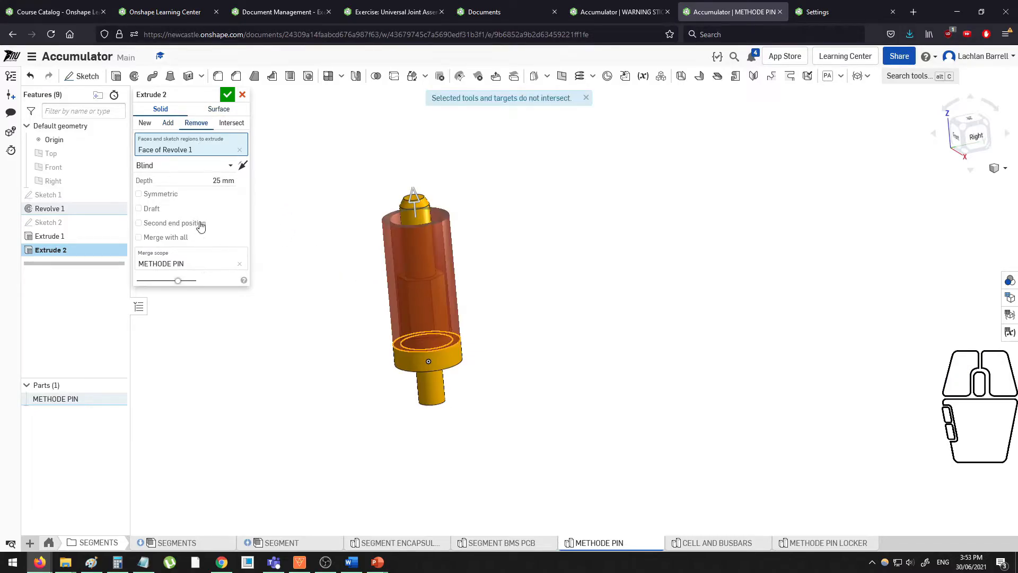
pyautogui.moveTo(414, 192); pyautogui.dragTo(426, 328)
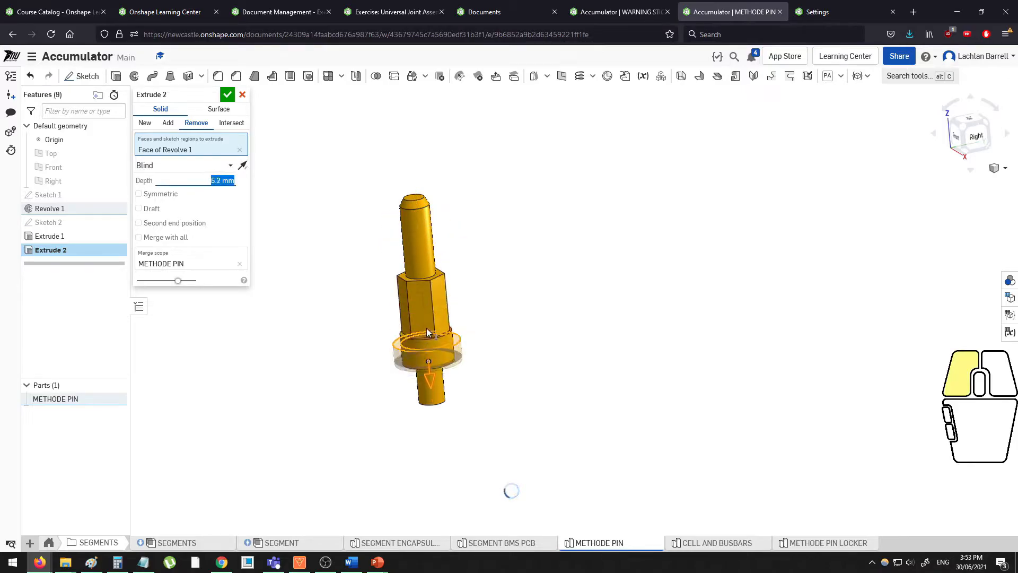
pyautogui.click(180, 265)
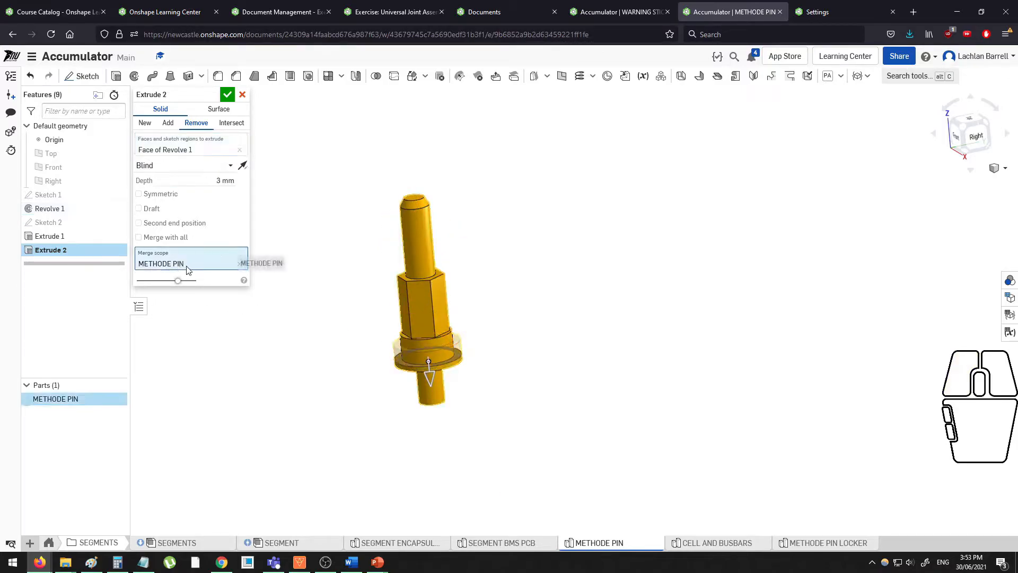
pyautogui.scroll(4, 349, 345)
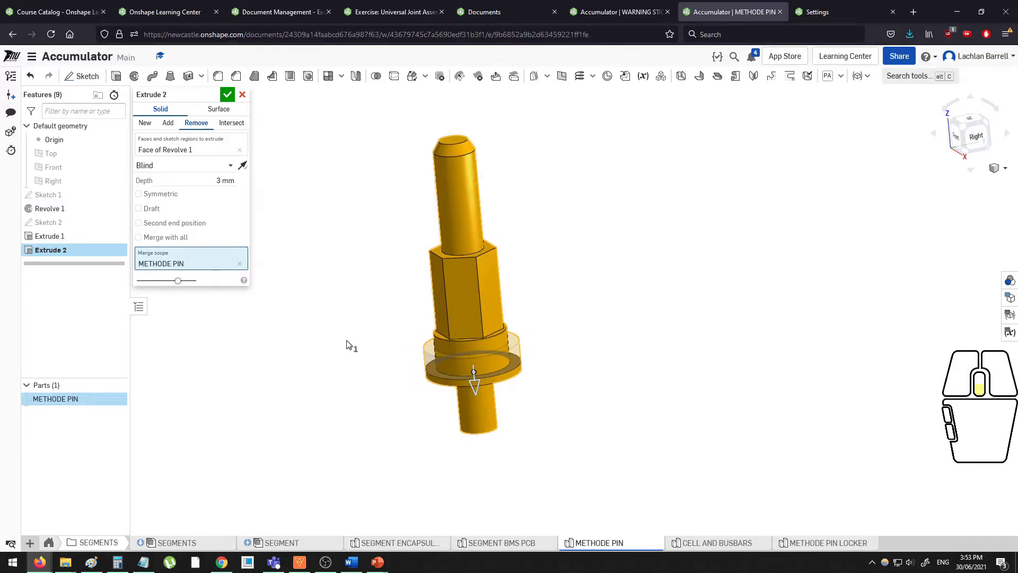
pyautogui.click(239, 264)
pyautogui.moveTo(405, 344); pyautogui.dragTo(322, 296, button='middle')
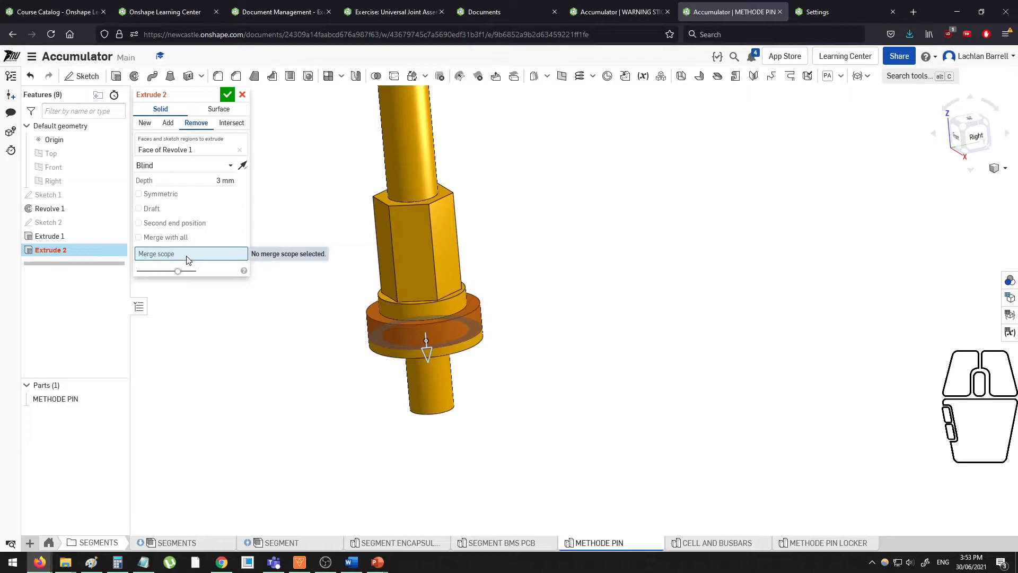
# Change Extrude 2 to Intersect with the METHODE PIN part as merge scope and adjust its depth slightly.
pyautogui.click(233, 125)
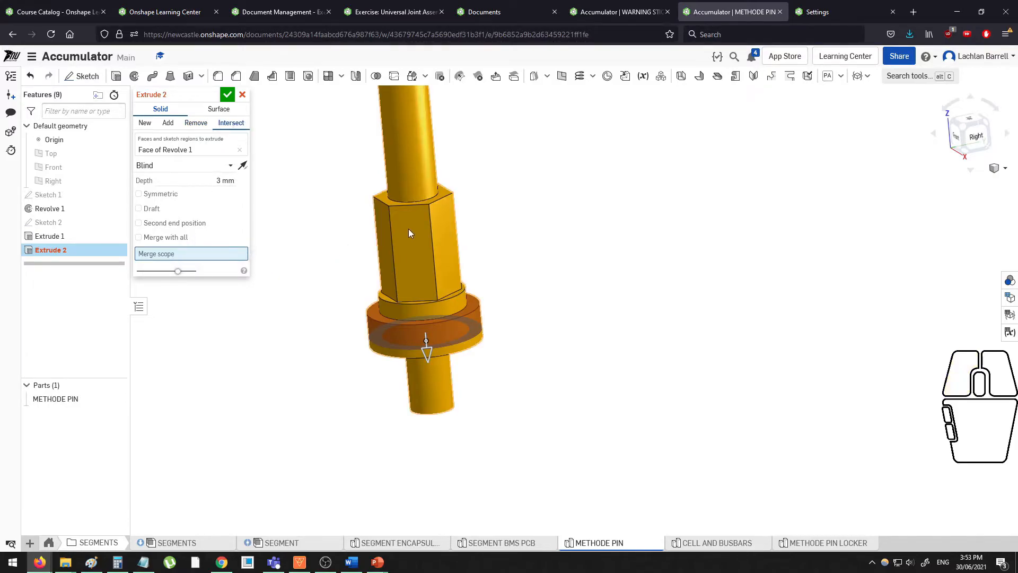
pyautogui.click(384, 237)
pyautogui.moveTo(341, 321)
pyautogui.mouseDown(button='middle')
pyautogui.moveTo(328, 268)
pyautogui.moveTo(339, 327)
pyautogui.moveTo(356, 340)
pyautogui.moveTo(350, 334)
pyautogui.mouseUp(button='middle')
pyautogui.moveTo(414, 340)
pyautogui.mouseDown()
pyautogui.moveTo(423, 354)
pyautogui.moveTo(418, 334)
pyautogui.mouseUp()
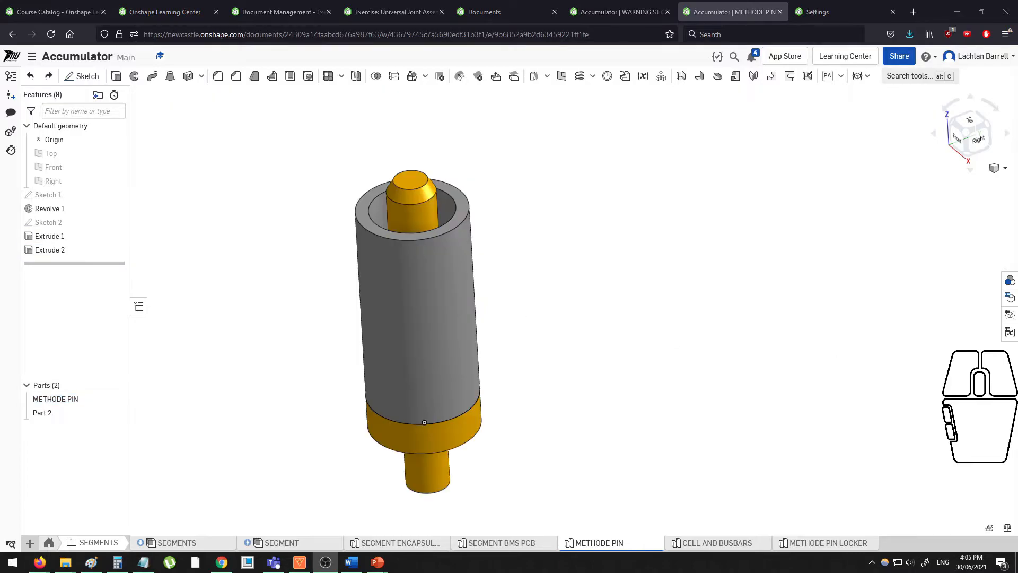
# Extrude the top ring face of the grey sleeve upward by 25 mm as a separate new part.
pyautogui.click(116, 77)
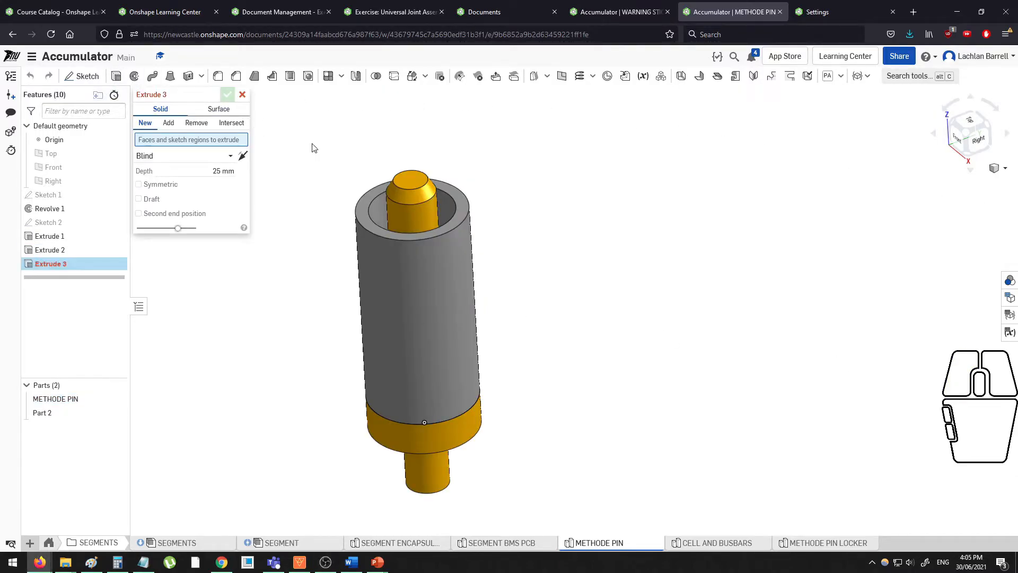
pyautogui.click(363, 197)
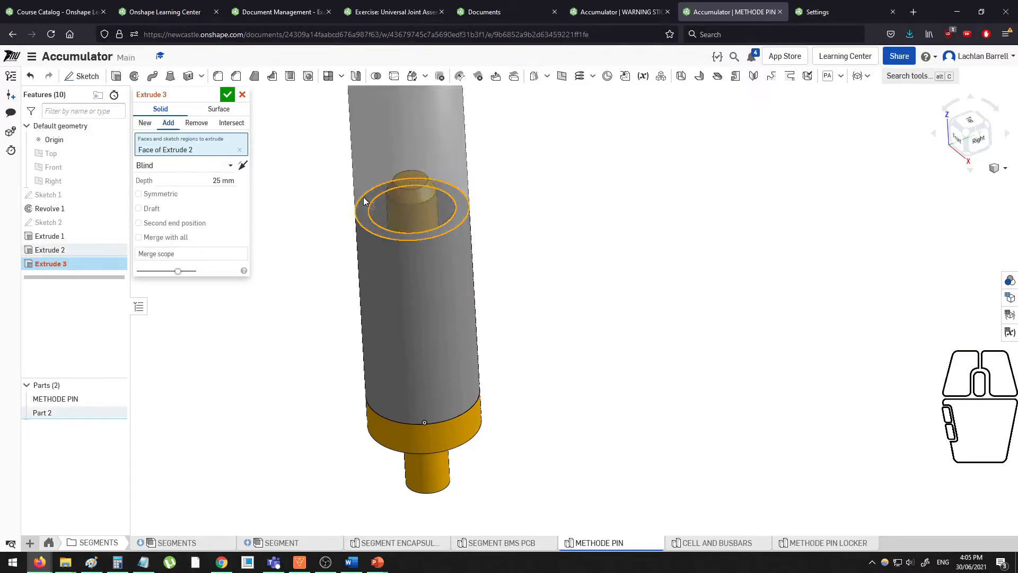
pyautogui.click(145, 125)
pyautogui.click(227, 95)
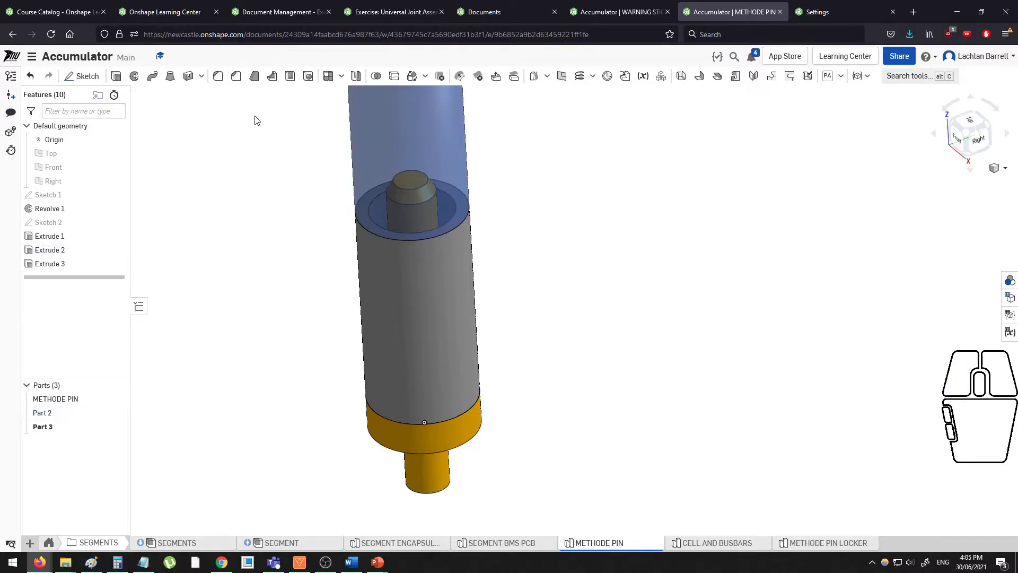
pyautogui.scroll(-3, 307, 152)
pyautogui.moveTo(333, 262); pyautogui.dragTo(306, 221, button='middle')
pyautogui.click(490, 242)
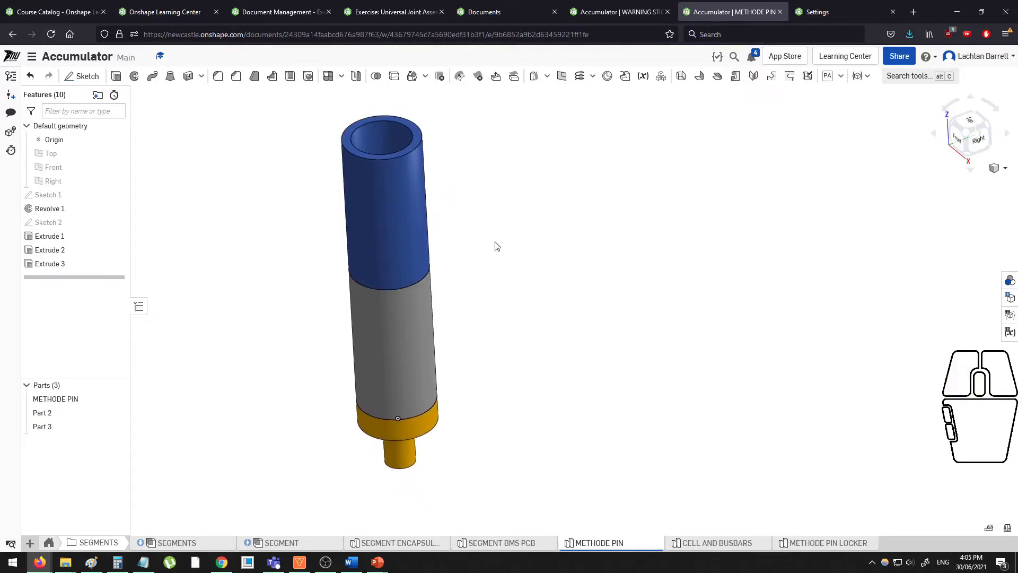
# Edit Extrude 2 to set the grey sleeve's depth to 10 mm.
pyautogui.doubleClick(69, 247)
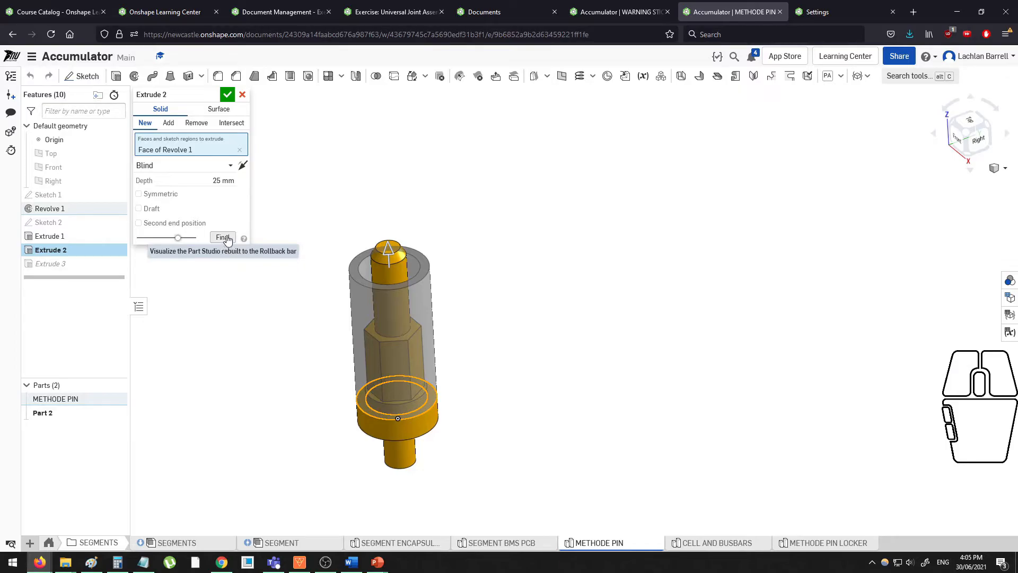
pyautogui.click(213, 180)
pyautogui.write('10')
pyautogui.press('Return')
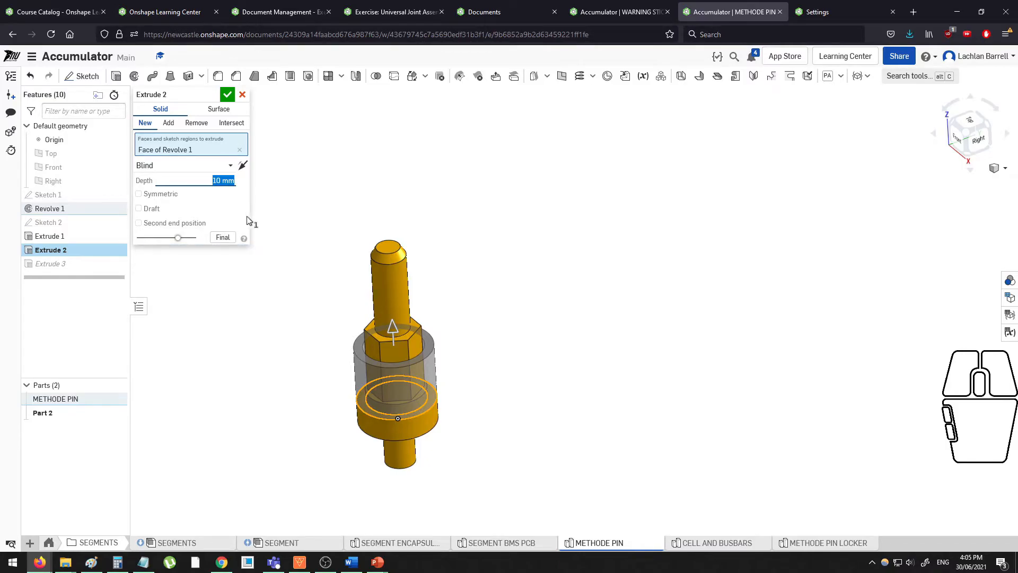
# Preview the final model with the edited Extrude 2 and accept the edit.
pyautogui.click(223, 238)
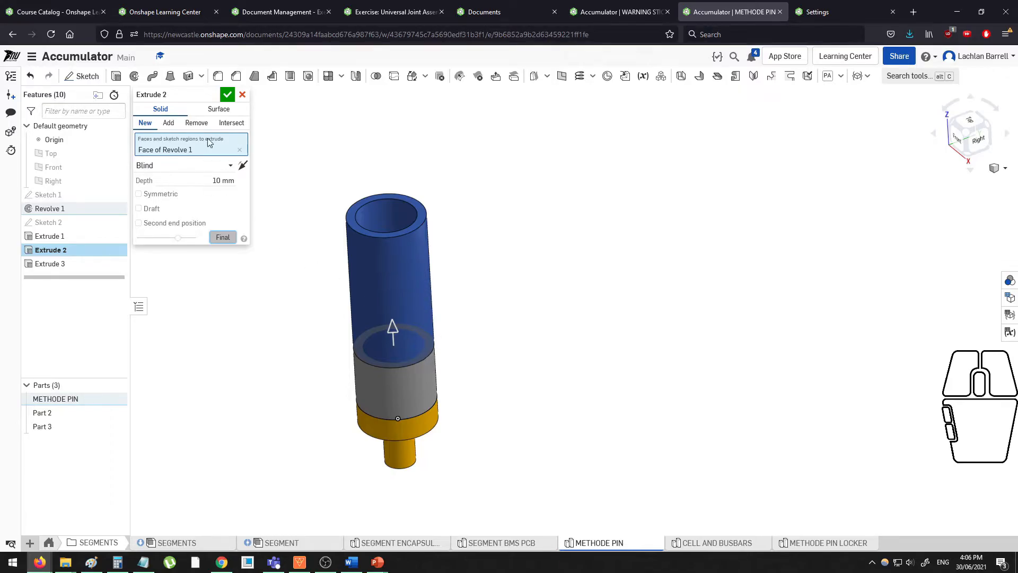
pyautogui.click(227, 96)
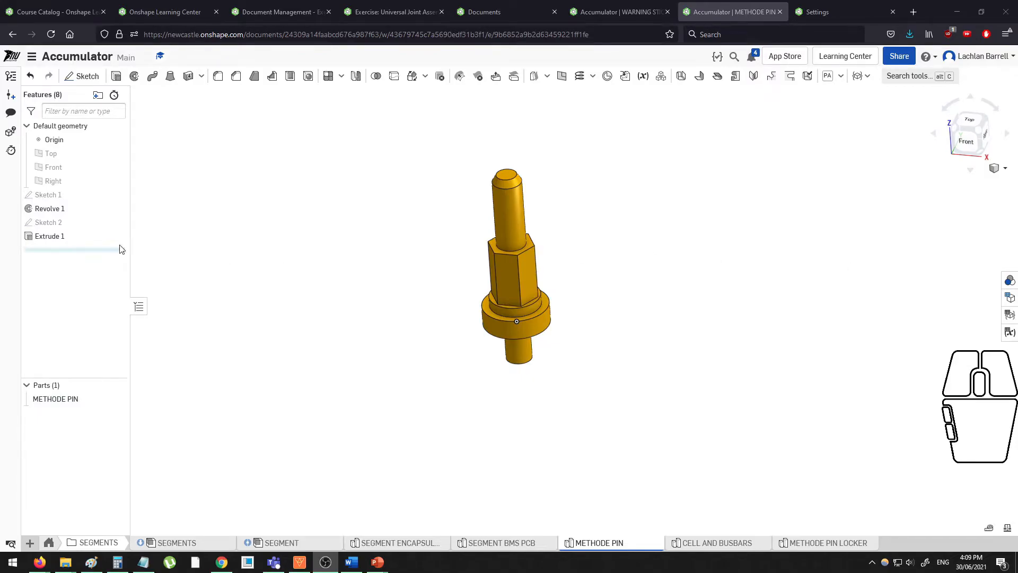
# Roll the feature history back to just after Sketch 1.
pyautogui.moveTo(86, 249); pyautogui.dragTo(80, 203)
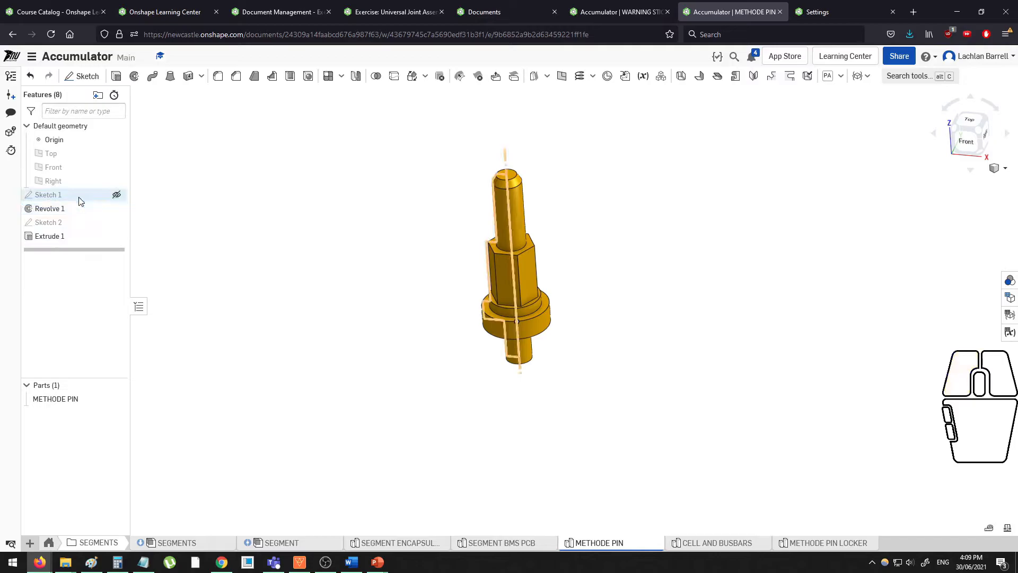
pyautogui.moveTo(407, 198); pyautogui.dragTo(398, 222, button='middle')
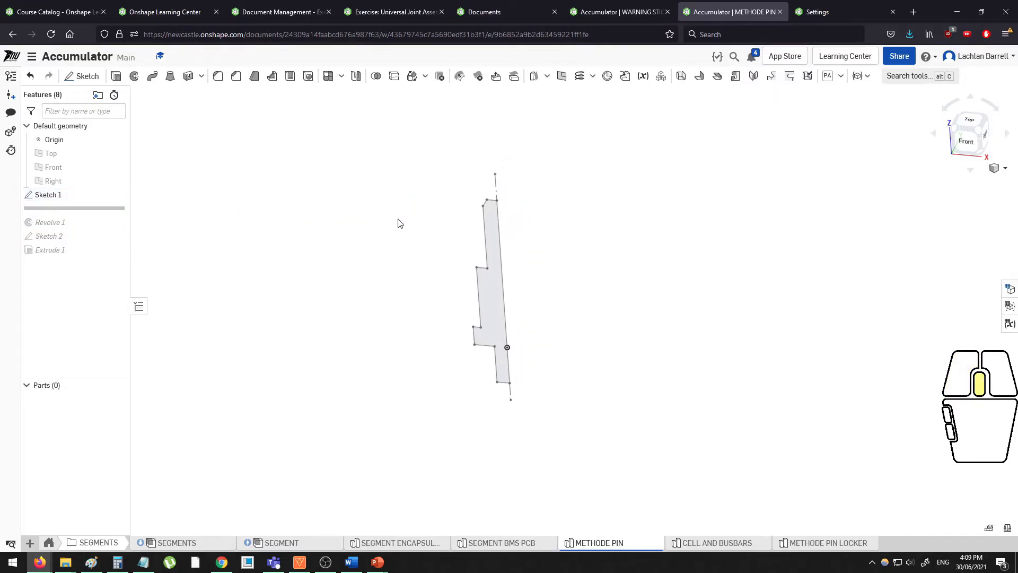
pyautogui.click(498, 185)
pyautogui.click(721, 260)
# Try a full Revolve of the Sketch 1 face as a new part about its dashed centreline.
pyautogui.click(134, 76)
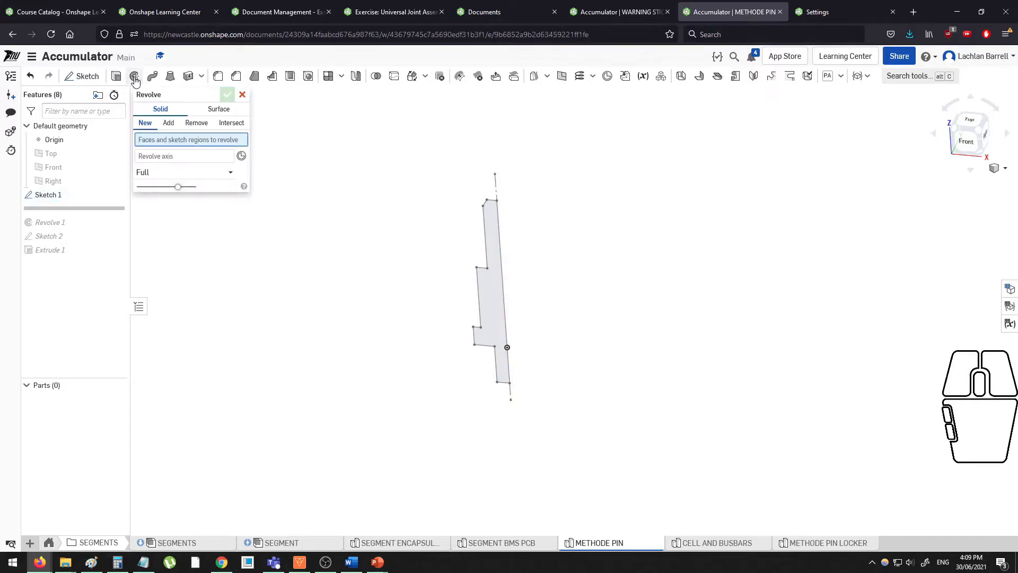
pyautogui.click(487, 227)
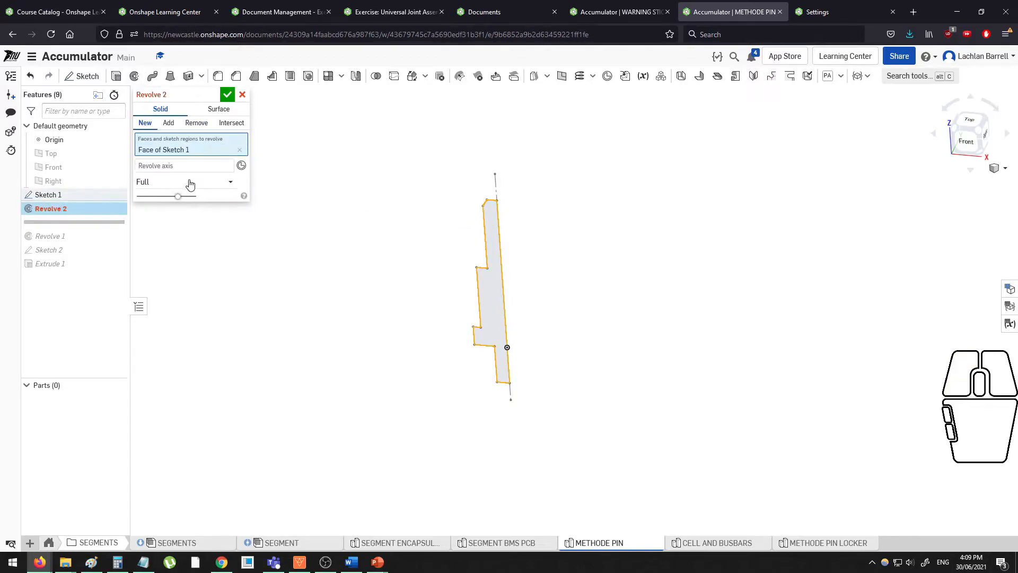
pyautogui.click(164, 168)
pyautogui.click(496, 188)
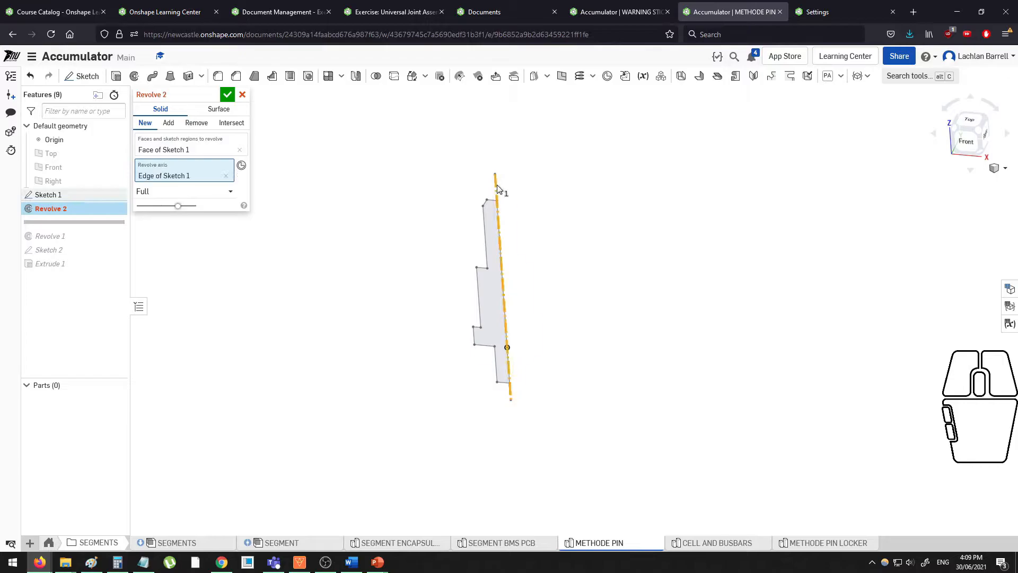
pyautogui.scroll(1, 559, 244)
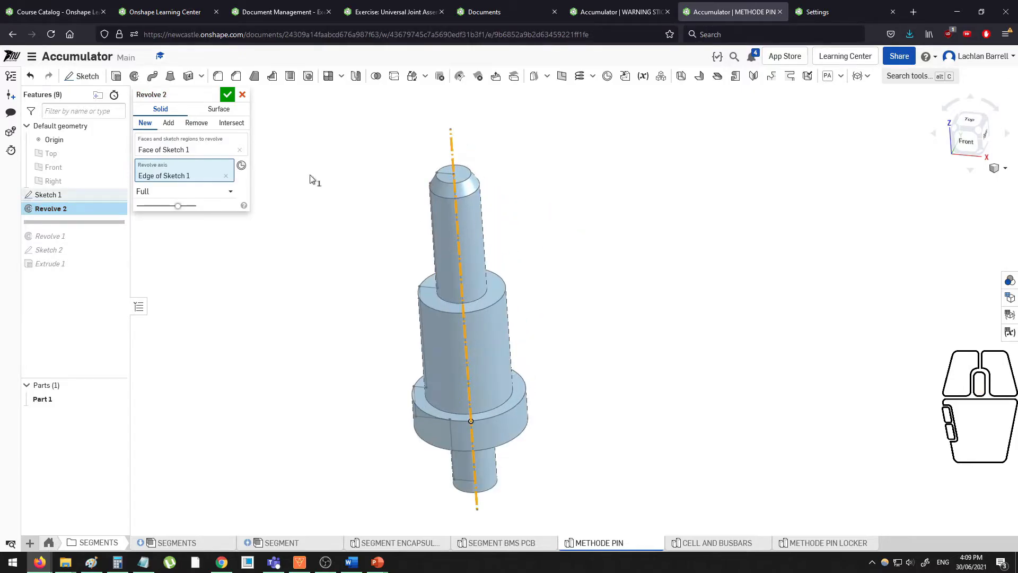
pyautogui.click(242, 96)
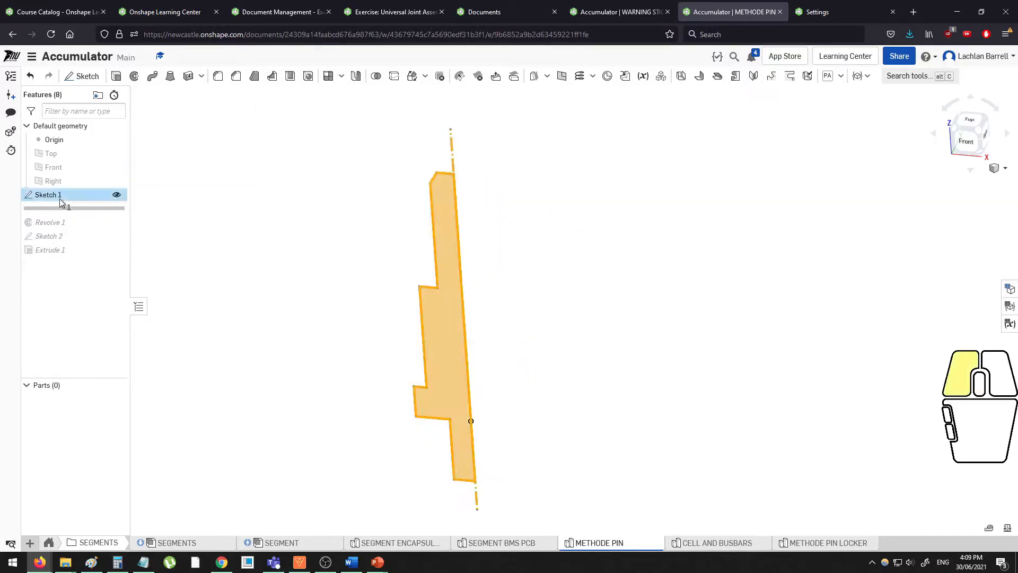
# Edit Sketch 1 to delete its dashed construction centreline, and accept the sketch.
pyautogui.doubleClick(49, 195)
pyautogui.click(453, 152)
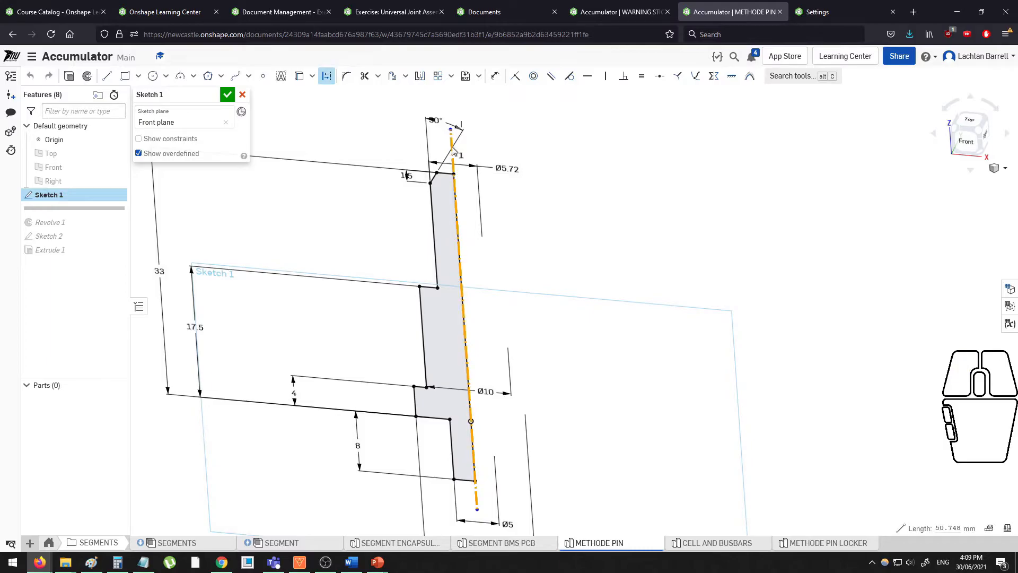
pyautogui.press('Delete')
pyautogui.click(227, 95)
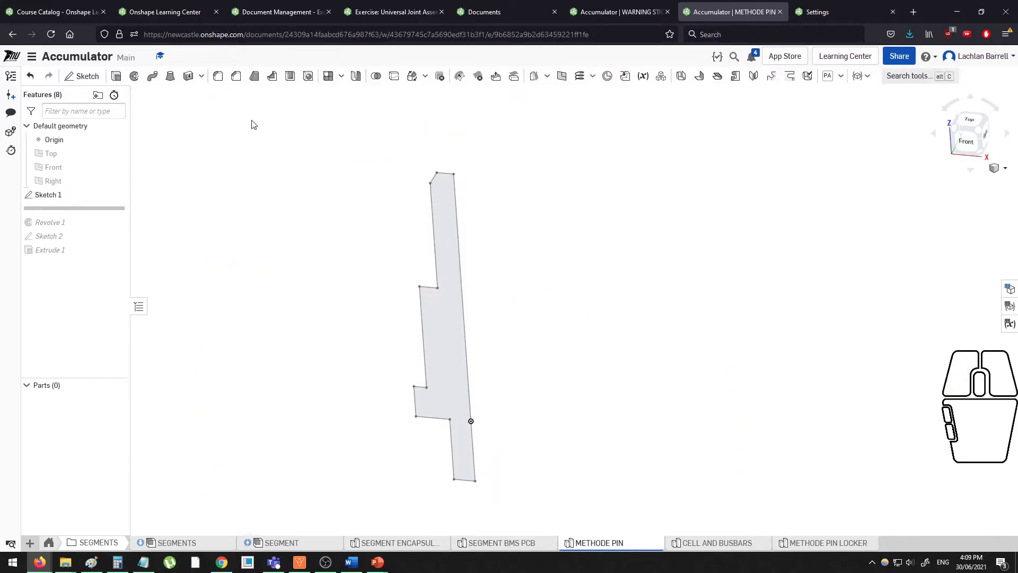
# Revolve the Sketch 1 face fully as a new part about the profile's long straight inner edge.
pyautogui.click(133, 77)
pyautogui.click(432, 208)
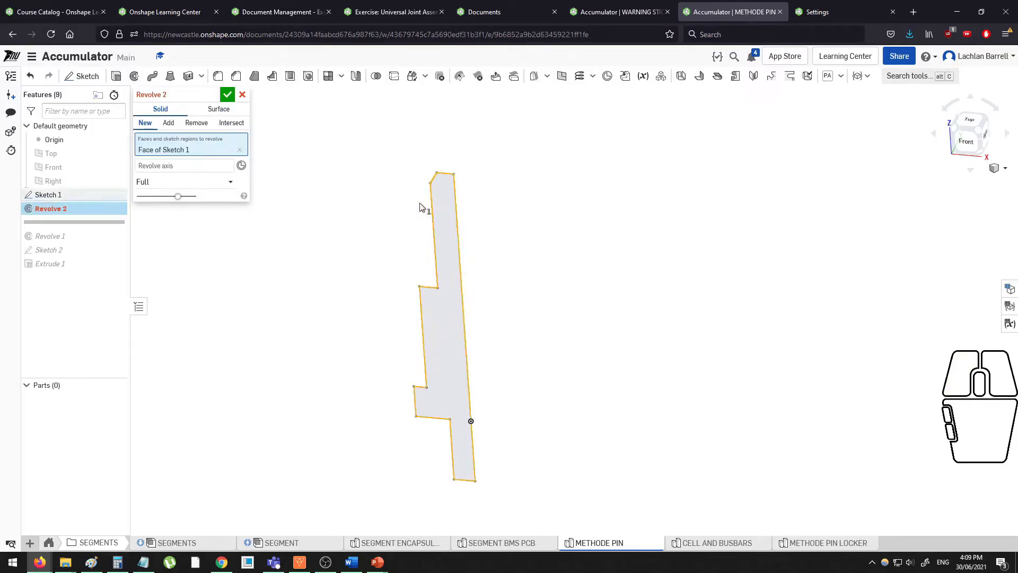
pyautogui.click(183, 165)
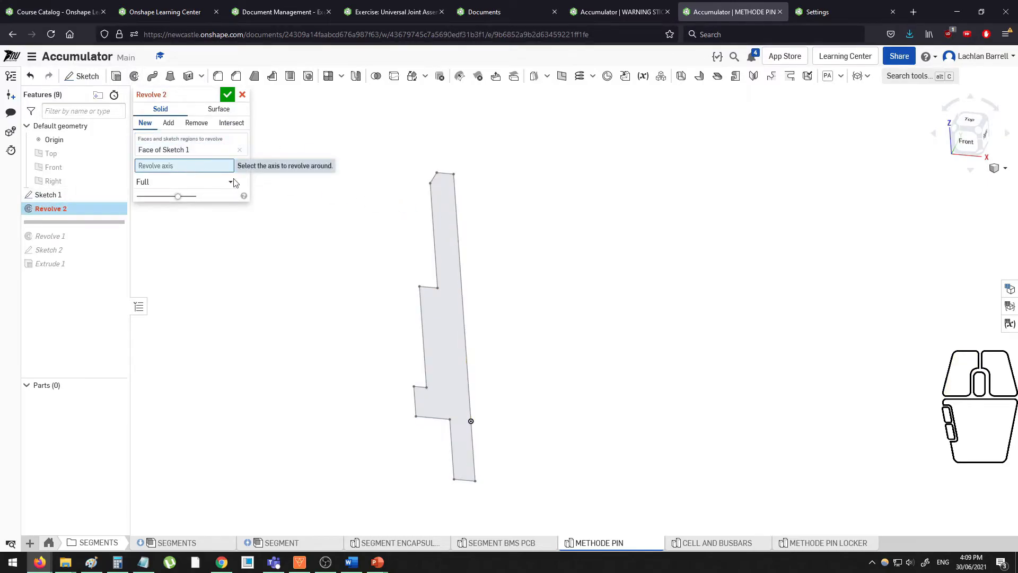
pyautogui.click(455, 223)
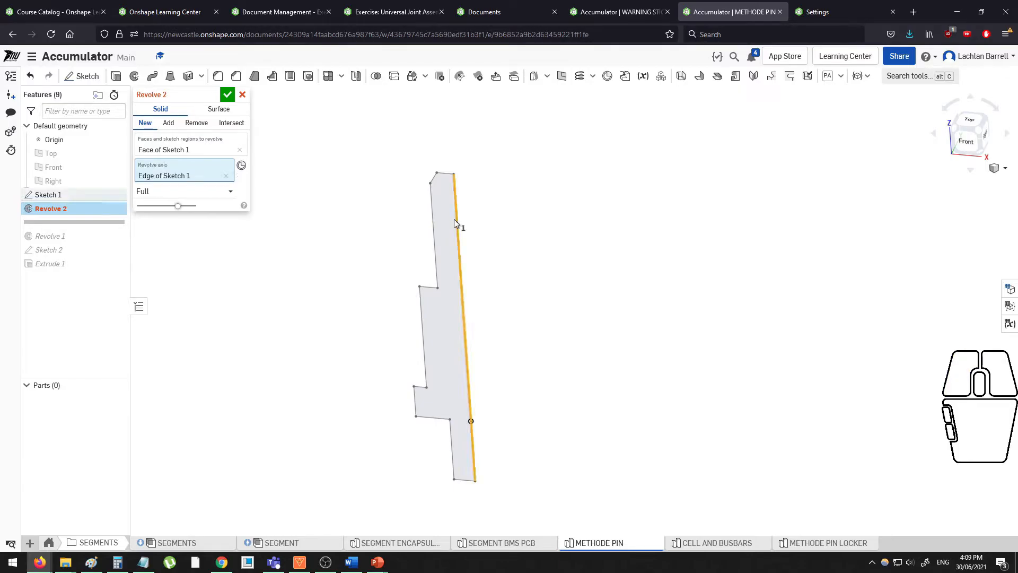
pyautogui.scroll(3, 289, 252)
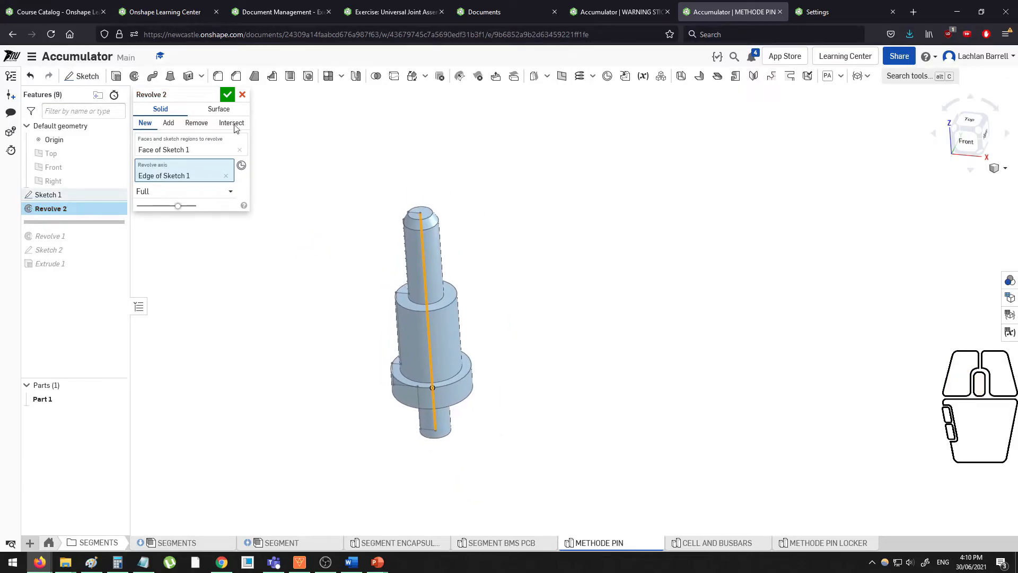
pyautogui.click(228, 94)
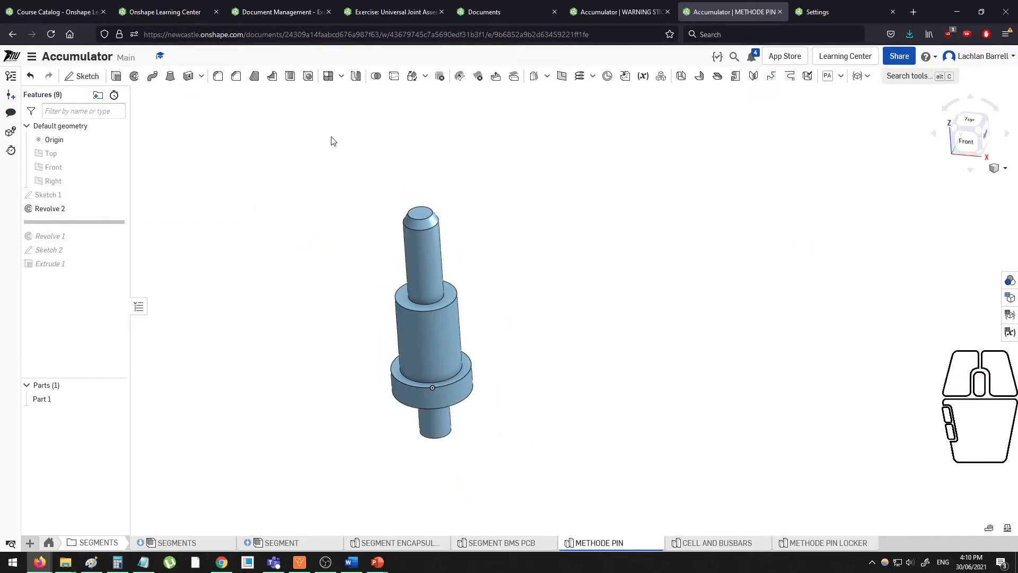
# Sketch a small upright rectangle on the Front plane, beside the pin's upper shaft, and accept the sketch.
pyautogui.click(104, 76)
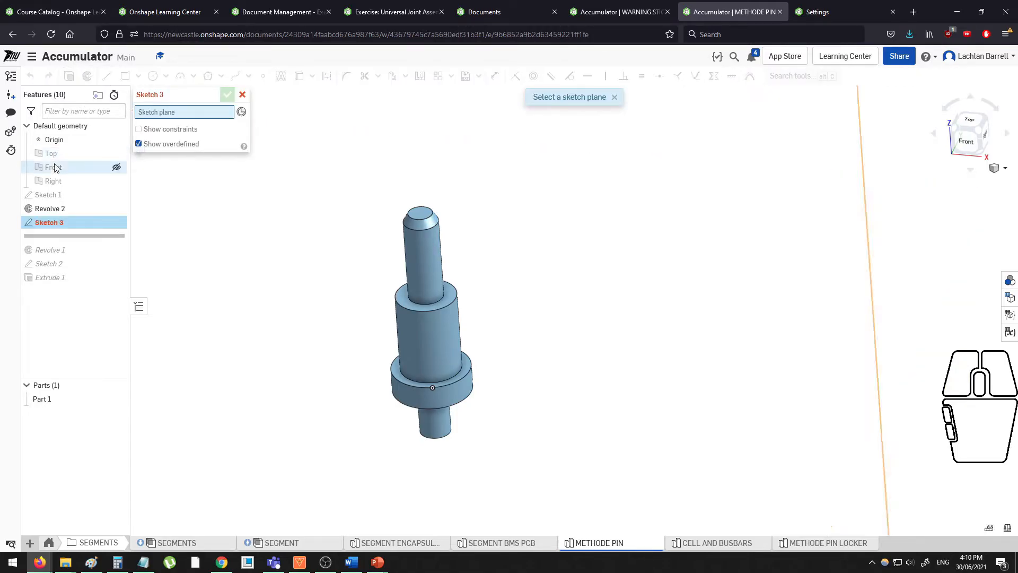
pyautogui.click(51, 167)
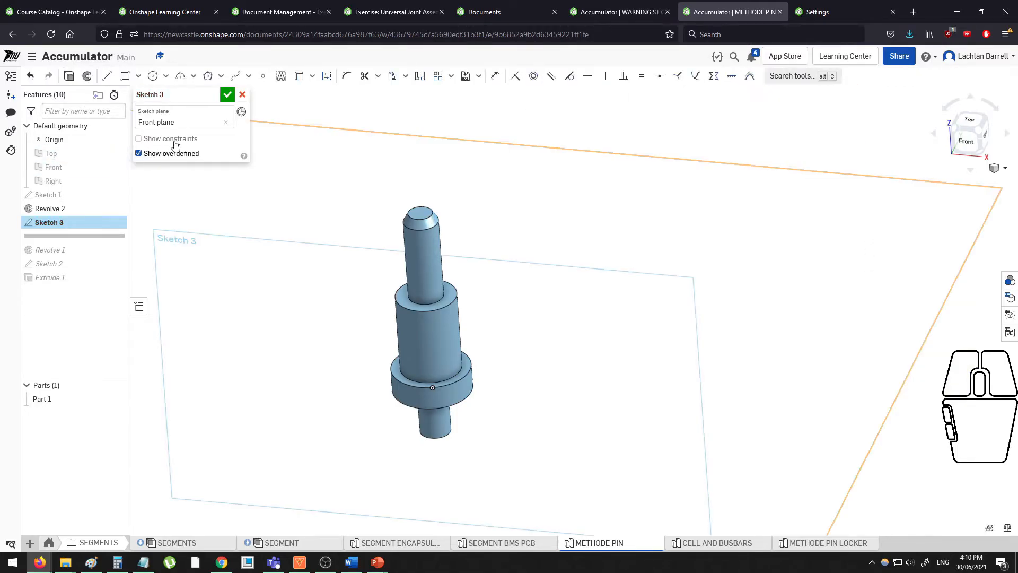
pyautogui.press('n')
pyautogui.click(125, 75)
pyautogui.click(281, 197)
pyautogui.click(311, 260)
pyautogui.click(227, 95)
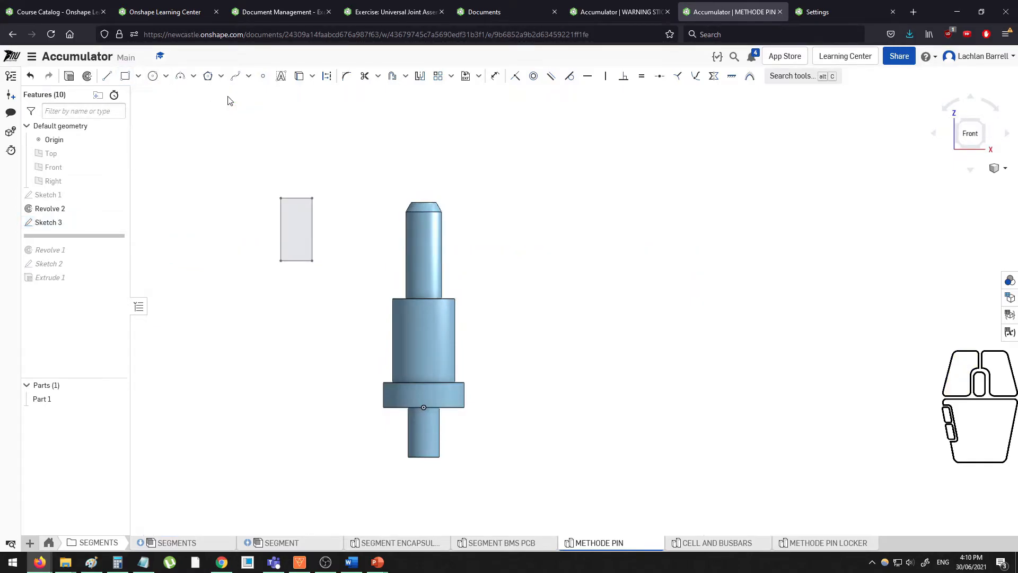
# Revolve the rectangle as a full new part around the pin, using the cylindrical face of its upper shaft as axis.
pyautogui.click(135, 77)
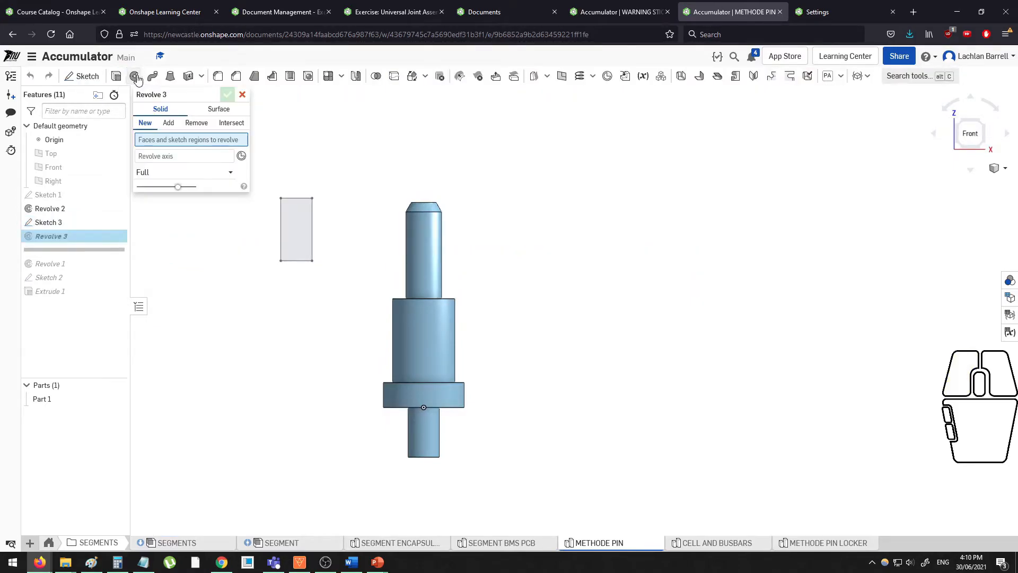
pyautogui.click(291, 215)
pyautogui.click(181, 166)
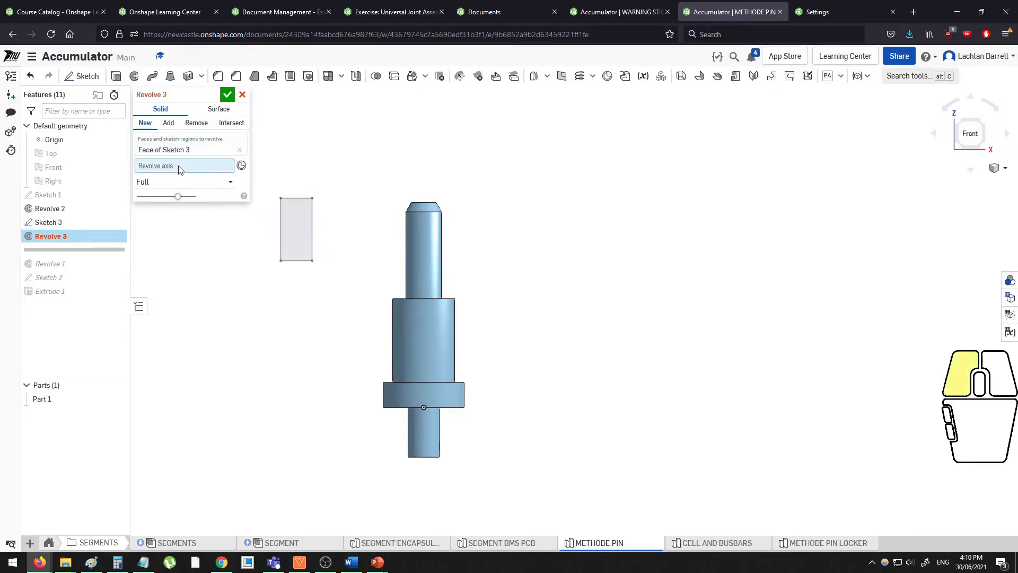
pyautogui.moveTo(267, 213); pyautogui.dragTo(329, 232, button='right')
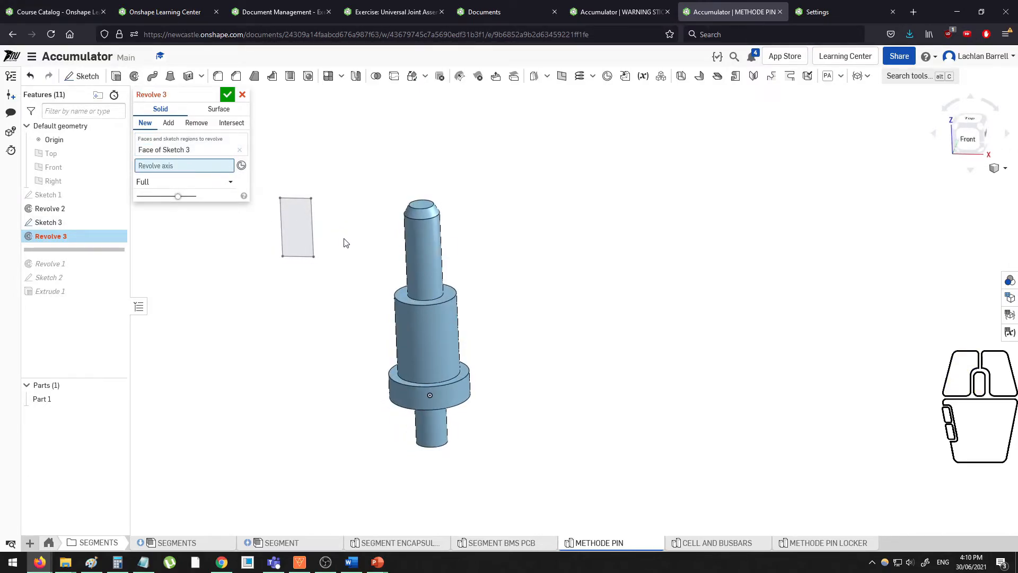
pyautogui.click(422, 253)
pyautogui.moveTo(354, 249); pyautogui.dragTo(393, 355, button='middle')
pyautogui.scroll(-3, 403, 359)
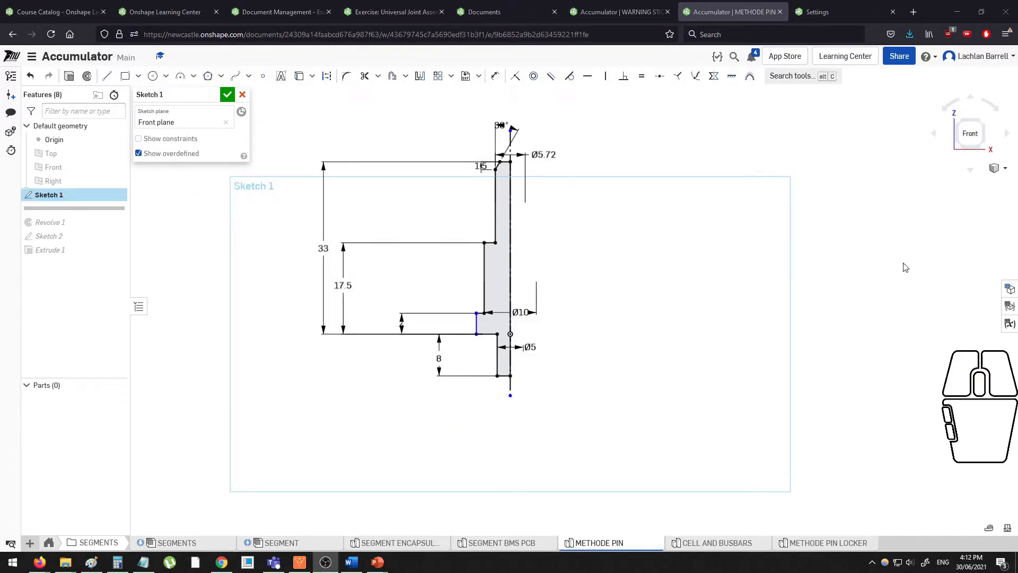
# Try dimensioning the flange's outer edge from the centreline in Sketch 1 as a 6.5 mm radius.
pyautogui.click(495, 77)
pyautogui.scroll(3, 558, 379)
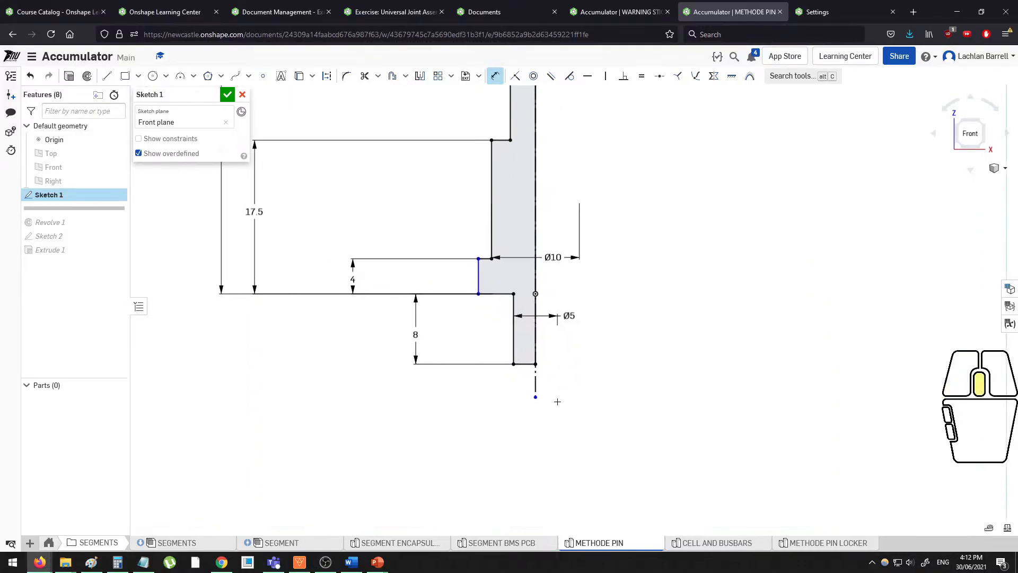
pyautogui.click(539, 387)
pyautogui.click(480, 275)
pyautogui.click(538, 374)
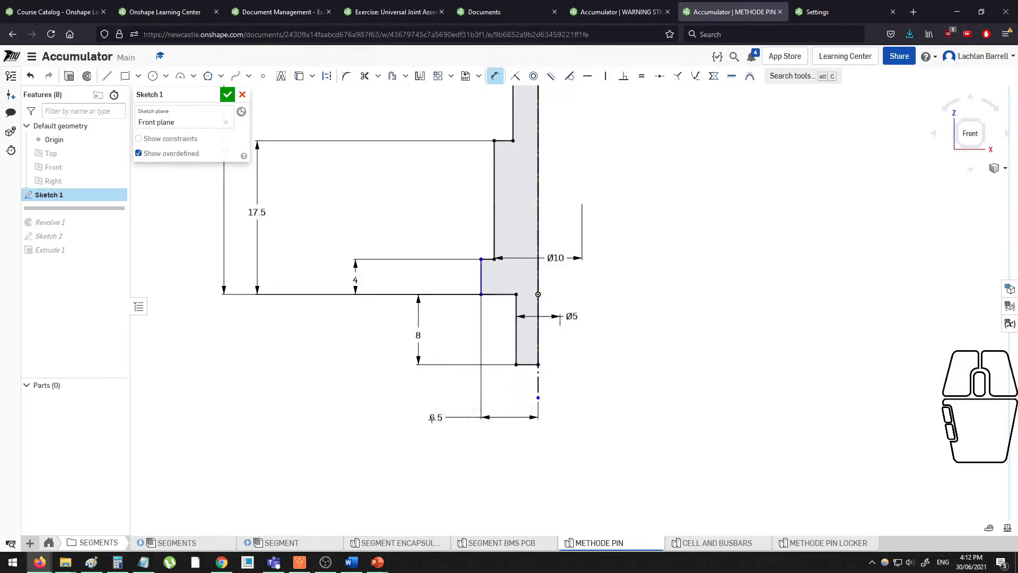
pyautogui.click(430, 423)
pyautogui.press('Return')
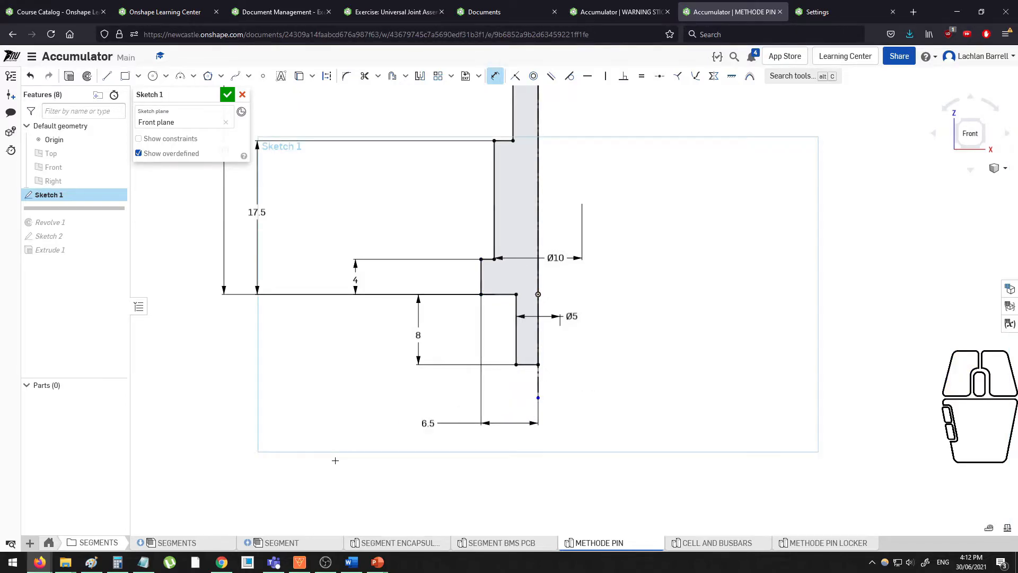
pyautogui.press('Escape')
pyautogui.press('Delete')
# Dimension the flange's outer edge across the centreline as a 13 mm diameter.
pyautogui.click(492, 80)
pyautogui.click(479, 287)
pyautogui.click(537, 379)
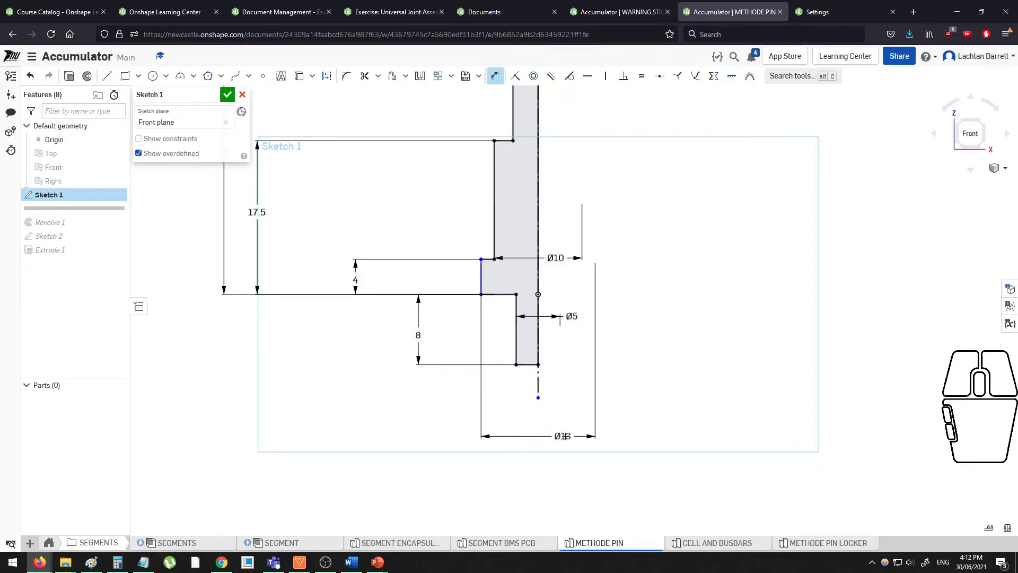
pyautogui.click(563, 435)
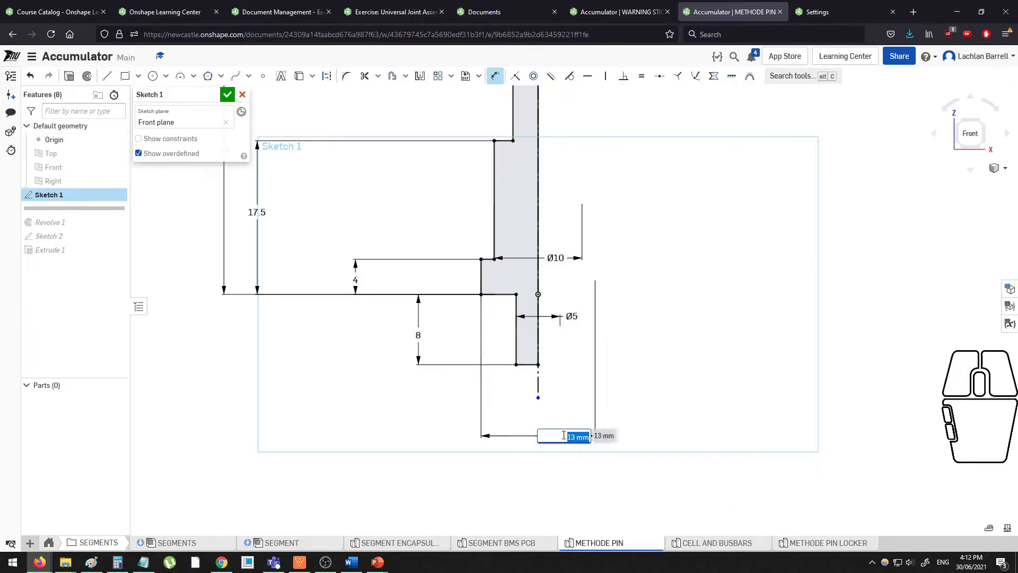
pyautogui.press('Return')
pyautogui.press('Escape')
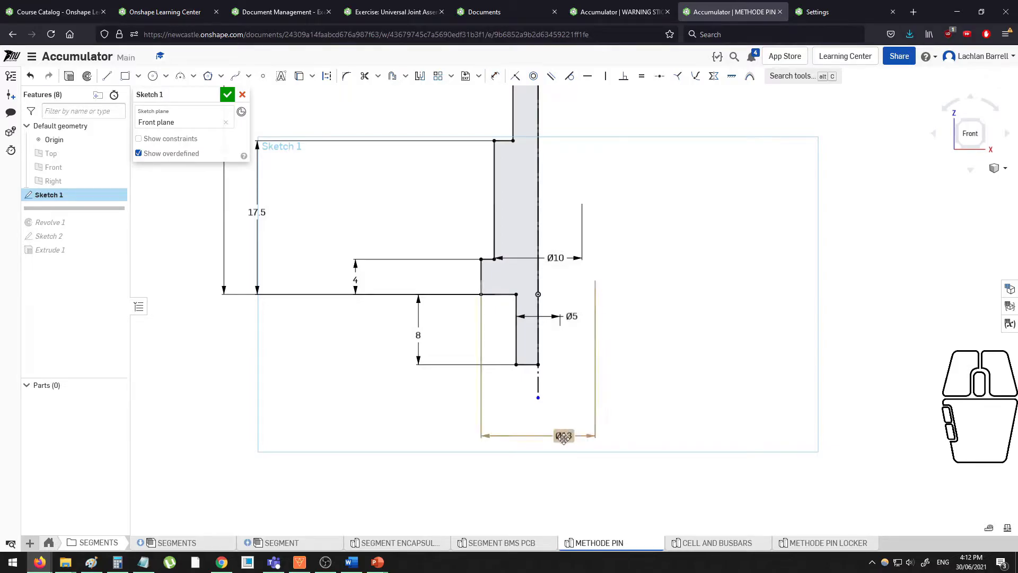
pyautogui.click(674, 407)
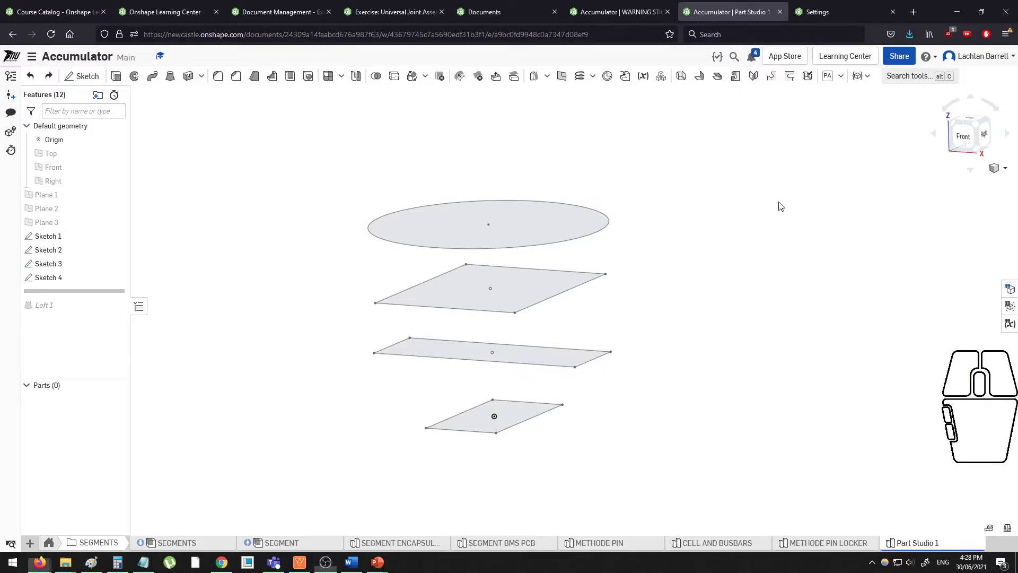
# Try a new solid loft through the three stacked rectangles, from Sketch 1 at the base up to Sketch 3.
pyautogui.moveTo(719, 205); pyautogui.dragTo(764, 214, button='middle')
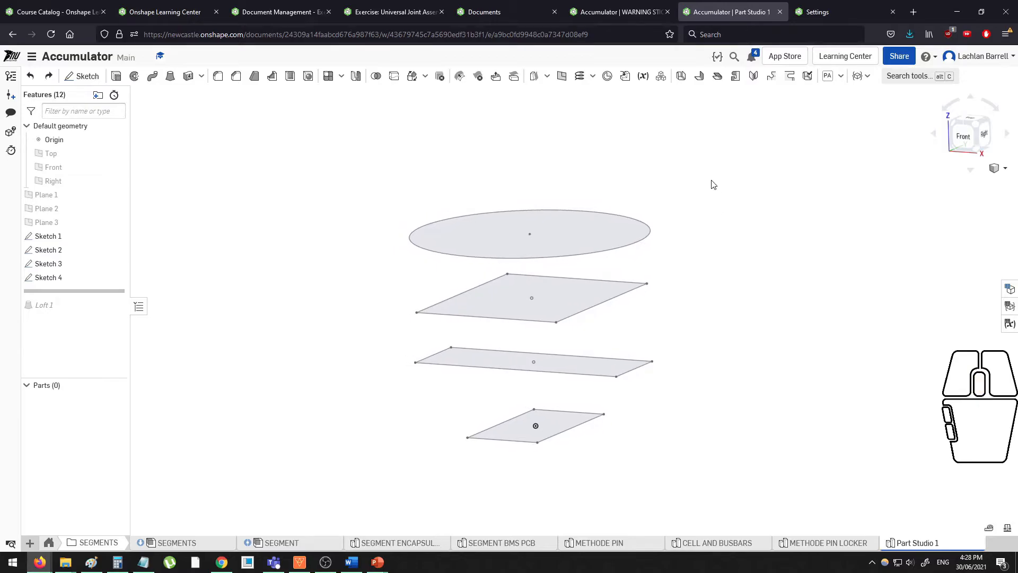
pyautogui.moveTo(542, 148); pyautogui.dragTo(543, 149, button='middle')
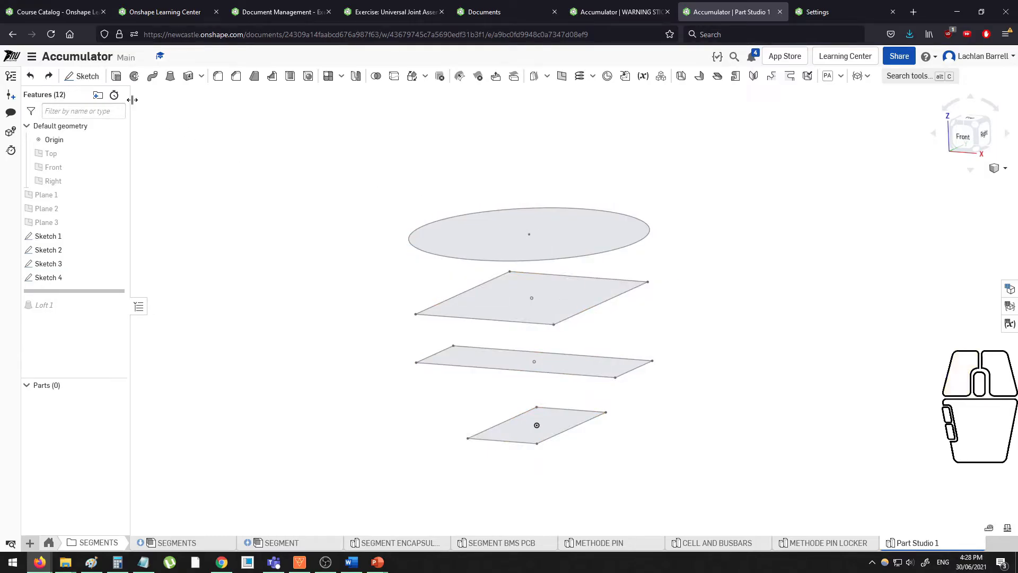
pyautogui.click(170, 76)
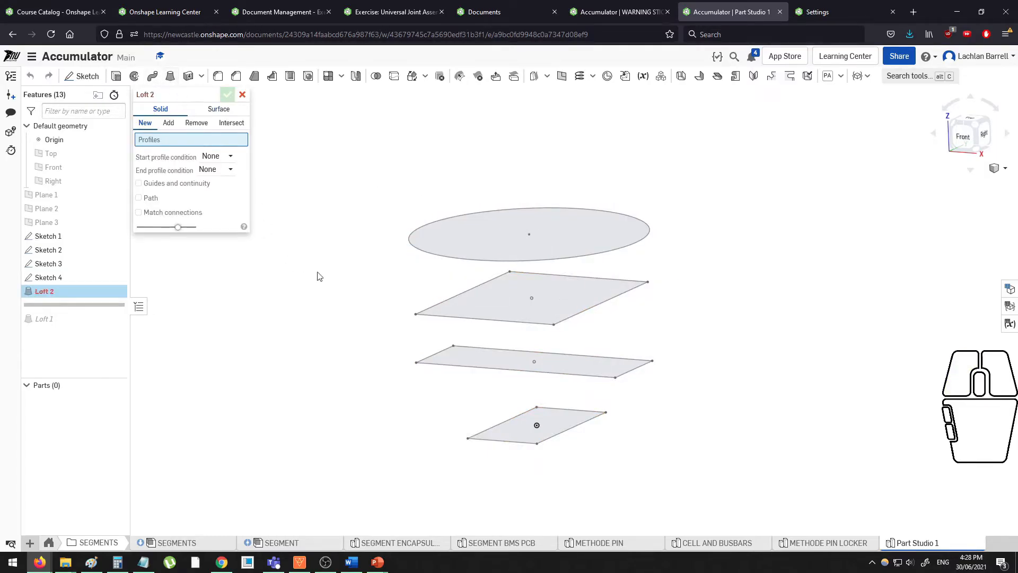
pyautogui.click(557, 418)
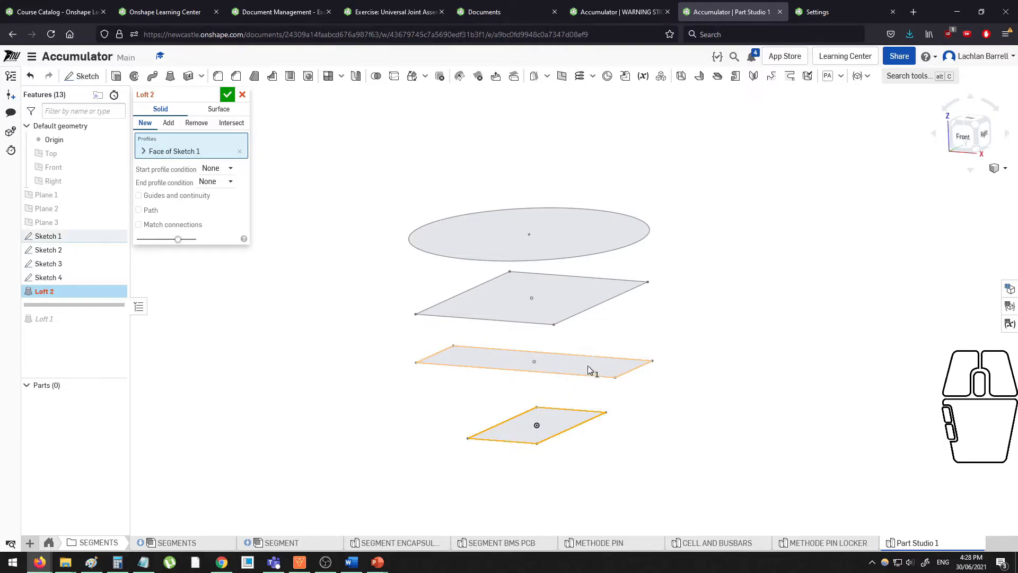
pyautogui.click(589, 369)
pyautogui.moveTo(596, 370)
pyautogui.mouseDown(button='right')
pyautogui.moveTo(670, 352)
pyautogui.moveTo(667, 339)
pyautogui.moveTo(727, 379)
pyautogui.moveTo(615, 286)
pyautogui.mouseUp(button='right')
pyautogui.click(565, 311)
pyautogui.moveTo(692, 345)
pyautogui.mouseDown(button='middle')
pyautogui.moveTo(686, 333)
pyautogui.moveTo(686, 346)
pyautogui.mouseUp(button='middle')
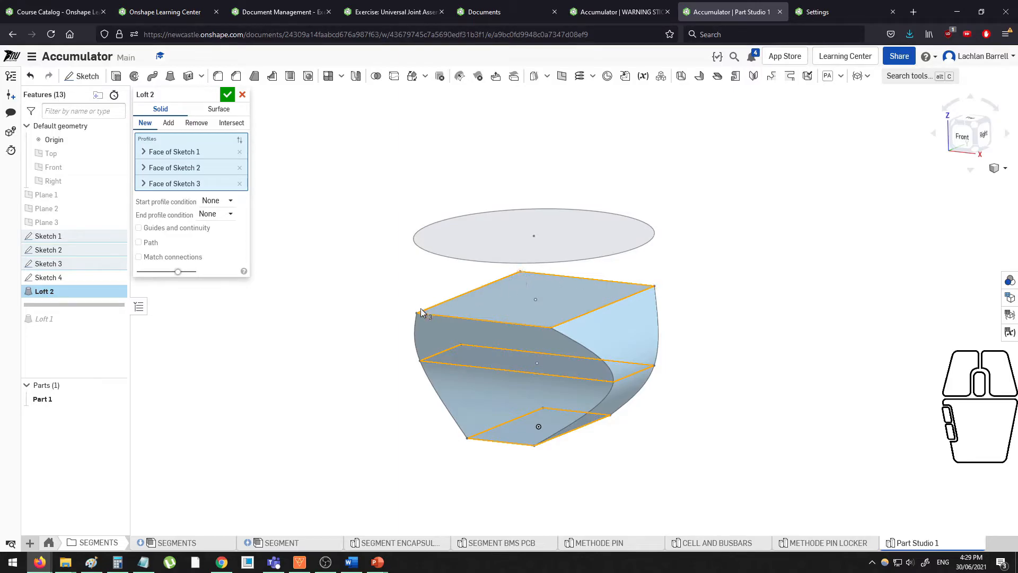
# Try extending the loft to the circle of Sketch 4 as its last profile, and discard the loft.
pyautogui.moveTo(477, 255)
pyautogui.mouseDown(button='middle')
pyautogui.moveTo(471, 267)
pyautogui.moveTo(475, 256)
pyautogui.mouseUp(button='middle')
pyautogui.click(482, 234)
pyautogui.moveTo(594, 249)
pyautogui.mouseDown(button='middle')
pyautogui.moveTo(585, 203)
pyautogui.moveTo(596, 246)
pyautogui.moveTo(584, 267)
pyautogui.mouseUp(button='middle')
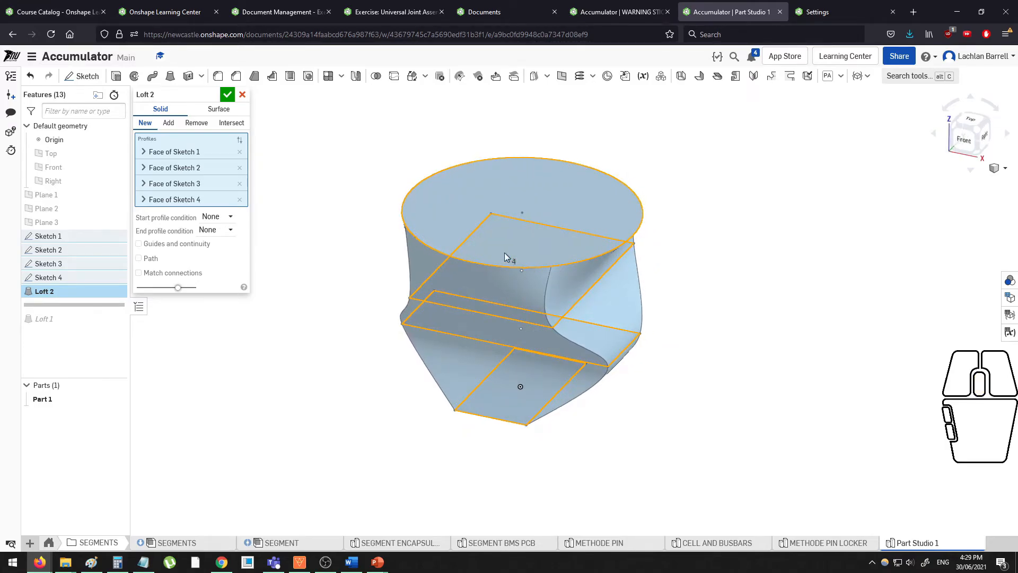
pyautogui.moveTo(538, 247); pyautogui.dragTo(536, 243, button='middle')
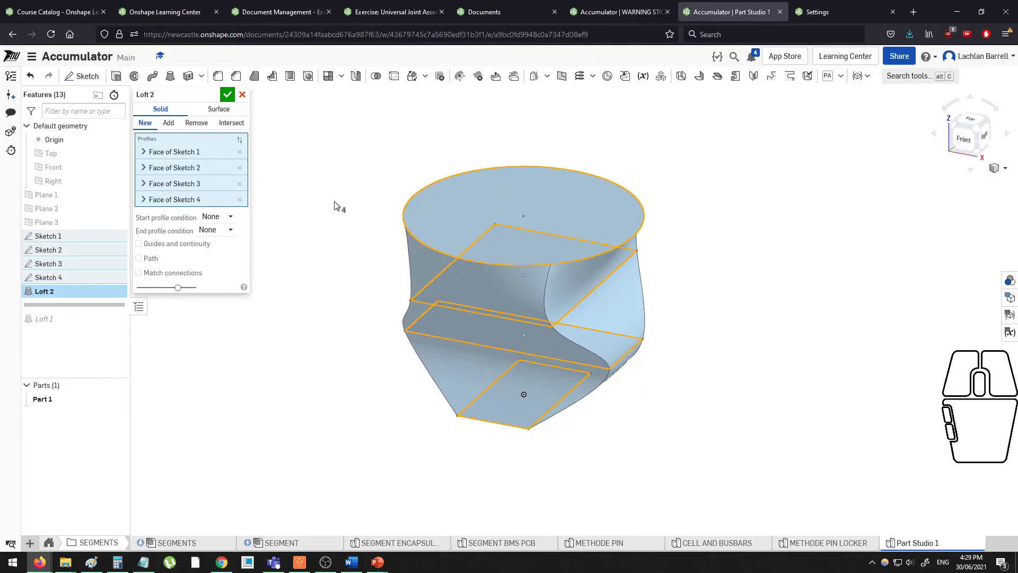
pyautogui.click(242, 95)
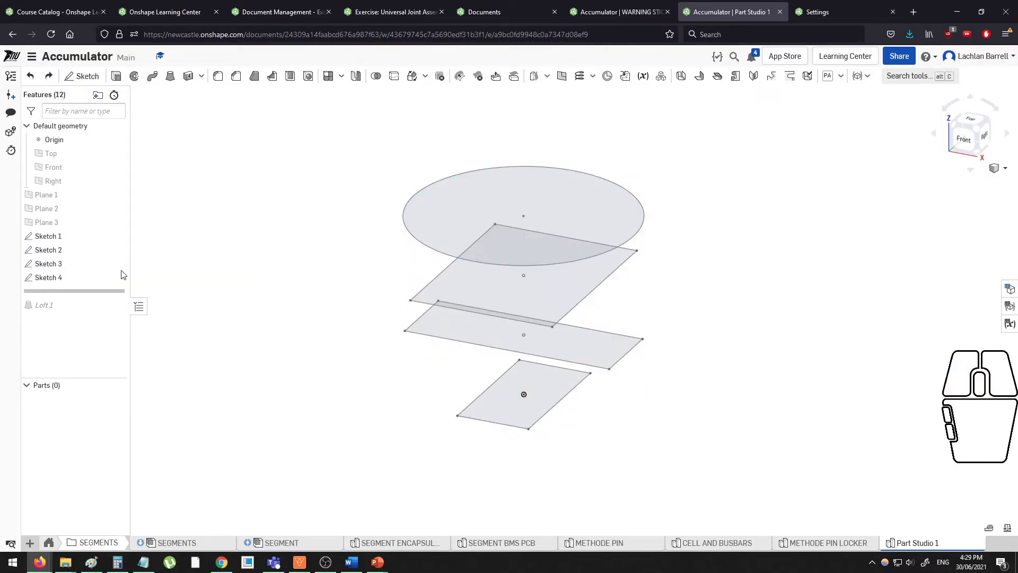
# Edit Sketch 4 normal to its plane and split its circle near the upper-right, lower-right and lower-left corners of the square.
pyautogui.doubleClick(81, 279)
pyautogui.press('n')
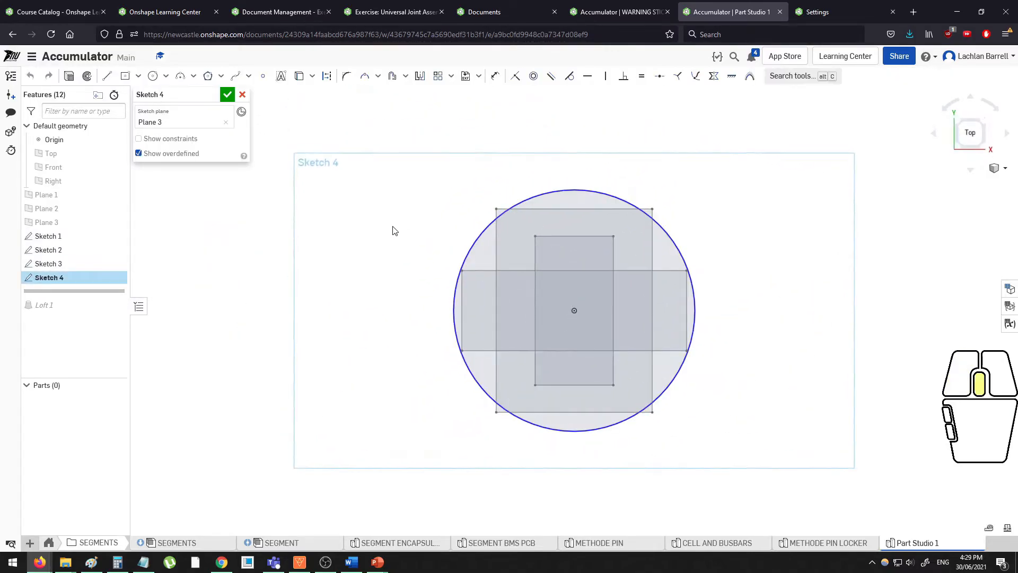
pyautogui.click(378, 77)
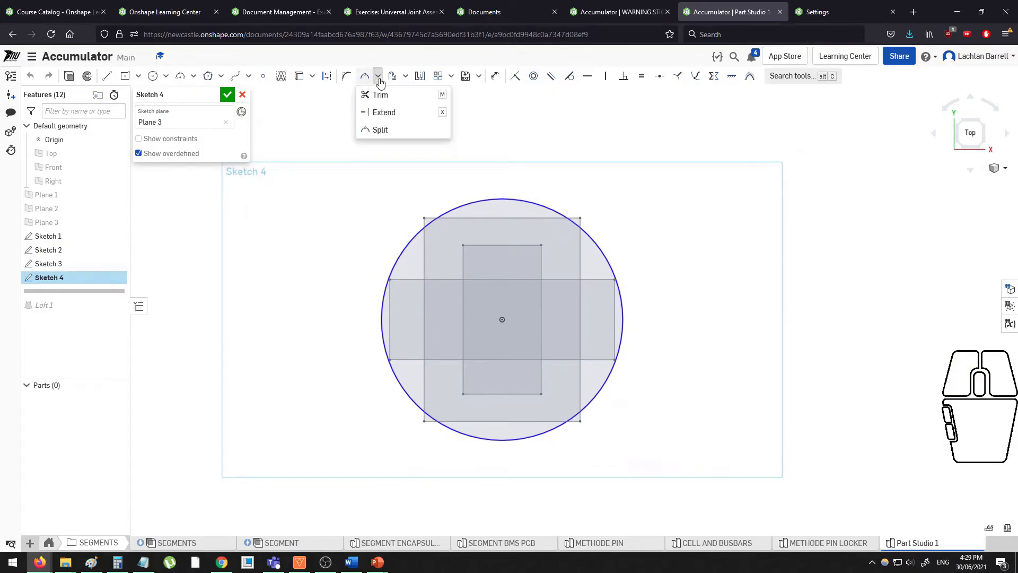
pyautogui.click(380, 130)
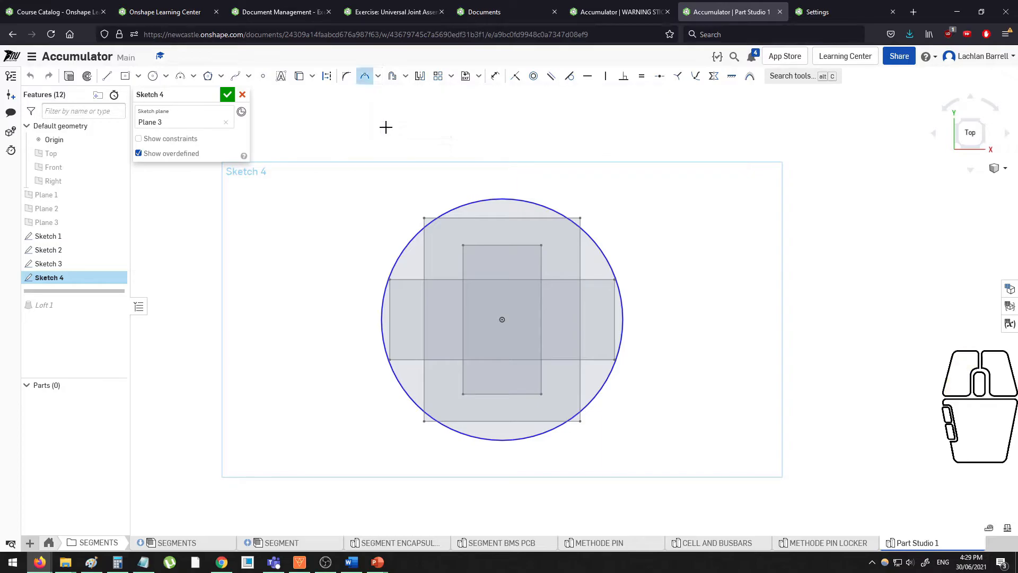
pyautogui.click(588, 235)
pyautogui.click(601, 391)
pyautogui.click(397, 385)
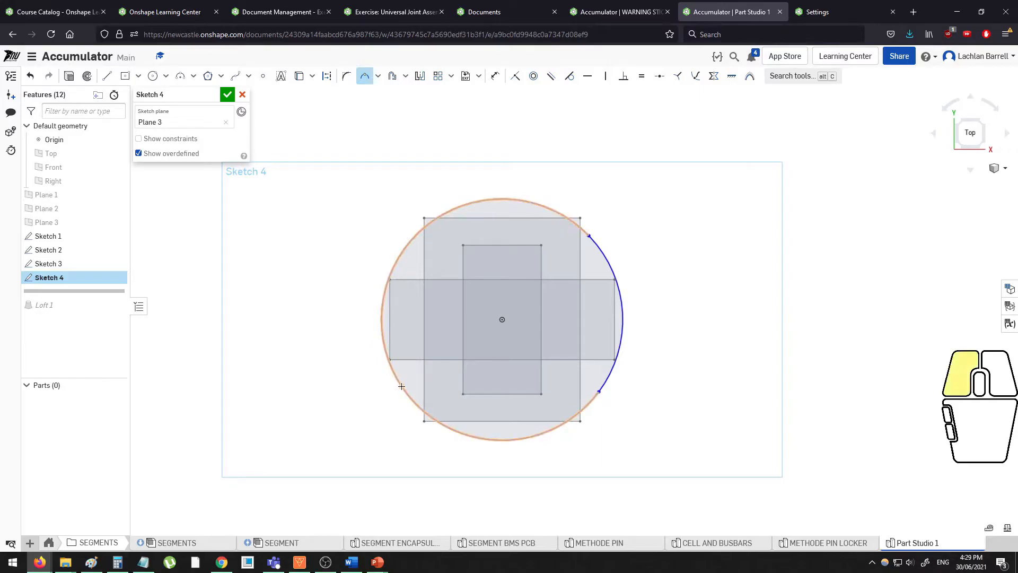
# Split the Sketch 4 circle at its remaining upper-left point and finish the sketch.
pyautogui.click(410, 239)
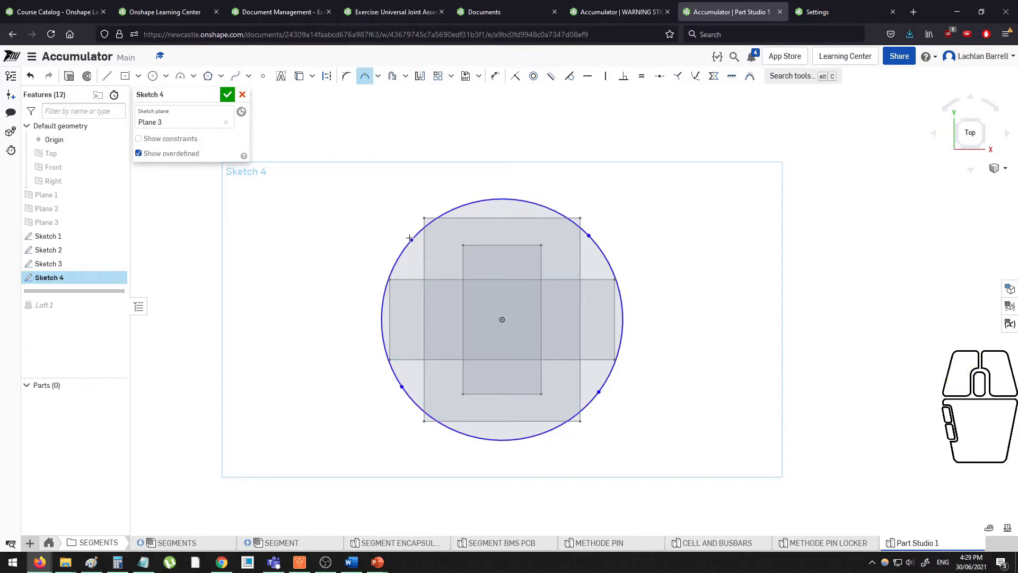
pyautogui.click(227, 94)
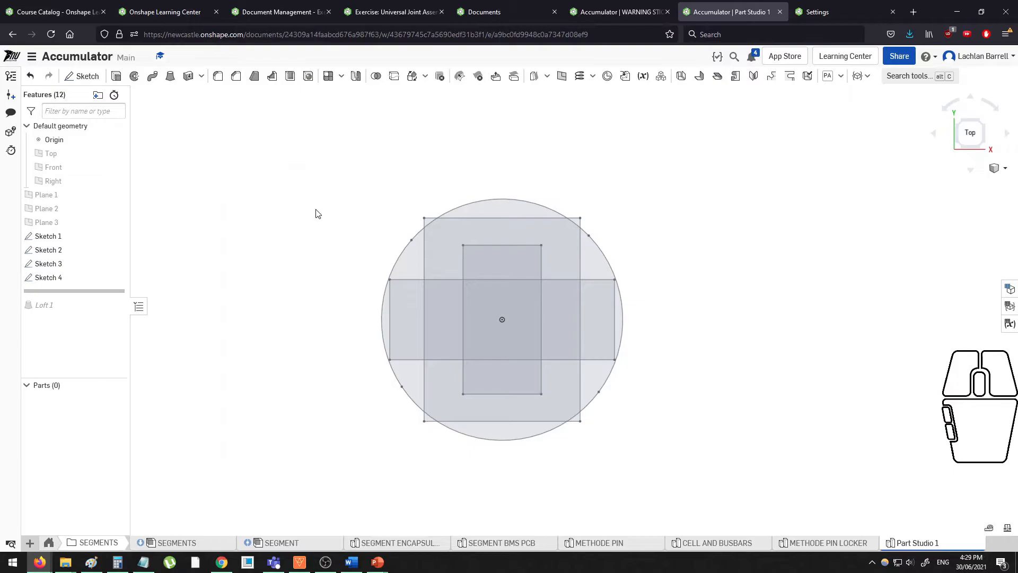
# Loft a new solid through the profile faces of Sketch 1, Sketch 2, Sketch 3 and Sketch 4, in that order.
pyautogui.click(170, 76)
pyautogui.moveTo(325, 201); pyautogui.dragTo(325, 175, button='right')
pyautogui.moveTo(325, 174); pyautogui.dragTo(481, 367, button='middle')
pyautogui.click(512, 429)
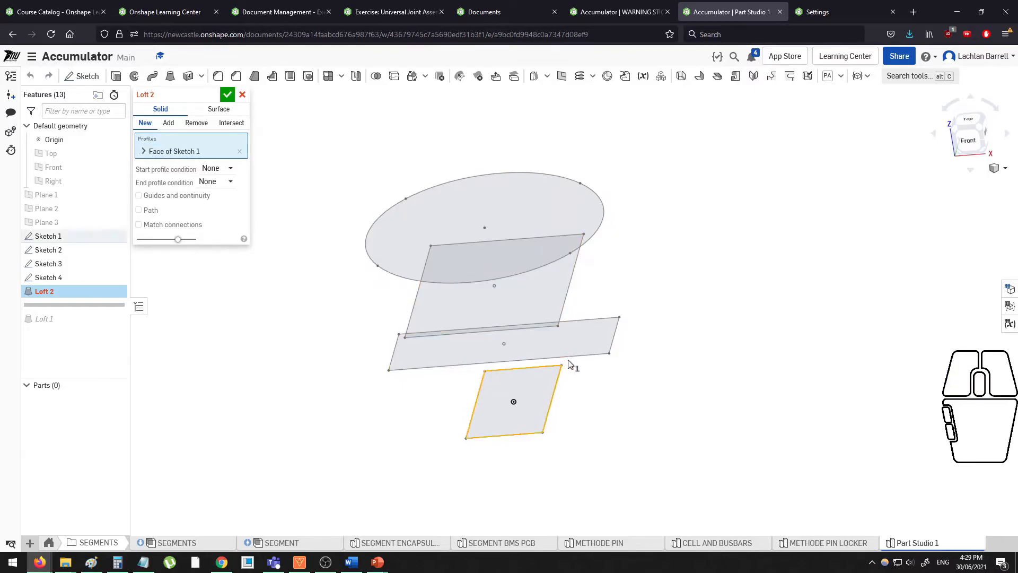
pyautogui.click(583, 348)
pyautogui.click(546, 296)
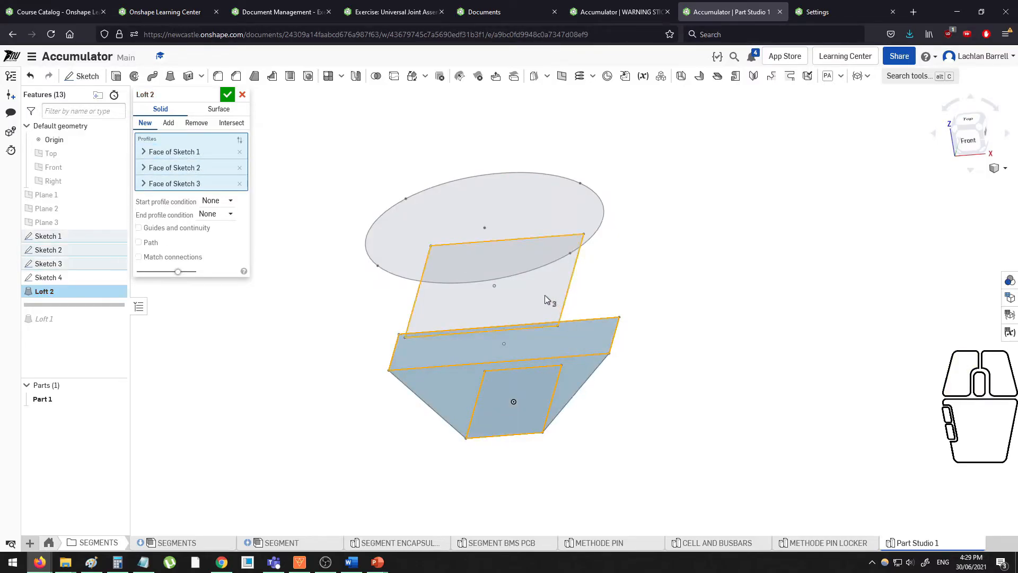
pyautogui.click(545, 214)
# Inspect from several angles how the loft's edges run between the rectangle corners and the circle's split points.
pyautogui.moveTo(545, 213); pyautogui.dragTo(558, 196, button='middle')
pyautogui.scroll(5, 562, 193)
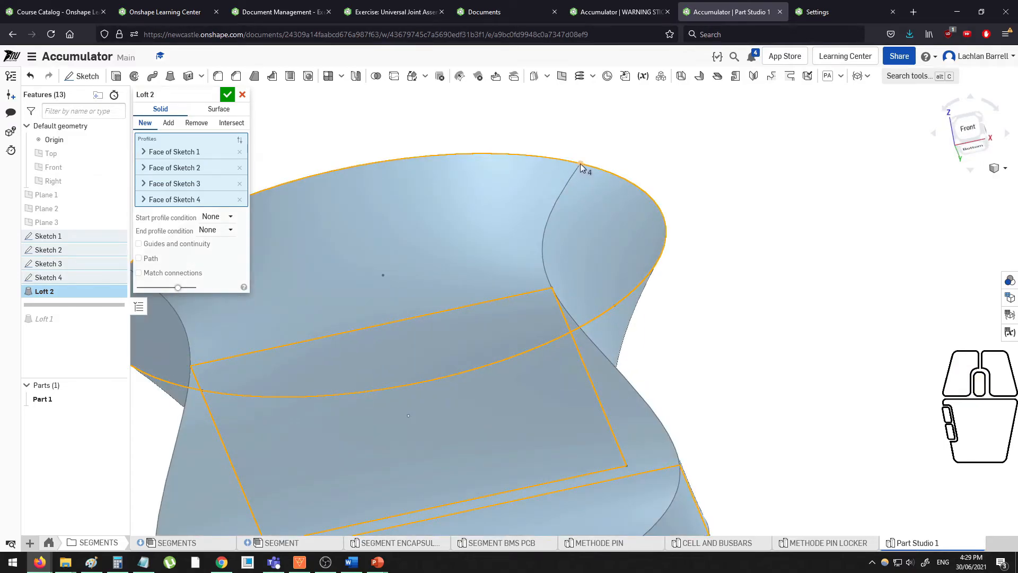
pyautogui.scroll(-8, 582, 167)
pyautogui.moveTo(578, 161); pyautogui.dragTo(576, 225, button='middle')
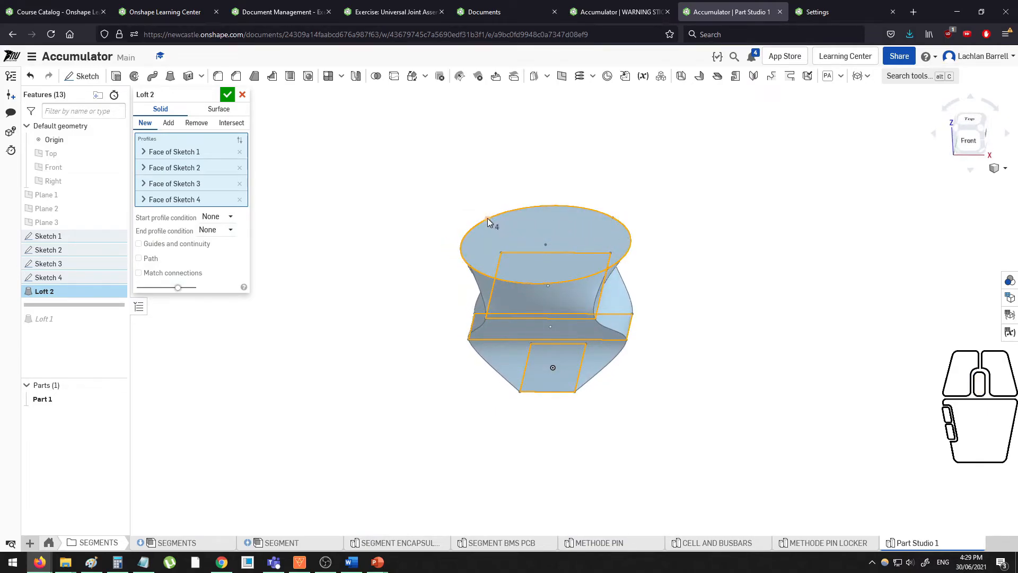
pyautogui.moveTo(432, 278); pyautogui.dragTo(368, 299, button='middle')
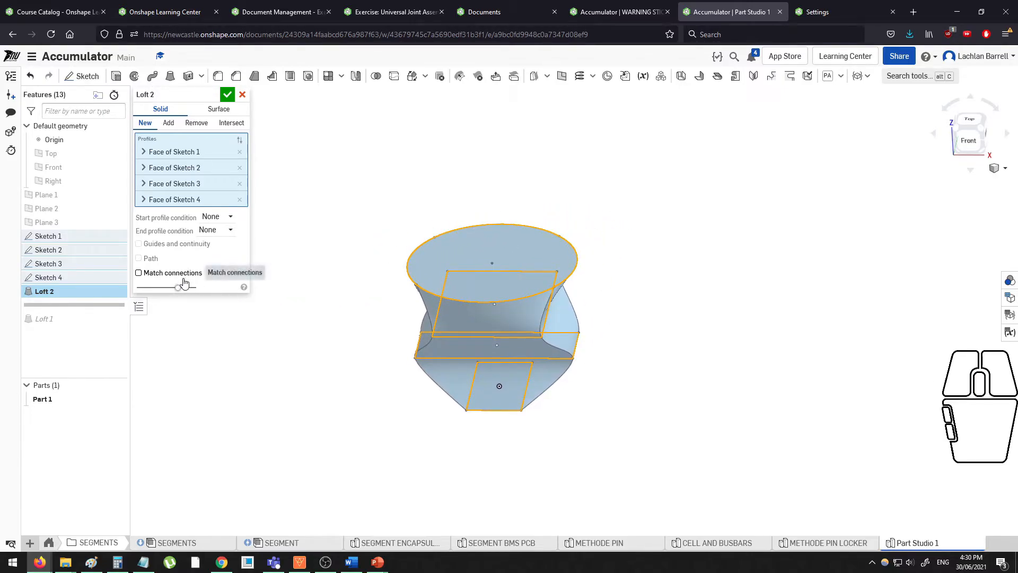
pyautogui.moveTo(408, 408); pyautogui.dragTo(470, 370, button='middle')
pyautogui.scroll(5, 536, 393)
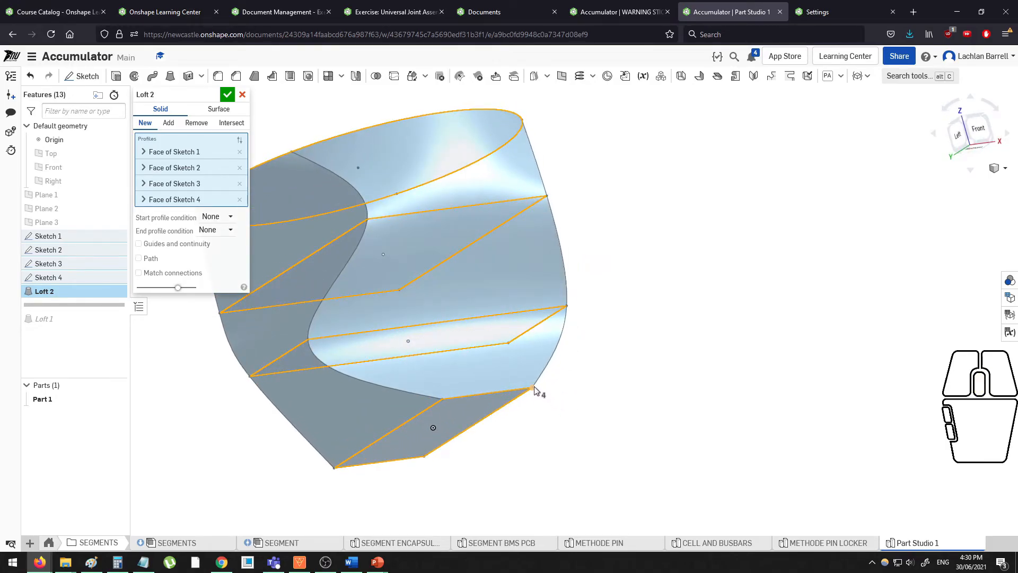
pyautogui.scroll(-3, 570, 308)
pyautogui.moveTo(580, 306); pyautogui.dragTo(508, 326, button='middle')
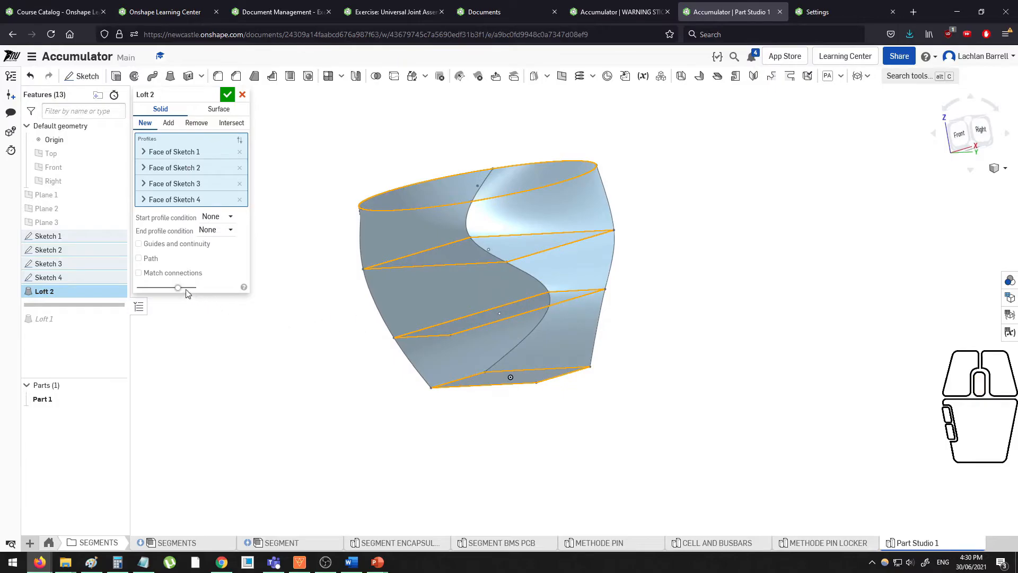
# Enable match connections on the loft and link one vertex each from Sketch 1, Sketch 2, Sketch 3 and the split circle.
pyautogui.click(177, 274)
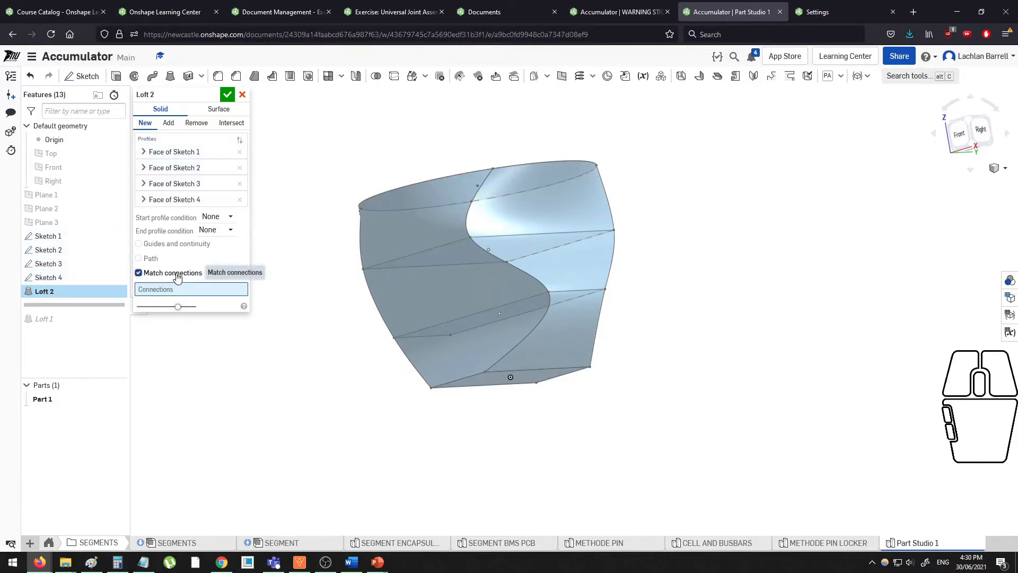
pyautogui.click(482, 374)
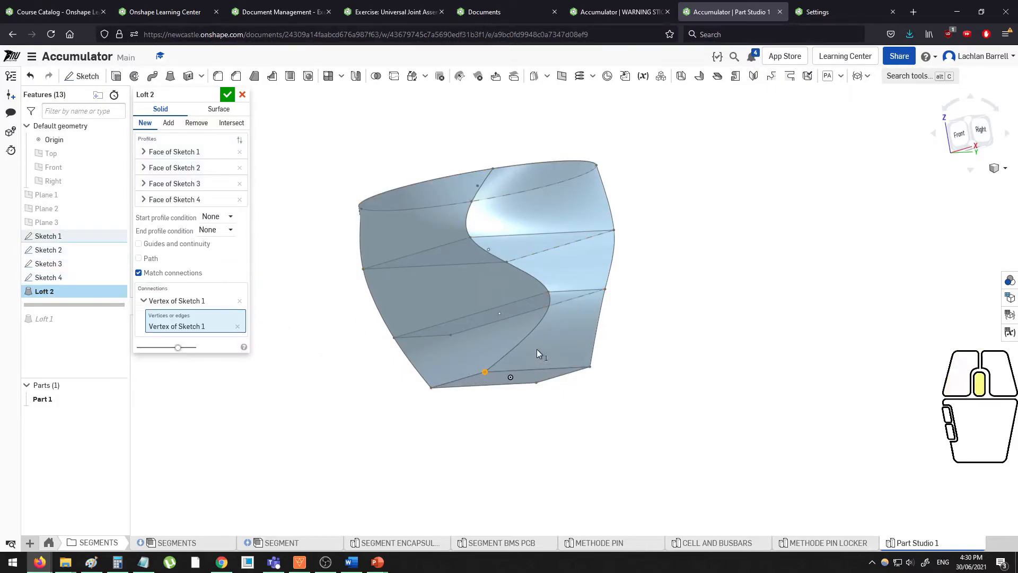
pyautogui.click(605, 290)
pyautogui.moveTo(595, 267)
pyautogui.mouseDown(button='middle')
pyautogui.moveTo(570, 264)
pyautogui.moveTo(548, 285)
pyautogui.mouseUp(button='middle')
pyautogui.click(669, 264)
pyautogui.moveTo(669, 264)
pyautogui.mouseDown(button='middle')
pyautogui.moveTo(618, 236)
pyautogui.moveTo(527, 233)
pyautogui.mouseUp(button='middle')
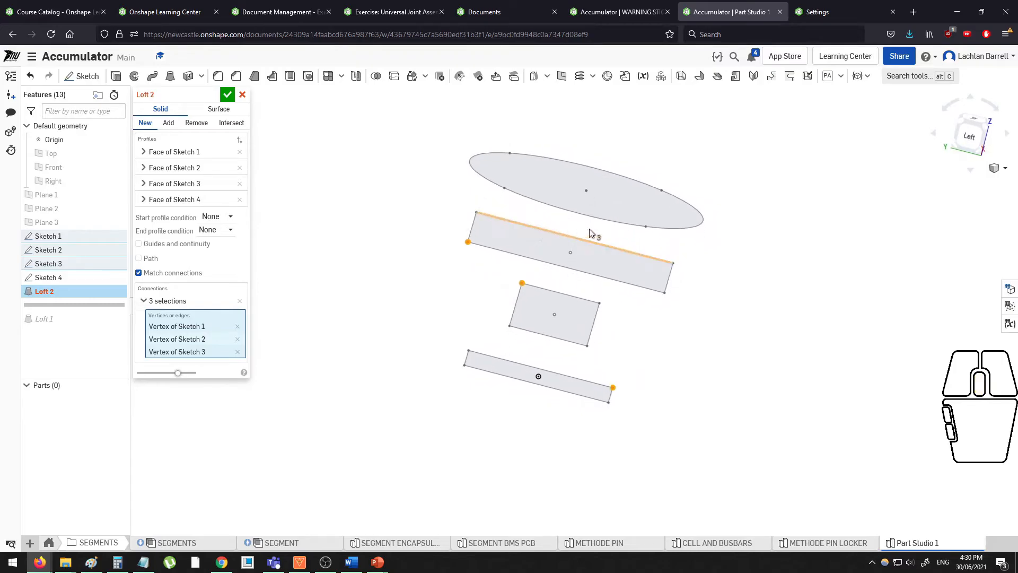
pyautogui.click(646, 227)
pyautogui.moveTo(675, 255); pyautogui.dragTo(677, 284, button='middle')
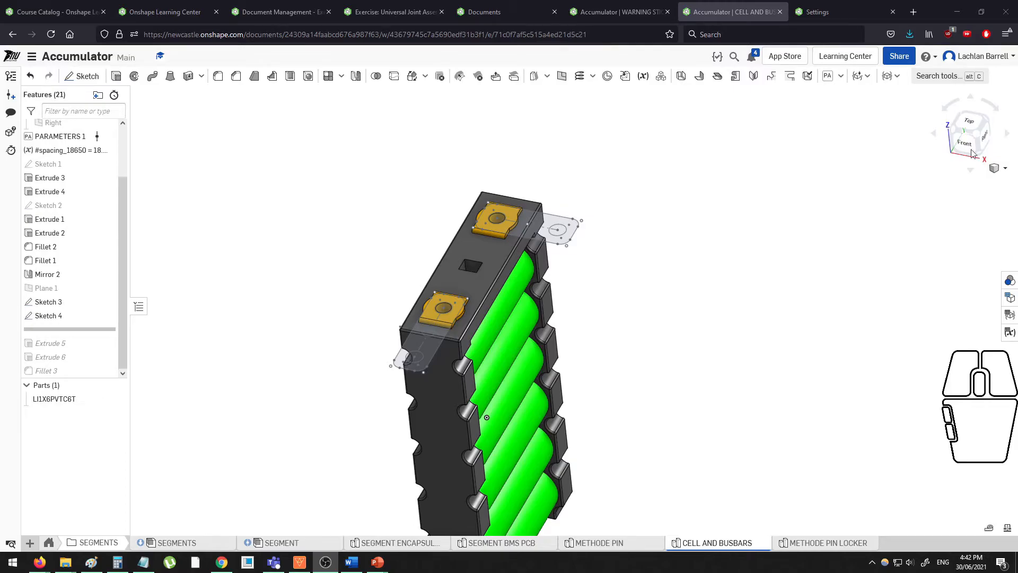
# Create a length variable named COPPER_BUSBAR_THICKNESS with a value of 4 mm.
pyautogui.click(643, 80)
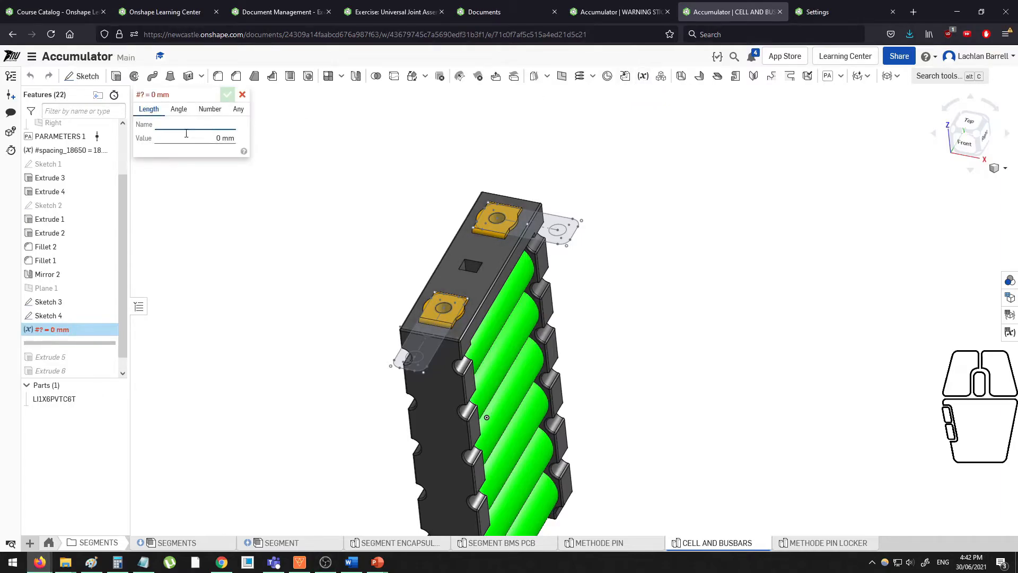
pyautogui.write('COPPER_BUSBAR_THICKNESS')
pyautogui.moveTo(192, 125); pyautogui.dragTo(165, 126)
pyautogui.click(208, 127)
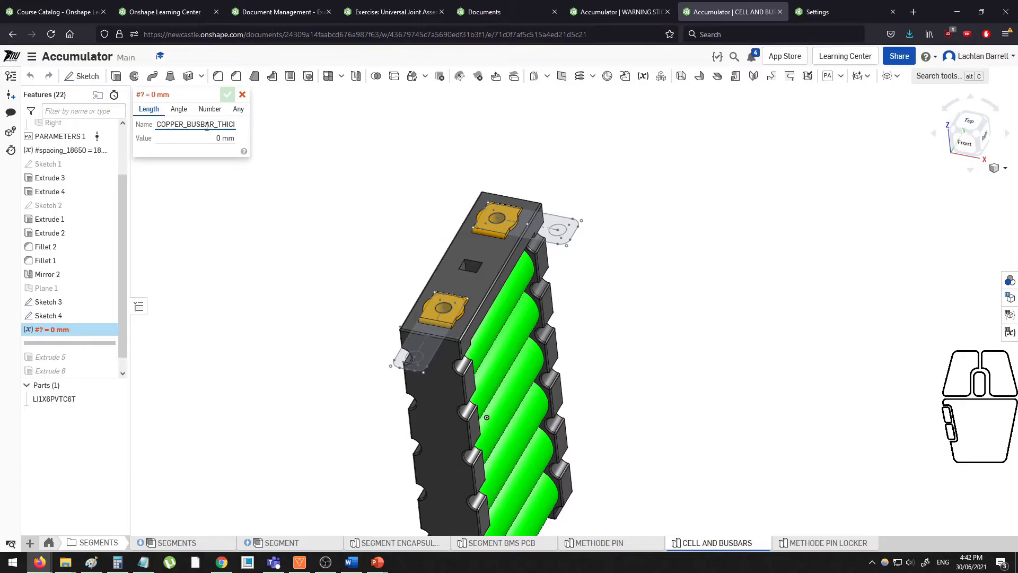
pyautogui.click(214, 139)
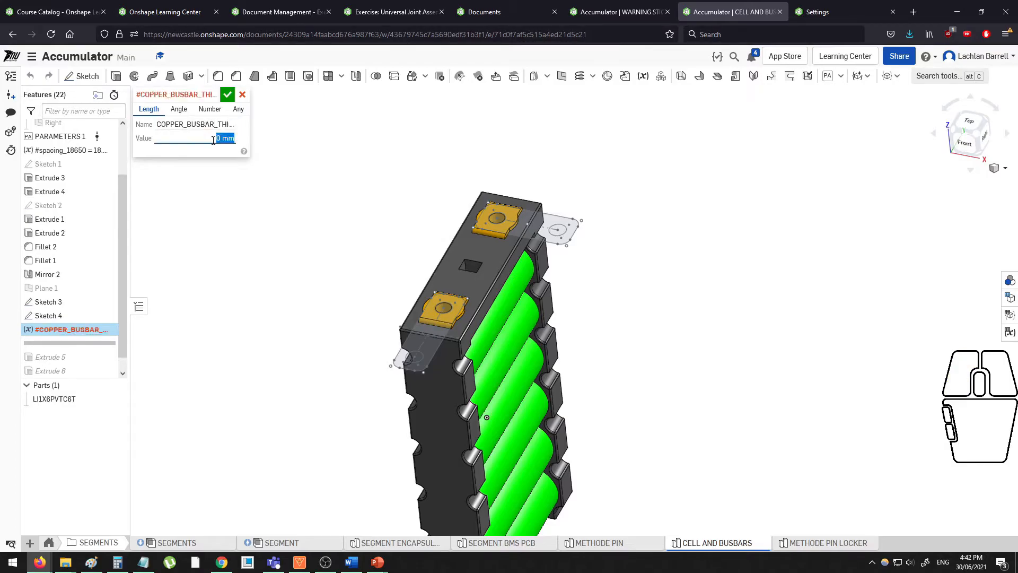
pyautogui.write('4')
pyautogui.press('Return')
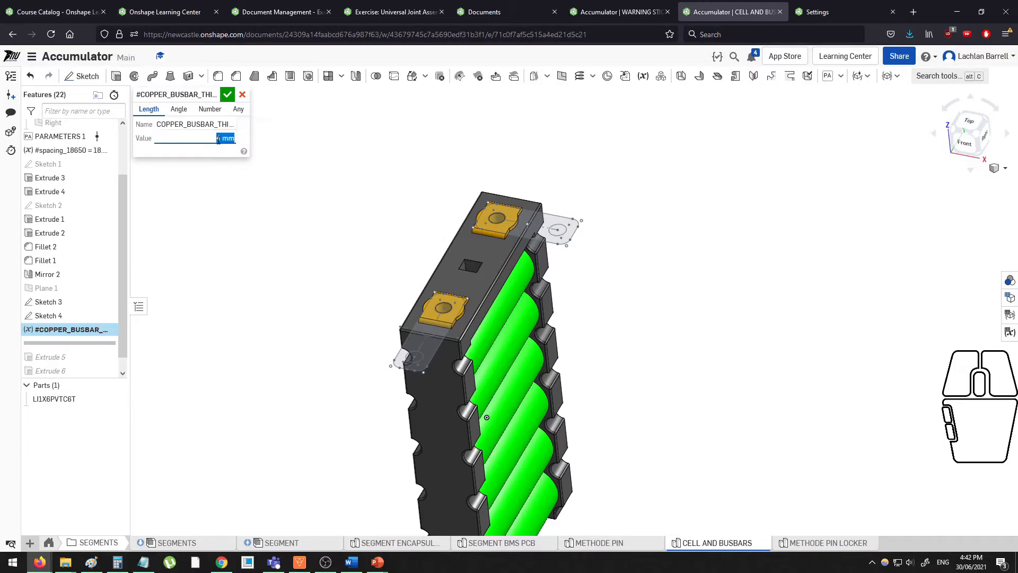
pyautogui.doubleClick(227, 138)
pyautogui.click(228, 139)
pyautogui.click(228, 94)
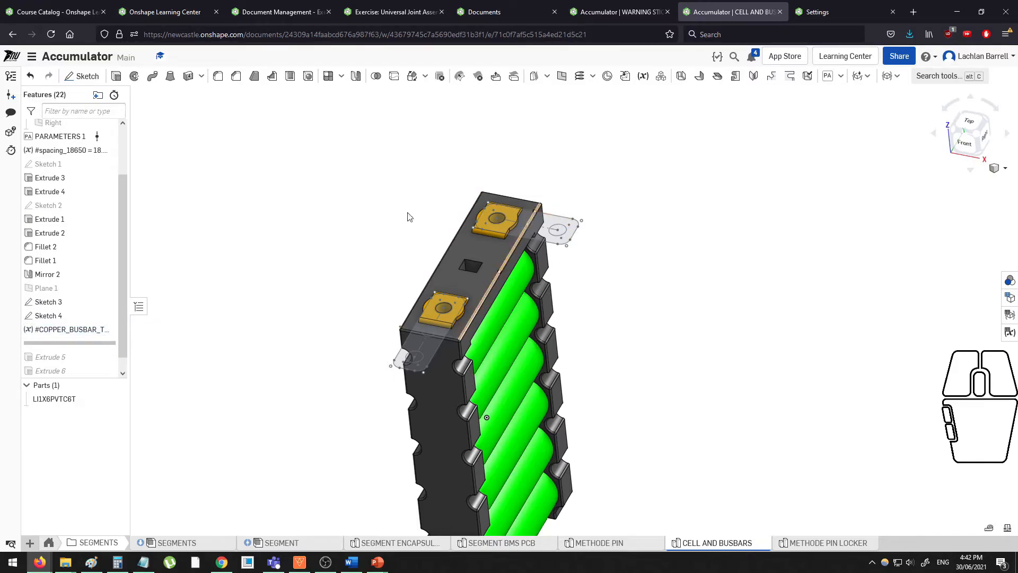
pyautogui.scroll(1, 338, 220)
pyautogui.scroll(-1, 338, 220)
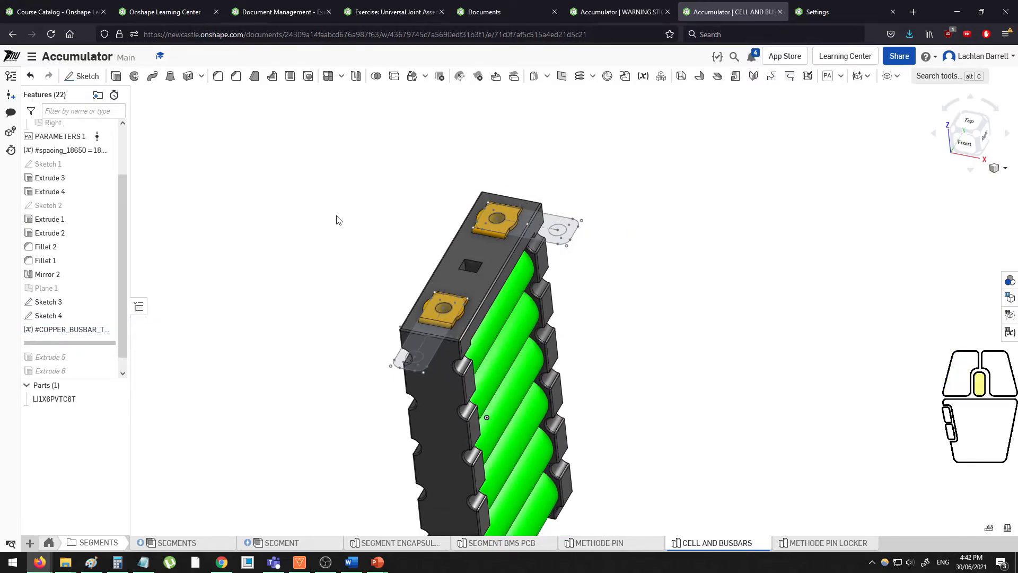
pyautogui.scroll(-1, 283, 196)
pyautogui.click(72, 329)
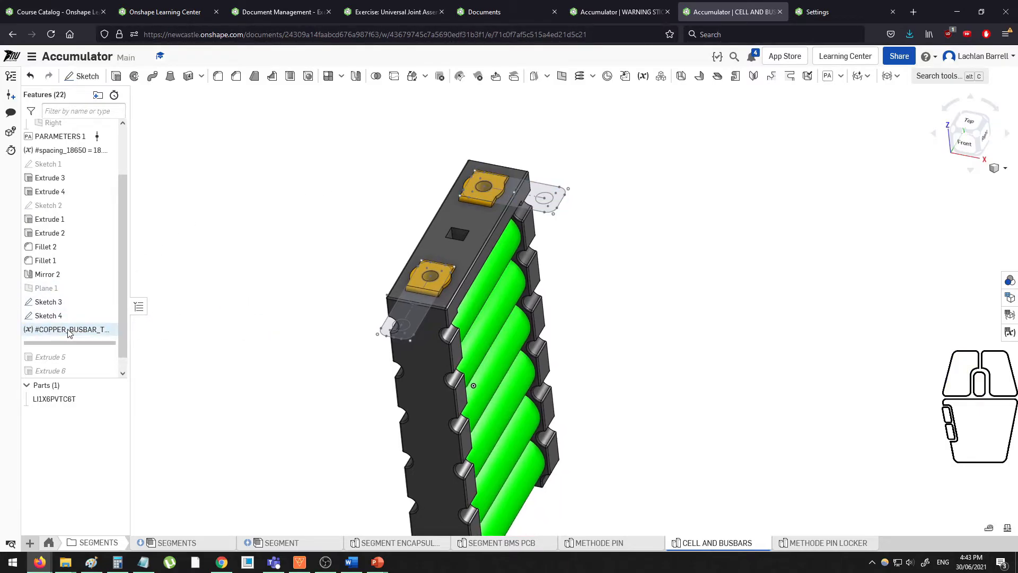
pyautogui.scroll(2, 67, 295)
pyautogui.scroll(-3, 68, 297)
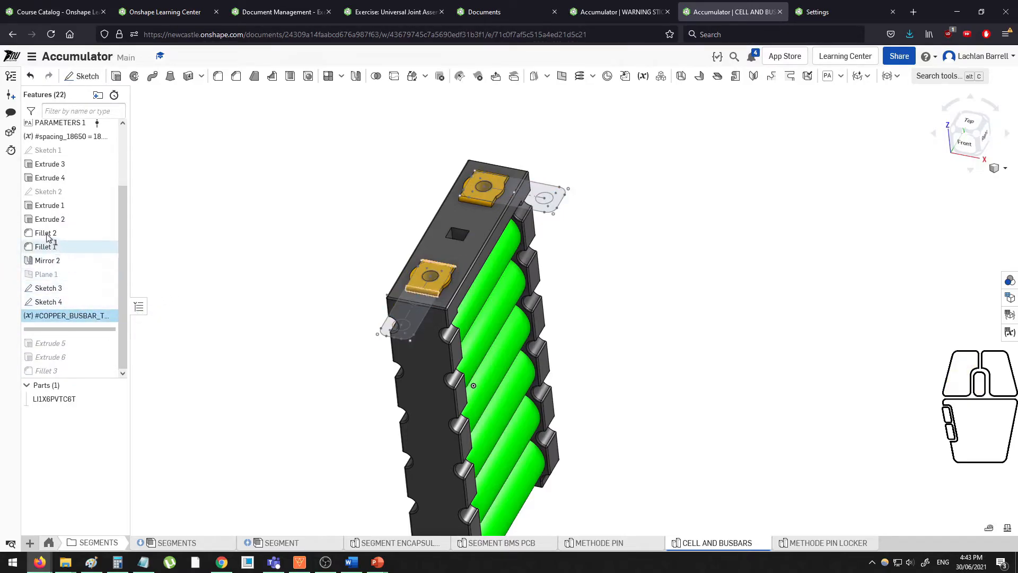
pyautogui.click(234, 223)
pyautogui.moveTo(88, 315); pyautogui.dragTo(74, 347)
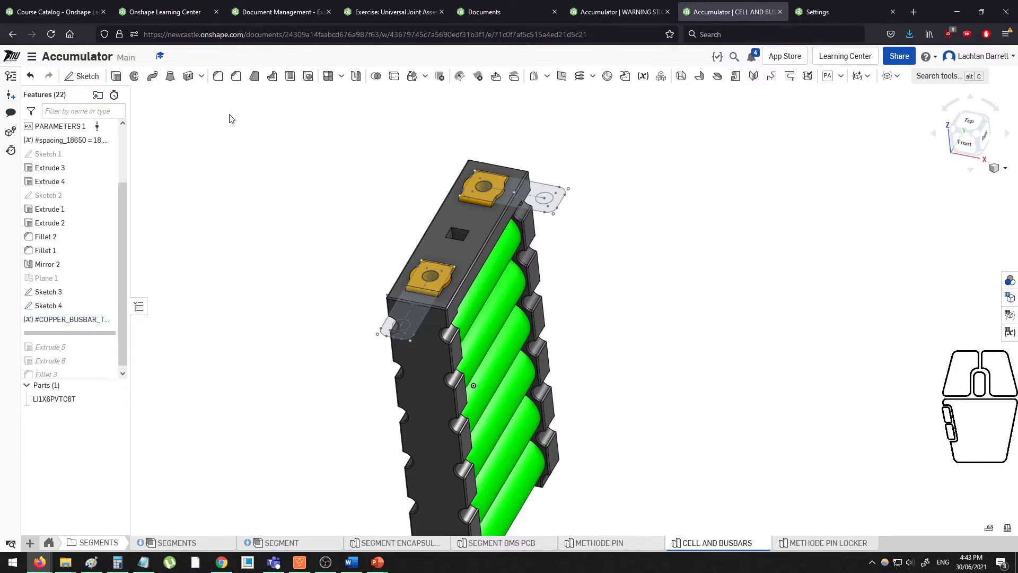
# Extrude the Sketch 3 and Sketch 4 busbar profiles as new parts with a blind depth of #COPPER_BUSBAR_THICKNESS.
pyautogui.click(115, 76)
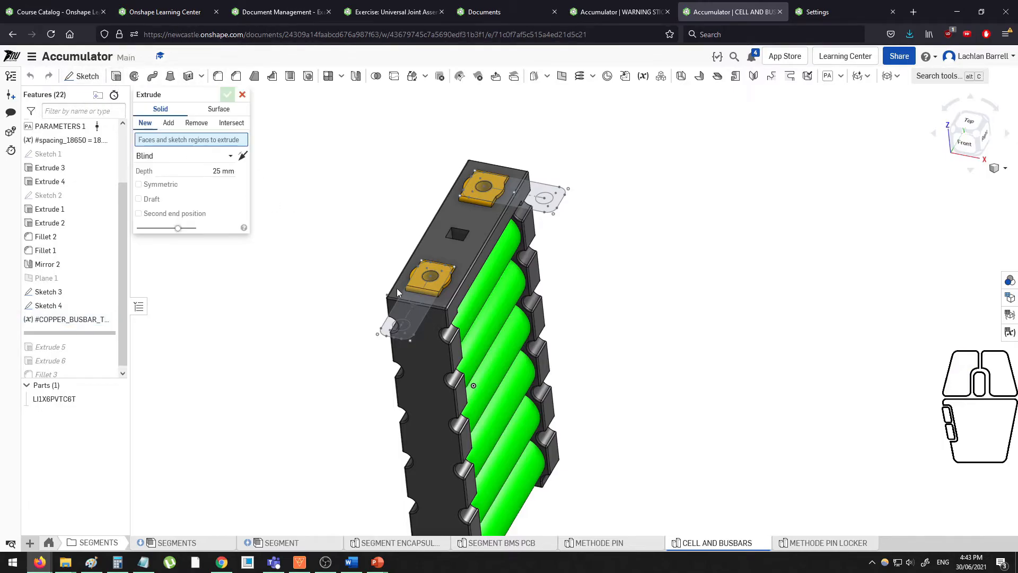
pyautogui.click(421, 283)
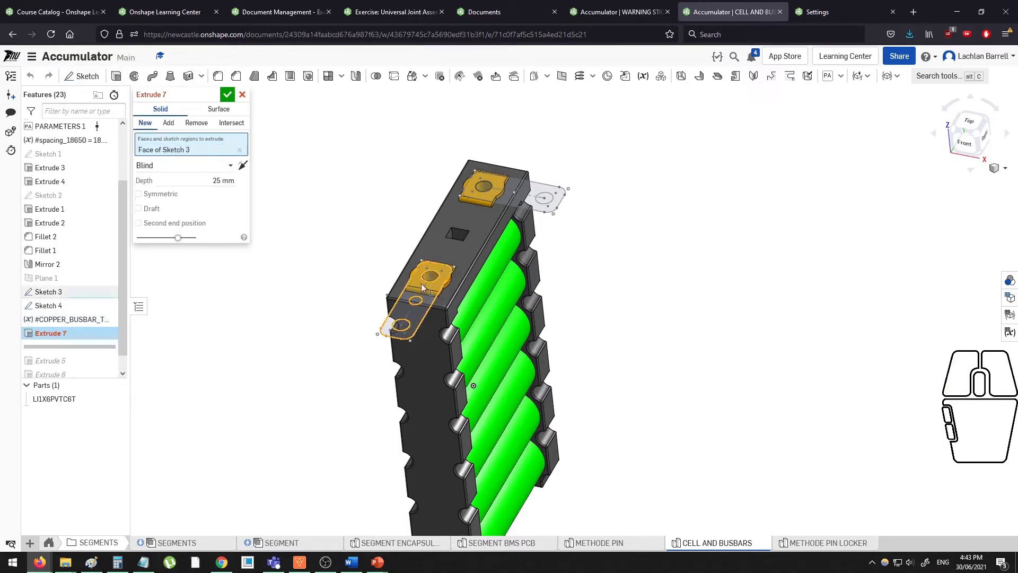
pyautogui.click(530, 192)
pyautogui.click(145, 123)
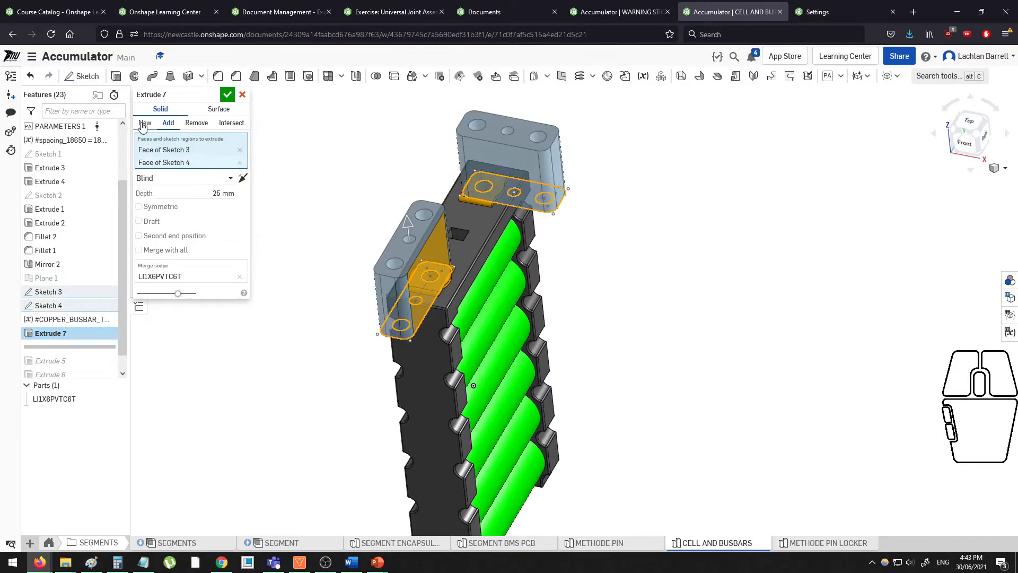
pyautogui.click(209, 193)
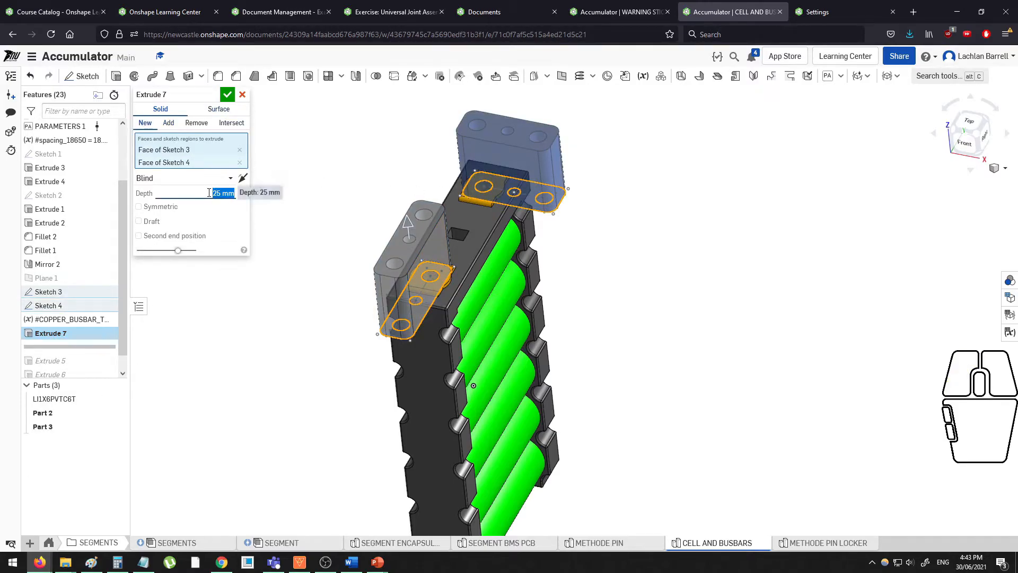
pyautogui.write('#COPPER_BUSBAR_THICKNESS')
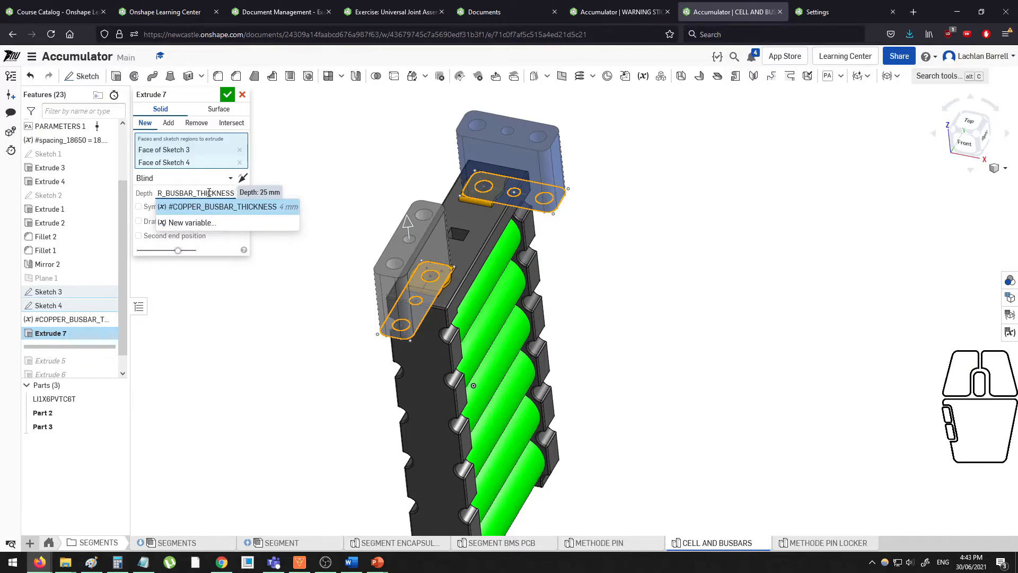
pyautogui.press('Return')
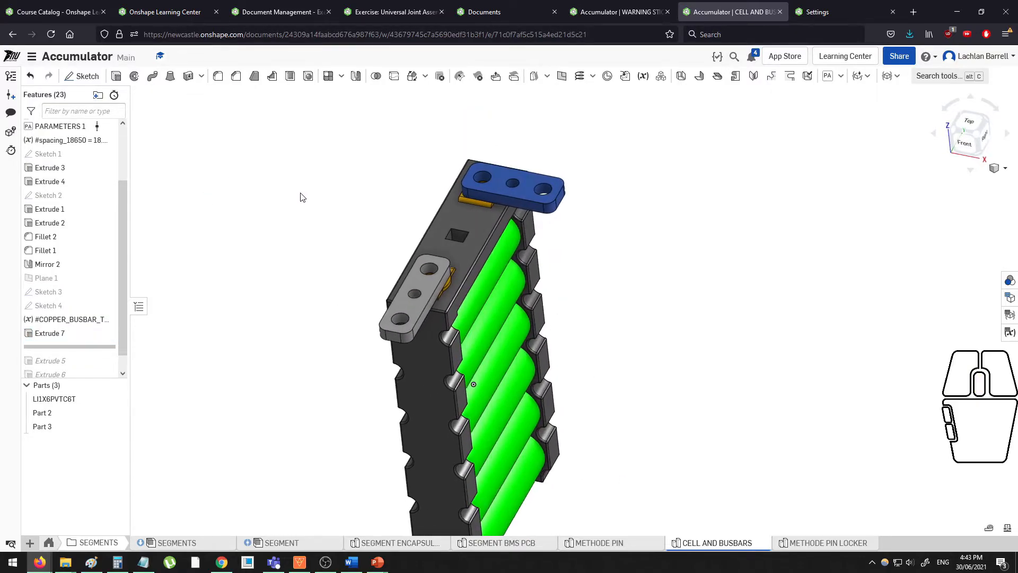
# Try a value of 2 mm for COPPER_BUSBAR_THICKNESS, preview the final busbars, and cancel the edit.
pyautogui.scroll(-3, 313, 196)
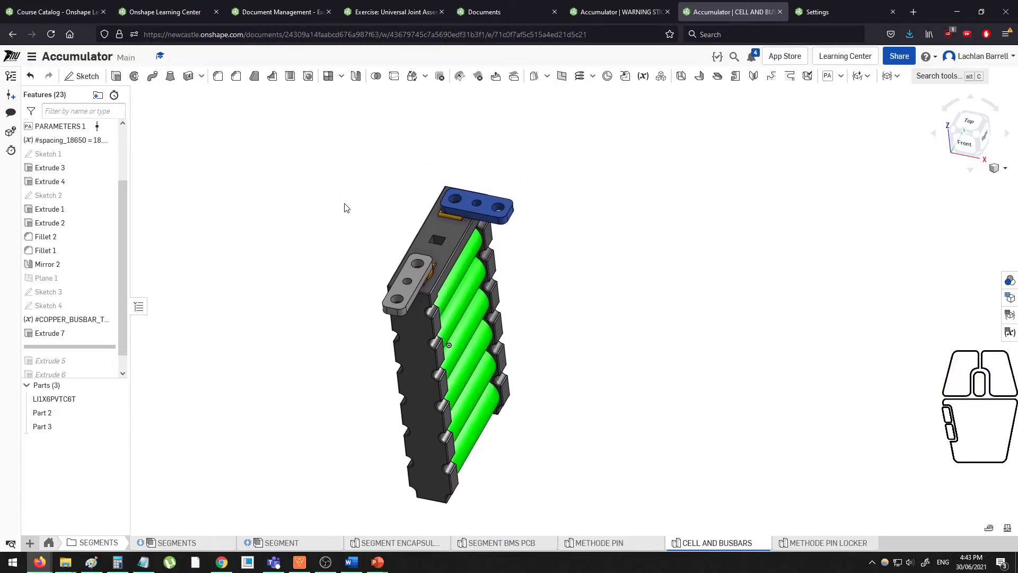
pyautogui.scroll(2, 543, 225)
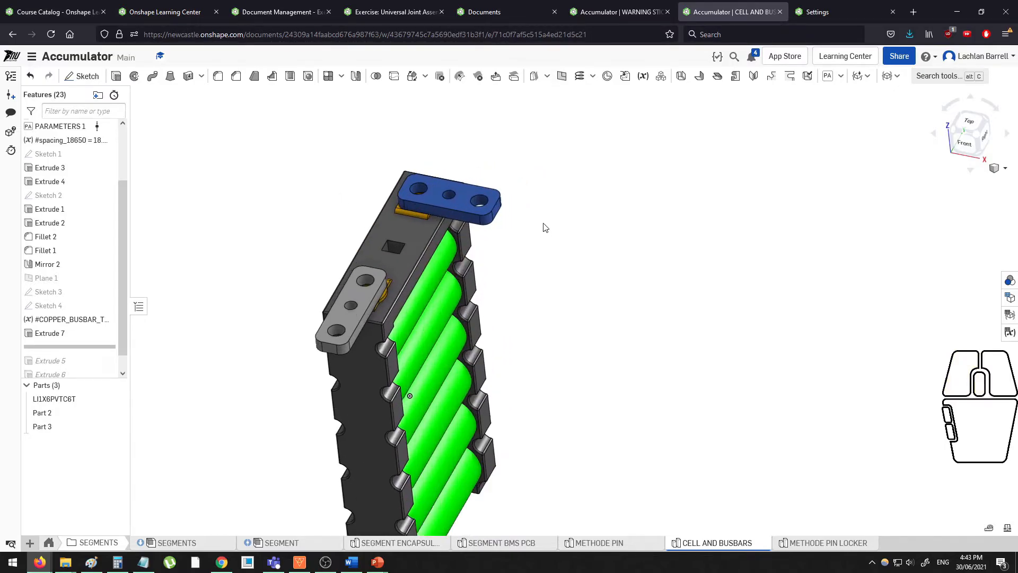
pyautogui.doubleClick(74, 318)
pyautogui.write('2')
pyautogui.click(221, 152)
pyautogui.moveTo(265, 217)
pyautogui.mouseDown(button='middle')
pyautogui.moveTo(246, 197)
pyautogui.moveTo(260, 201)
pyautogui.mouseUp(button='middle')
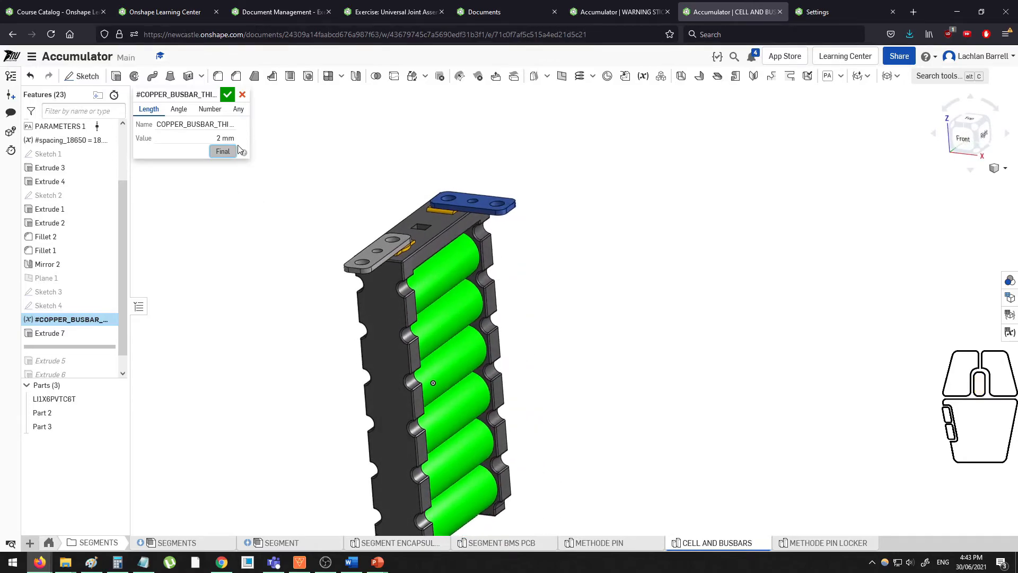
pyautogui.click(242, 97)
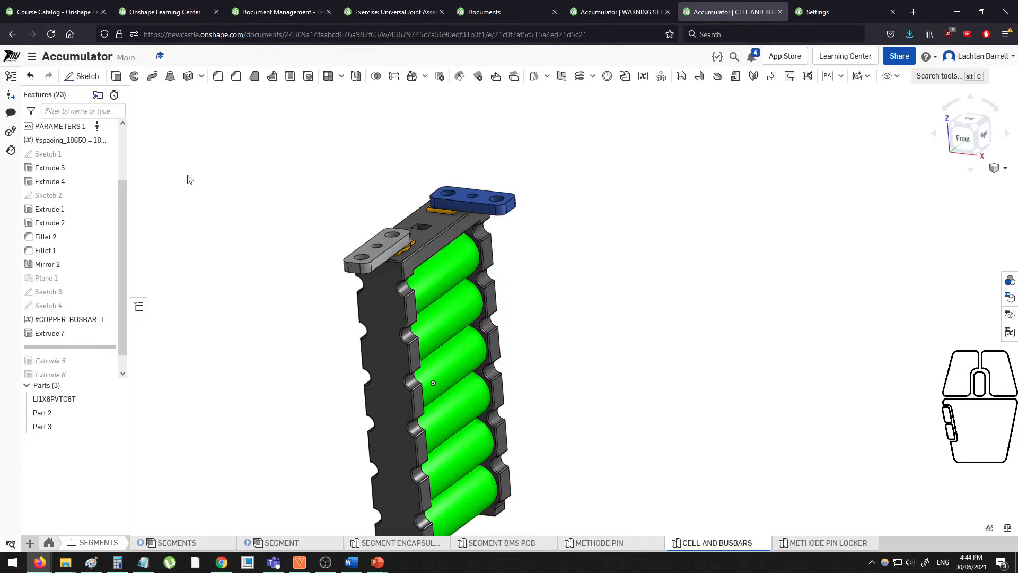
# Start a length variable named BUSBAR_GAP with the value 1.1*#COPPER_BUSBAR_THICKNESS.
pyautogui.click(643, 77)
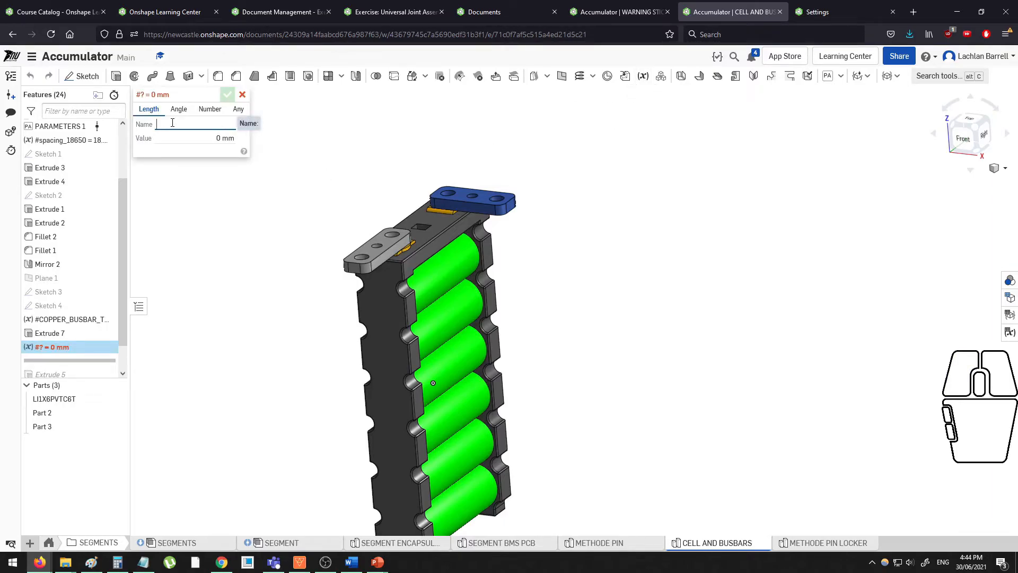
pyautogui.write('BUSBAR_GAP')
pyautogui.press('Tab')
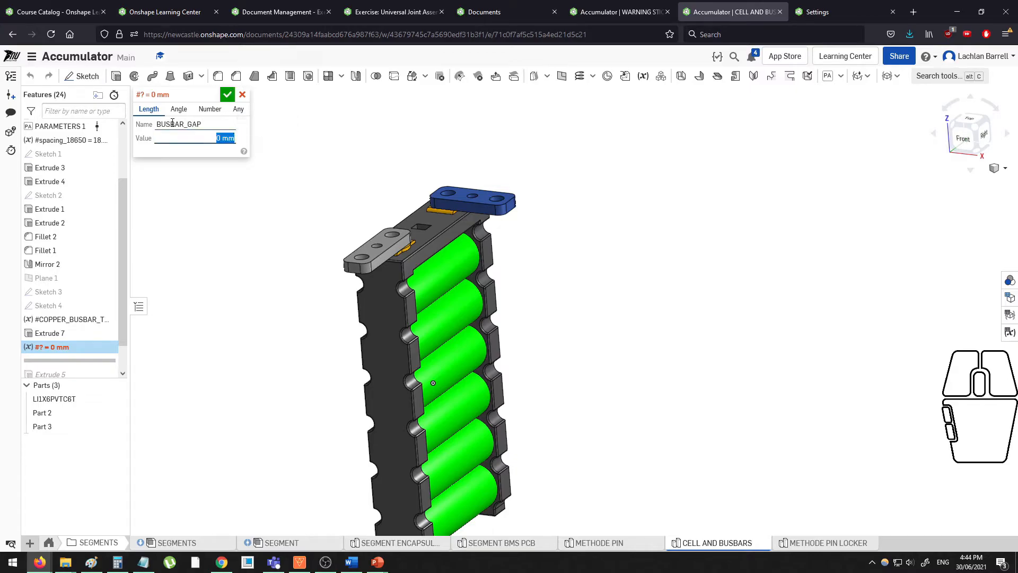
pyautogui.write('1')
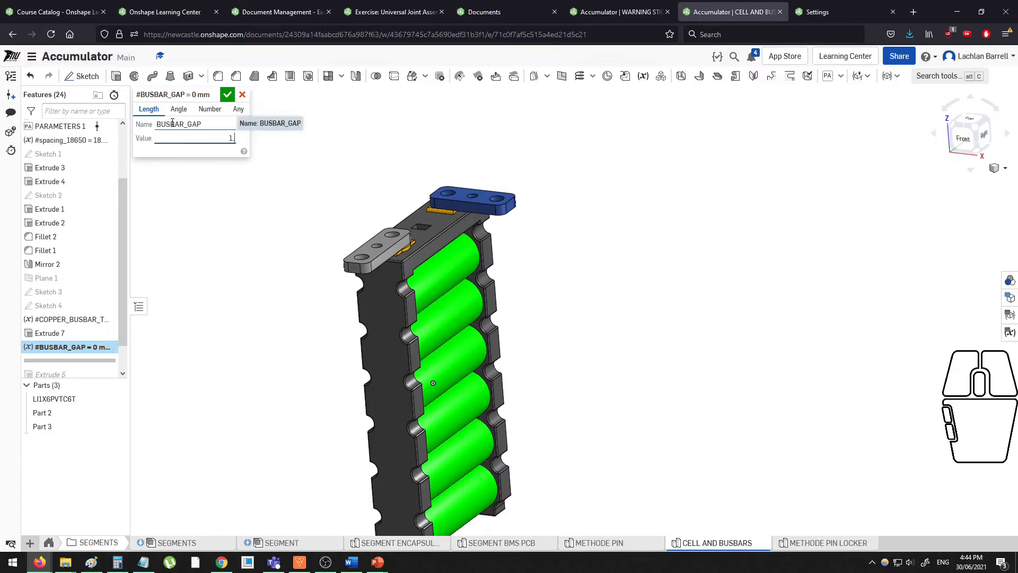
pyautogui.write('.1*#')
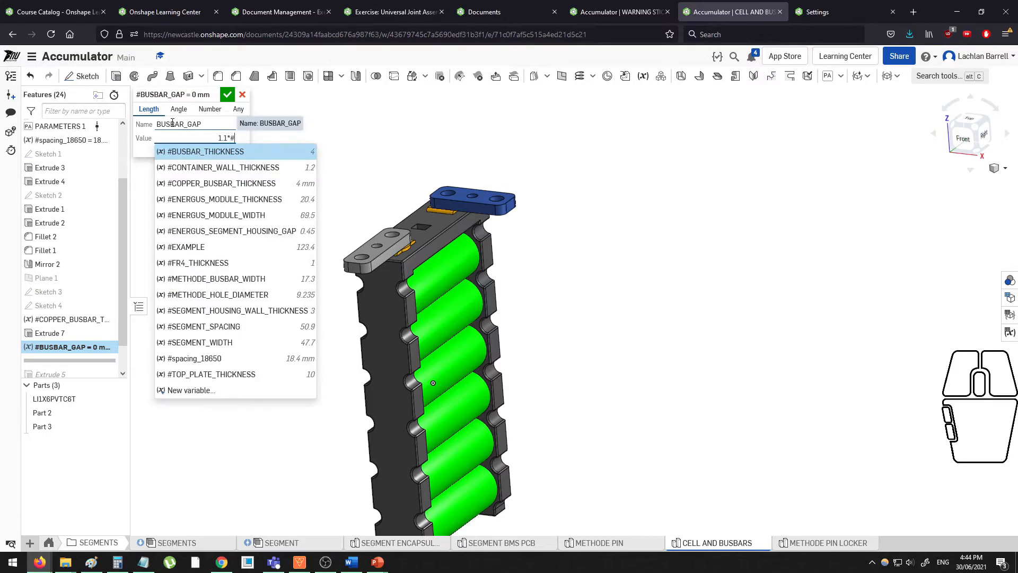
pyautogui.write('C')
pyautogui.press('Down')
pyautogui.press('Return')
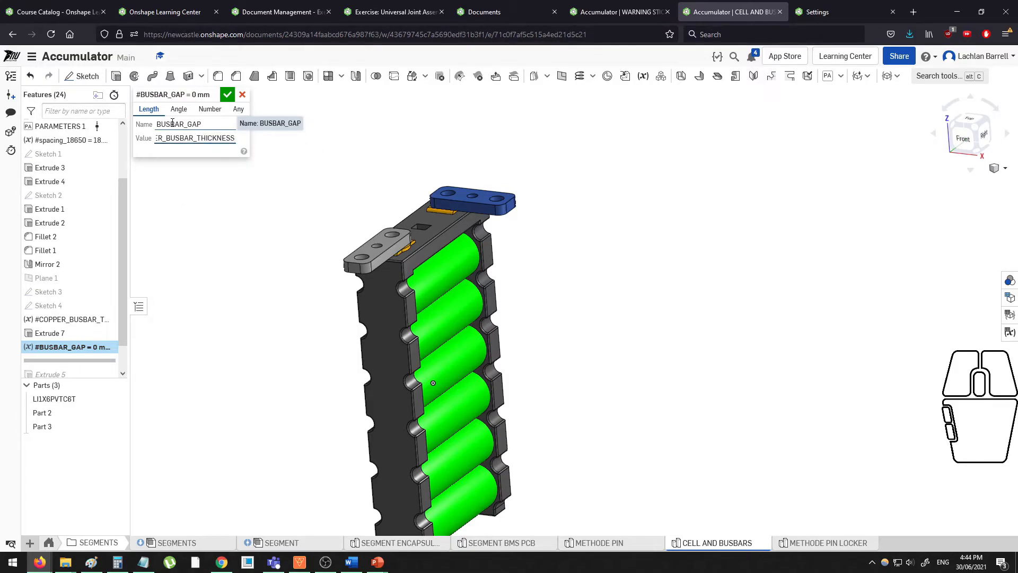
pyautogui.press('Return')
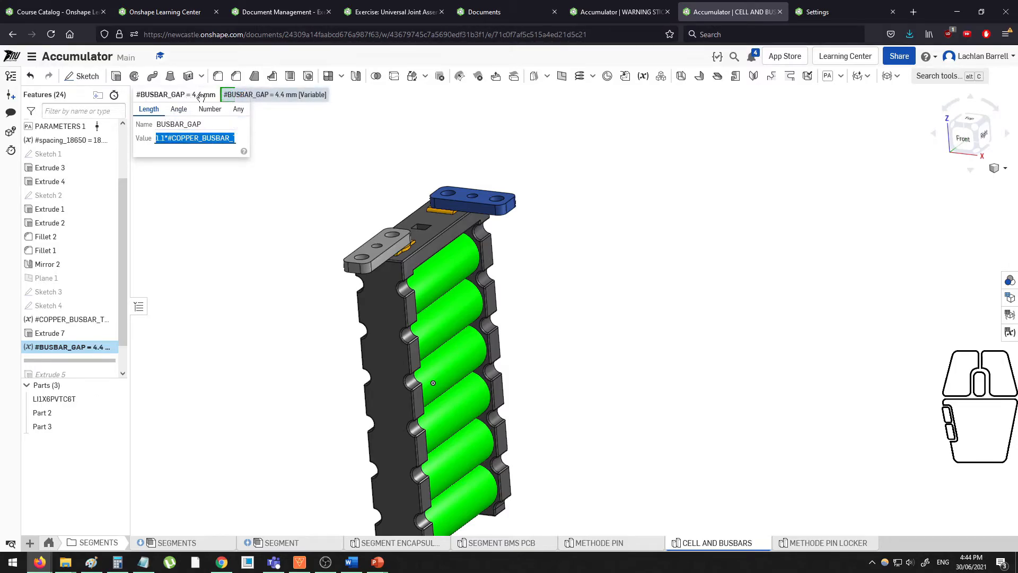
# Try the expression #COPPER_BUSBAR_THICKNESS/#spacing_18650 as the BUSBAR_GAP value, and discard the new variable.
pyautogui.click(165, 137)
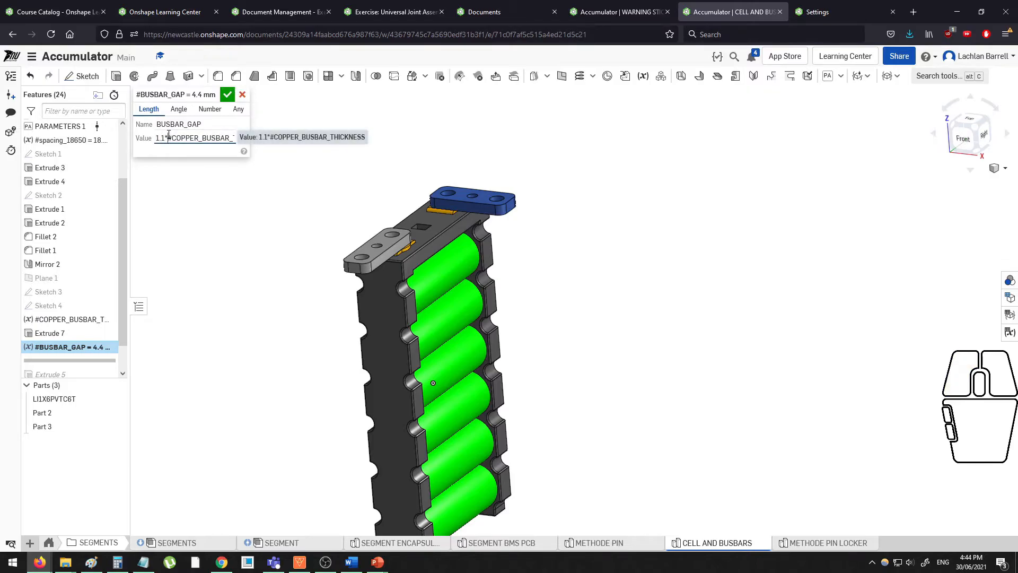
pyautogui.moveTo(165, 137); pyautogui.dragTo(156, 138)
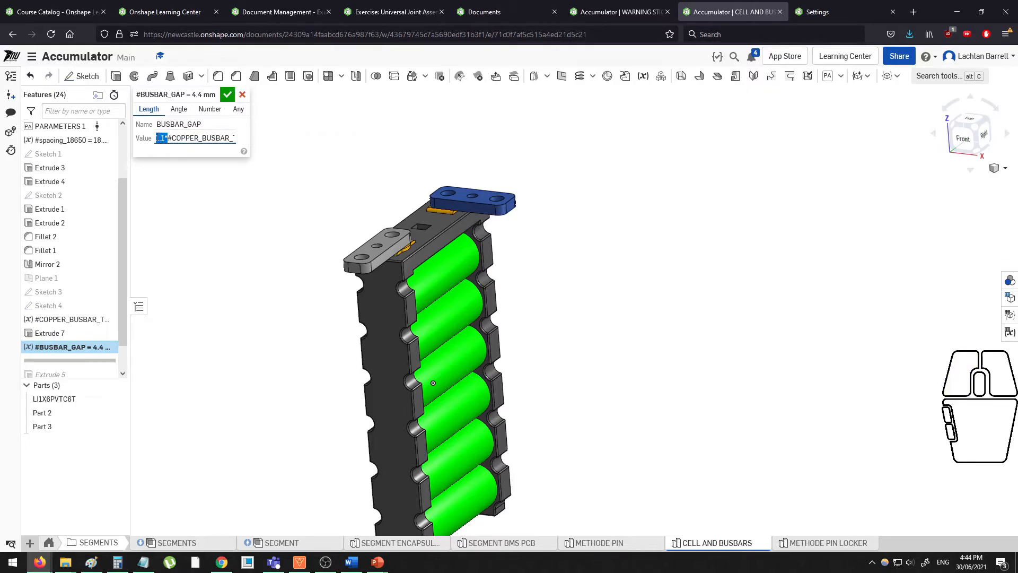
pyautogui.press('BackSpace')
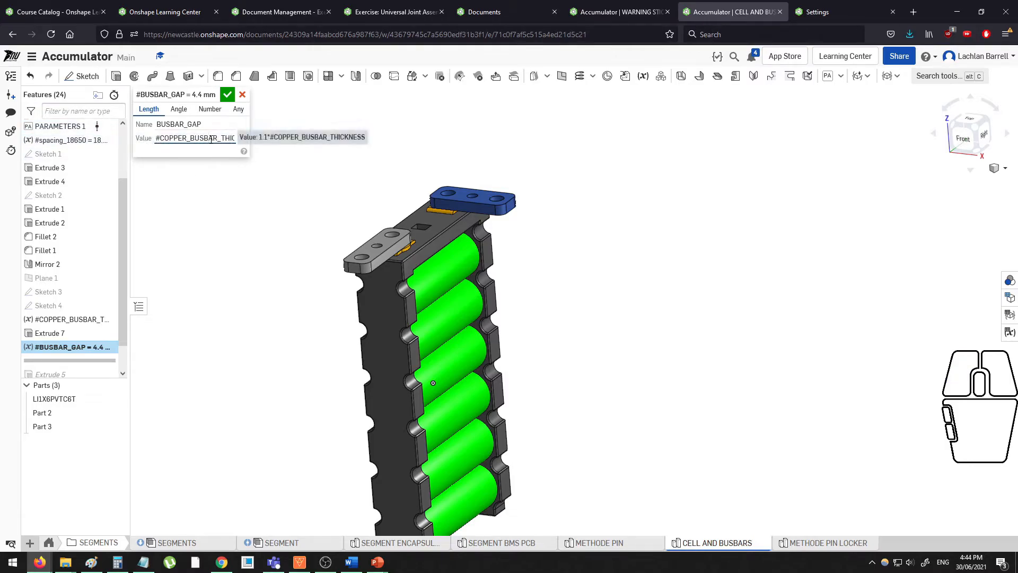
pyautogui.press('End')
pyautogui.write('/S[A')
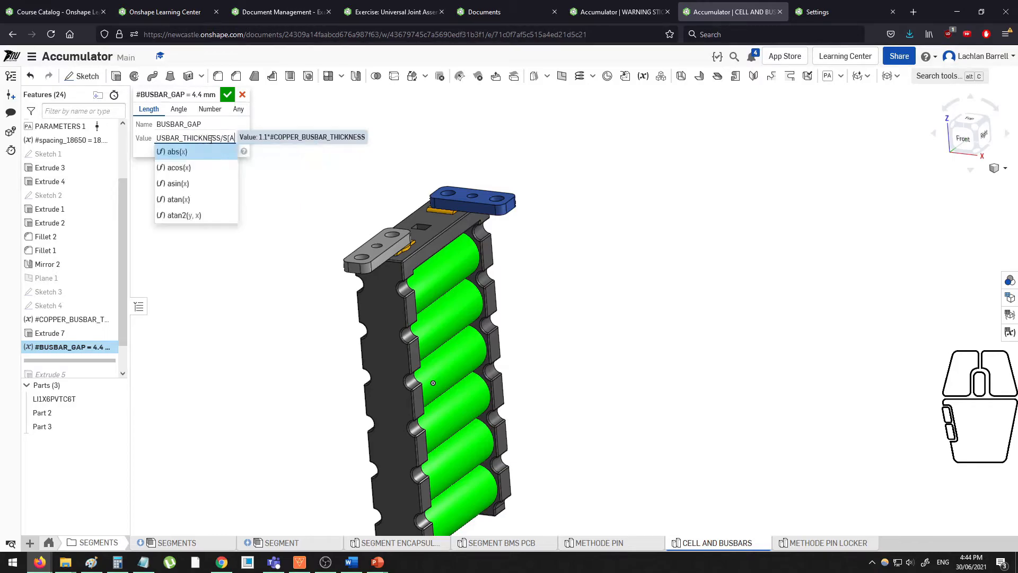
pyautogui.press('BackSpace')
pyautogui.press('BackSpace')
pyautogui.write('PA')
pyautogui.press('Return')
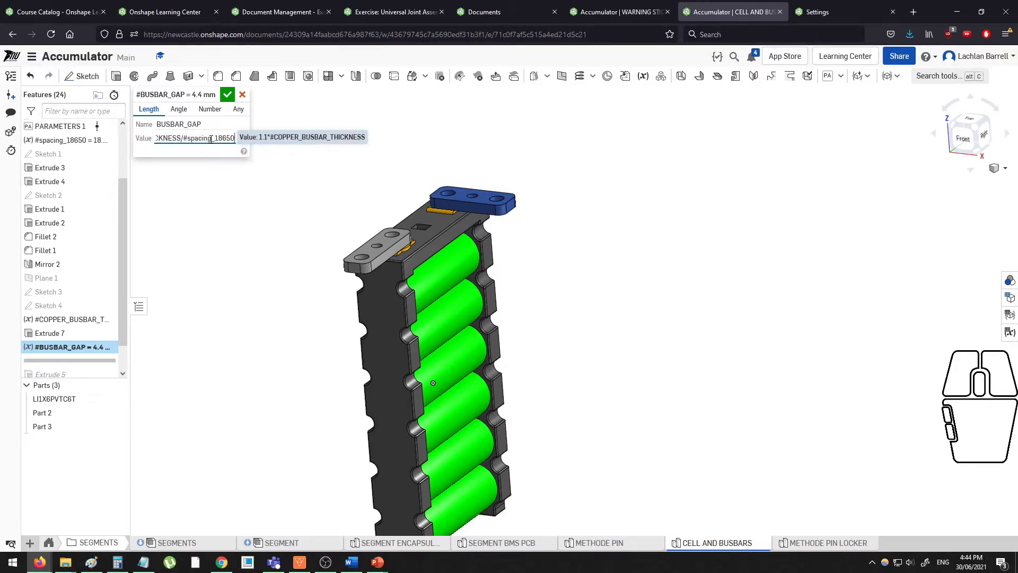
pyautogui.press('Return')
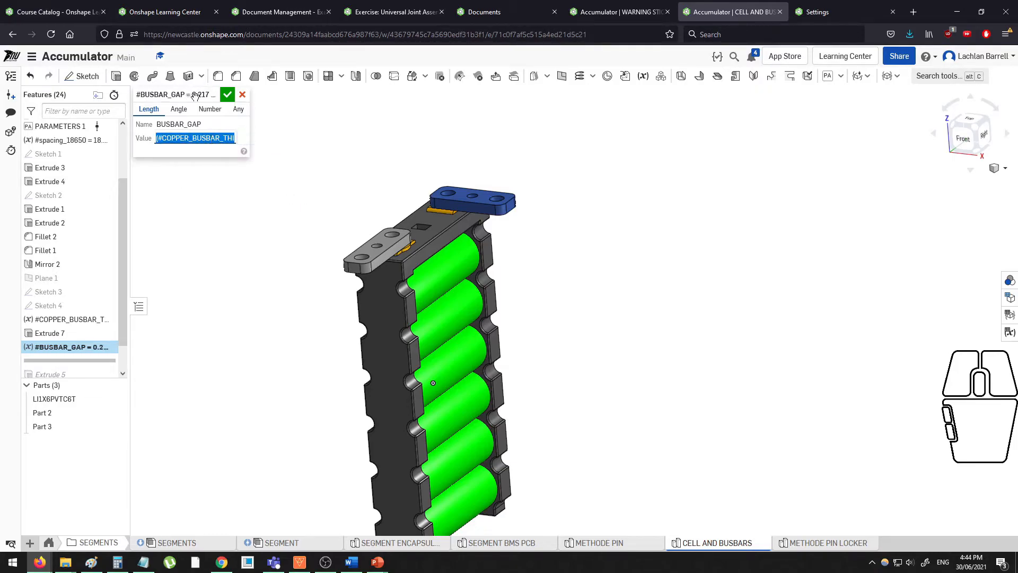
pyautogui.moveTo(184, 137); pyautogui.dragTo(155, 137)
pyautogui.click(179, 138)
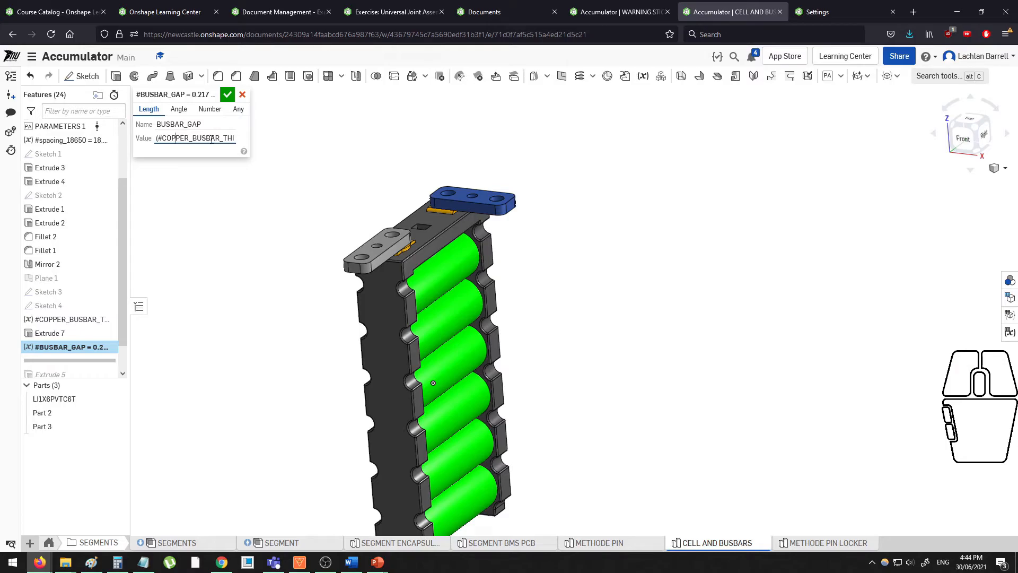
pyautogui.click(242, 96)
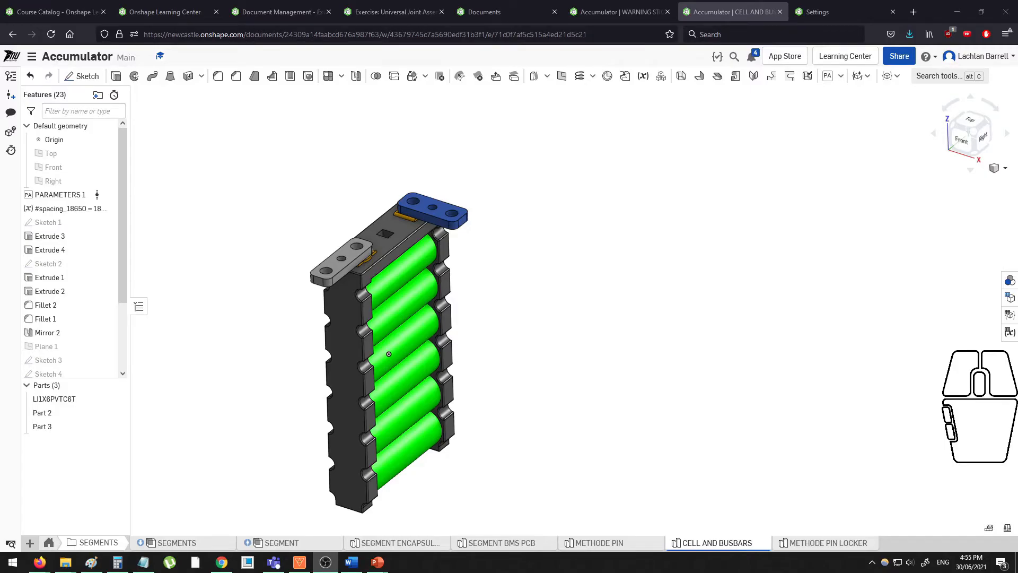
pyautogui.scroll(-3, 69, 239)
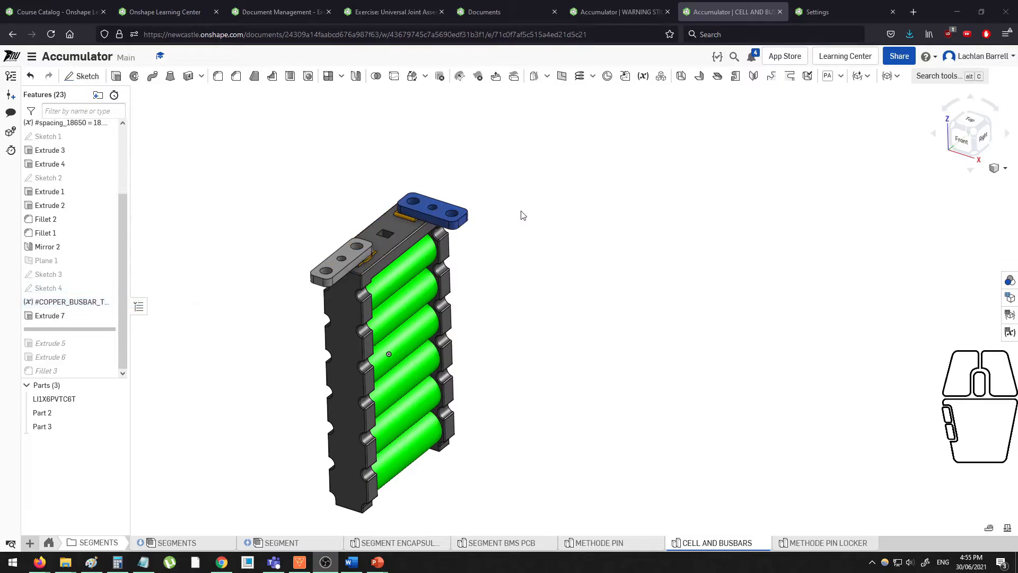
pyautogui.scroll(5, 302, 225)
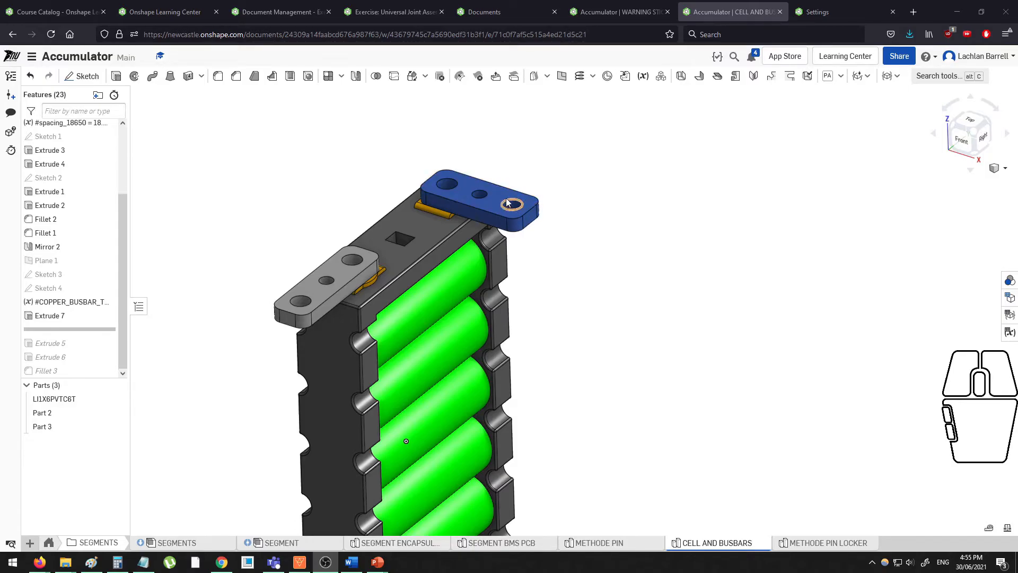
pyautogui.click(619, 195)
pyautogui.scroll(-3, 619, 198)
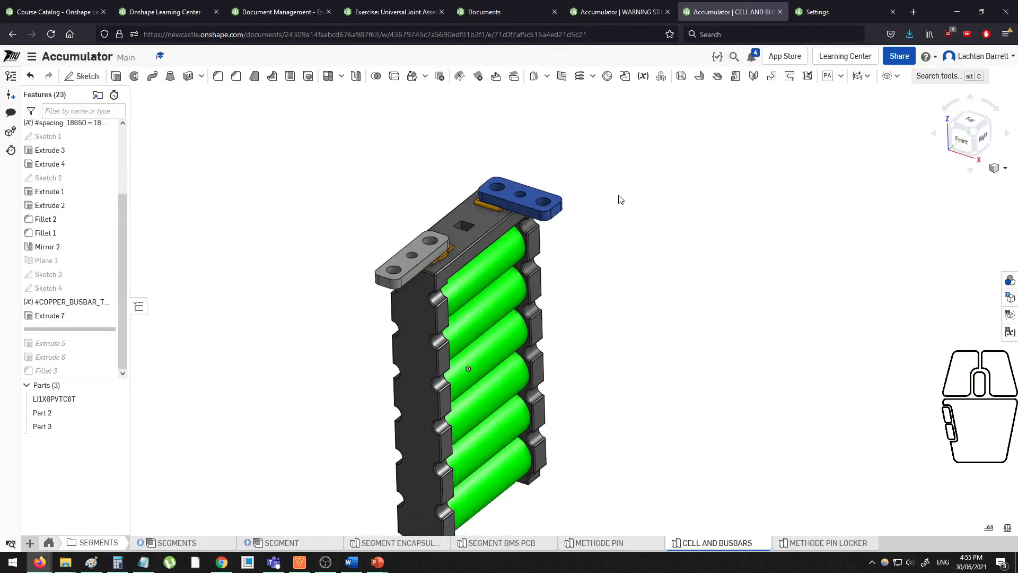
pyautogui.click(599, 191)
pyautogui.scroll(-1, 617, 195)
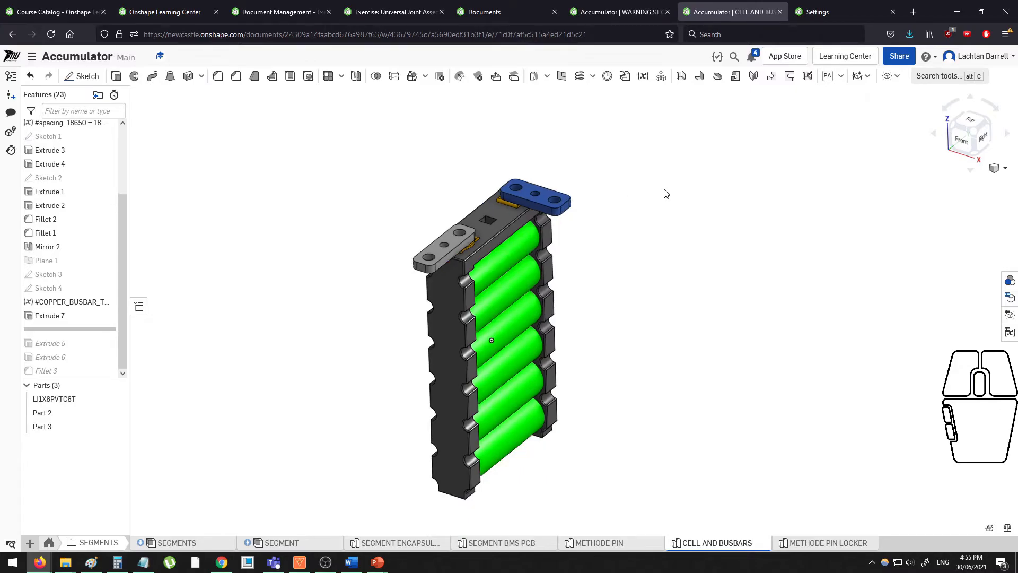
# Check the available custom features for PARAMETERS and open the PARAMETERS Feature Studio of the document.
pyautogui.scroll(2, 77, 231)
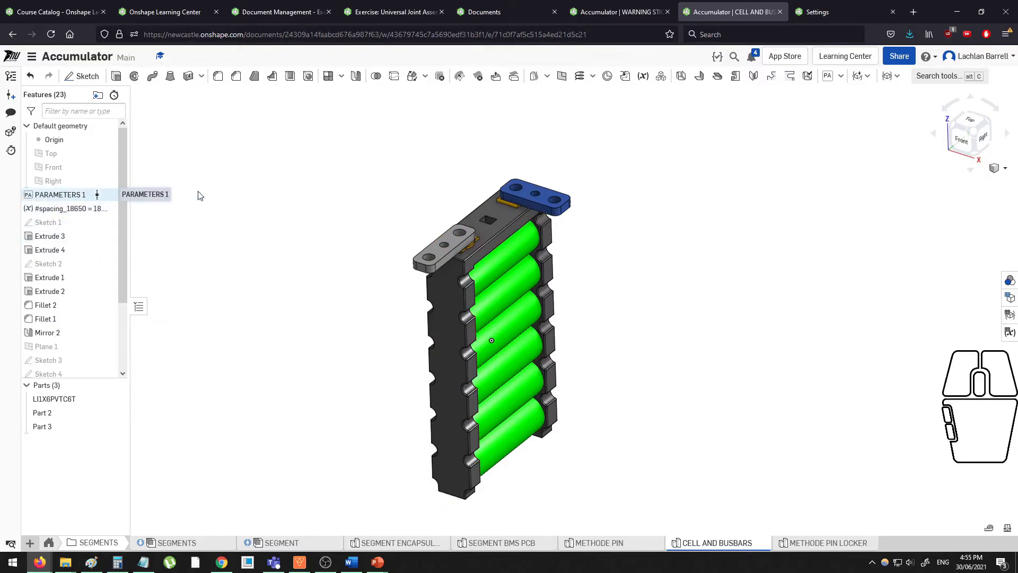
pyautogui.click(840, 77)
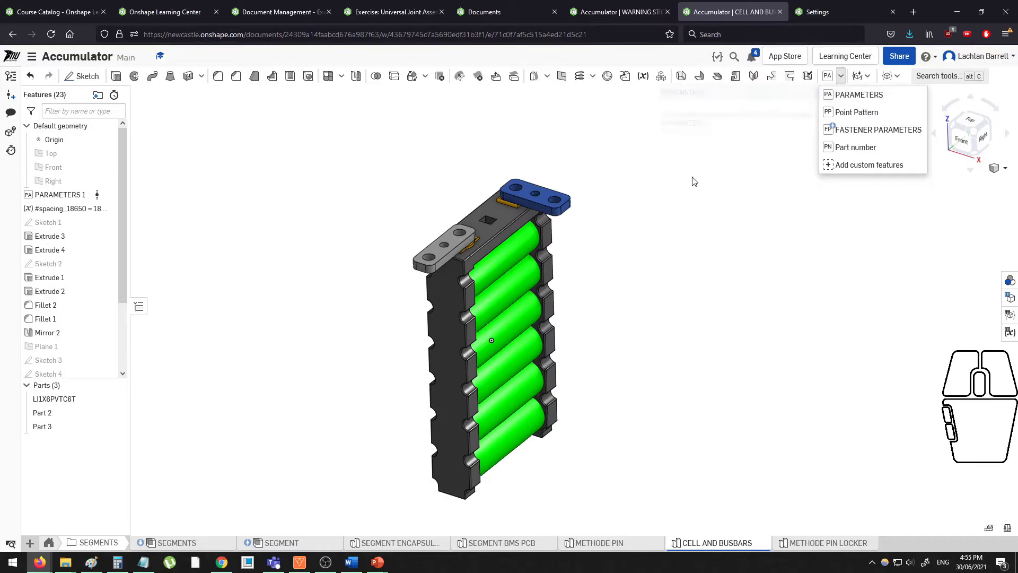
pyautogui.click(677, 283)
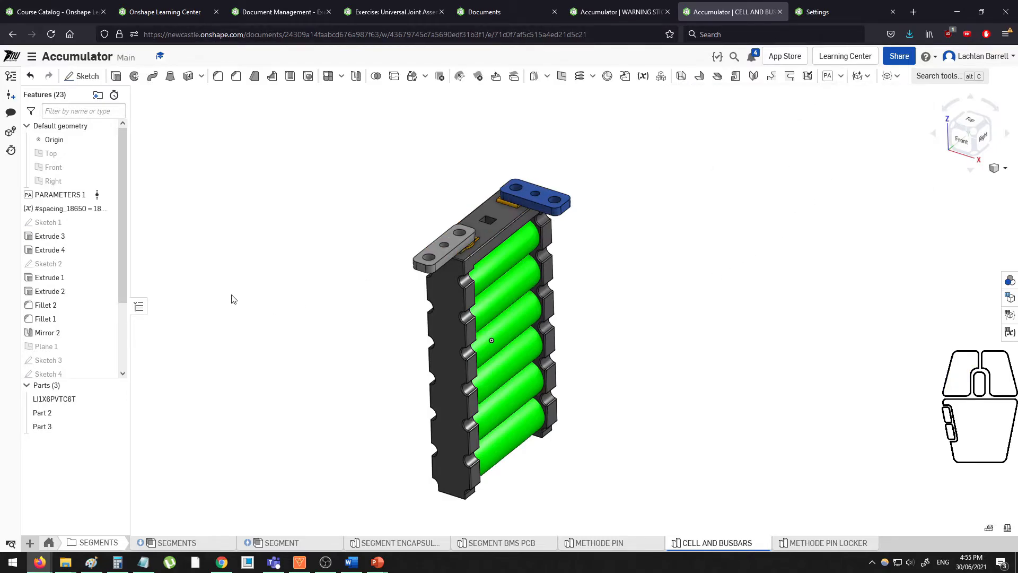
pyautogui.click(48, 542)
pyautogui.click(845, 542)
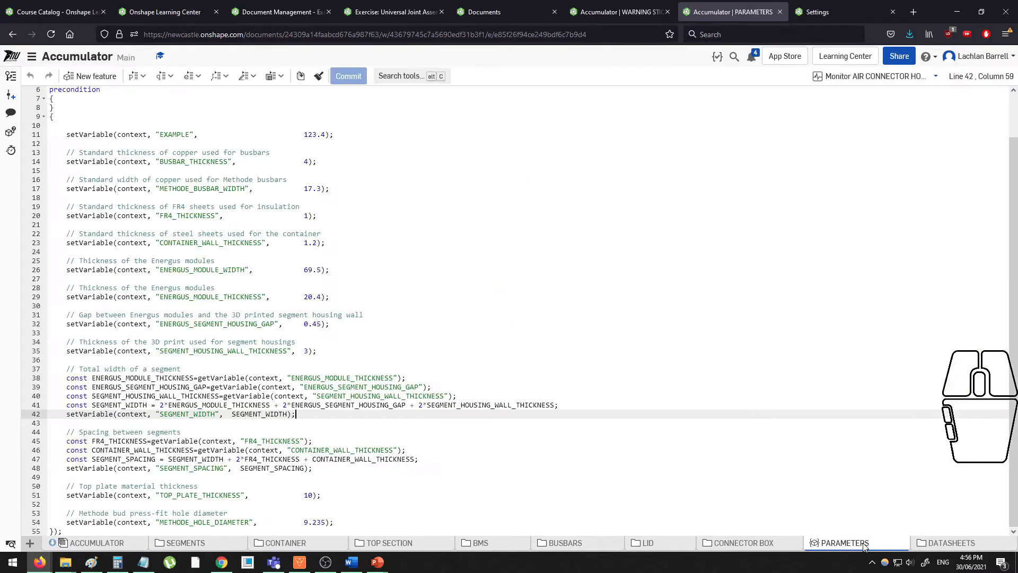
# Examine the fixed-value setVariable definitions in the PARAMETERS script, starting with the name and value of BUSBAR_THICKNESS.
pyautogui.click(361, 287)
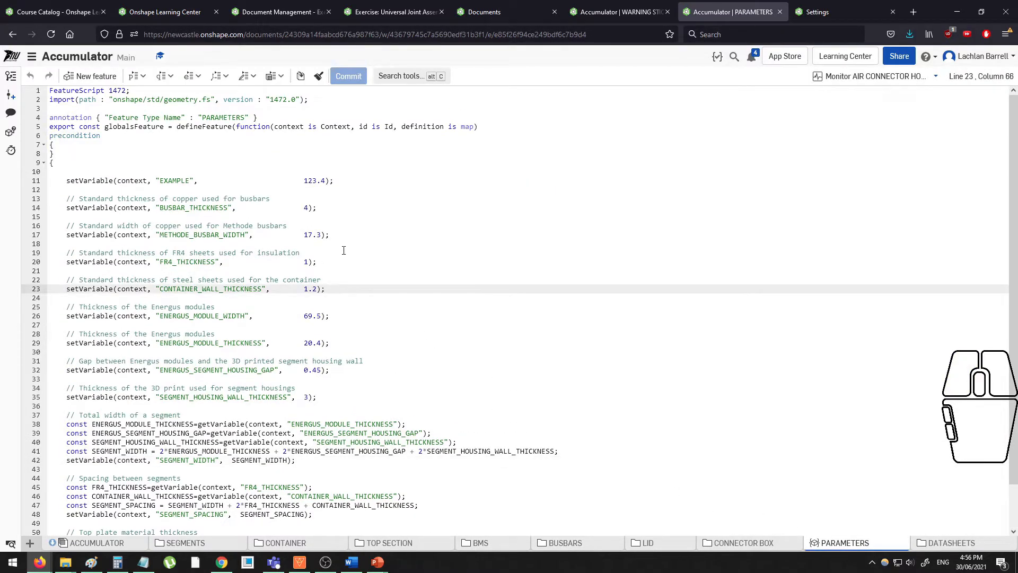
pyautogui.click(257, 207)
pyautogui.doubleClick(178, 208)
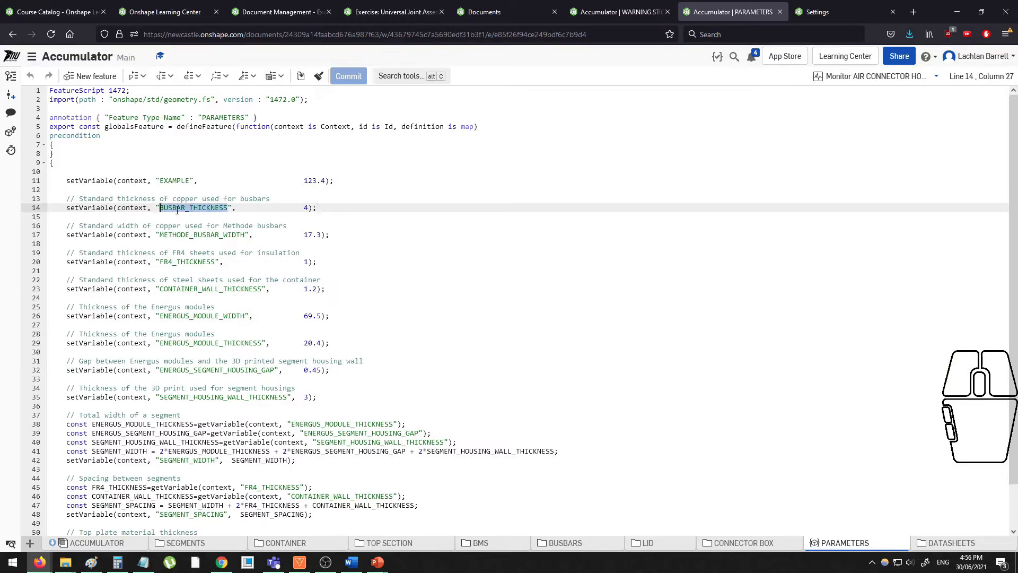
pyautogui.moveTo(304, 206); pyautogui.dragTo(310, 206)
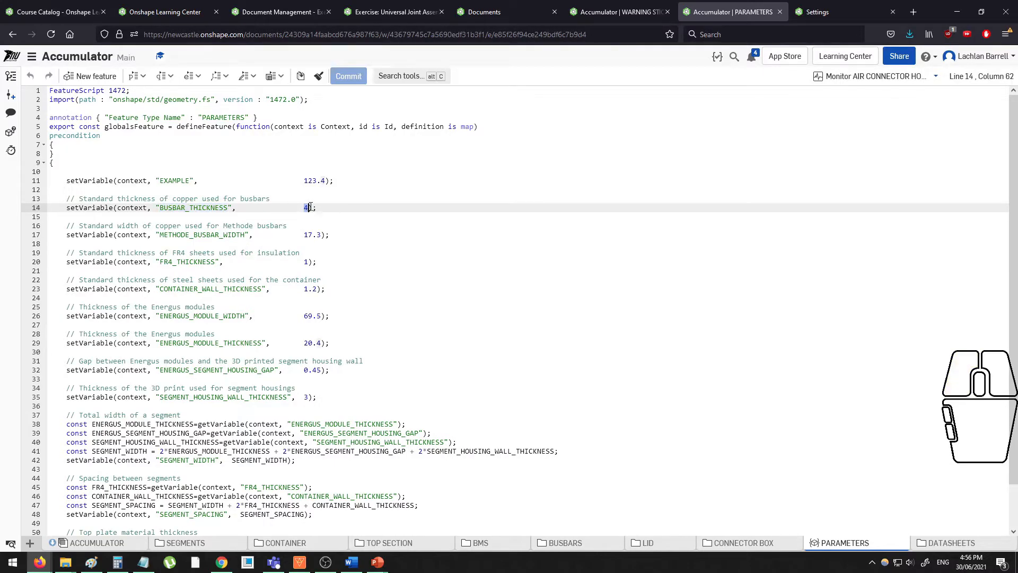
pyautogui.click(352, 234)
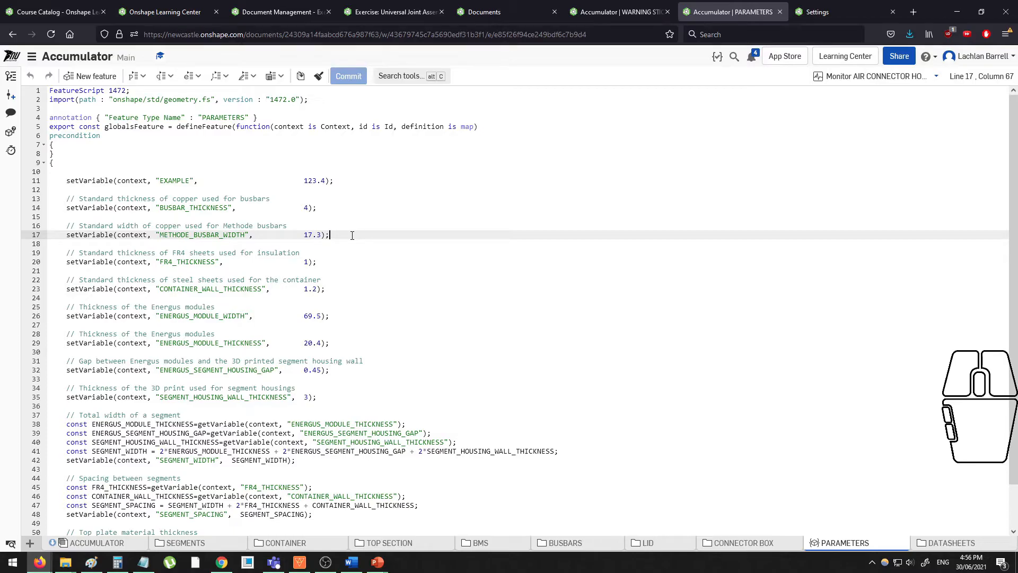
pyautogui.moveTo(254, 189); pyautogui.dragTo(295, 323)
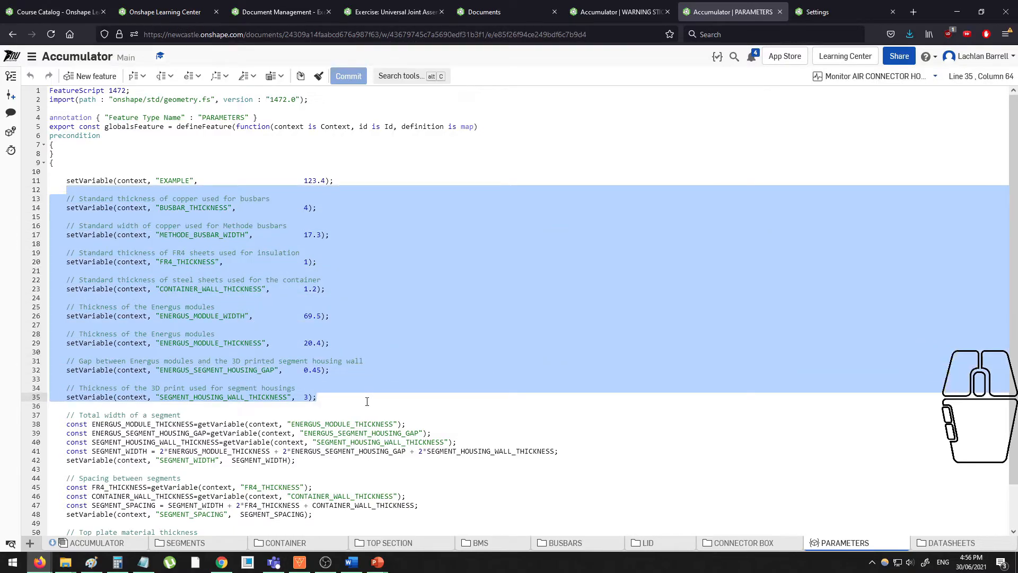
pyautogui.click(367, 402)
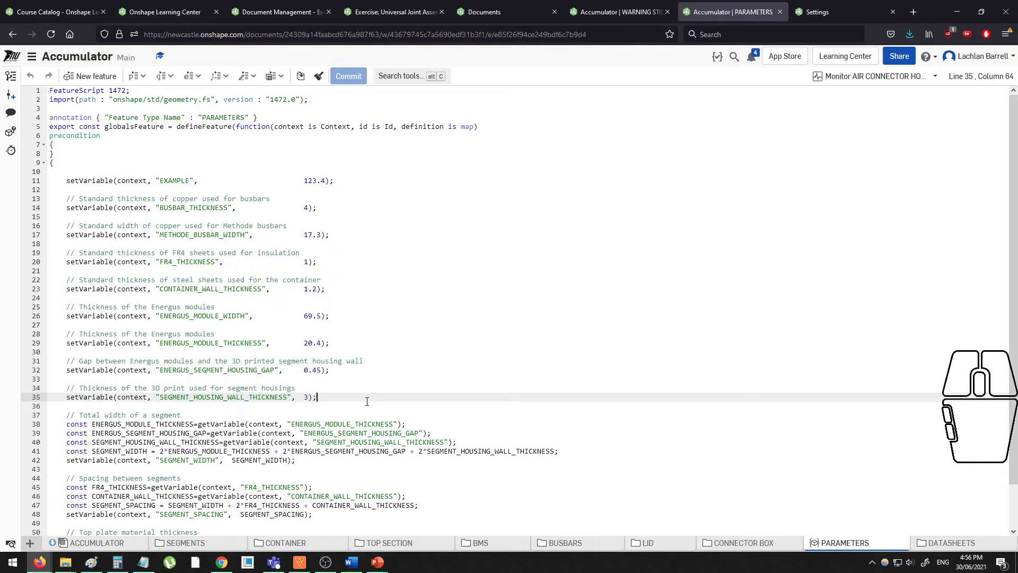
# Examine the code that calculates the total segment width from other variables and stores it as SEGMENT_WIDTH.
pyautogui.scroll(-2, 367, 352)
pyautogui.click(232, 378)
pyautogui.moveTo(65, 377); pyautogui.dragTo(330, 415)
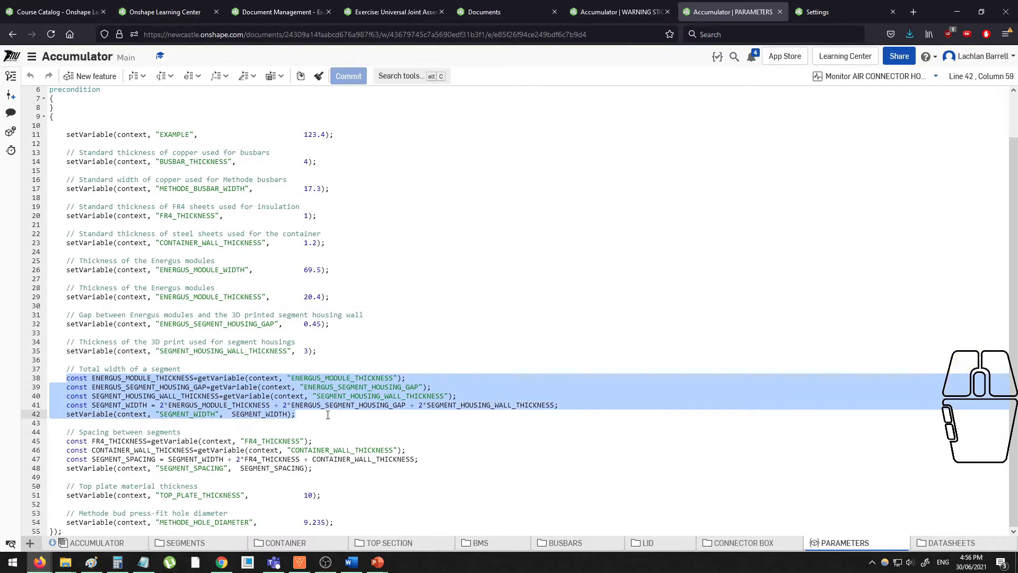
pyautogui.click(304, 415)
pyautogui.click(165, 415)
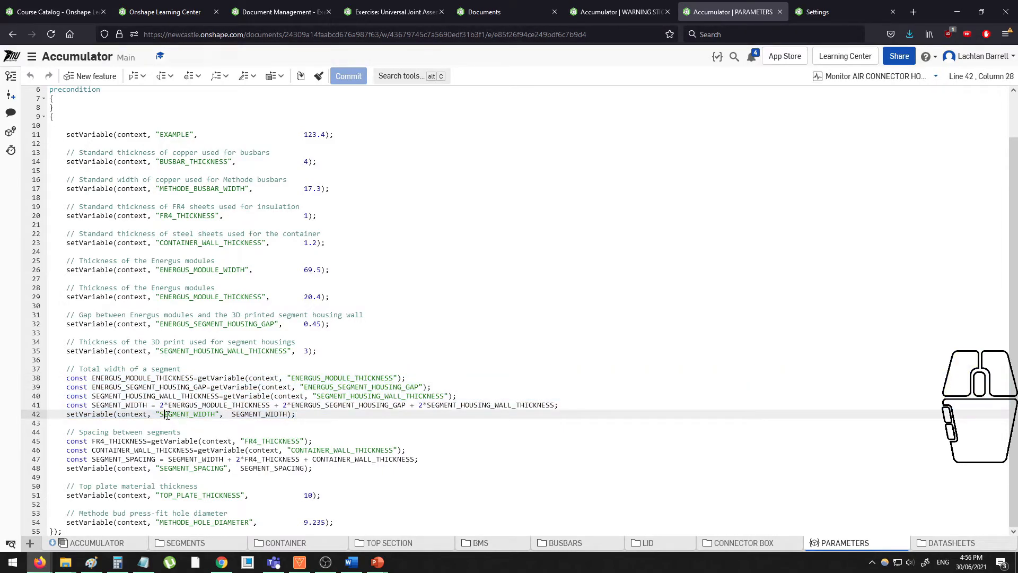
pyautogui.doubleClick(250, 414)
pyautogui.click(325, 414)
# Examine the SEGMENT_SPACING calculation and the line that stores it as a variable.
pyautogui.click(242, 460)
pyautogui.click(405, 468)
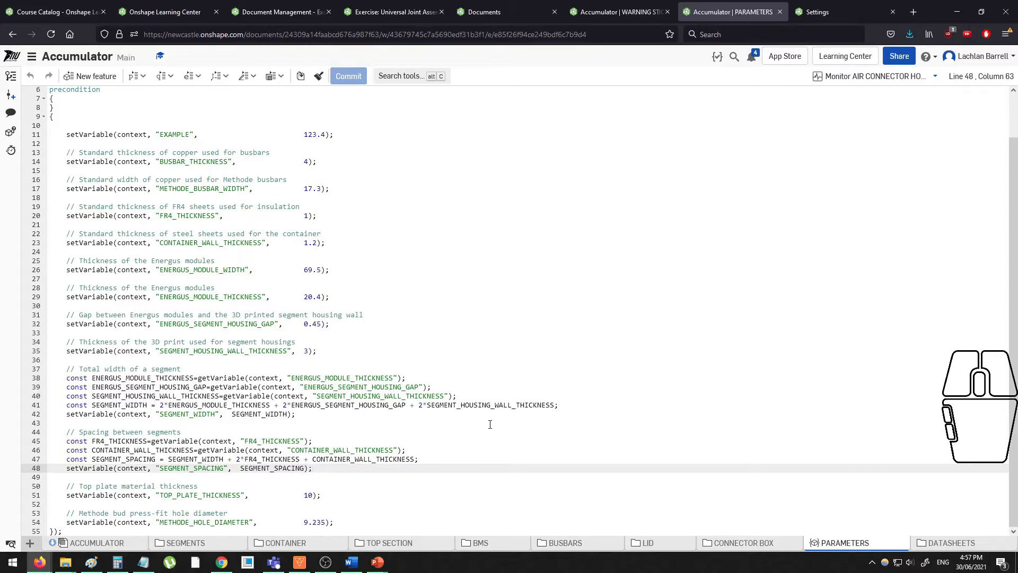
pyautogui.scroll(2, 490, 424)
pyautogui.click(400, 400)
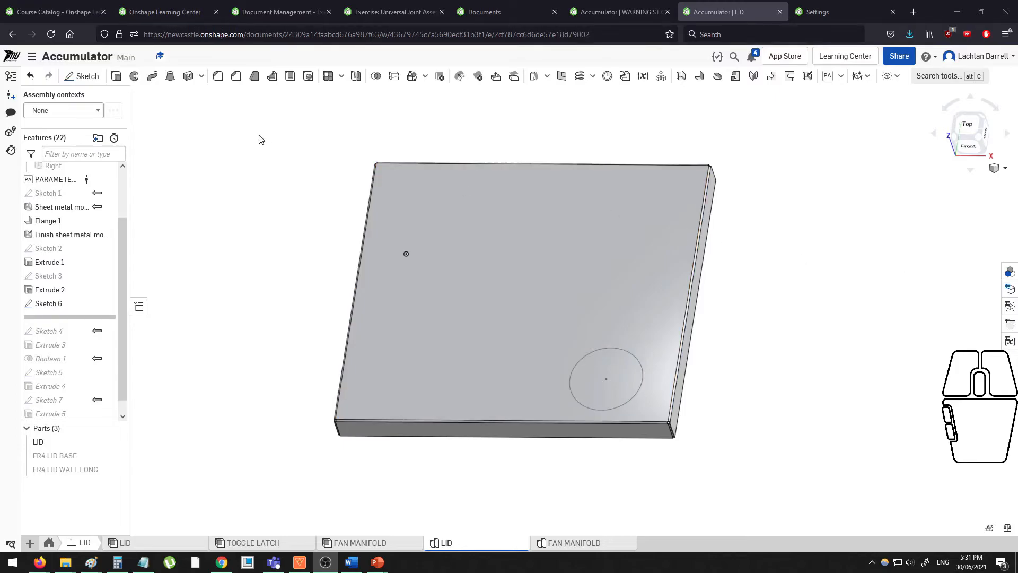
# Open Sketch 6 in the LID part studio to view its circle and sketch tools, and close it without changes.
pyautogui.click(295, 142)
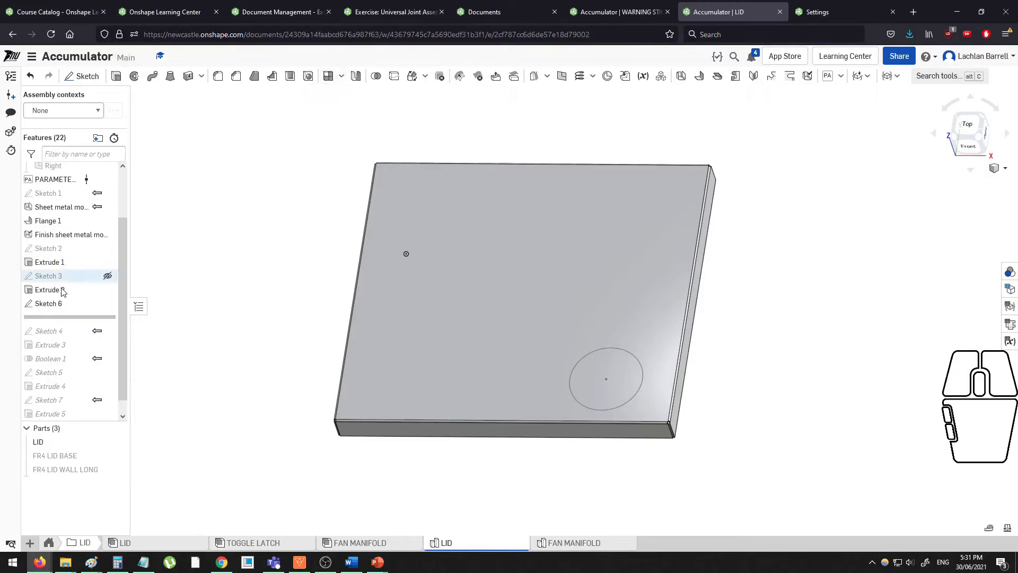
pyautogui.doubleClick(53, 303)
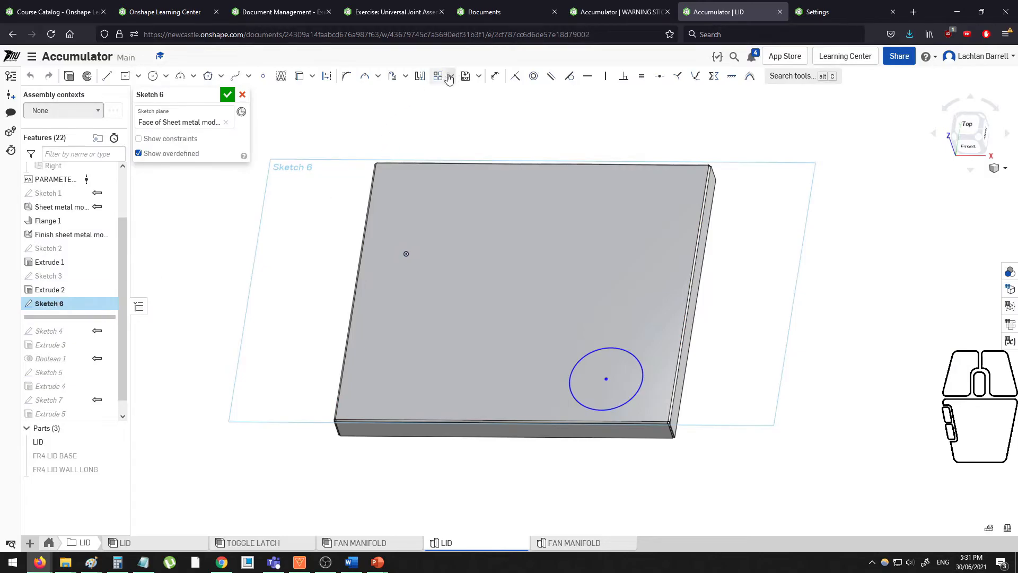
pyautogui.click(242, 95)
pyautogui.click(273, 160)
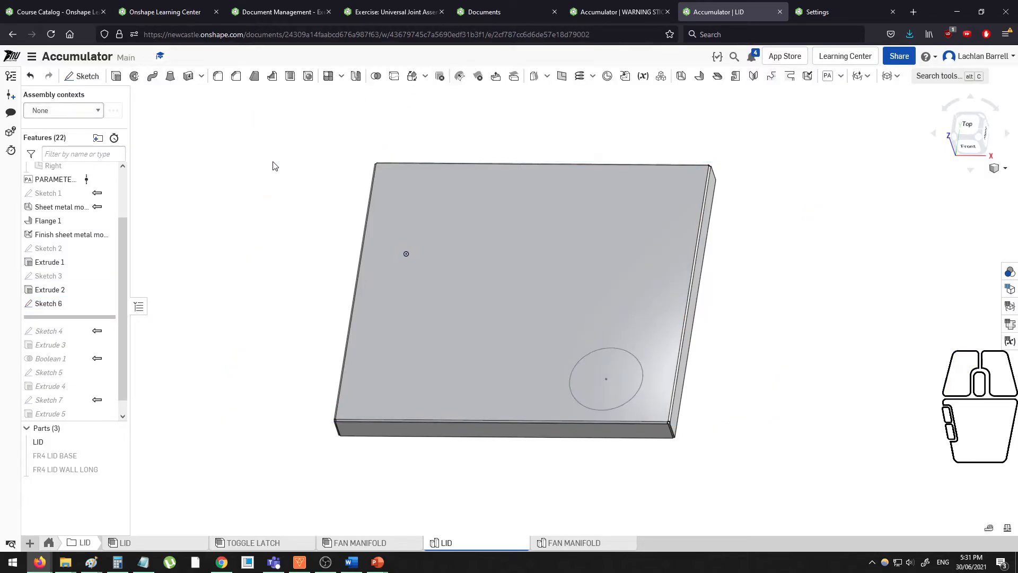
# Cut the Sketch 6 circle through the whole lid with a Remove extrude set to Through all.
pyautogui.moveTo(277, 173); pyautogui.dragTo(293, 190, button='middle')
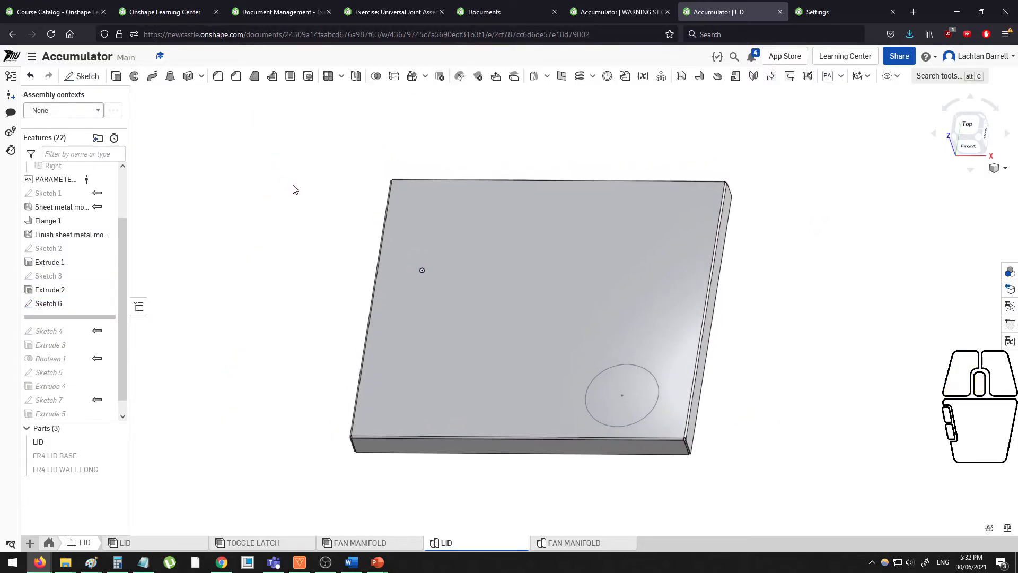
pyautogui.click(341, 76)
pyautogui.click(116, 76)
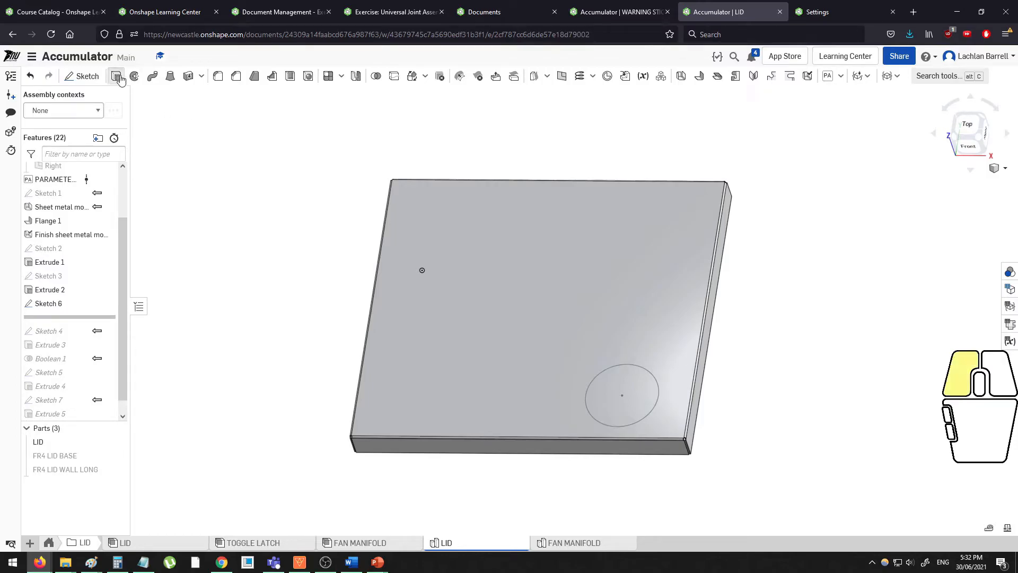
pyautogui.click(620, 377)
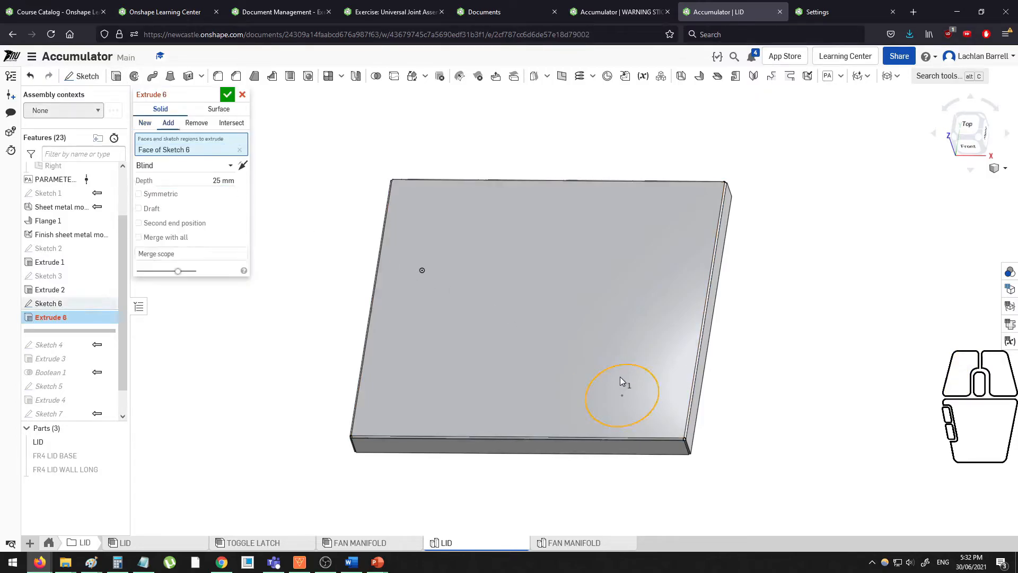
pyautogui.click(196, 122)
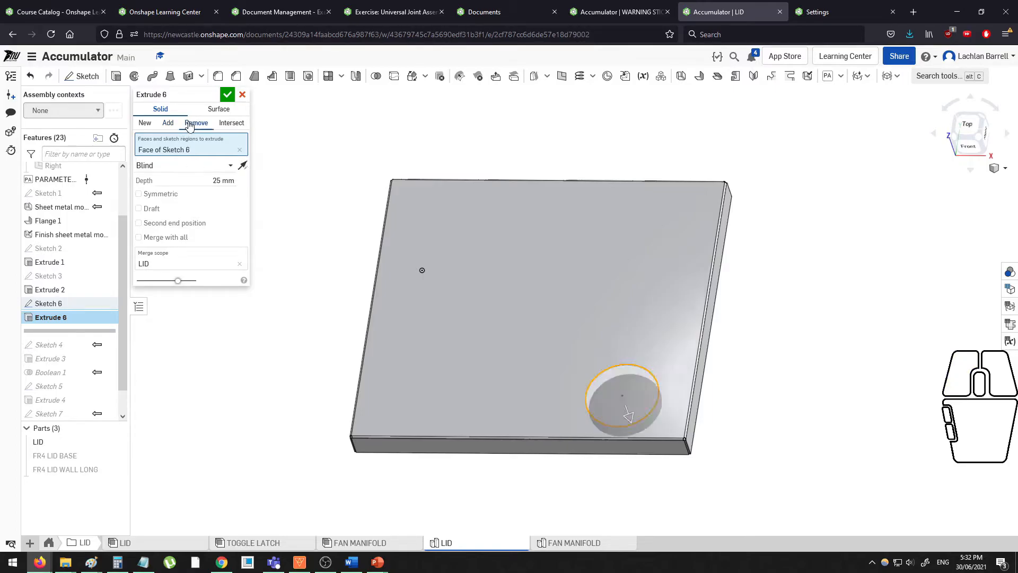
pyautogui.click(189, 166)
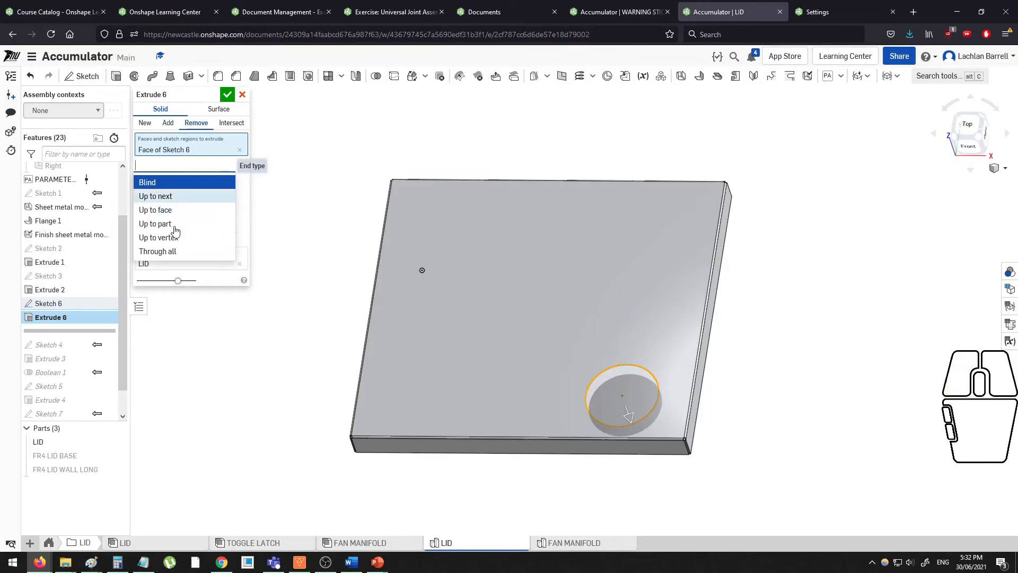
pyautogui.click(179, 250)
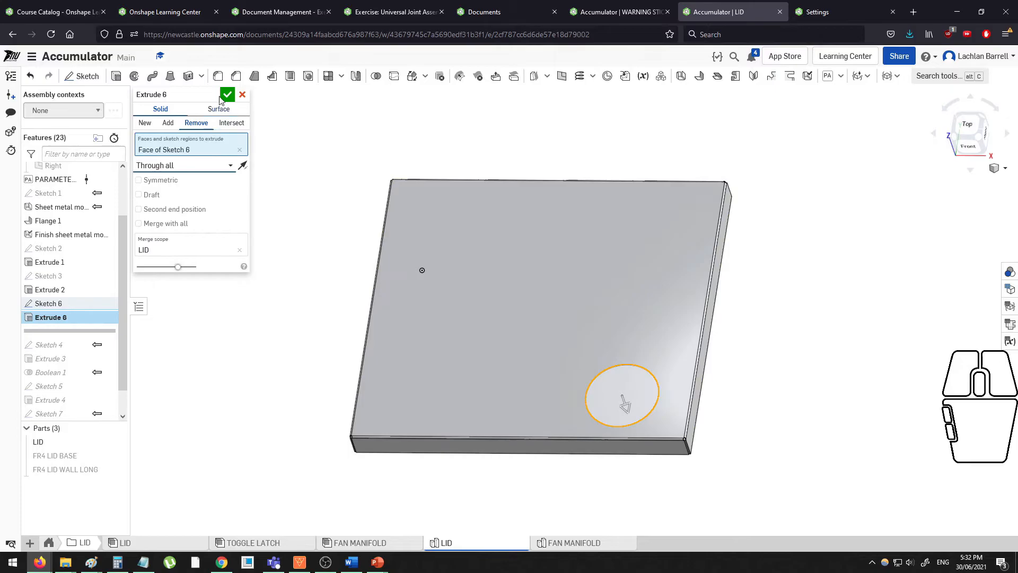
pyautogui.click(226, 94)
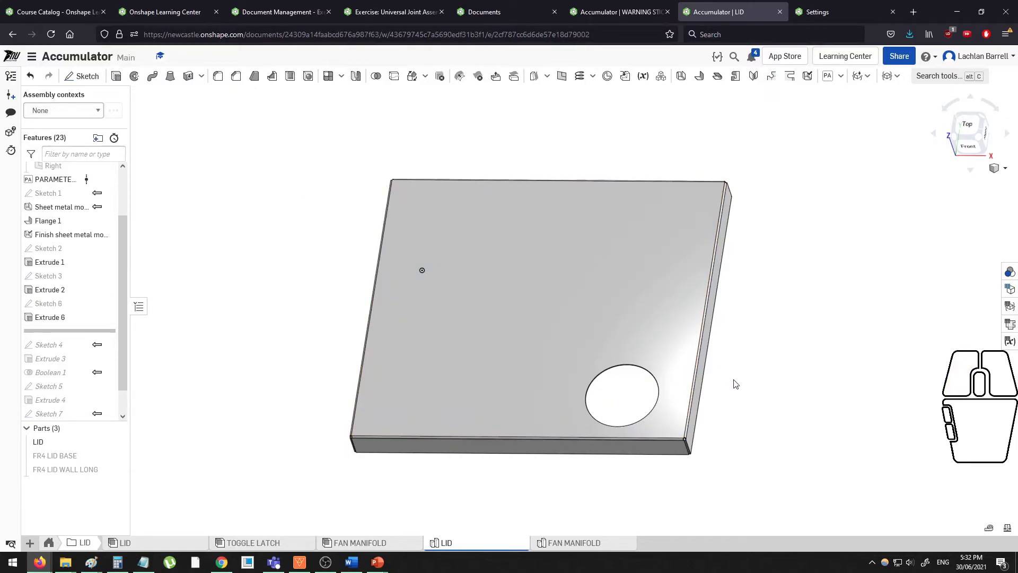
# Start a linear feature pattern of the Extrude 6 hole, using the lid's front edge as its direction.
pyautogui.scroll(2, 742, 403)
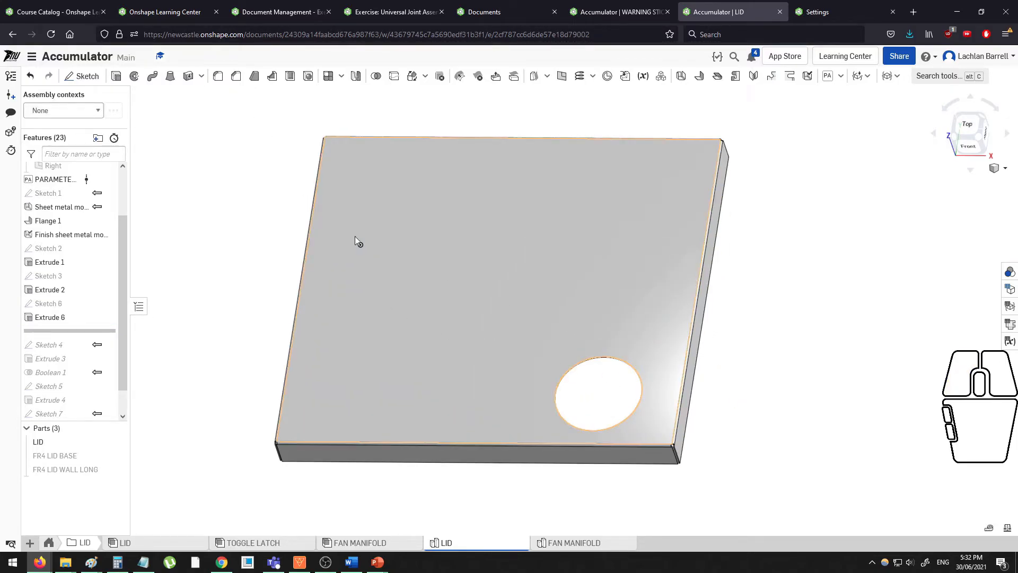
pyautogui.click(328, 76)
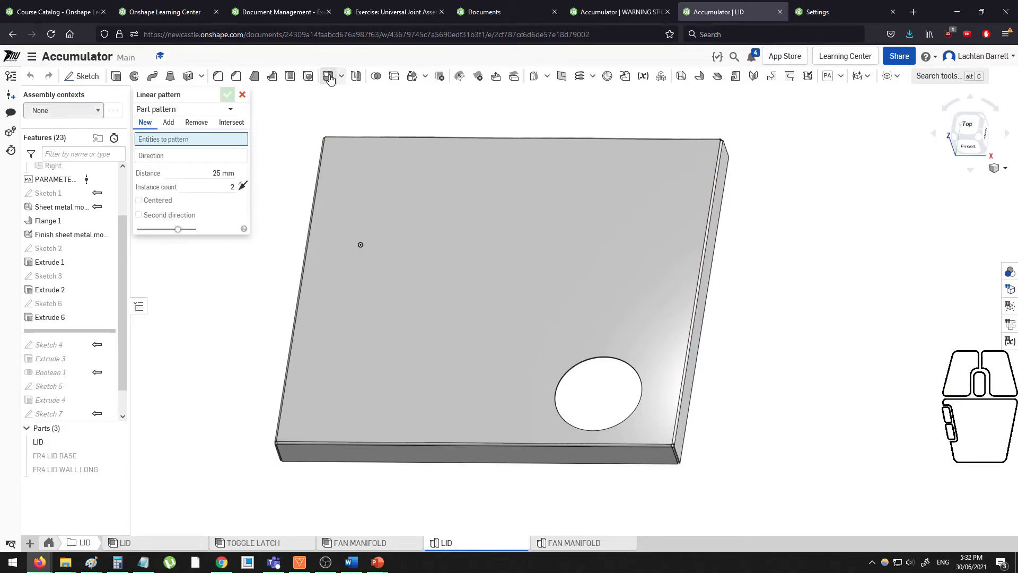
pyautogui.click(190, 111)
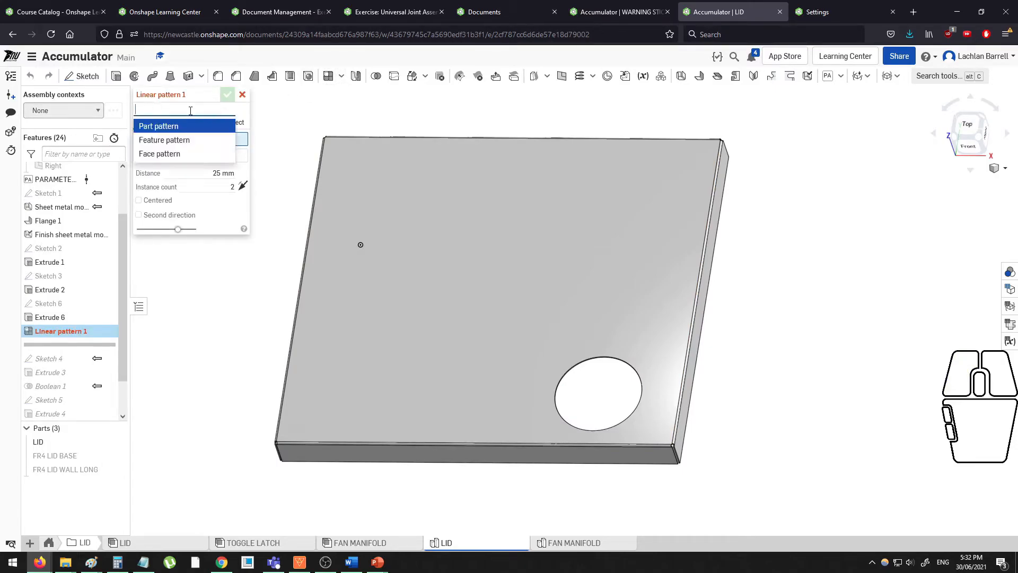
pyautogui.click(164, 140)
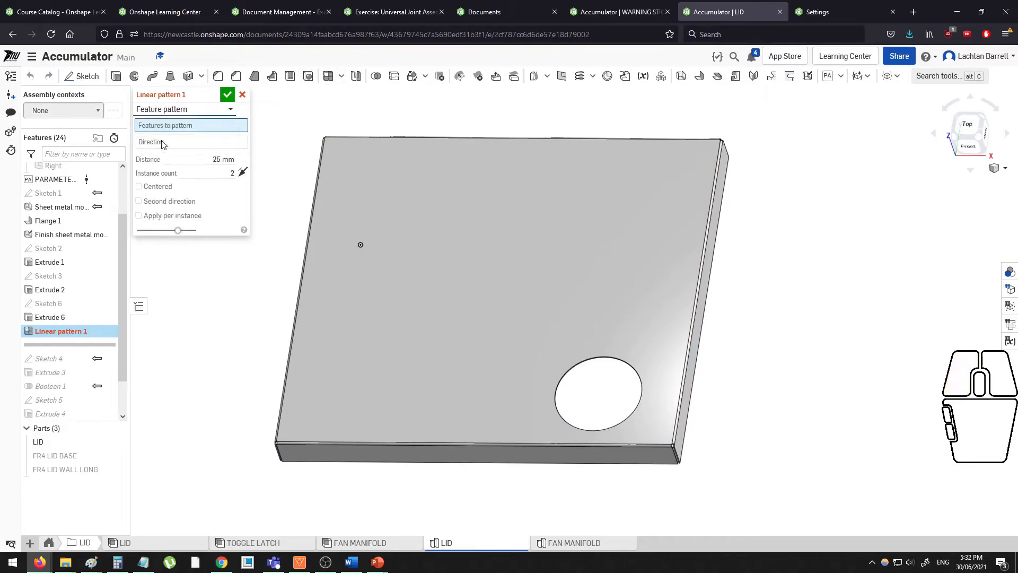
pyautogui.click(58, 318)
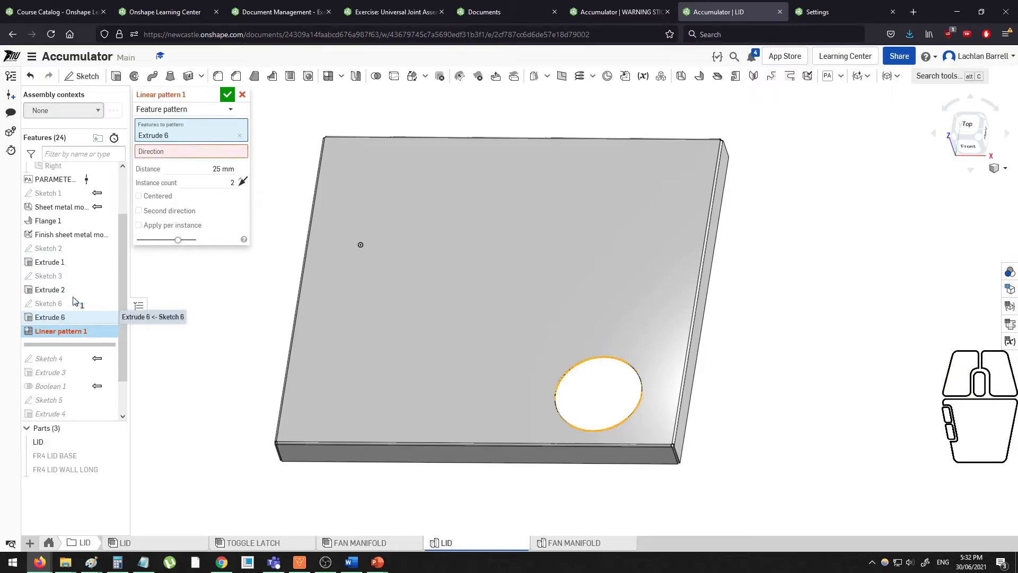
pyautogui.click(160, 152)
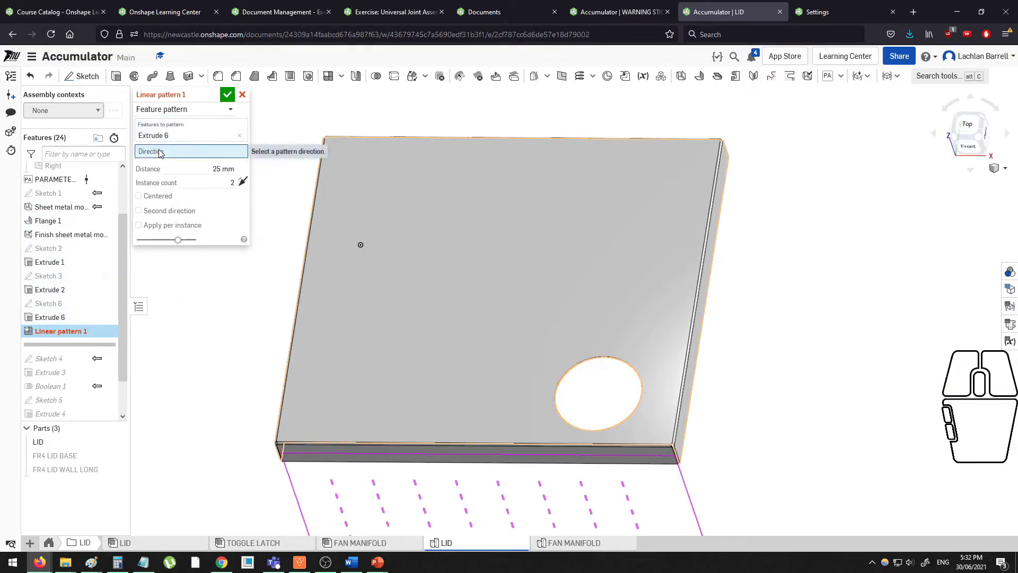
pyautogui.click(544, 443)
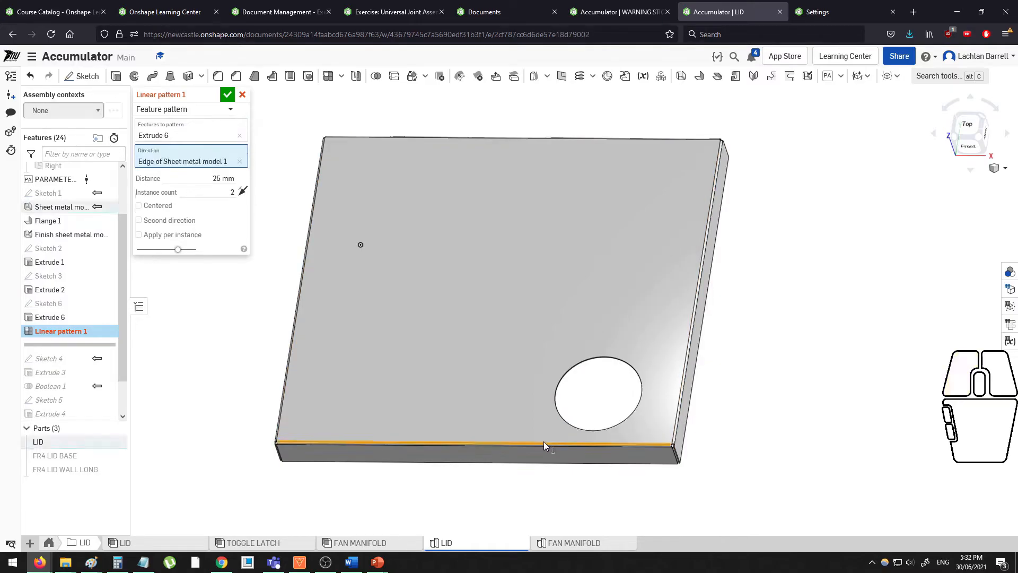
# Reverse the hole pattern's direction and create it with 3 instances spaced 130 mm apart.
pyautogui.click(243, 191)
pyautogui.click(228, 192)
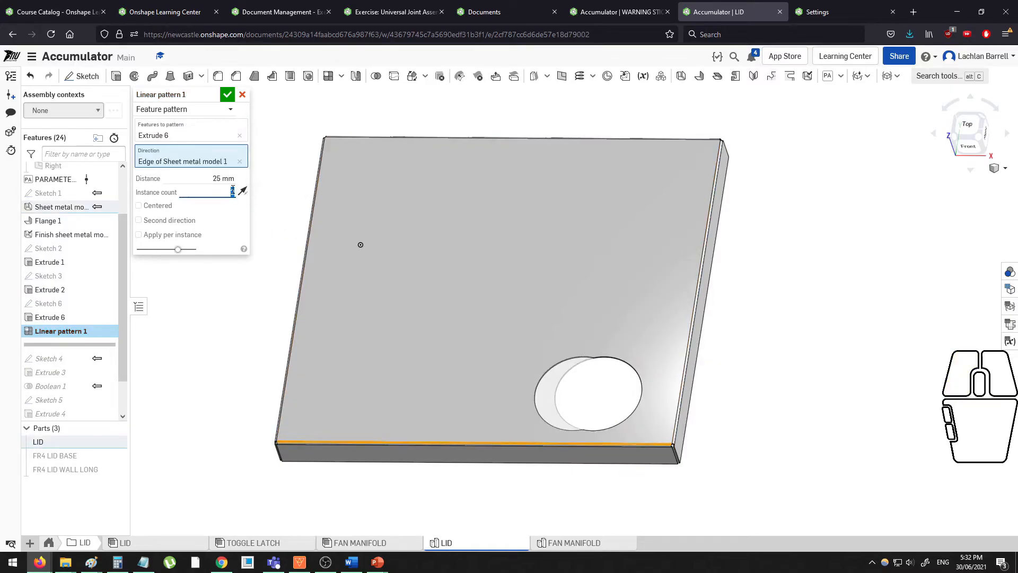
pyautogui.click(228, 178)
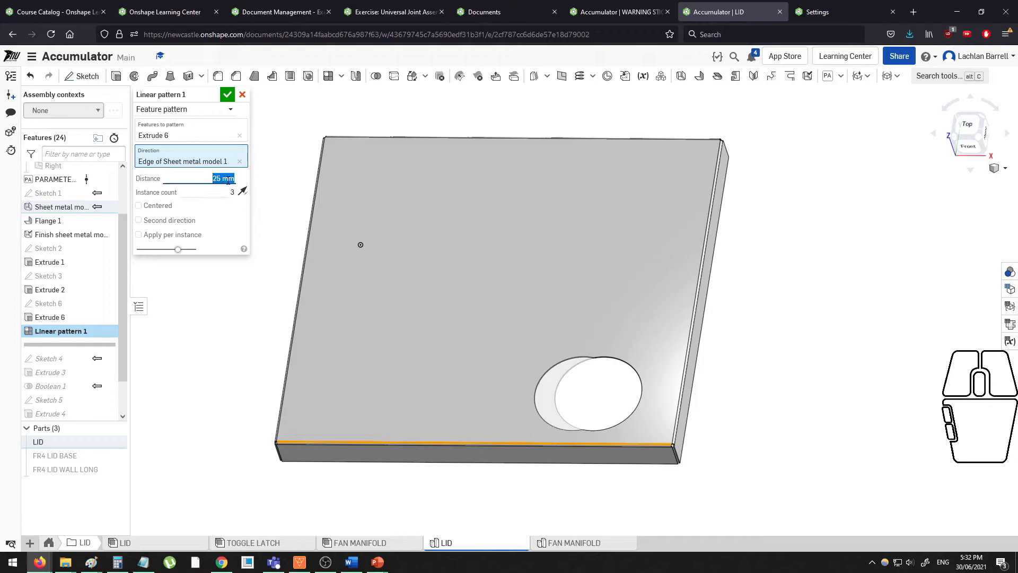
pyautogui.write('100')
pyautogui.press('Return')
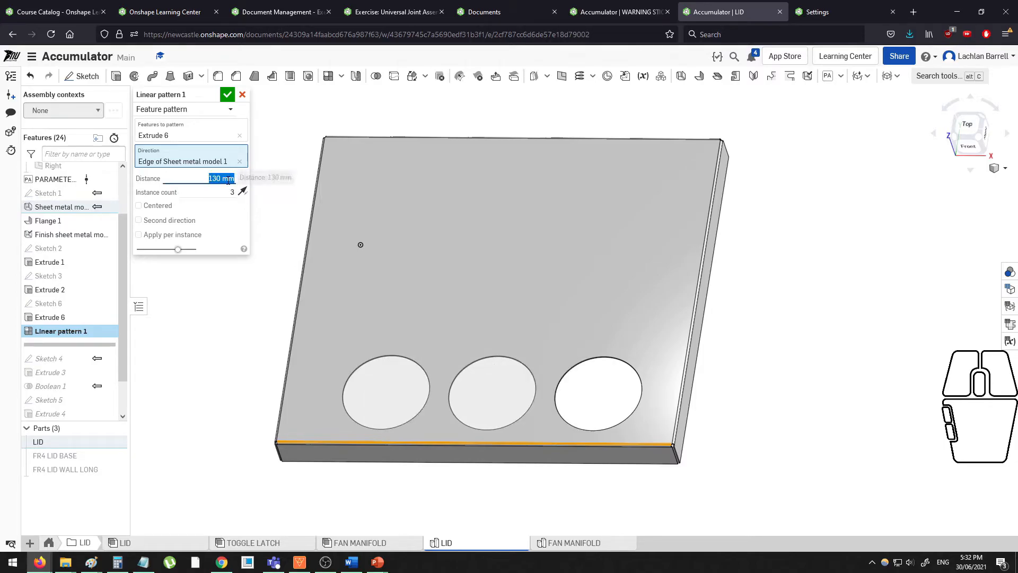
pyautogui.scroll(-2, 364, 233)
pyautogui.moveTo(440, 281); pyautogui.dragTo(509, 321, button='middle')
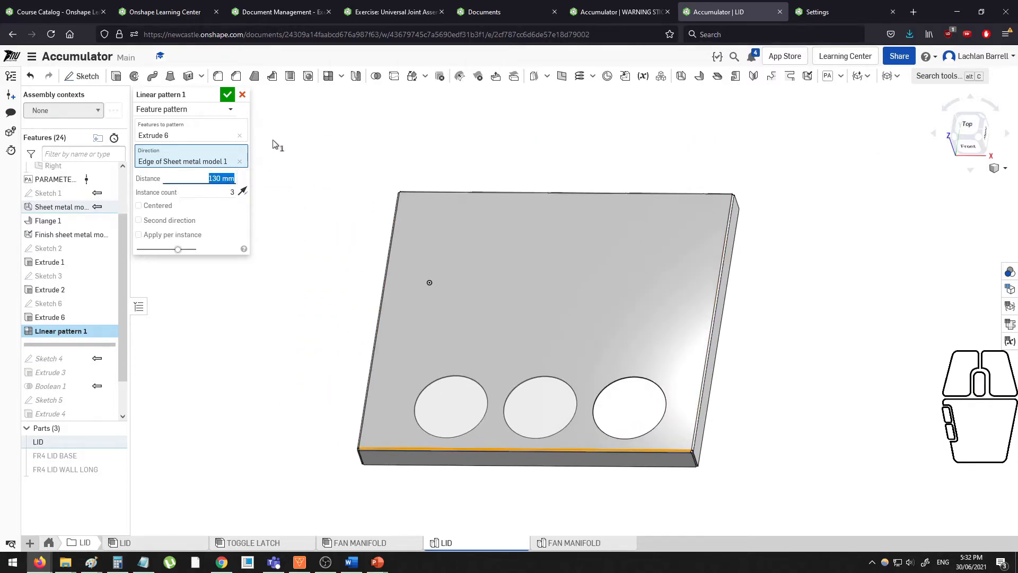
pyautogui.click(227, 94)
pyautogui.moveTo(356, 235); pyautogui.dragTo(357, 235, button='middle')
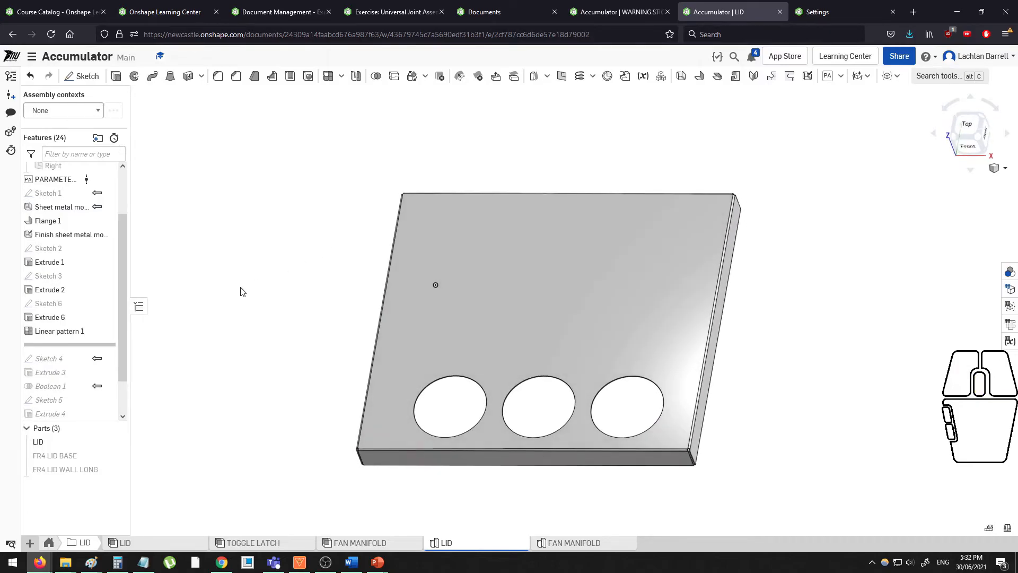
# Review the regeneration times of the part studio's features and close the list.
pyautogui.click(114, 139)
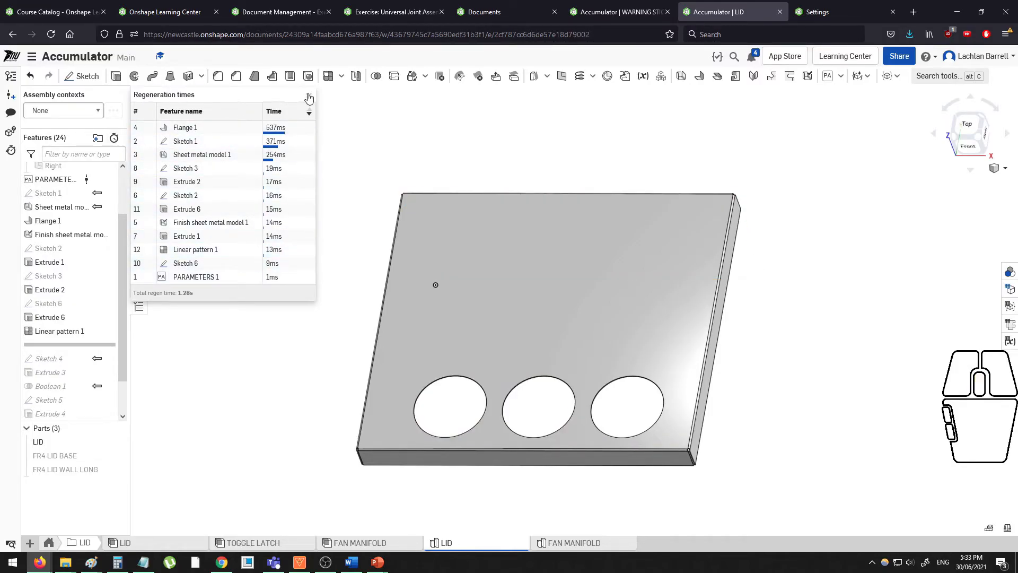
pyautogui.click(309, 96)
pyautogui.moveTo(311, 191); pyautogui.dragTo(320, 206, button='middle')
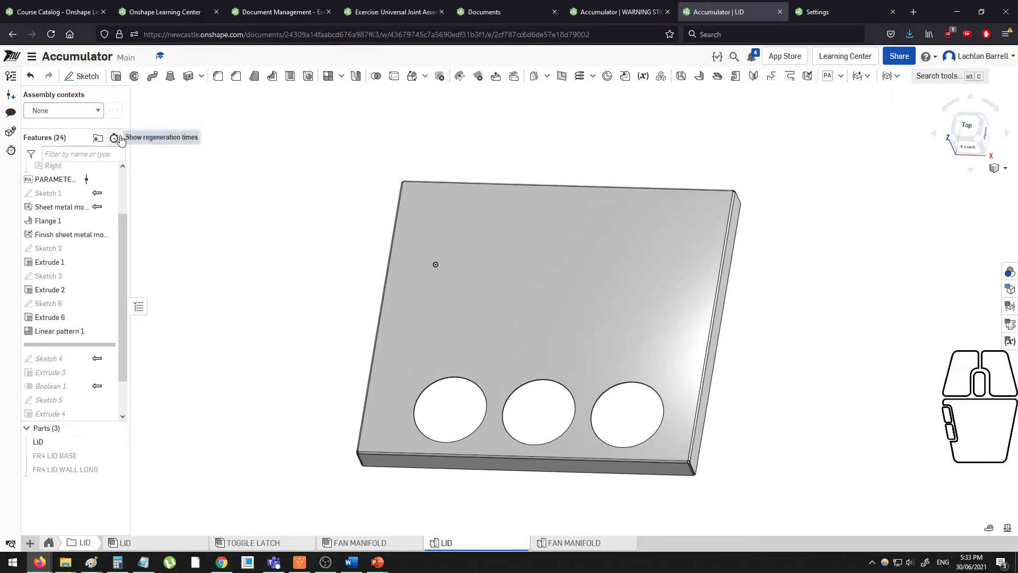
# Edit Linear pattern 1 into a face pattern that uses the inner face of the Extrude 6 hole.
pyautogui.doubleClick(94, 332)
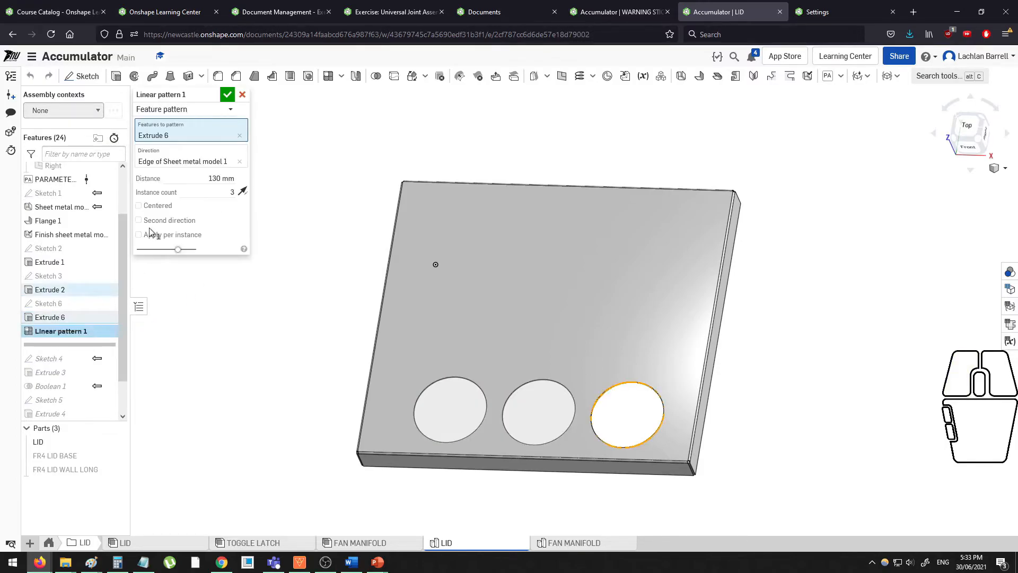
pyautogui.click(170, 111)
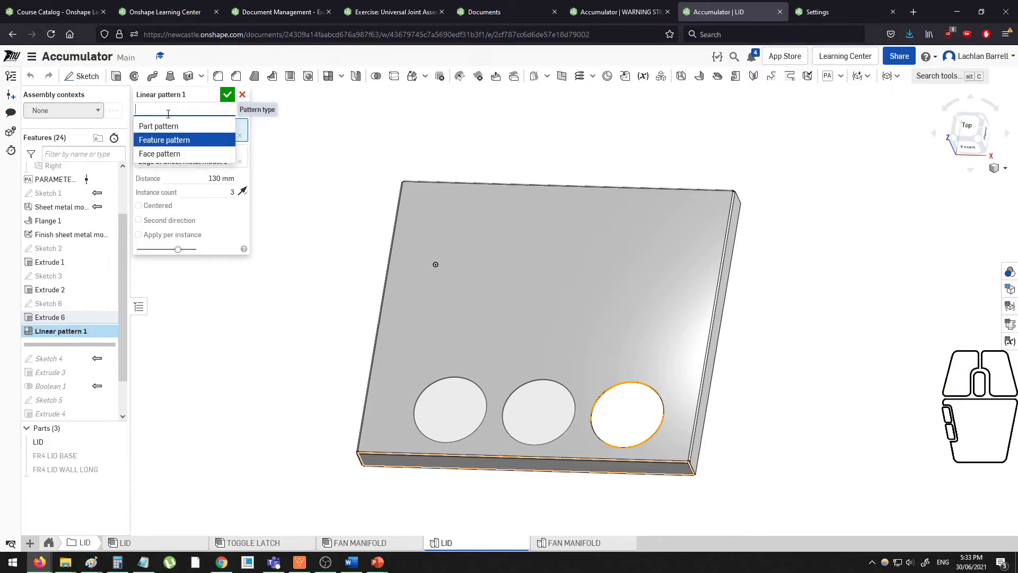
pyautogui.click(170, 154)
pyautogui.scroll(5, 612, 412)
pyautogui.moveTo(611, 412); pyautogui.dragTo(628, 302, button='right')
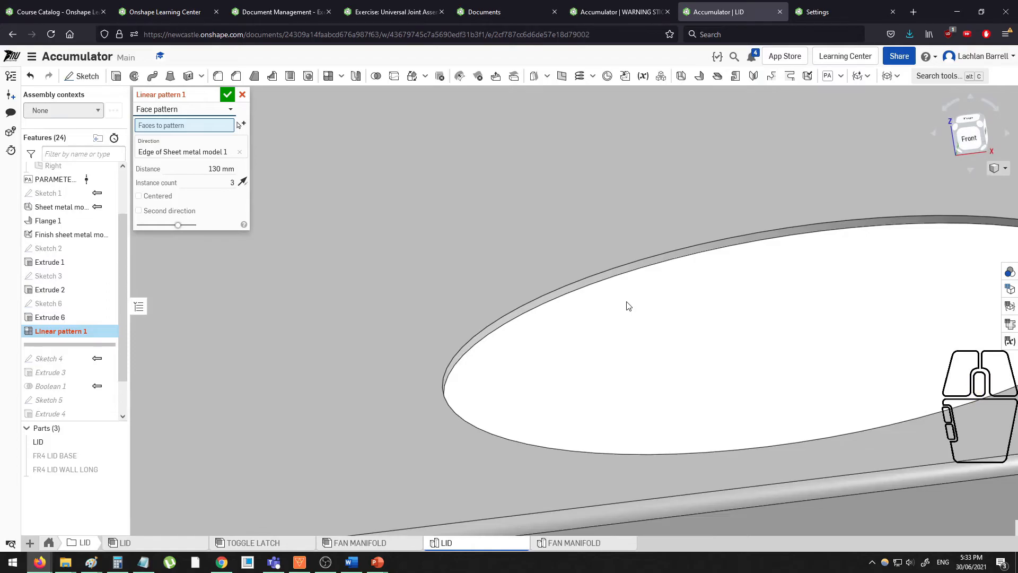
pyautogui.click(633, 272)
pyautogui.scroll(-8, 633, 272)
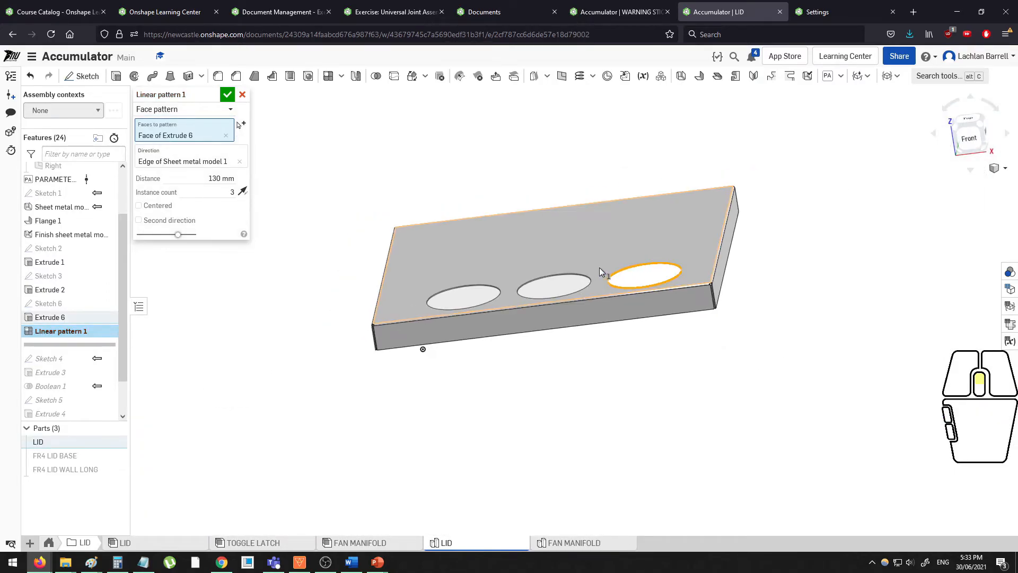
pyautogui.moveTo(587, 298); pyautogui.dragTo(591, 312, button='middle')
pyautogui.moveTo(581, 272); pyautogui.dragTo(577, 295, button='middle')
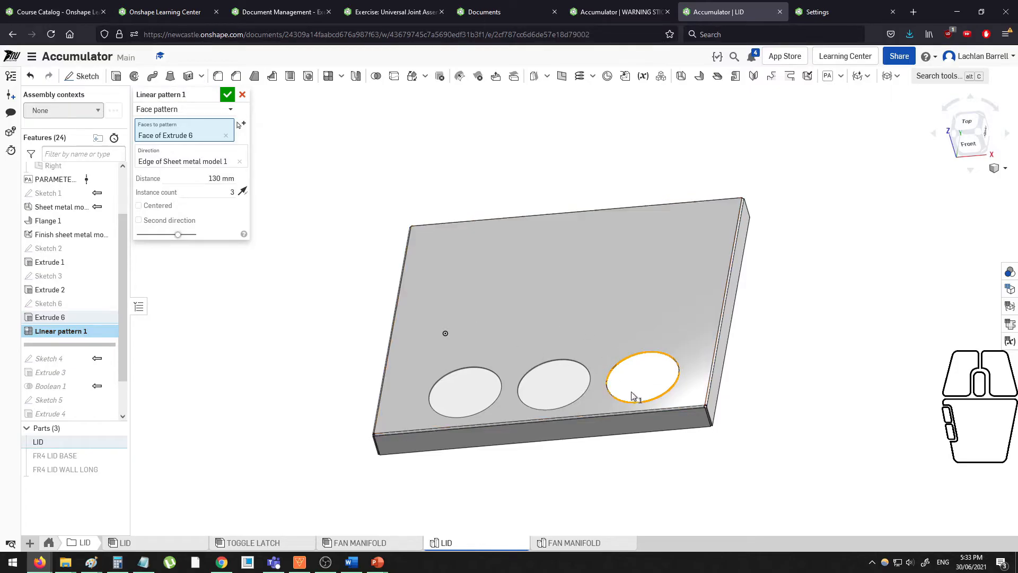
pyautogui.moveTo(636, 384); pyautogui.dragTo(589, 379, button='middle')
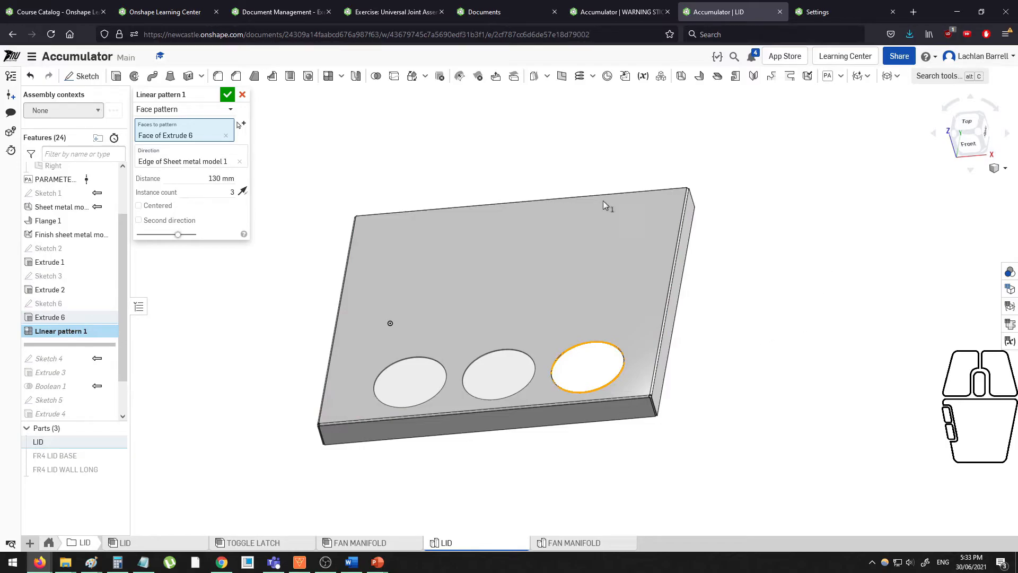
# Clear the pattern direction and reselect the lid's front edge for it.
pyautogui.click(218, 161)
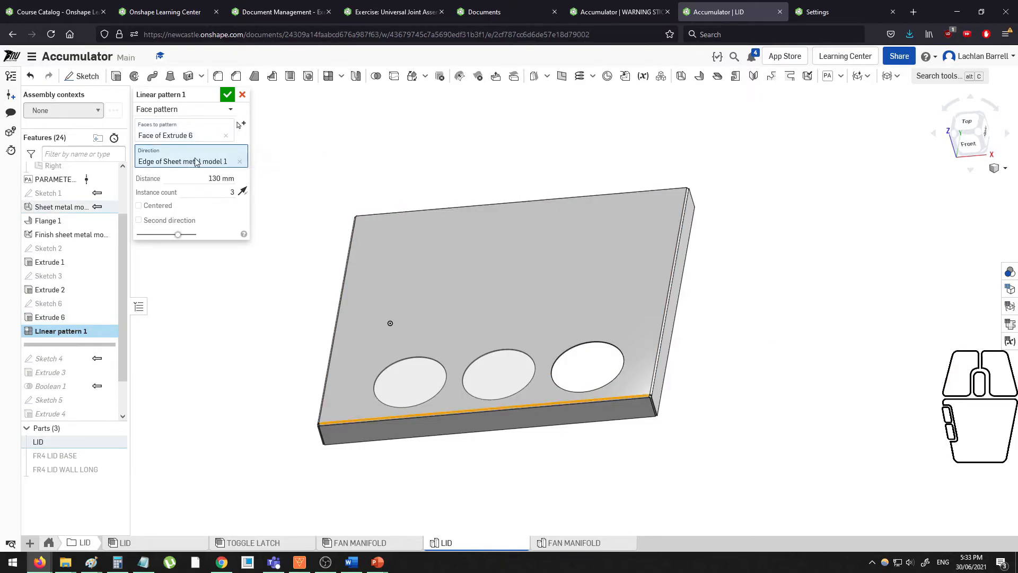
pyautogui.click(225, 161)
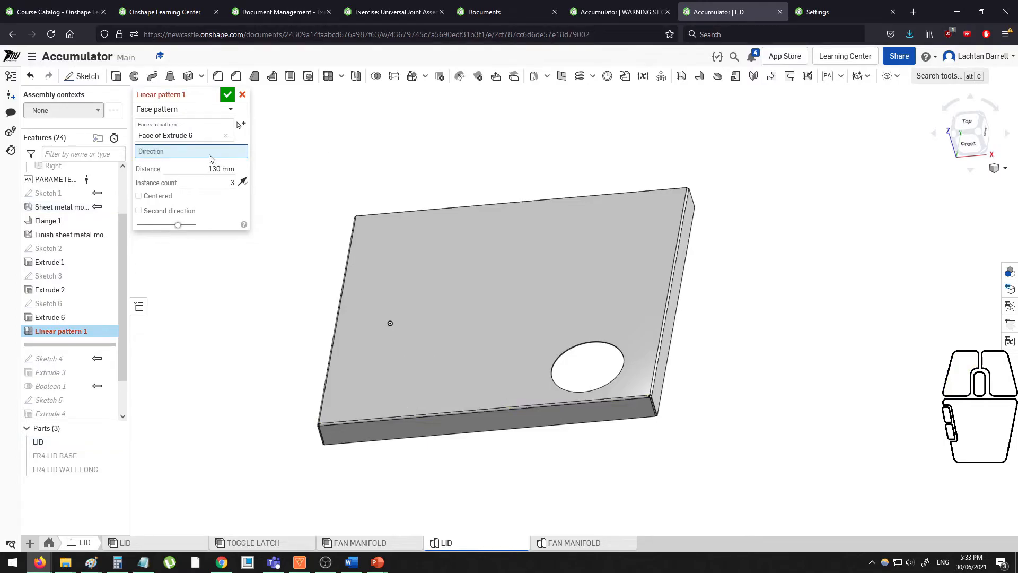
pyautogui.click(429, 412)
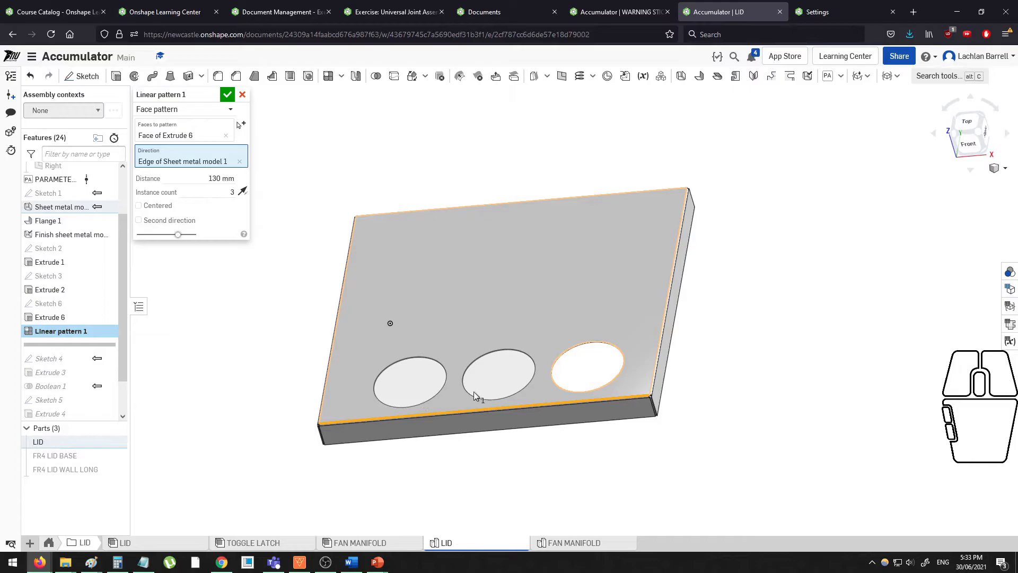
pyautogui.scroll(3, 636, 395)
pyautogui.scroll(-5, 634, 399)
pyautogui.moveTo(529, 336); pyautogui.dragTo(555, 371, button='middle')
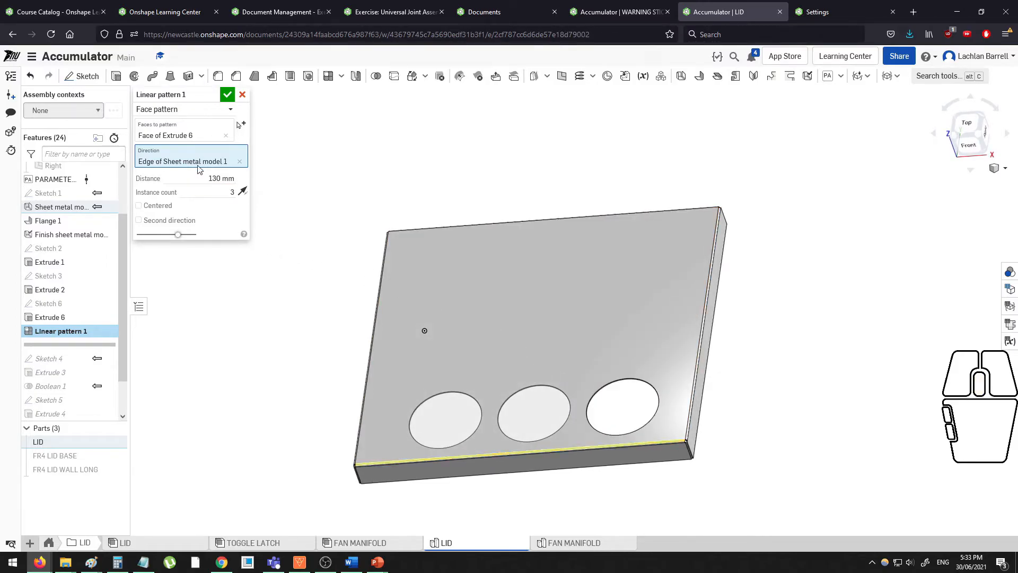
# Replace the front edge with the Right plane as the direction of the face pattern.
pyautogui.click(240, 162)
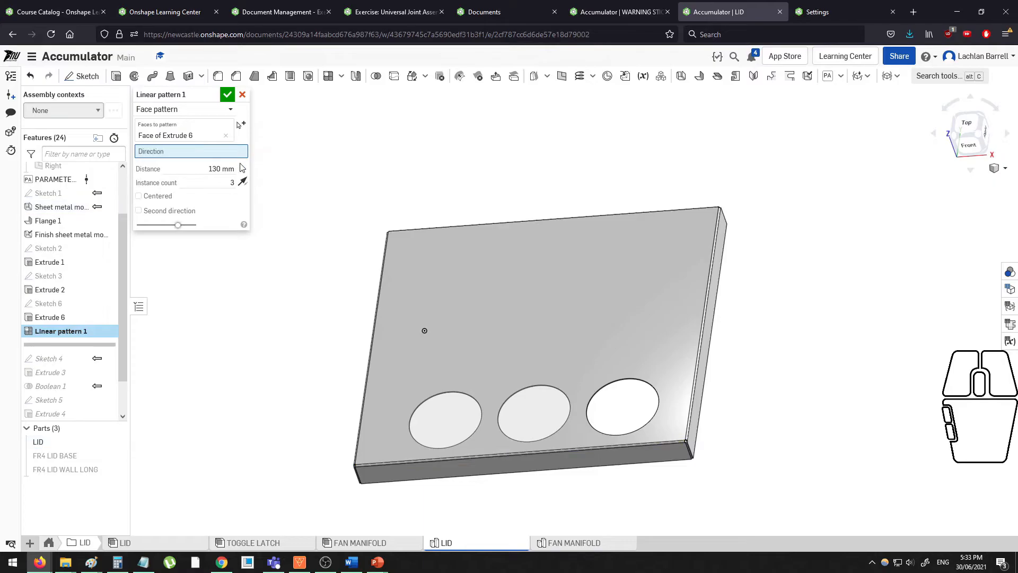
pyautogui.scroll(2, 74, 254)
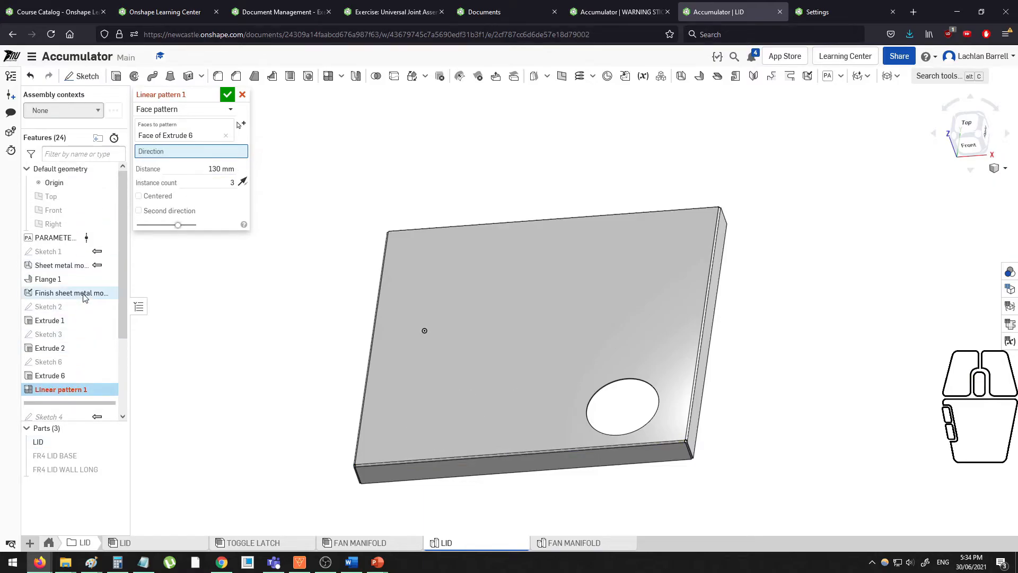
pyautogui.click(56, 225)
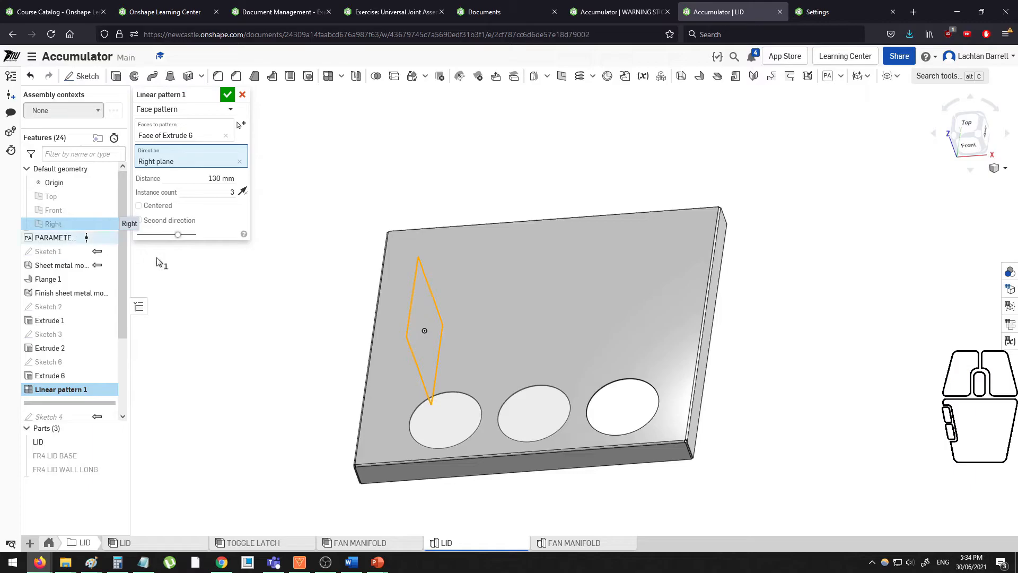
pyautogui.moveTo(301, 300); pyautogui.dragTo(286, 306, button='middle')
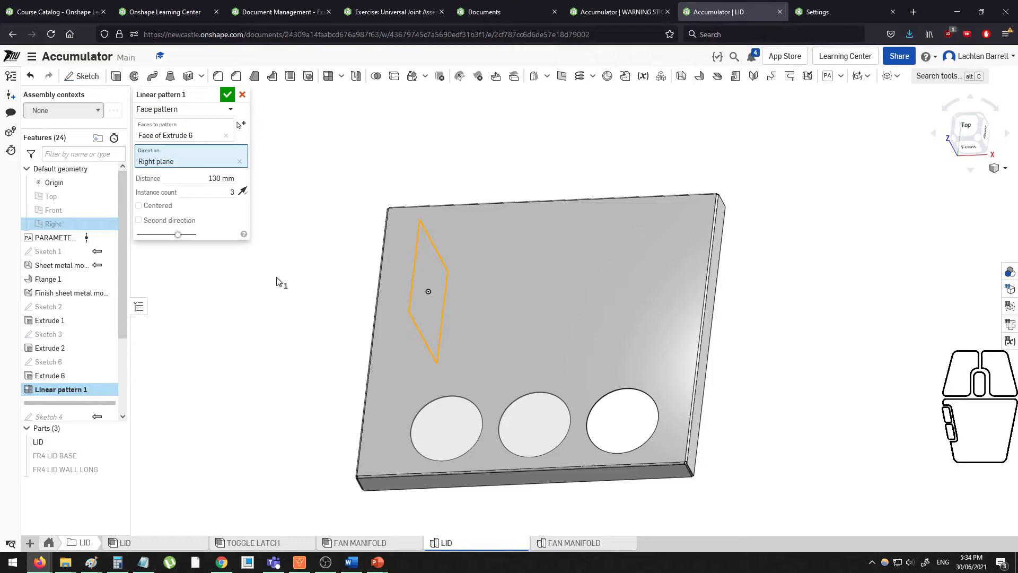
# Change Linear pattern 1 back to a feature pattern of Extrude 6 and accept the edit.
pyautogui.click(180, 109)
pyautogui.click(173, 140)
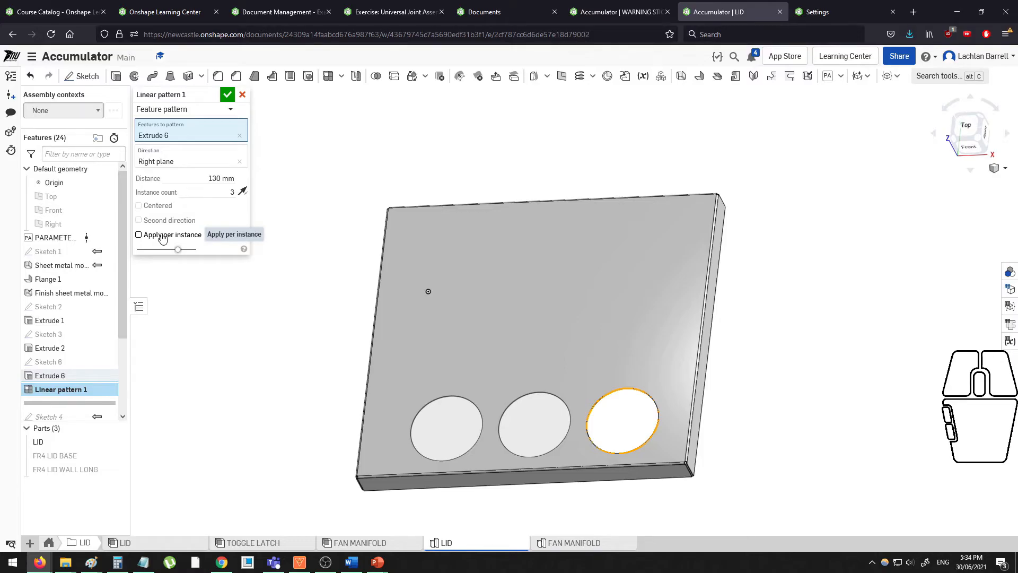
pyautogui.click(227, 95)
pyautogui.click(341, 76)
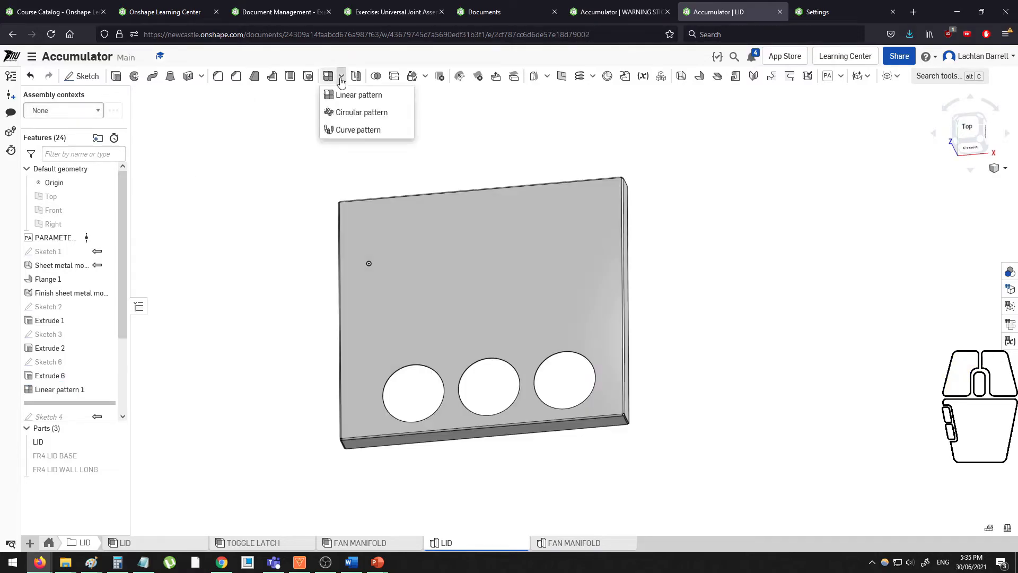
pyautogui.click(345, 95)
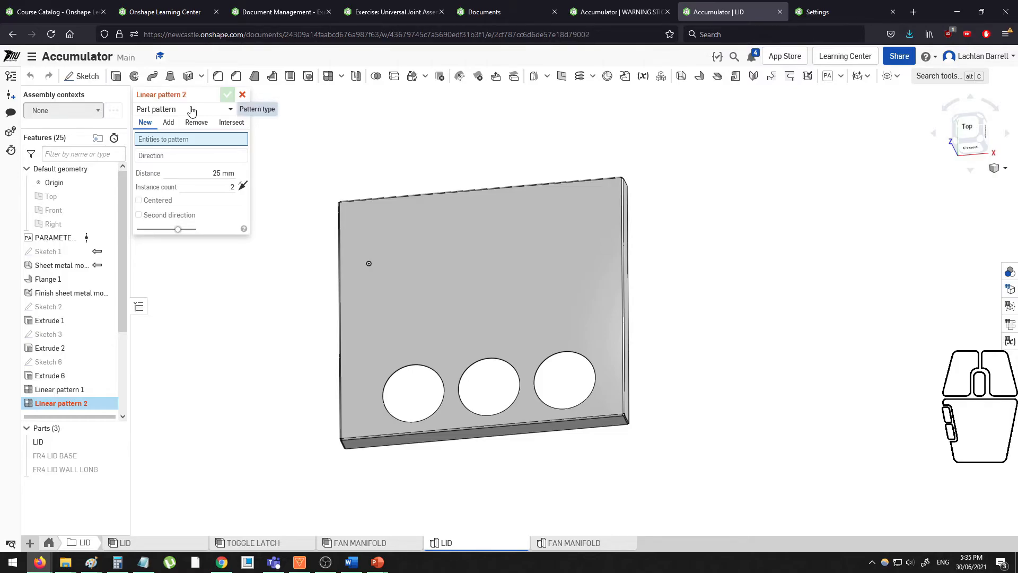
pyautogui.click(242, 95)
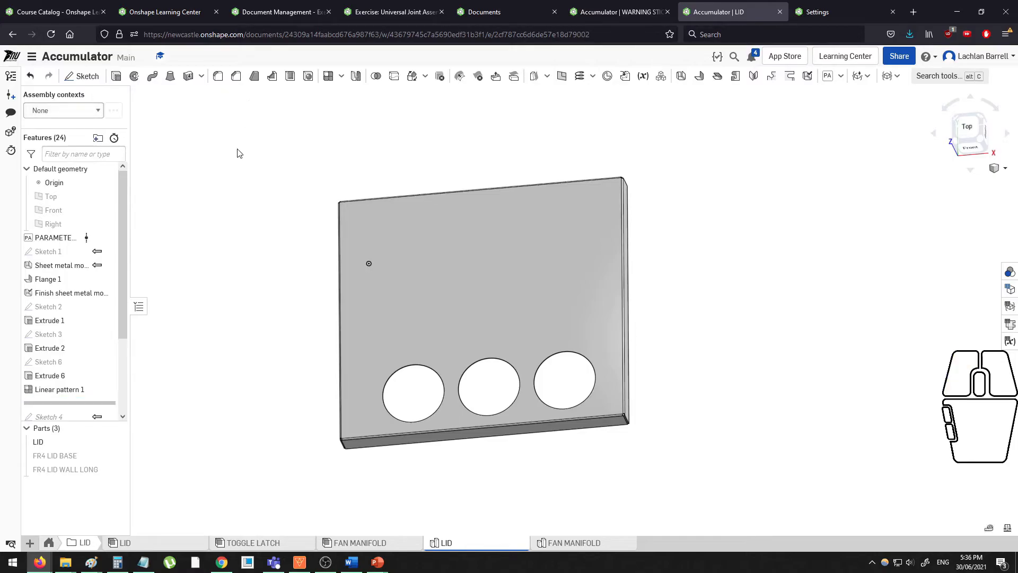
# Roll the history back to just after Sketch 6 and pattern its circle linearly along the lid's front edge, three instances 131 mm apart.
pyautogui.moveTo(357, 343)
pyautogui.mouseDown(button='right')
pyautogui.moveTo(380, 341)
pyautogui.moveTo(362, 345)
pyautogui.mouseUp(button='right')
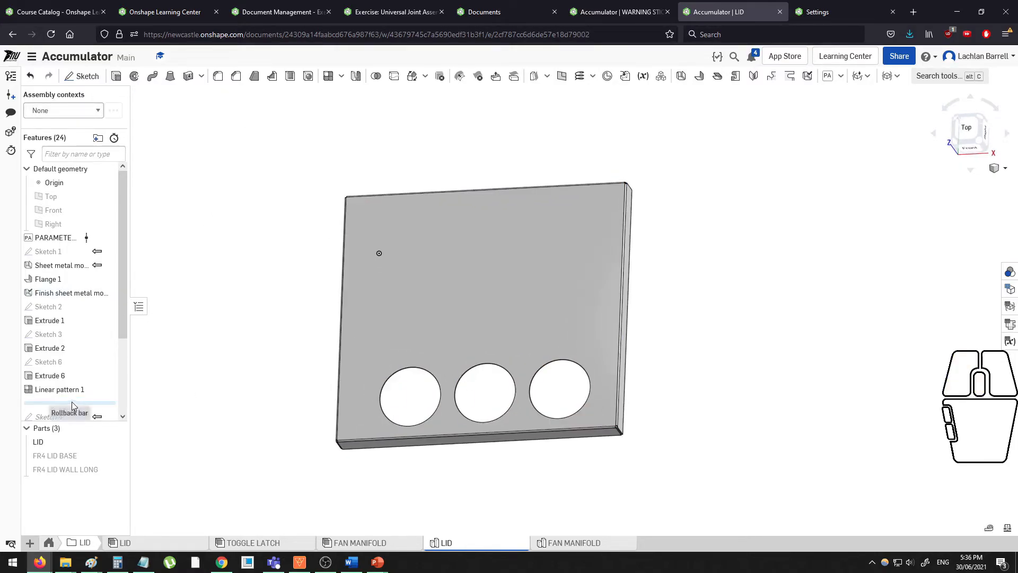
pyautogui.moveTo(71, 402); pyautogui.dragTo(62, 359)
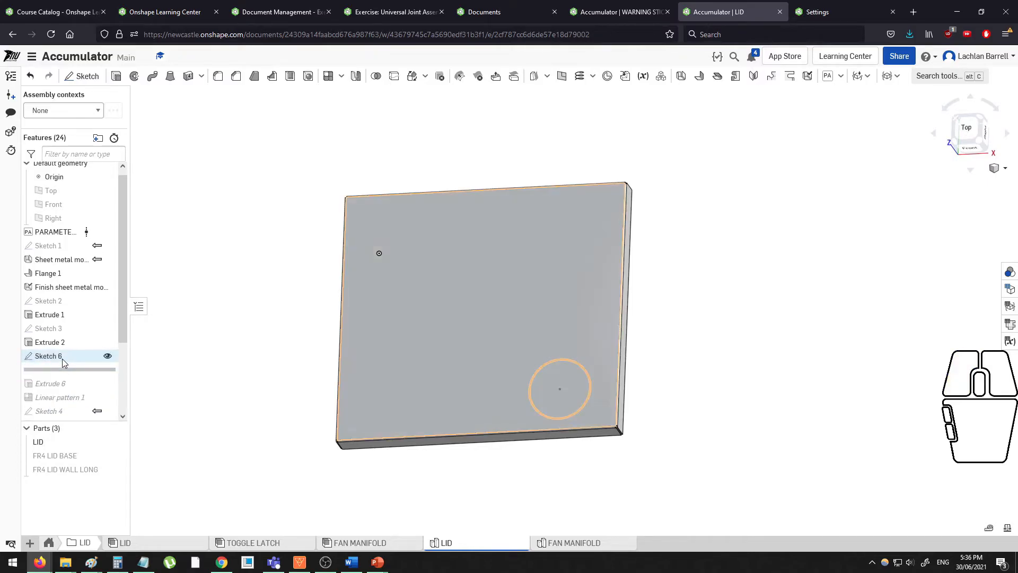
pyautogui.doubleClick(62, 359)
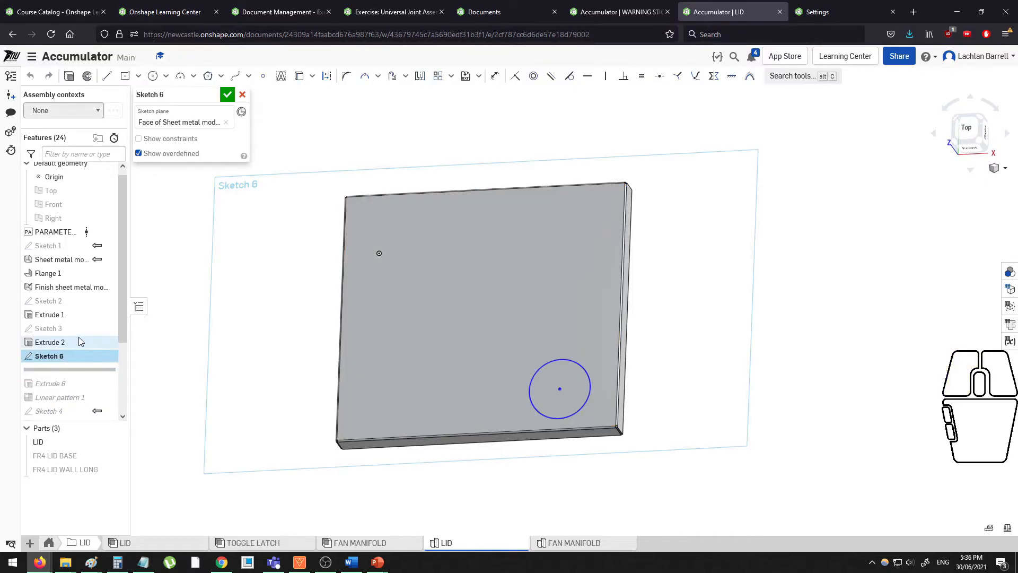
pyautogui.press('n')
pyautogui.click(438, 76)
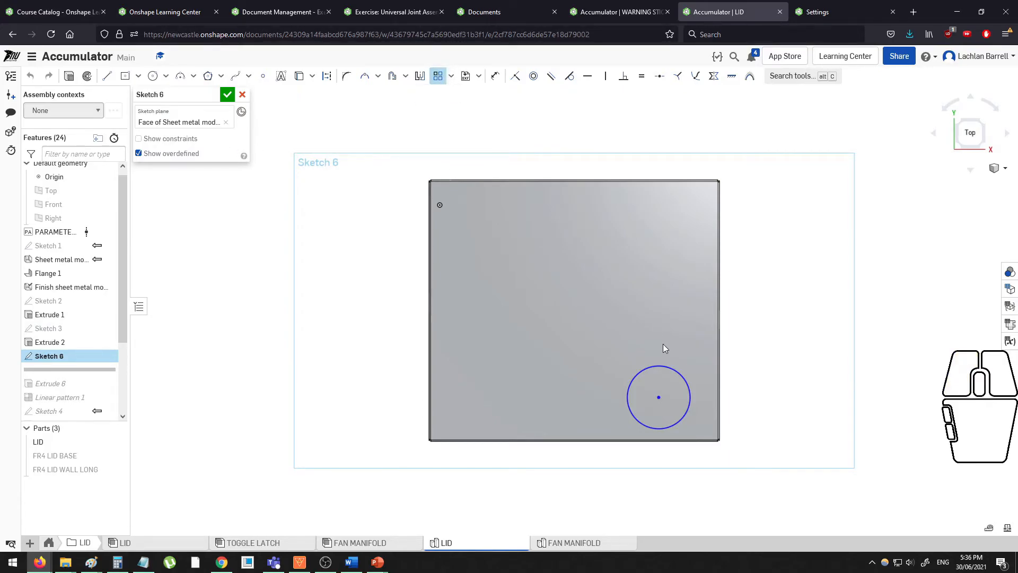
pyautogui.click(669, 366)
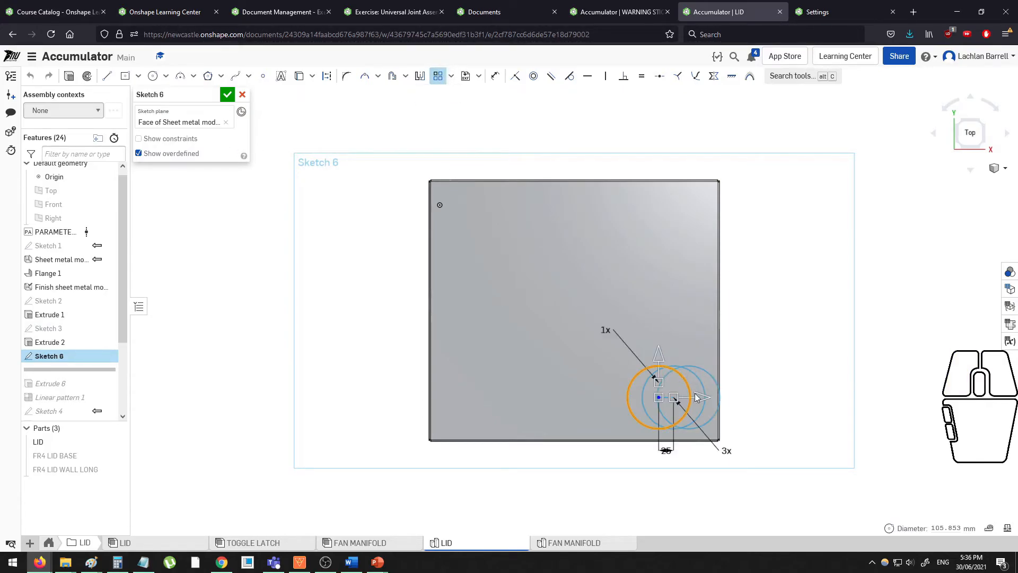
pyautogui.click(701, 399)
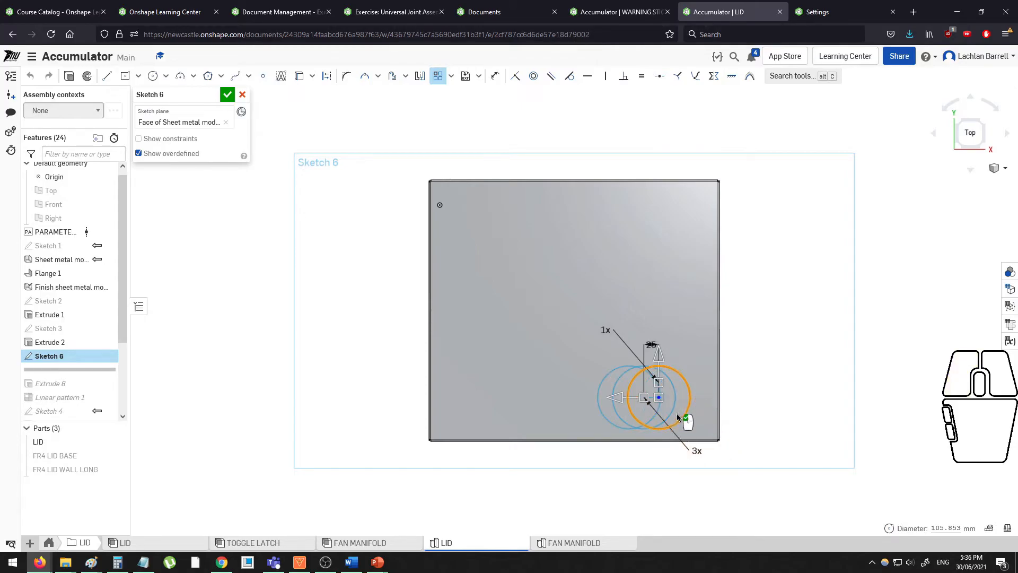
pyautogui.moveTo(615, 399); pyautogui.dragTo(553, 402)
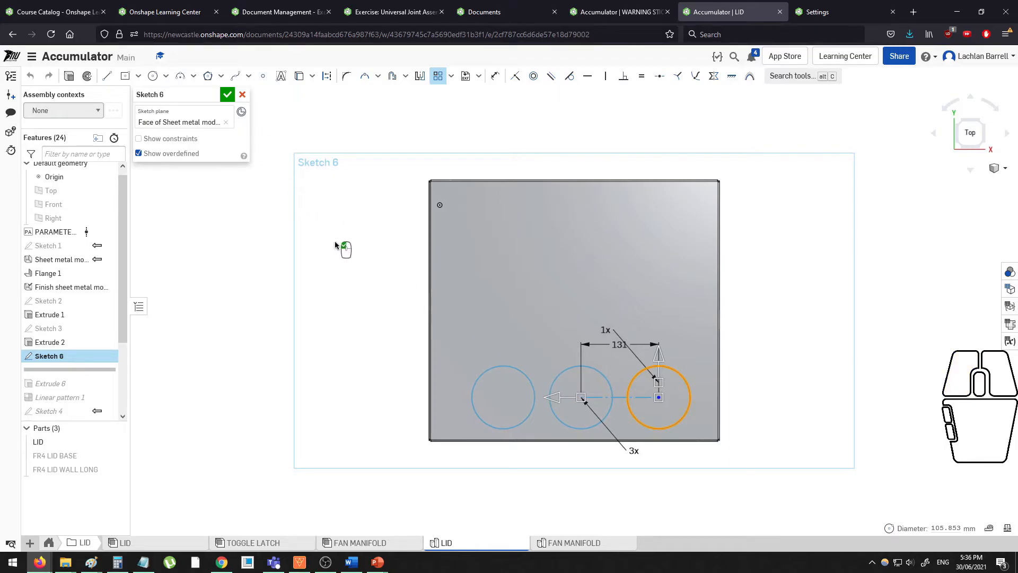
pyautogui.click(227, 95)
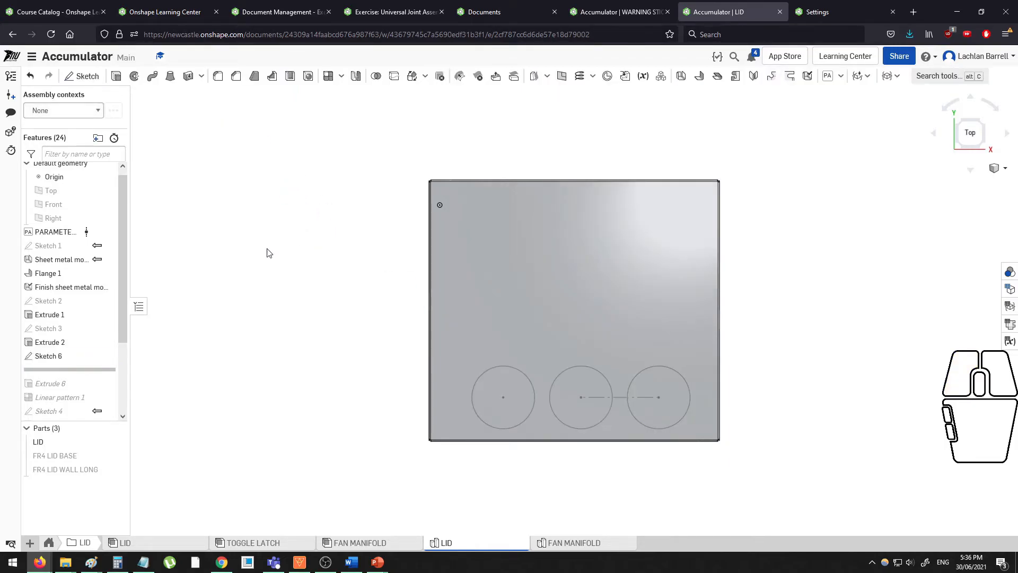
# Reopen Sketch 6 and delete the spacing dimension of the circle pattern.
pyautogui.moveTo(565, 382); pyautogui.dragTo(541, 379, button='right')
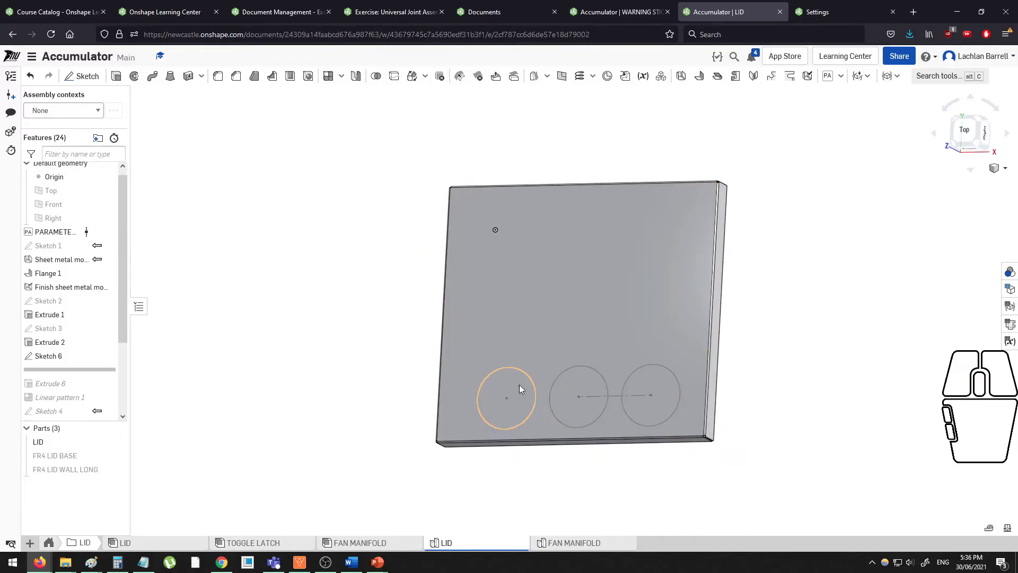
pyautogui.doubleClick(55, 356)
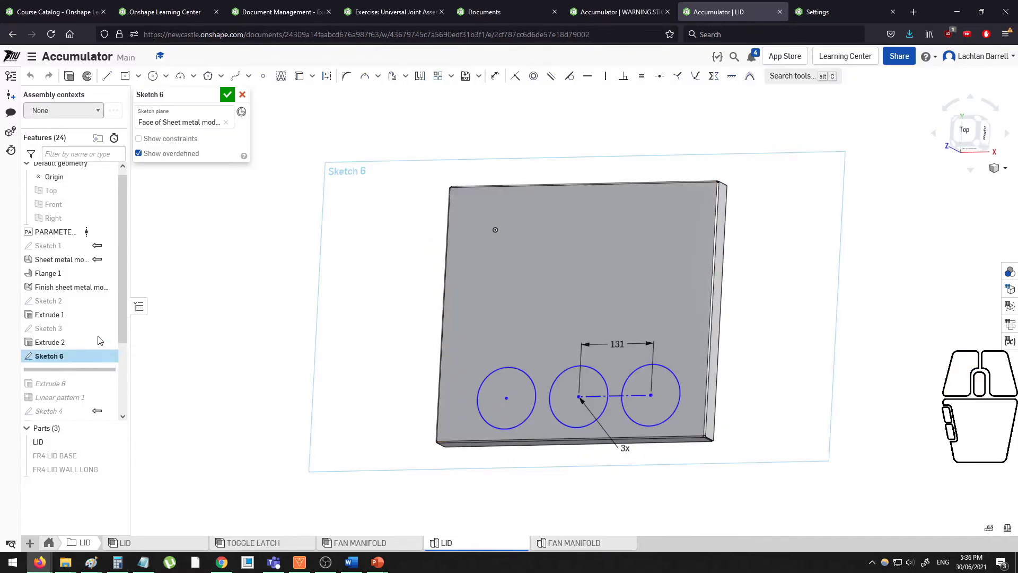
pyautogui.press('n')
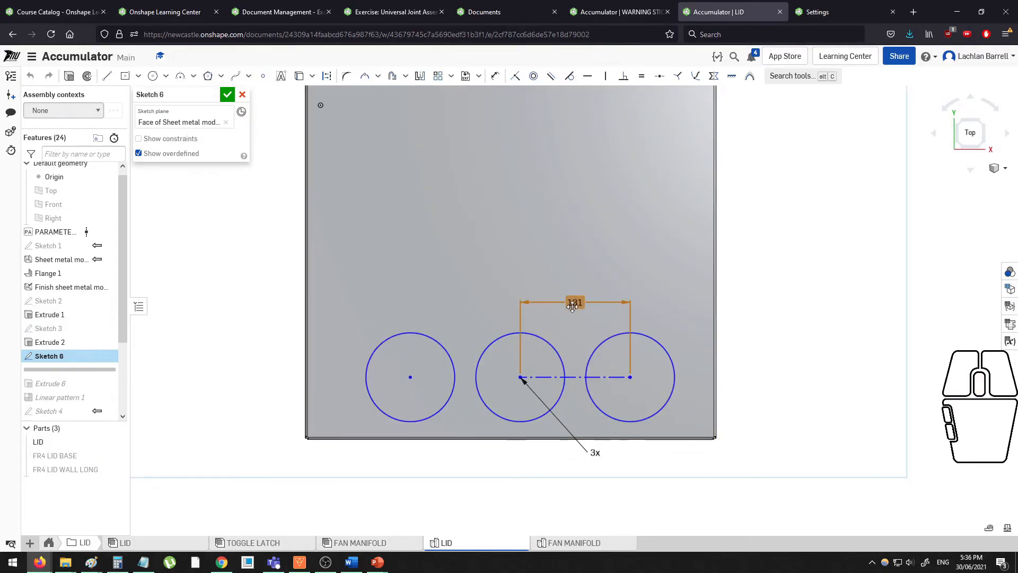
pyautogui.press('Delete')
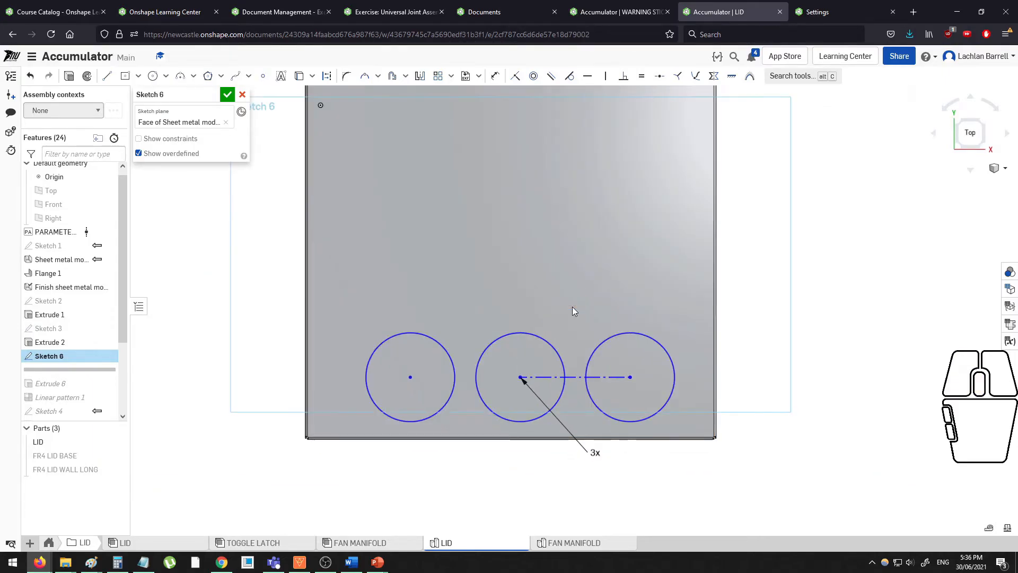
# Draw construction lines from the two outer circles' centres to the lid's side edges and make the left line horizontal.
pyautogui.click(107, 79)
pyautogui.press('q')
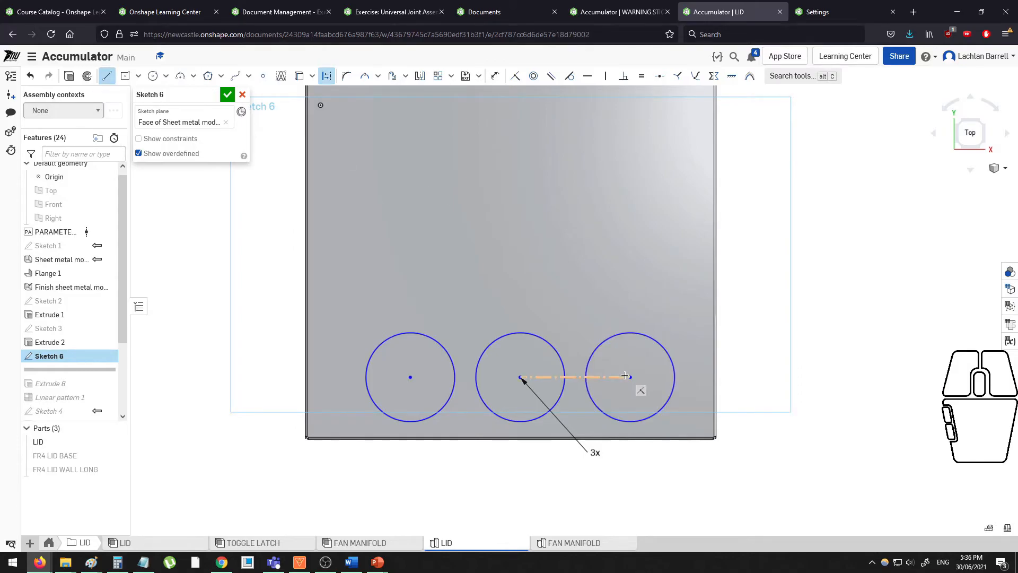
pyautogui.moveTo(628, 377); pyautogui.dragTo(714, 377)
pyautogui.moveTo(410, 377); pyautogui.dragTo(309, 373)
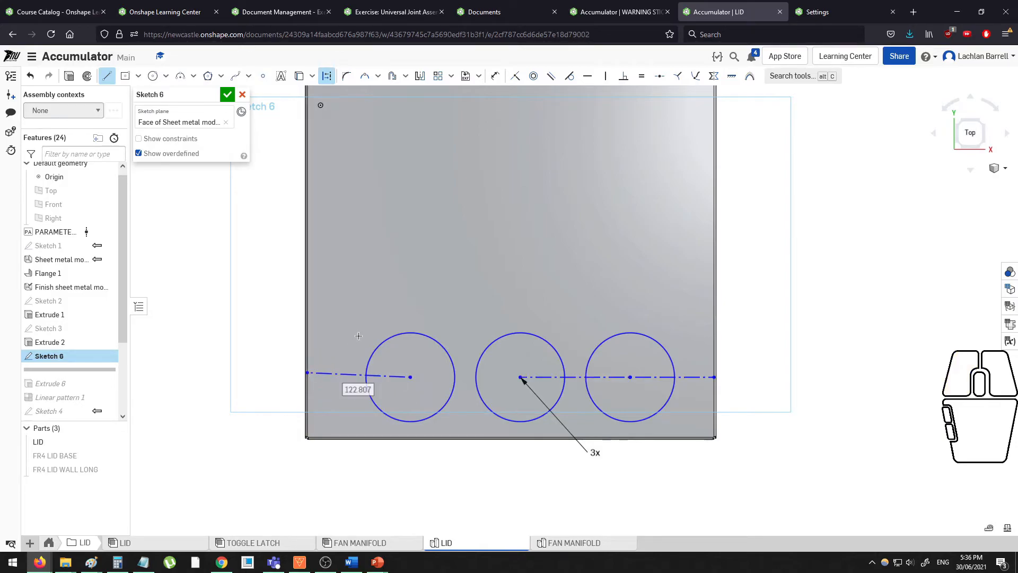
pyautogui.press('Escape')
pyautogui.click(587, 76)
pyautogui.click(351, 375)
pyautogui.press('Escape')
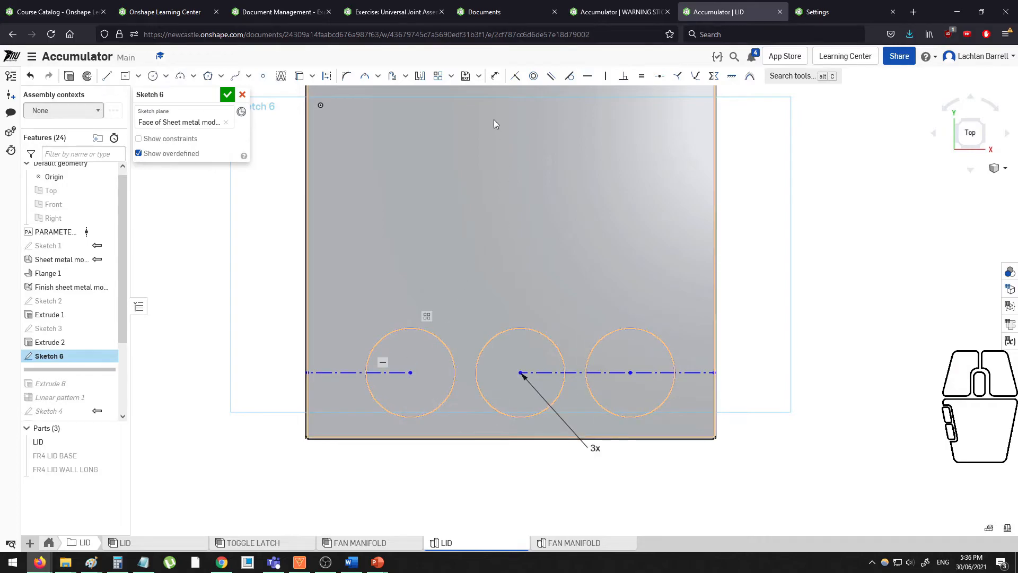
# Make the two outer construction lines equal in length and move the right circle's centre to test the symmetric spacing.
pyautogui.click(641, 75)
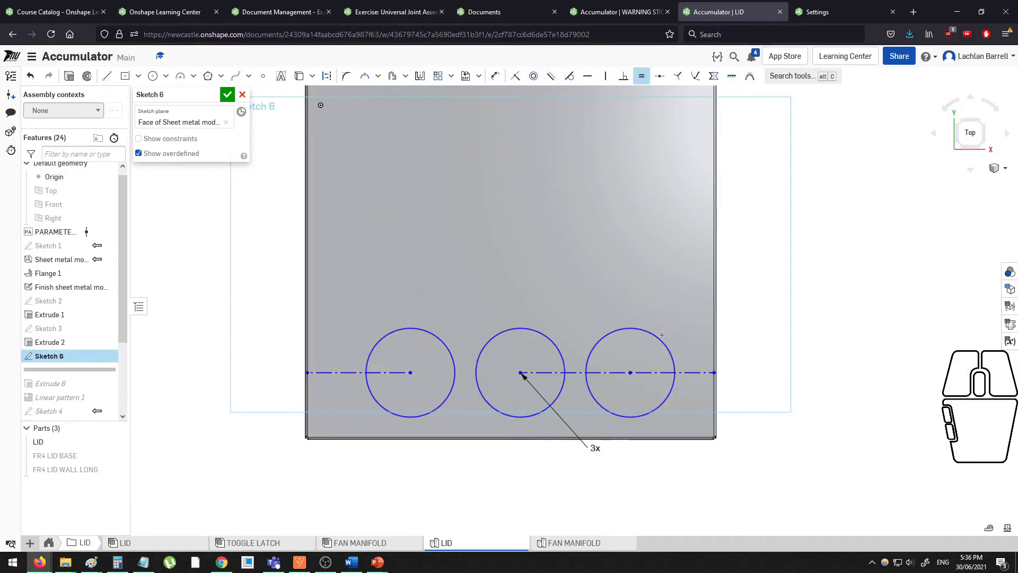
pyautogui.click(688, 375)
pyautogui.click(353, 374)
pyautogui.press('Escape')
pyautogui.moveTo(620, 372); pyautogui.dragTo(641, 368)
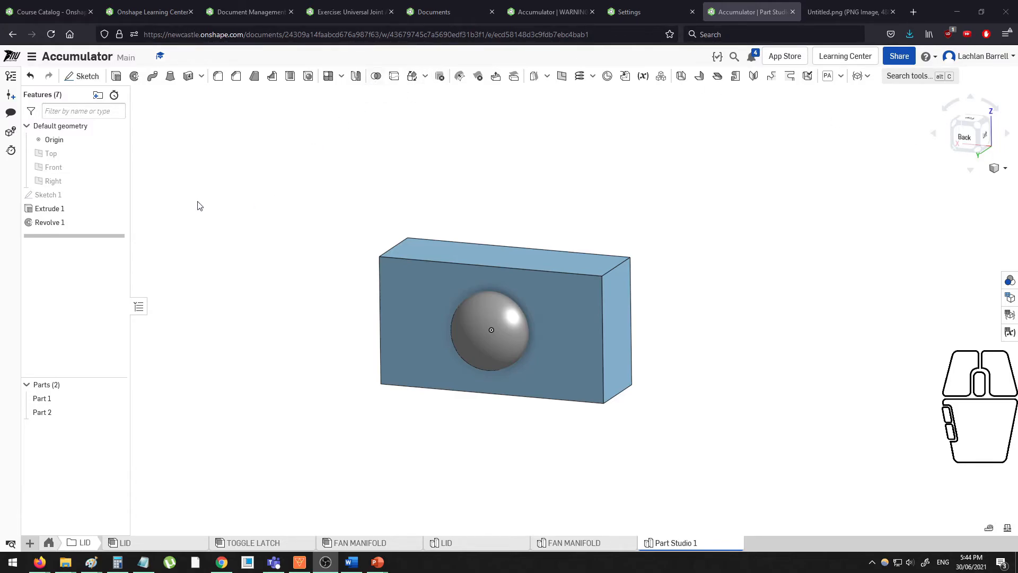
# Hide and show Part 1 and Part 2 in turn to examine the block and the sphere as separate bodies.
pyautogui.moveTo(344, 209); pyautogui.dragTo(333, 215, button='middle')
pyautogui.click(117, 398)
pyautogui.moveTo(267, 387)
pyautogui.mouseDown(button='middle')
pyautogui.moveTo(316, 379)
pyautogui.moveTo(278, 382)
pyautogui.mouseUp(button='middle')
pyautogui.click(116, 399)
pyautogui.click(117, 412)
pyautogui.moveTo(441, 337)
pyautogui.mouseDown(button='middle')
pyautogui.moveTo(387, 340)
pyautogui.moveTo(452, 336)
pyautogui.mouseUp(button='middle')
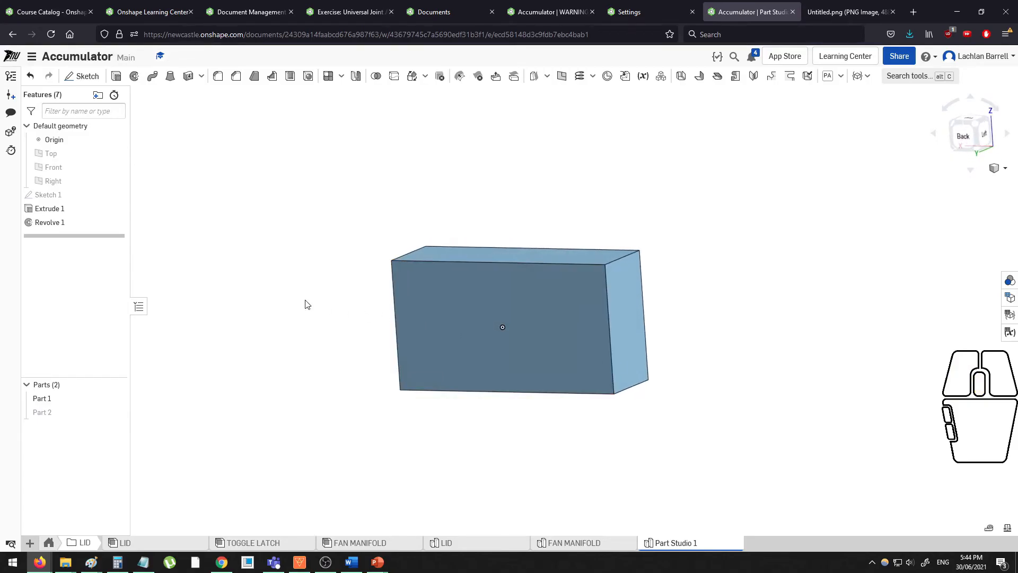
pyautogui.click(117, 412)
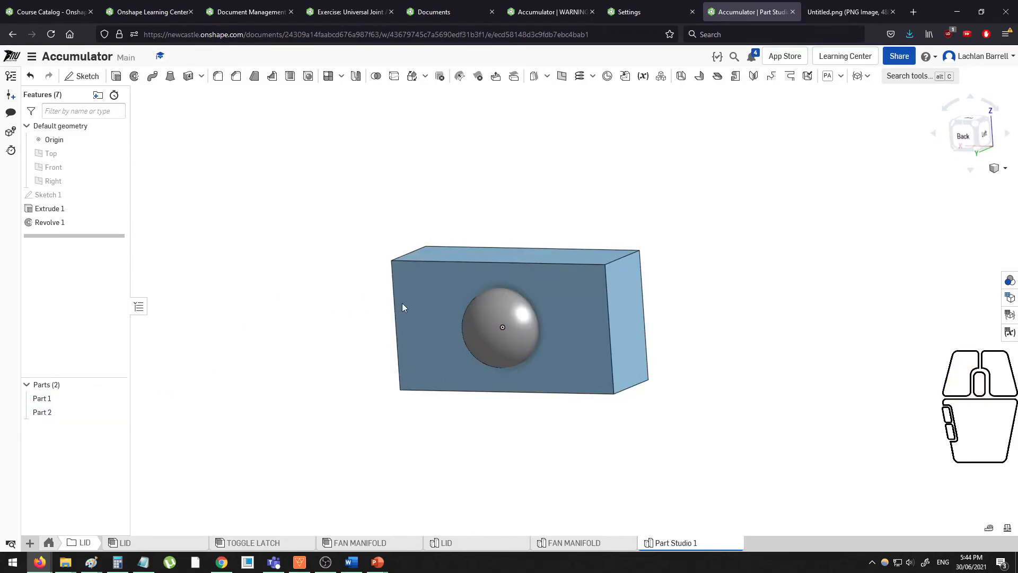
pyautogui.moveTo(383, 300); pyautogui.dragTo(511, 325, button='middle')
pyautogui.scroll(-1, 514, 322)
pyautogui.scroll(2, 514, 322)
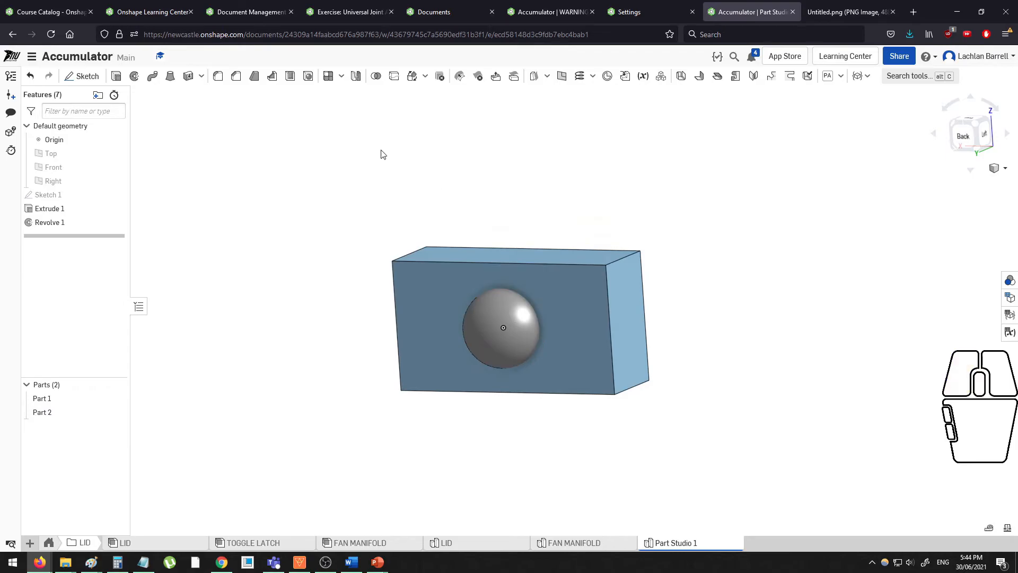
# Unite the sphere and the block with a Boolean union and check the combined part.
pyautogui.click(376, 76)
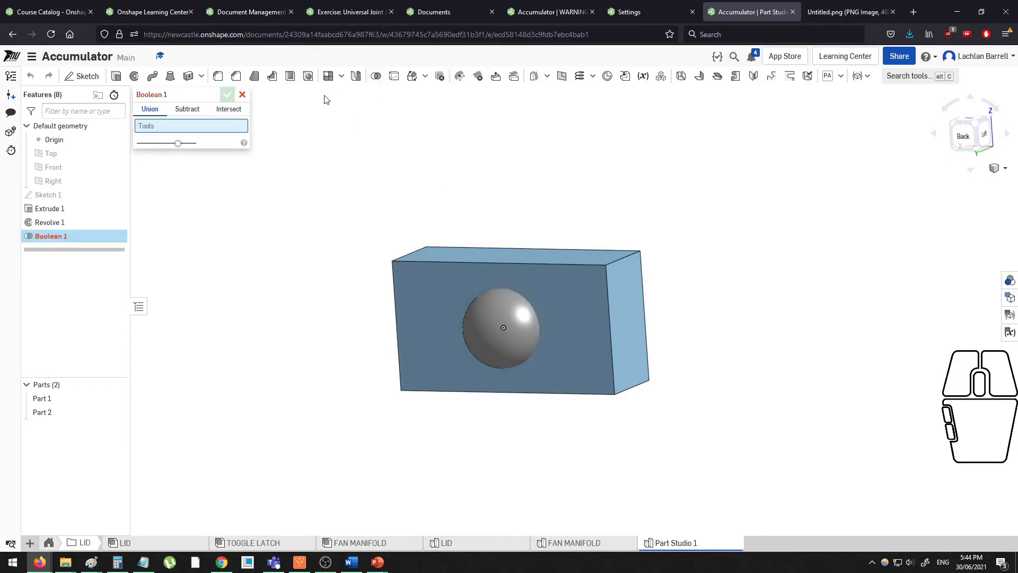
pyautogui.click(144, 110)
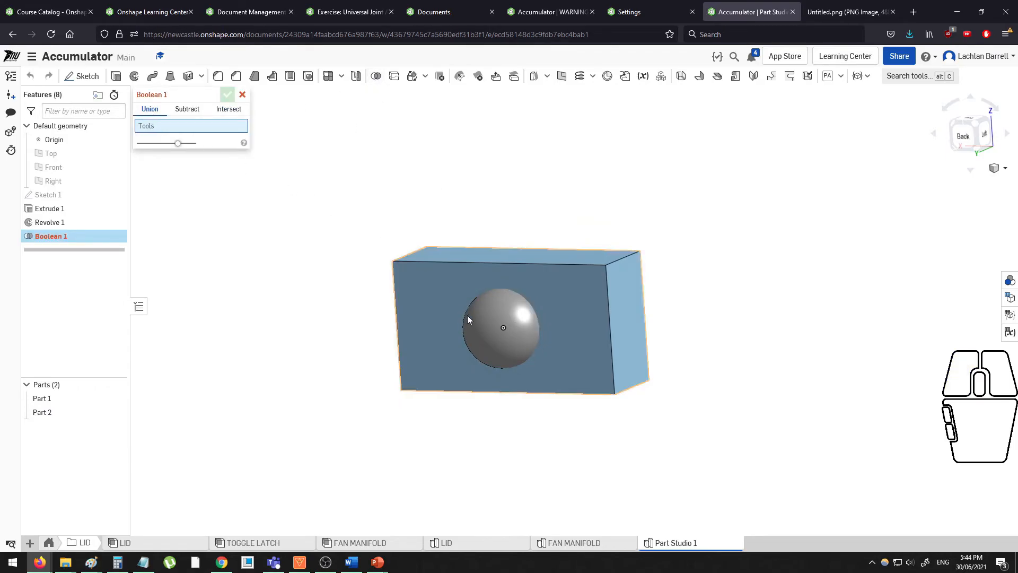
pyautogui.click(481, 325)
pyautogui.click(442, 304)
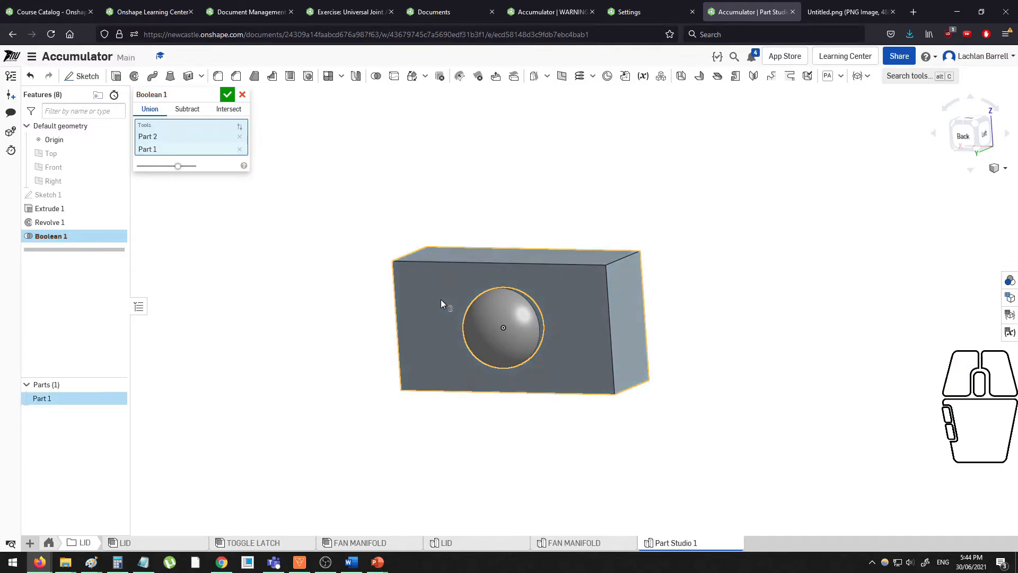
pyautogui.click(227, 94)
pyautogui.click(74, 402)
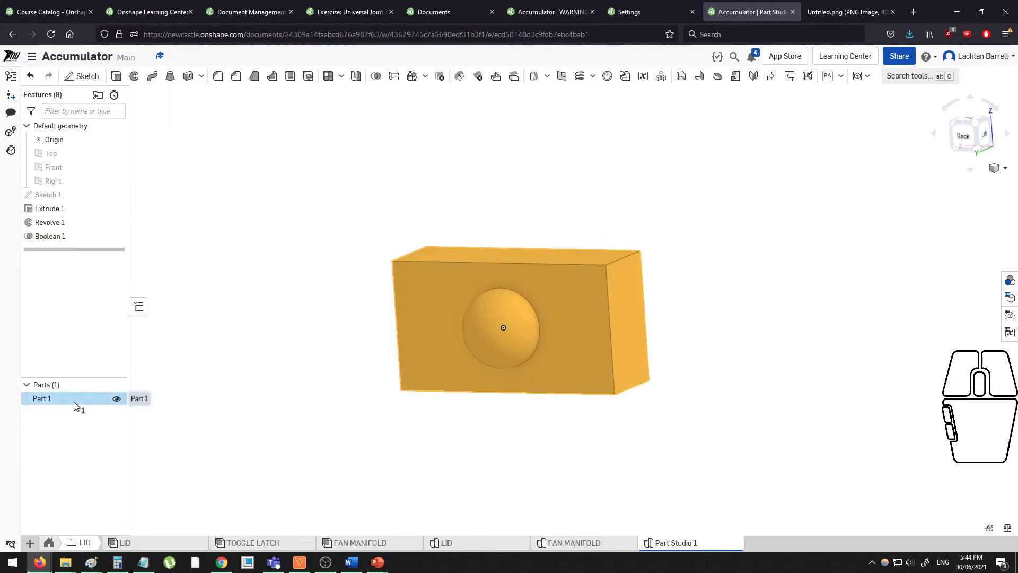
pyautogui.click(325, 265)
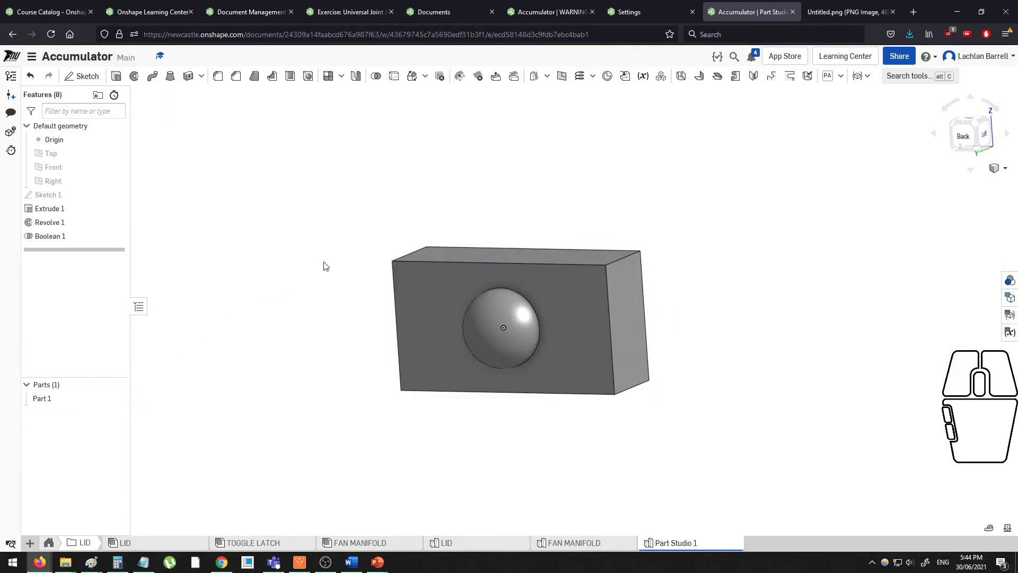
# Change Boolean 1 to Subtract, with the sphere (Part 2) as the tool and the block (Part 1) as the target.
pyautogui.doubleClick(65, 239)
pyautogui.click(192, 109)
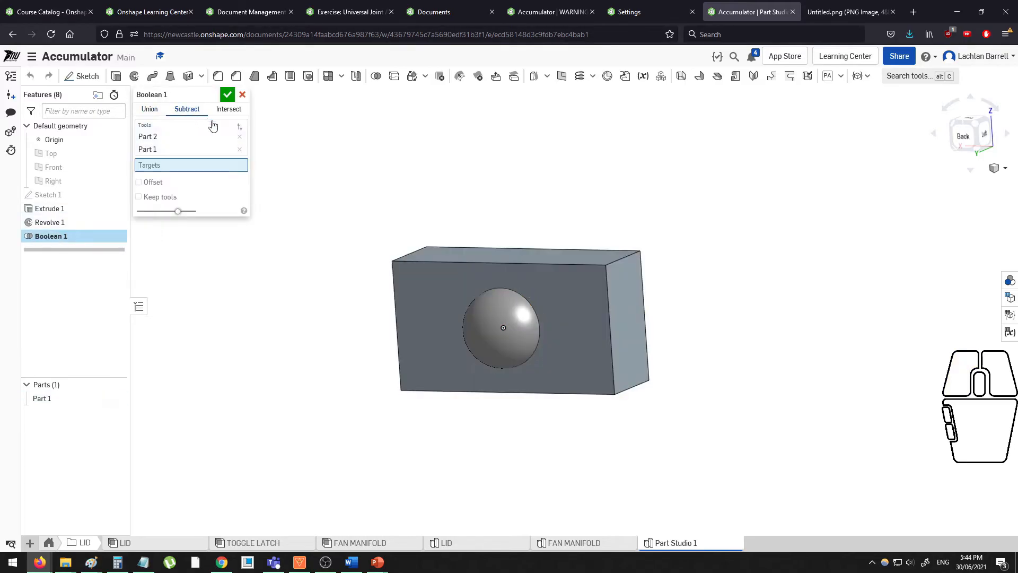
pyautogui.click(239, 138)
pyautogui.click(238, 138)
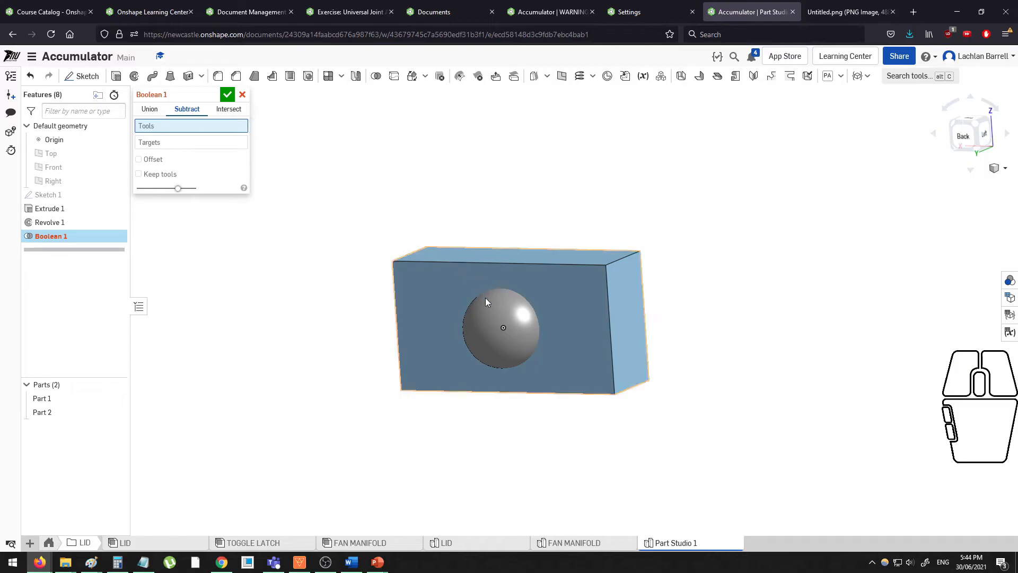
pyautogui.click(492, 312)
pyautogui.click(174, 154)
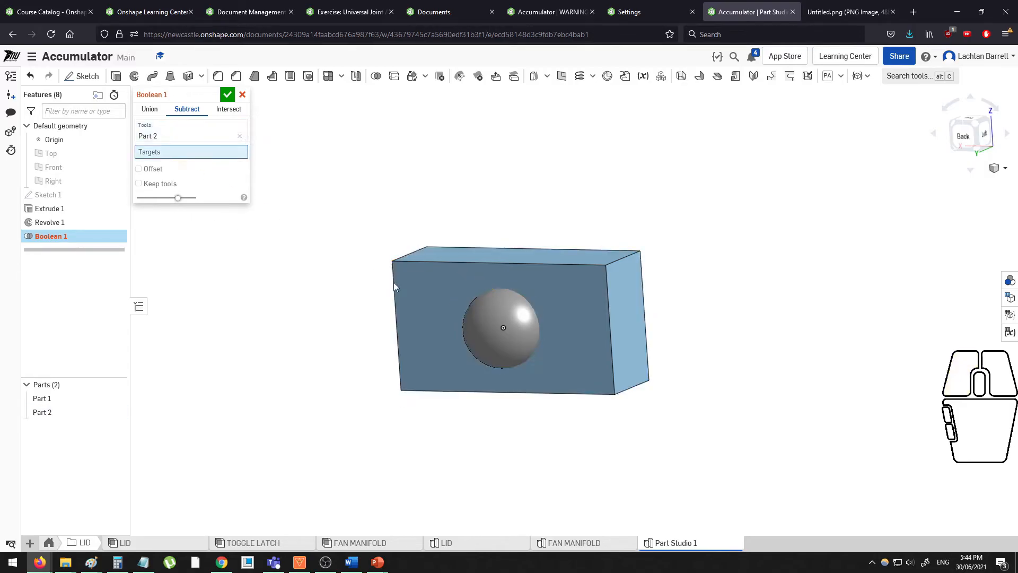
pyautogui.click(422, 292)
pyautogui.moveTo(390, 272)
pyautogui.mouseDown(button='middle')
pyautogui.moveTo(409, 280)
pyautogui.moveTo(405, 288)
pyautogui.moveTo(393, 275)
pyautogui.moveTo(380, 279)
pyautogui.mouseUp(button='middle')
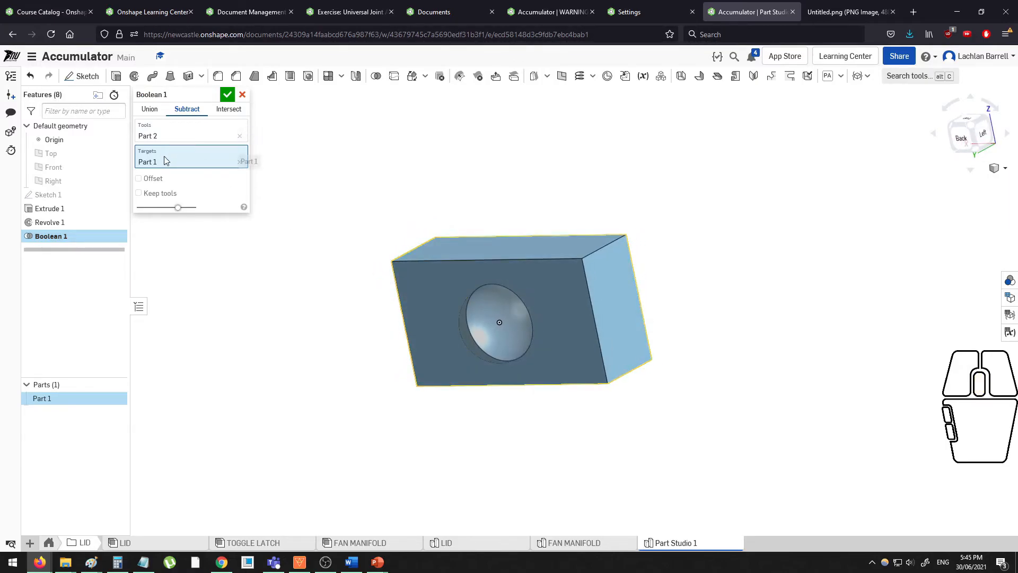
pyautogui.moveTo(259, 189); pyautogui.dragTo(376, 197, button='middle')
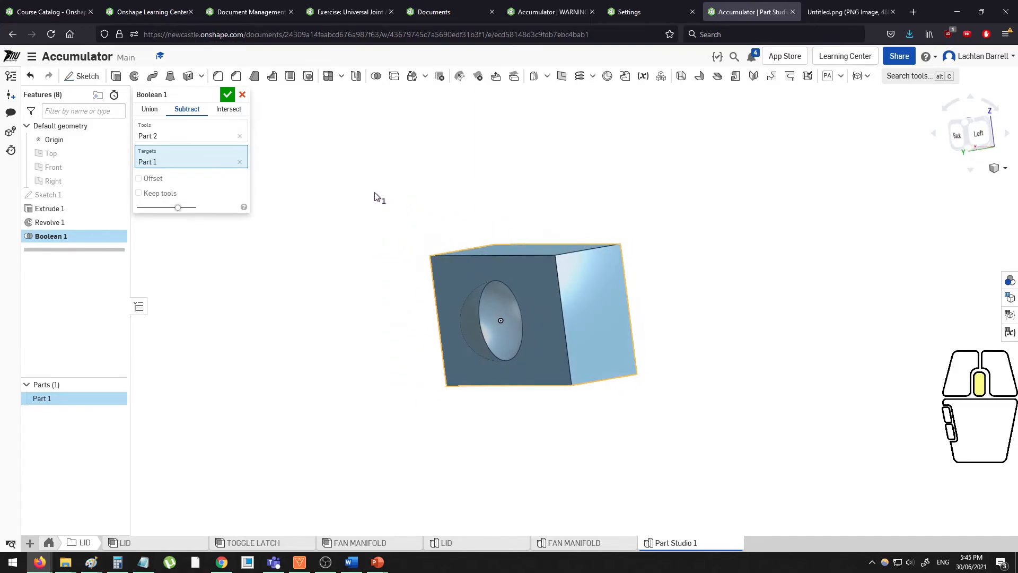
pyautogui.click(226, 94)
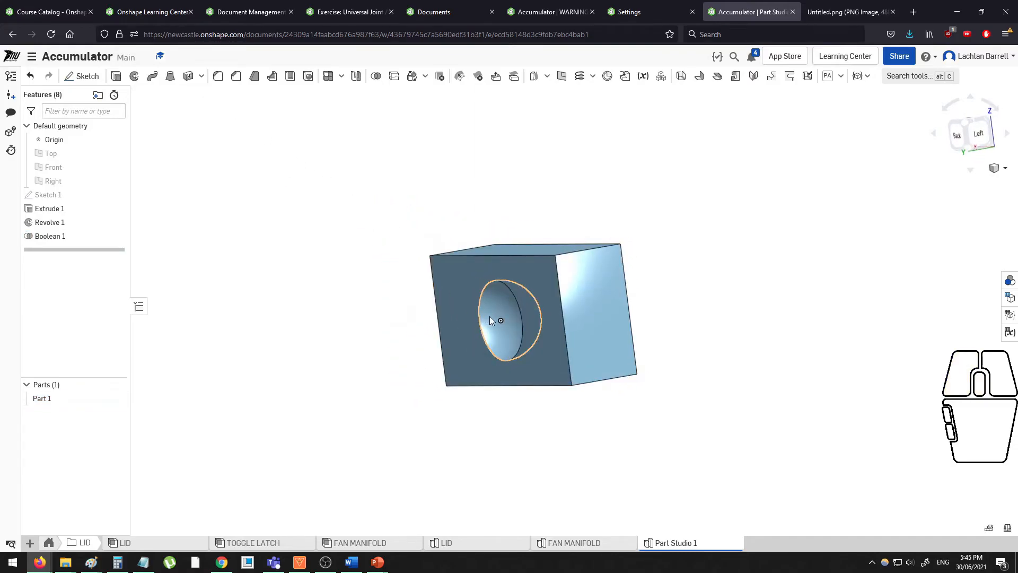
# Edit Boolean 1 so the subtraction keeps its tool body, and check the sphere inside the block.
pyautogui.doubleClick(47, 237)
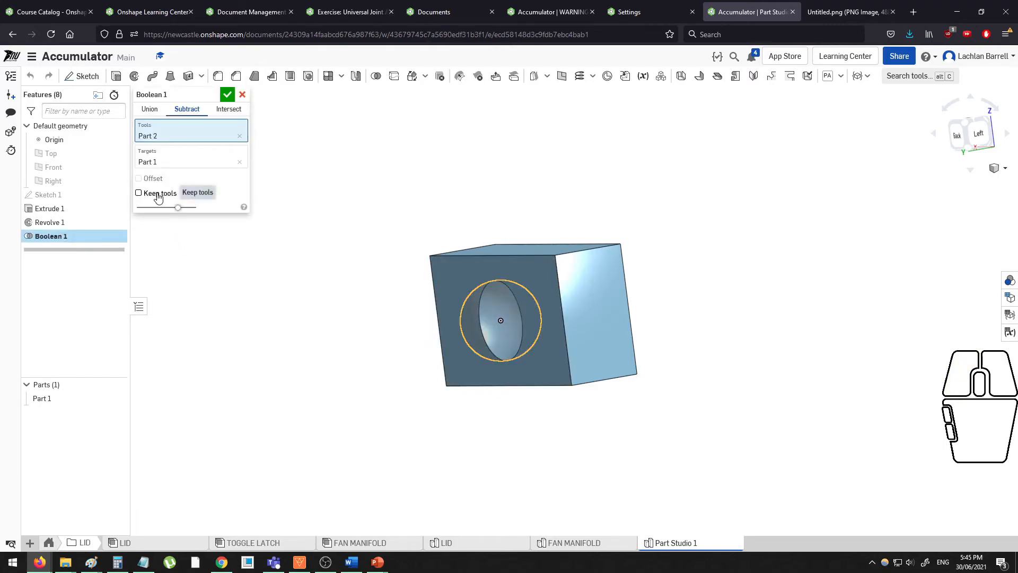
pyautogui.click(138, 193)
pyautogui.moveTo(339, 223); pyautogui.dragTo(358, 234, button='middle')
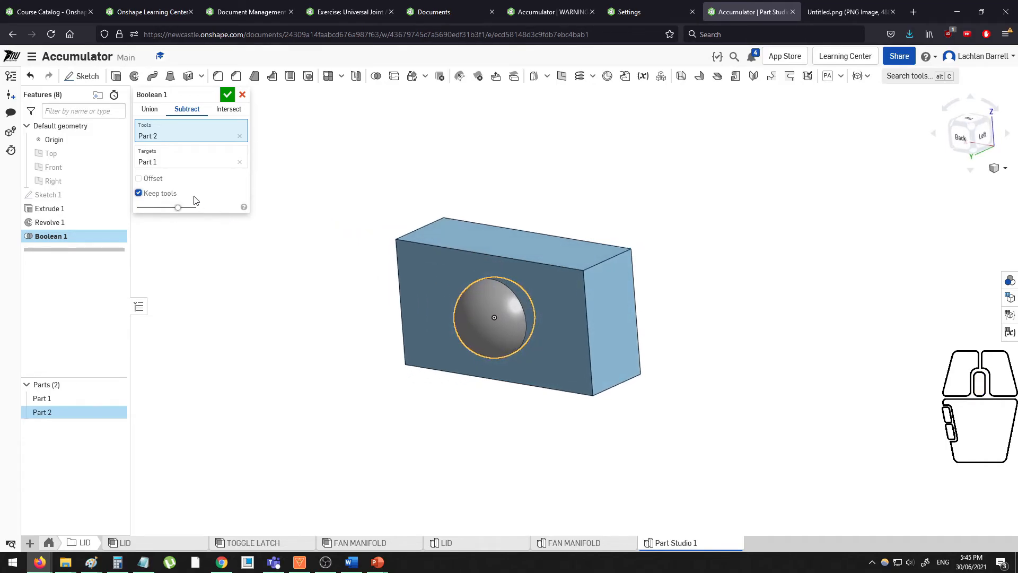
# Offset the sphere's face by 2.5 mm in the Boolean subtraction and examine the clearance around it.
pyautogui.click(138, 178)
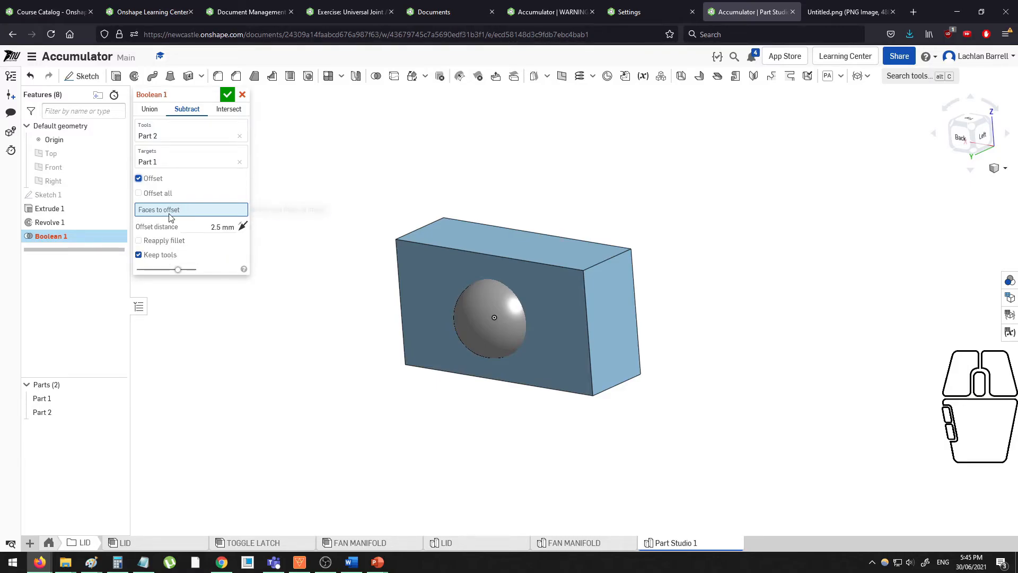
pyautogui.click(158, 194)
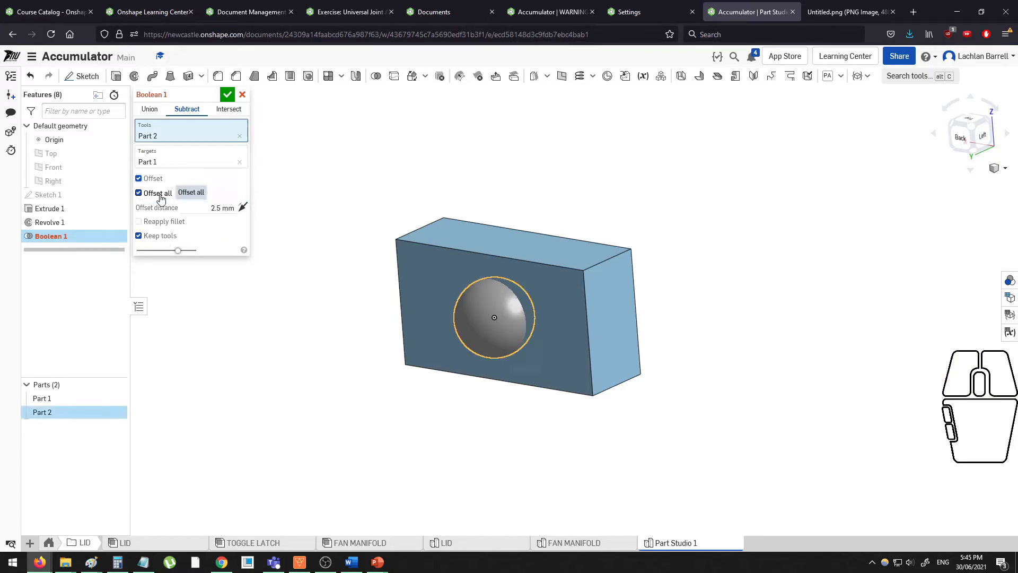
pyautogui.click(160, 194)
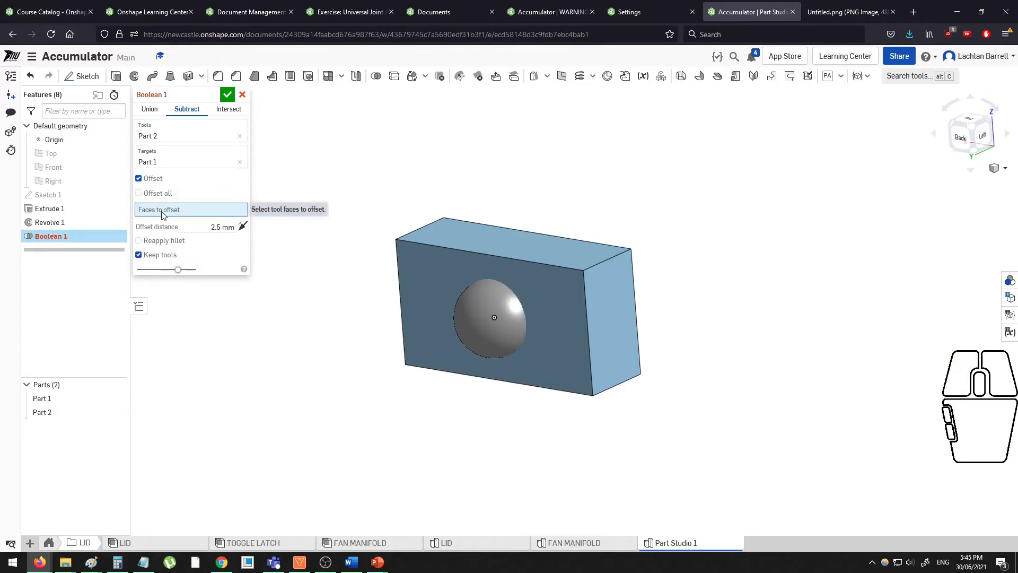
pyautogui.click(493, 293)
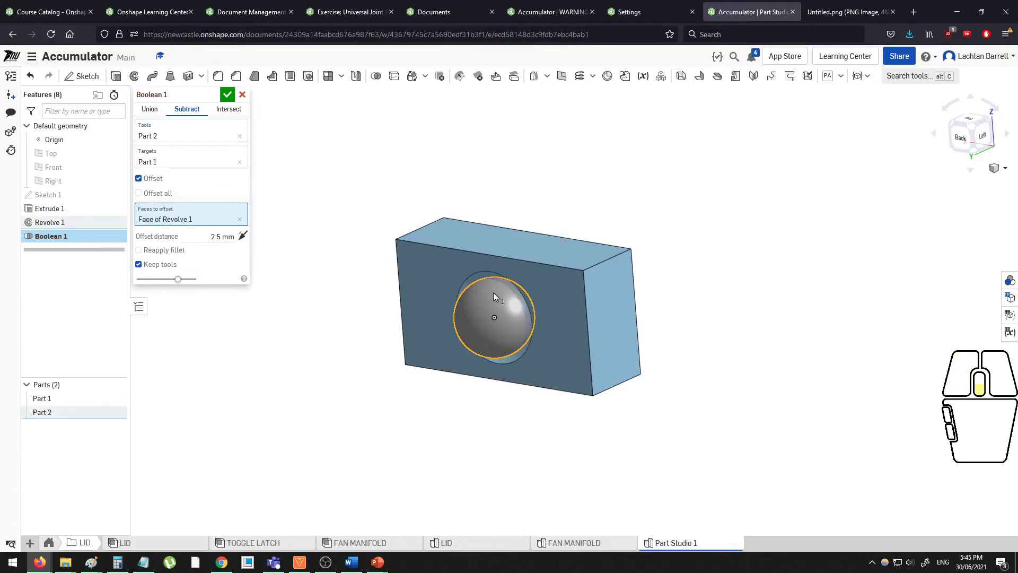
pyautogui.scroll(5, 493, 293)
pyautogui.moveTo(525, 275); pyautogui.dragTo(519, 313, button='middle')
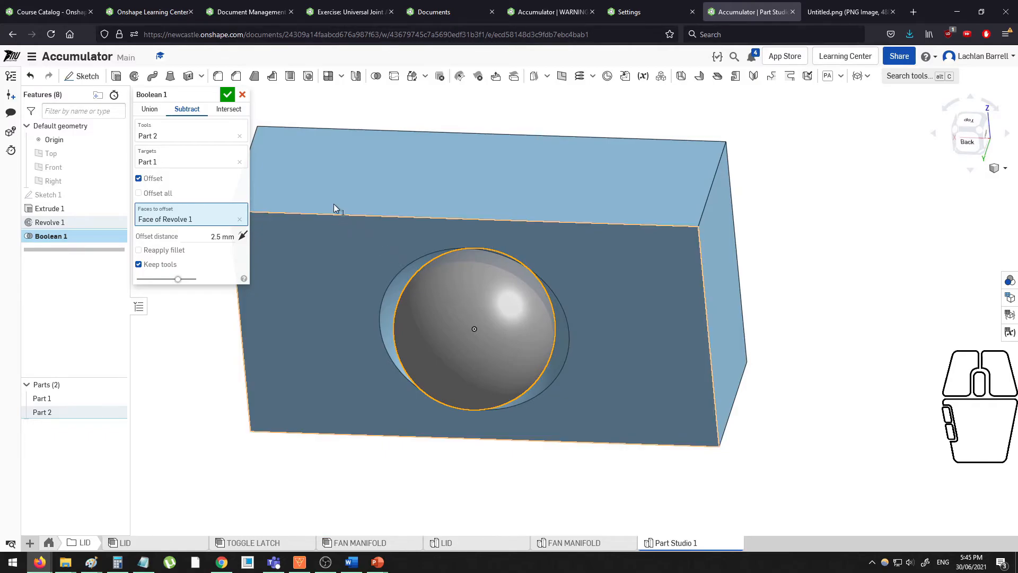
# Change Boolean 1 to Intersect, with the block (Part 1) and the sphere (Part 2) as tools and Keep tools off.
pyautogui.click(219, 114)
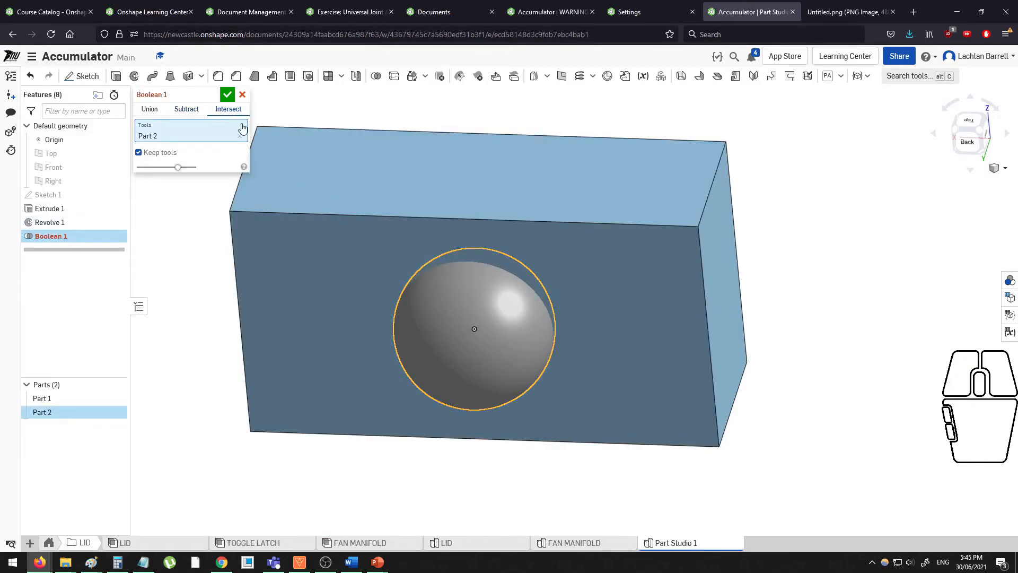
pyautogui.scroll(-3, 393, 189)
pyautogui.click(239, 137)
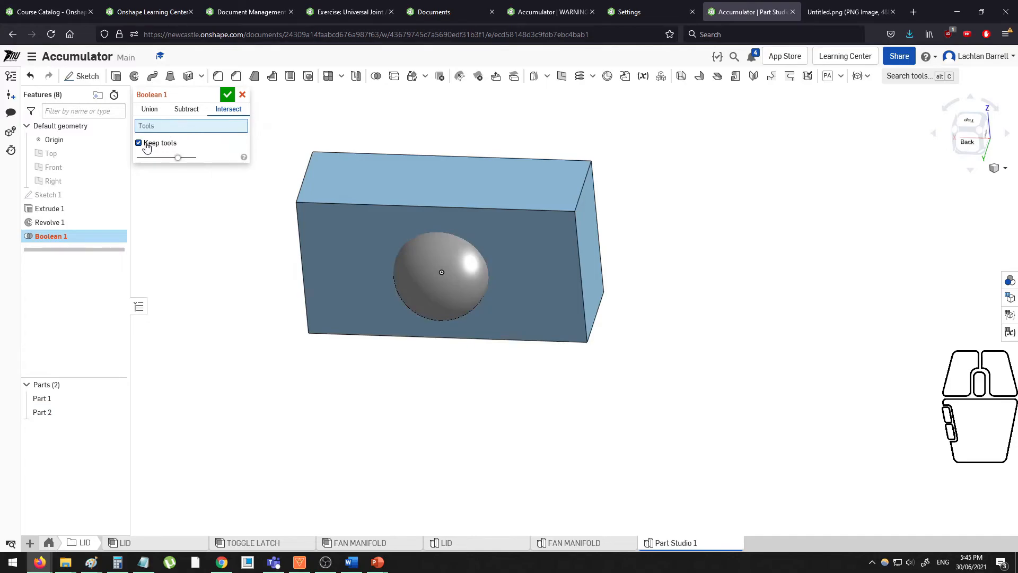
pyautogui.moveTo(348, 160); pyautogui.dragTo(407, 244, button='middle')
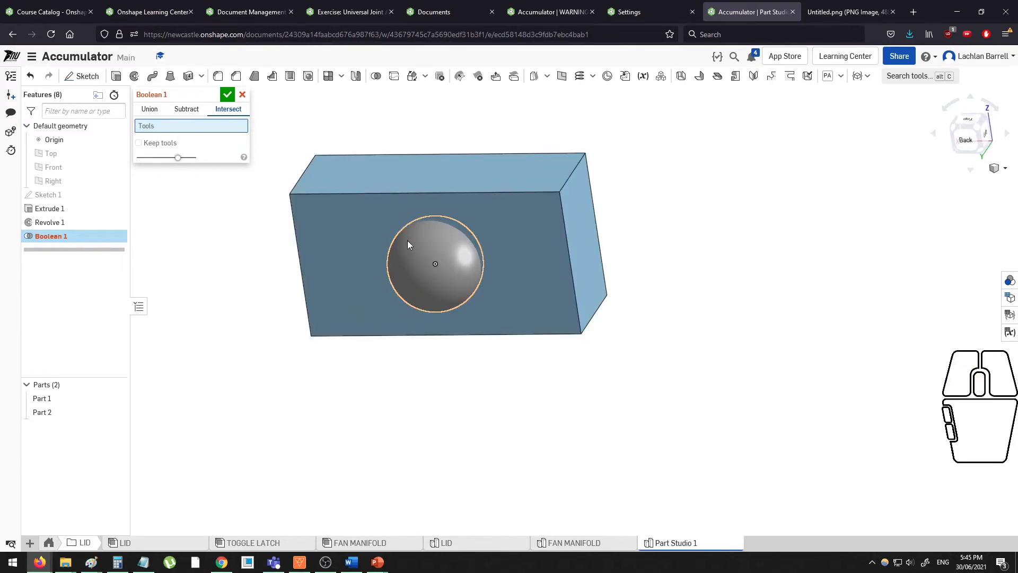
pyautogui.click(311, 183)
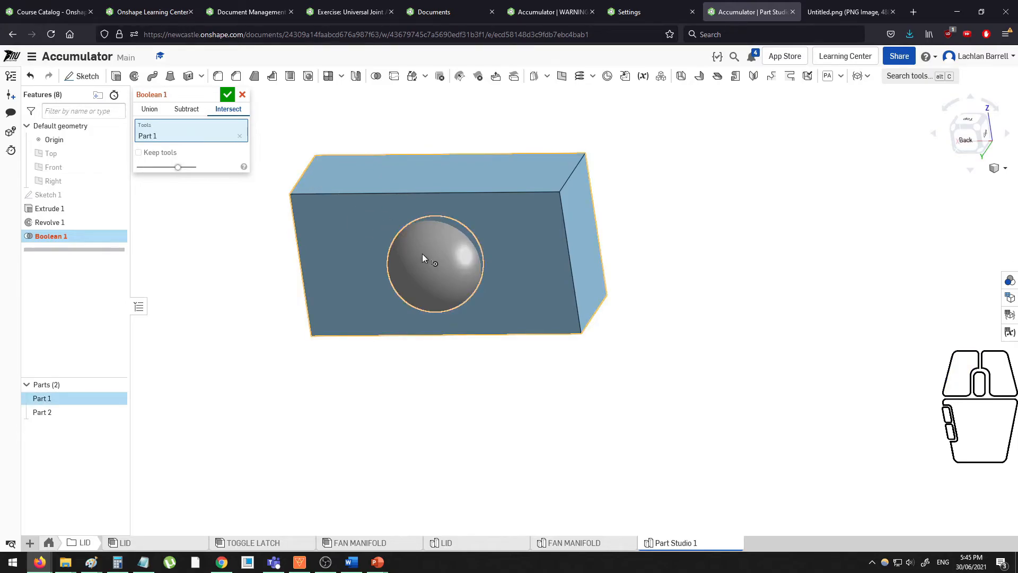
pyautogui.click(422, 254)
pyautogui.moveTo(431, 244); pyautogui.dragTo(392, 253, button='middle')
pyautogui.click(227, 94)
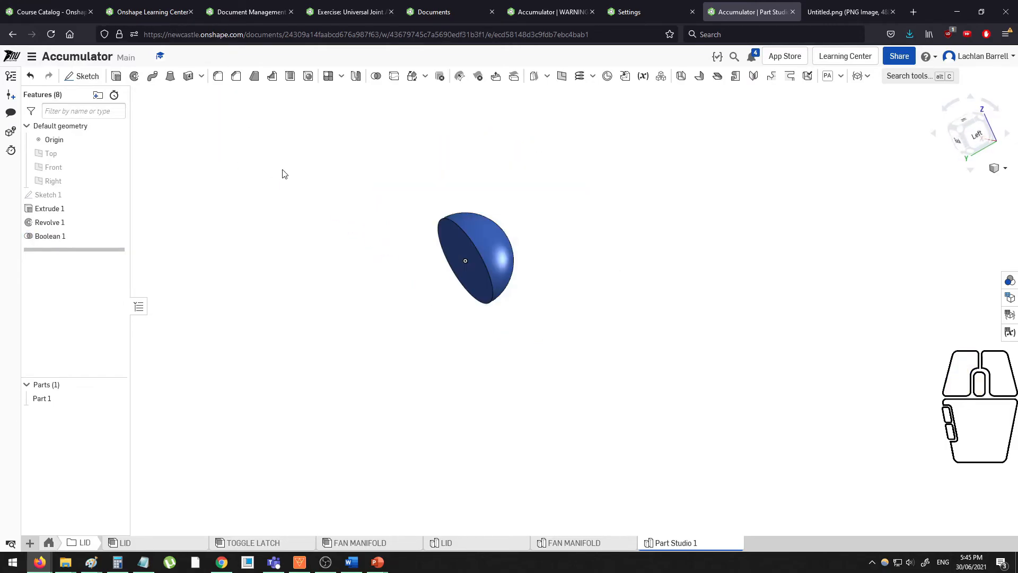
# Edit the Boolean 1 intersection to keep the original tool bodies.
pyautogui.moveTo(296, 181); pyautogui.dragTo(381, 173, button='middle')
pyautogui.doubleClick(49, 235)
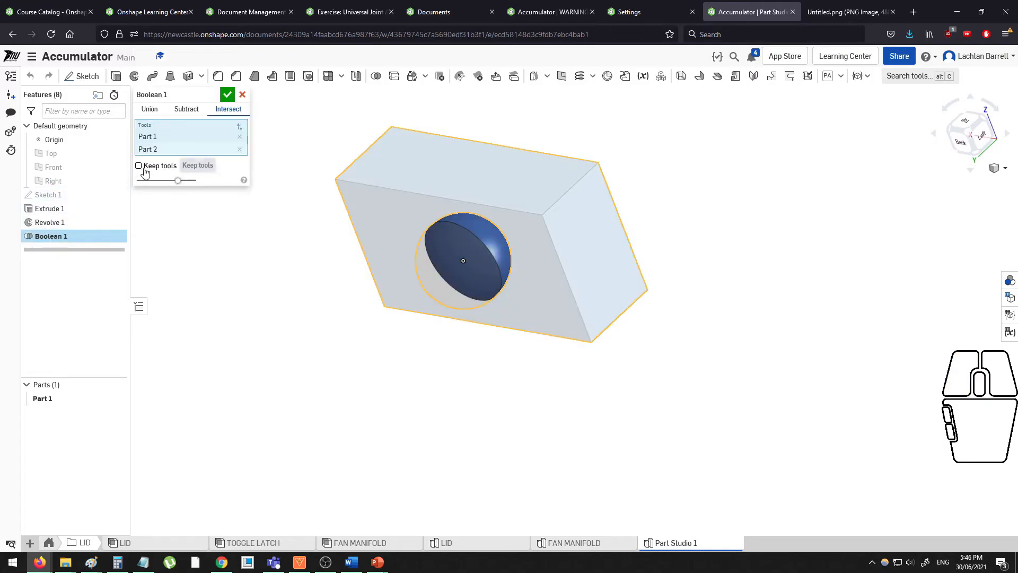
pyautogui.click(144, 170)
pyautogui.click(227, 95)
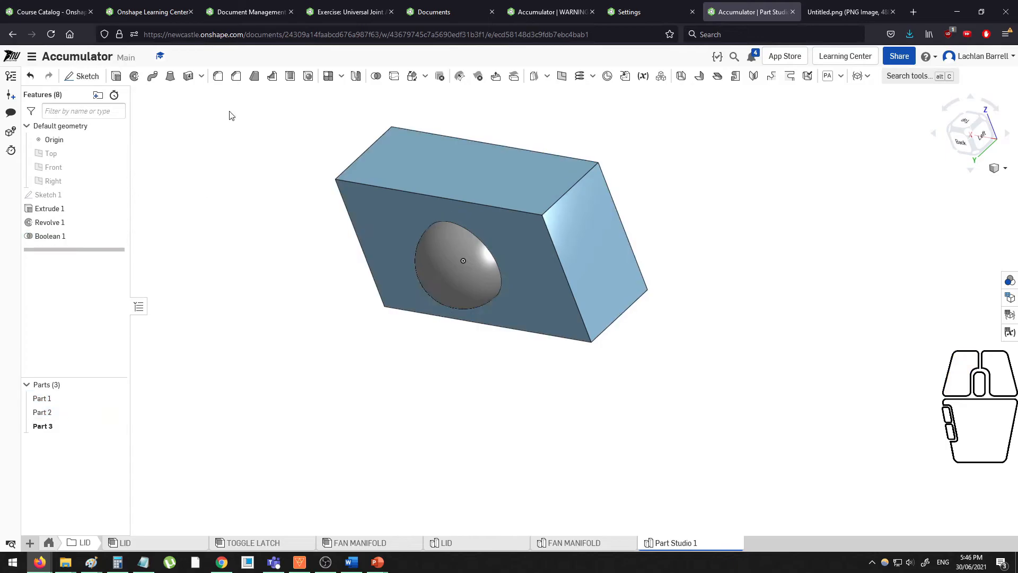
# Hide and show Parts 1, 2 and 3 to examine the block, the sphere and the intersection body separately.
pyautogui.click(116, 399)
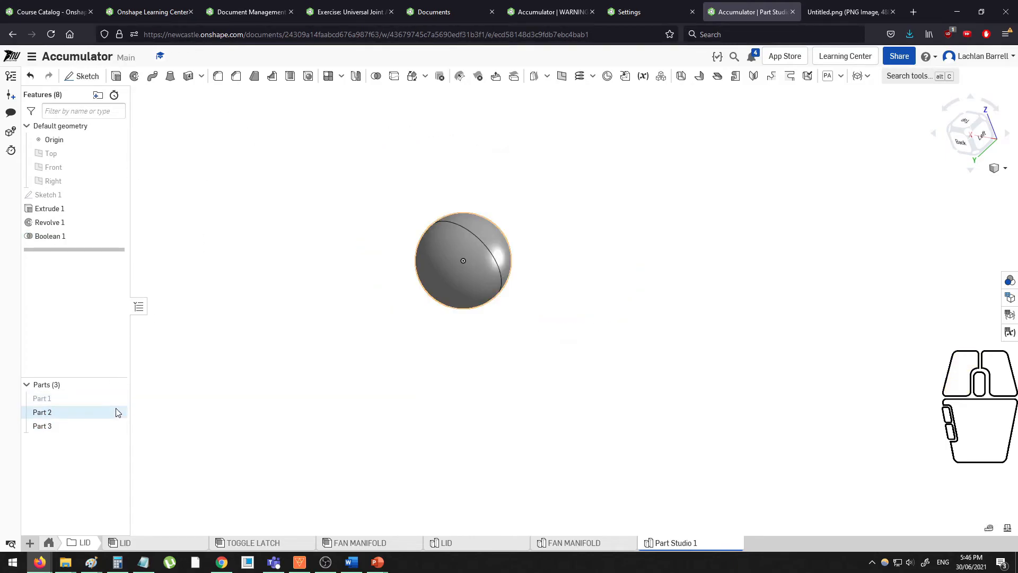
pyautogui.click(116, 412)
pyautogui.click(117, 412)
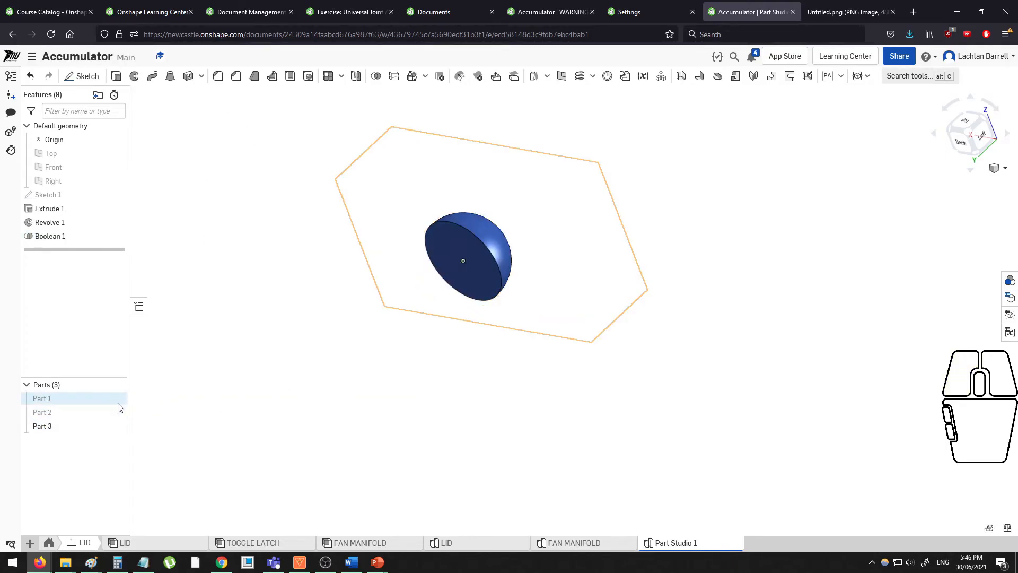
pyautogui.click(117, 398)
pyautogui.click(117, 427)
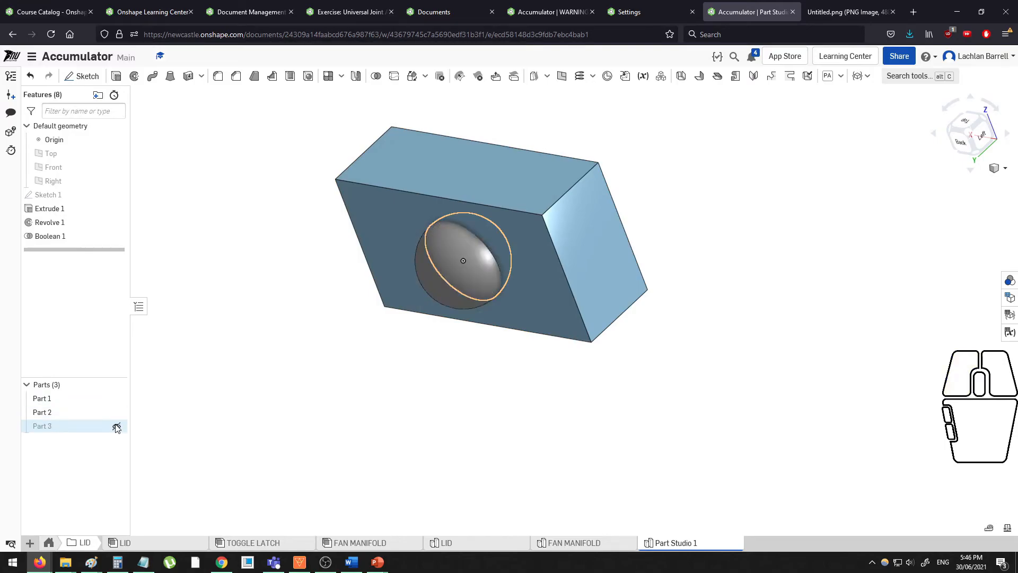
pyautogui.click(117, 426)
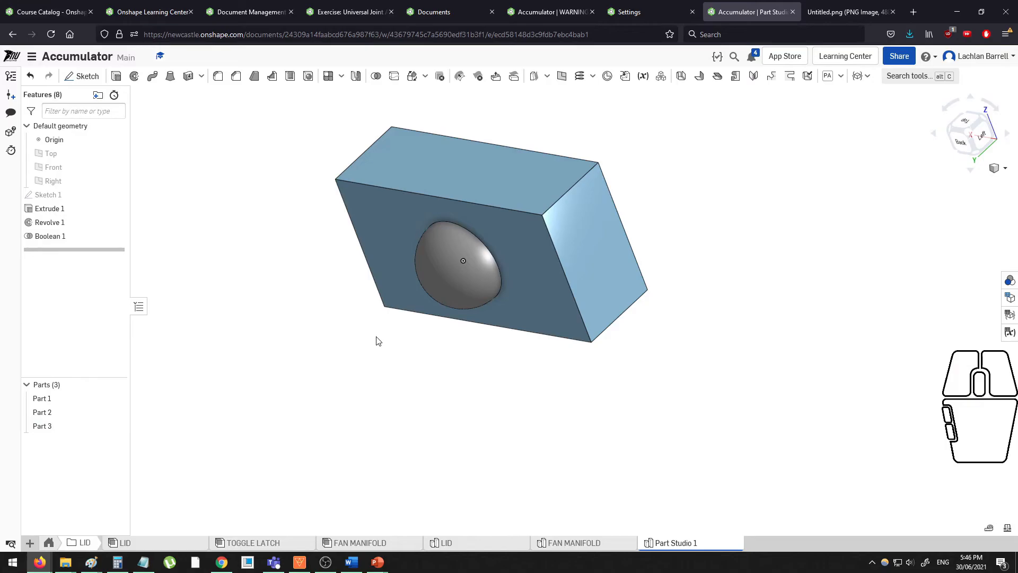
# Switch to the Untitled.png image and view the example of combining a dome with a patterned ring.
pyautogui.hotkey('ctrl', 'Tab')
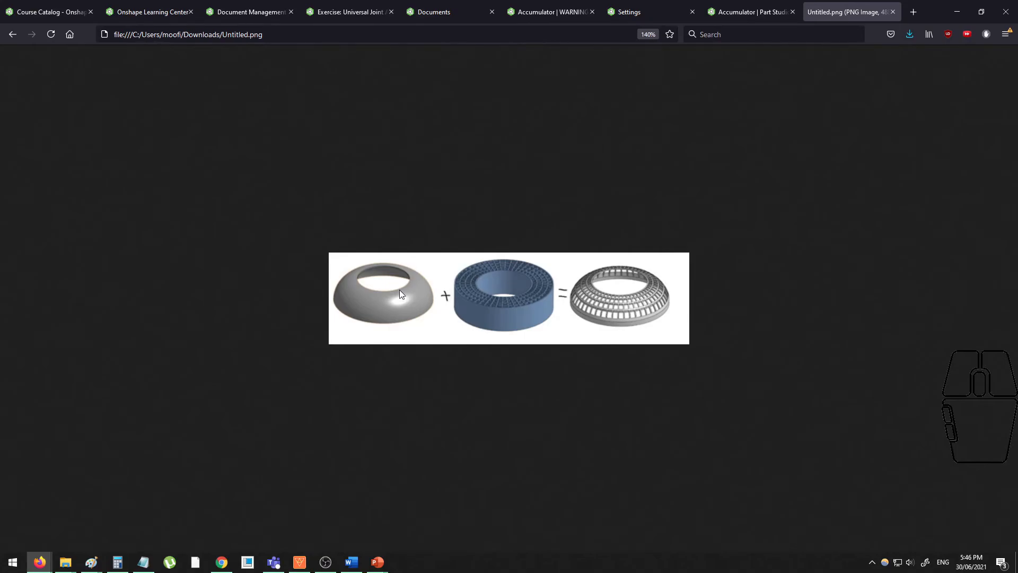
pyautogui.hotkey('ctrl', '0')
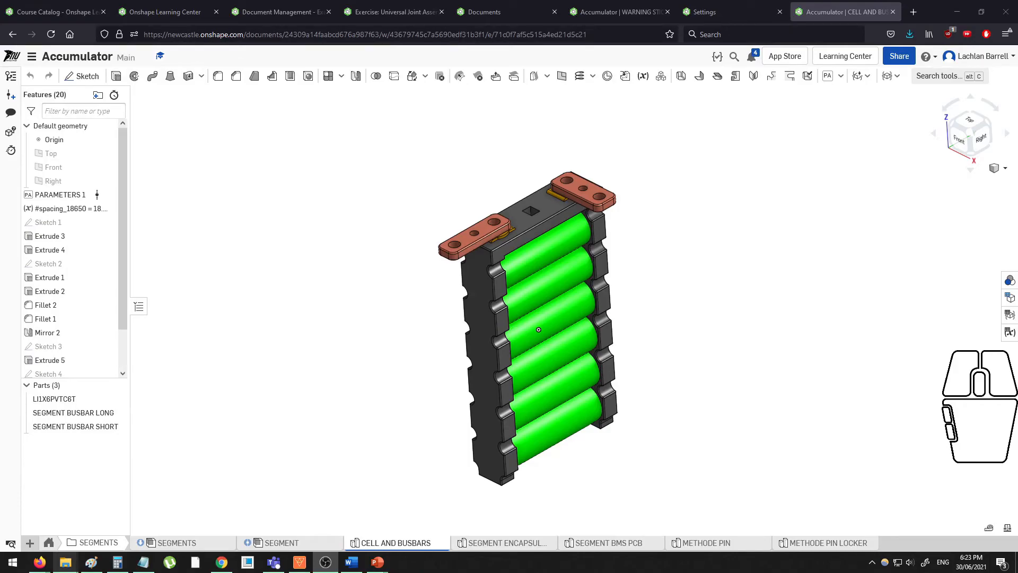
# Examine the battery cell module and its two busbars in the CELL AND BUSBARS part studio.
pyautogui.moveTo(827, 236); pyautogui.dragTo(793, 234, button='middle')
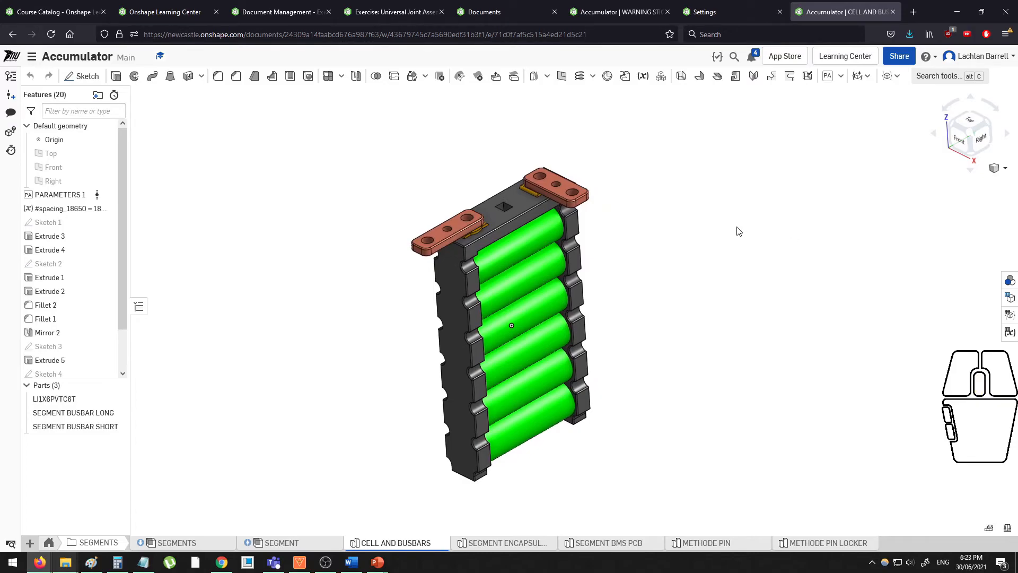
pyautogui.moveTo(700, 233); pyautogui.dragTo(703, 235, button='middle')
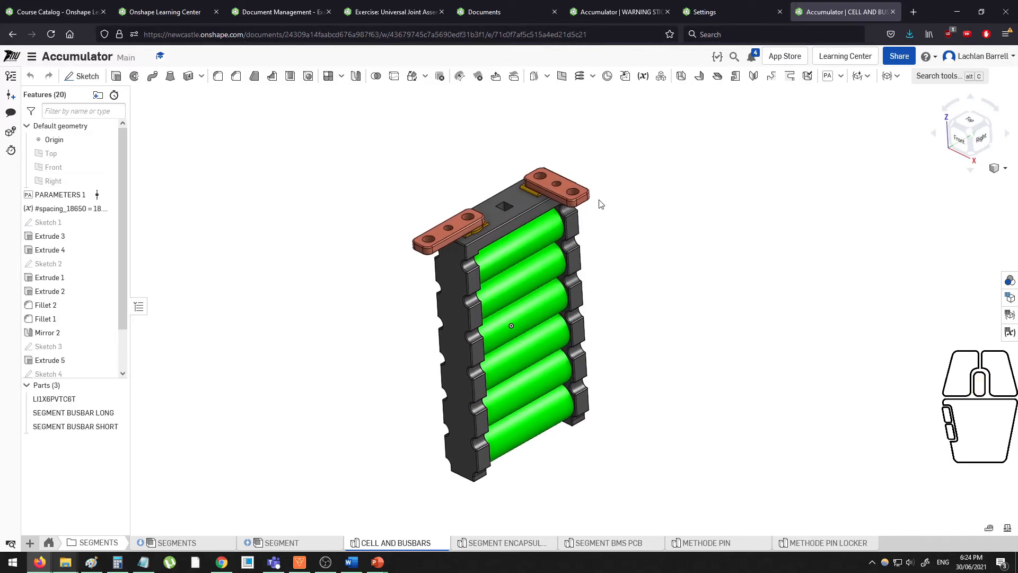
pyautogui.scroll(3, 580, 203)
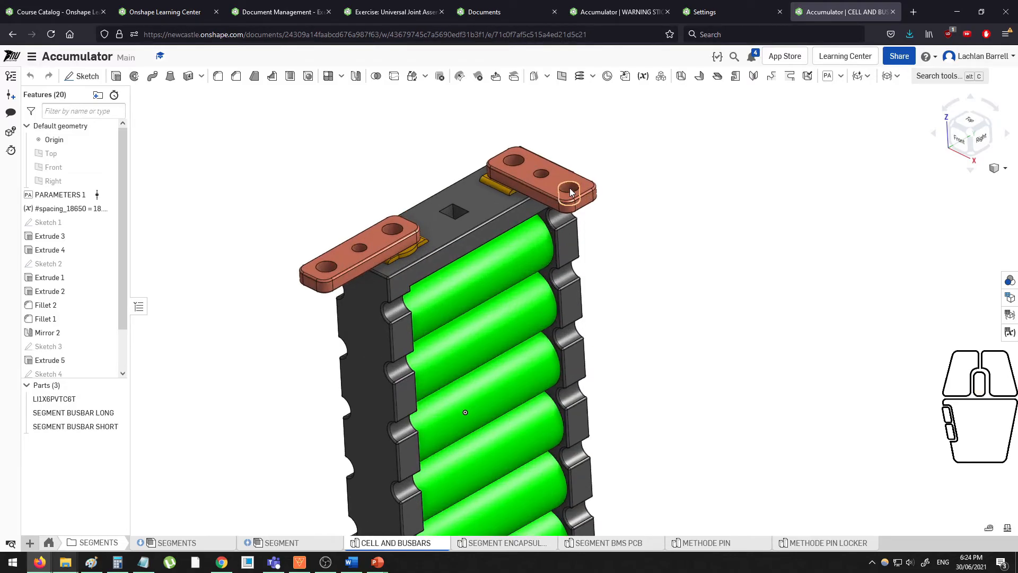
pyautogui.scroll(-5, 644, 207)
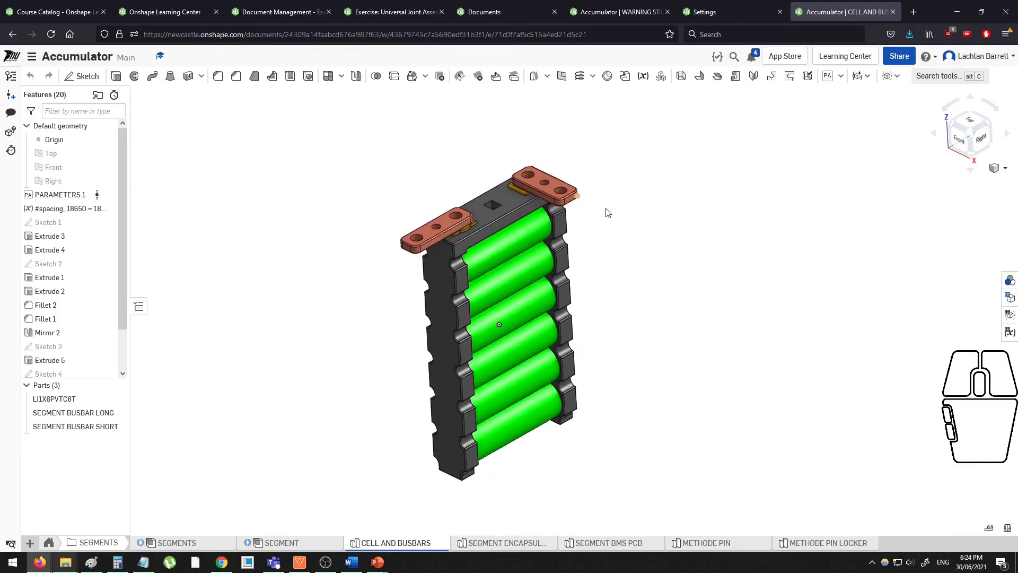
pyautogui.scroll(2, 610, 212)
pyautogui.scroll(-2, 636, 221)
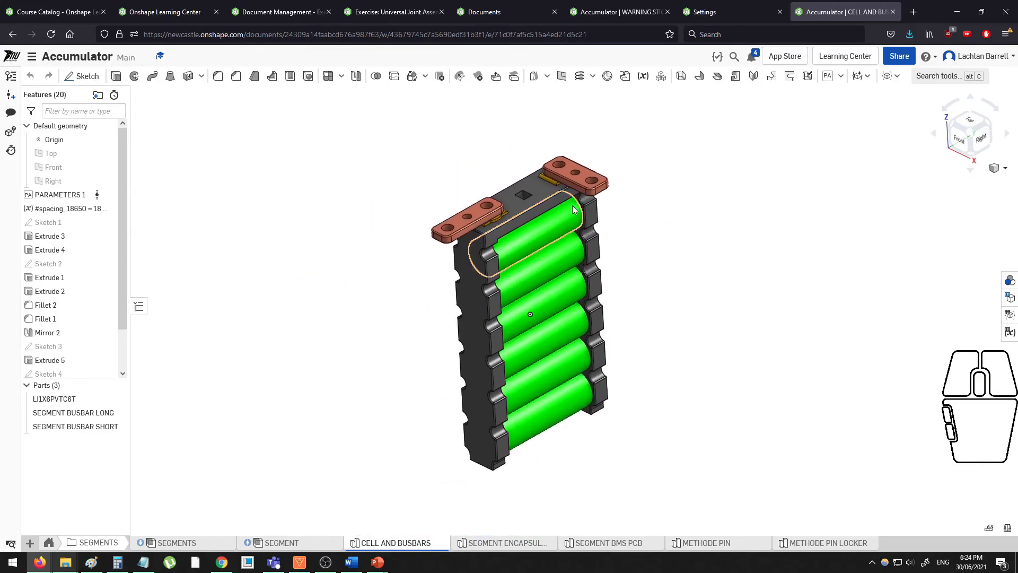
pyautogui.click(672, 284)
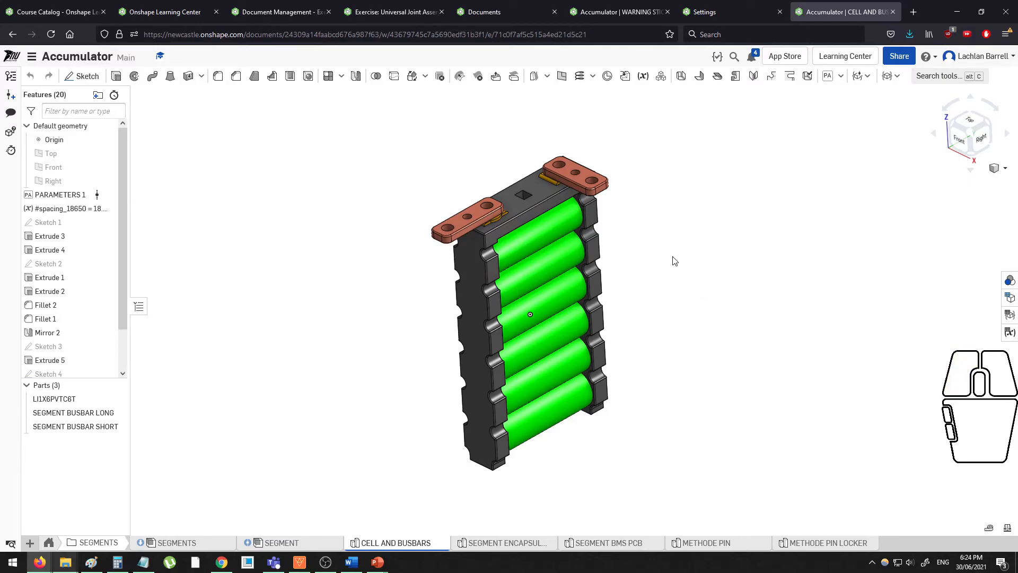
pyautogui.moveTo(666, 260); pyautogui.dragTo(639, 261, button='middle')
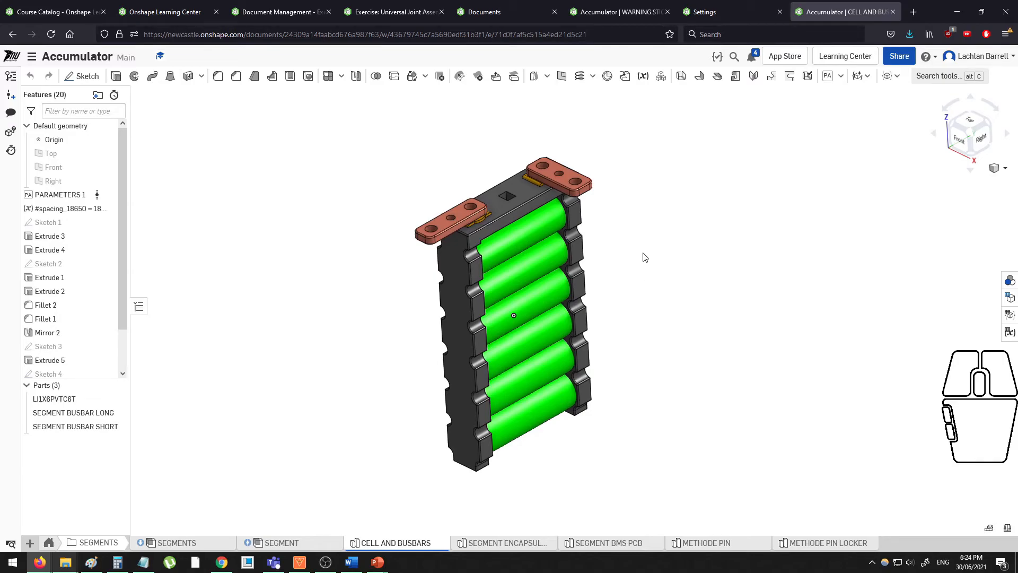
# Assign Cork from the Onshape Material Library to the LI1X6PVTC6T part.
pyautogui.rightClick(74, 401)
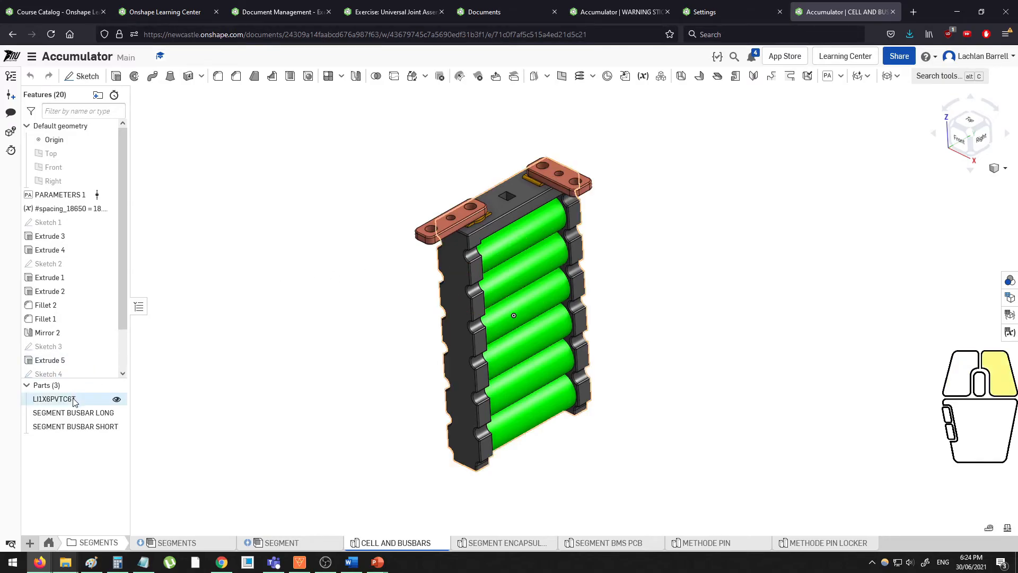
pyautogui.click(136, 216)
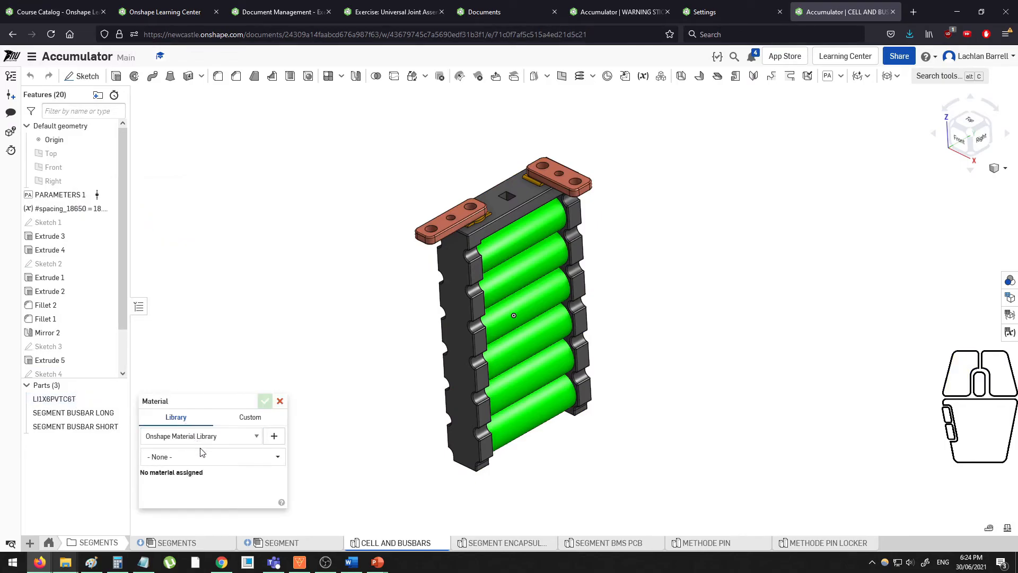
pyautogui.click(204, 456)
pyautogui.write('CAR')
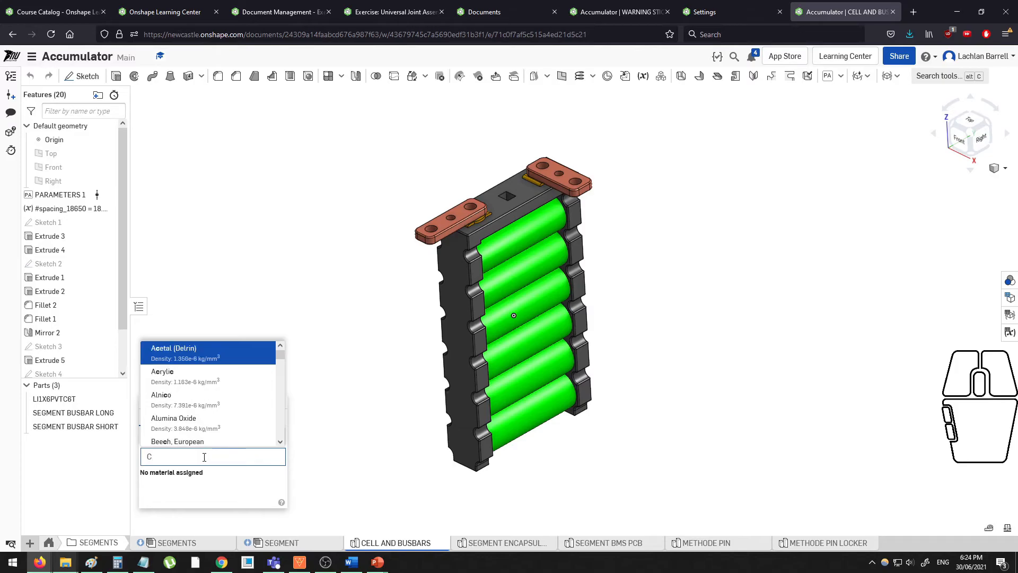
pyautogui.press('BackSpace')
pyautogui.press('BackSpace')
pyautogui.write('OR')
pyautogui.click(207, 485)
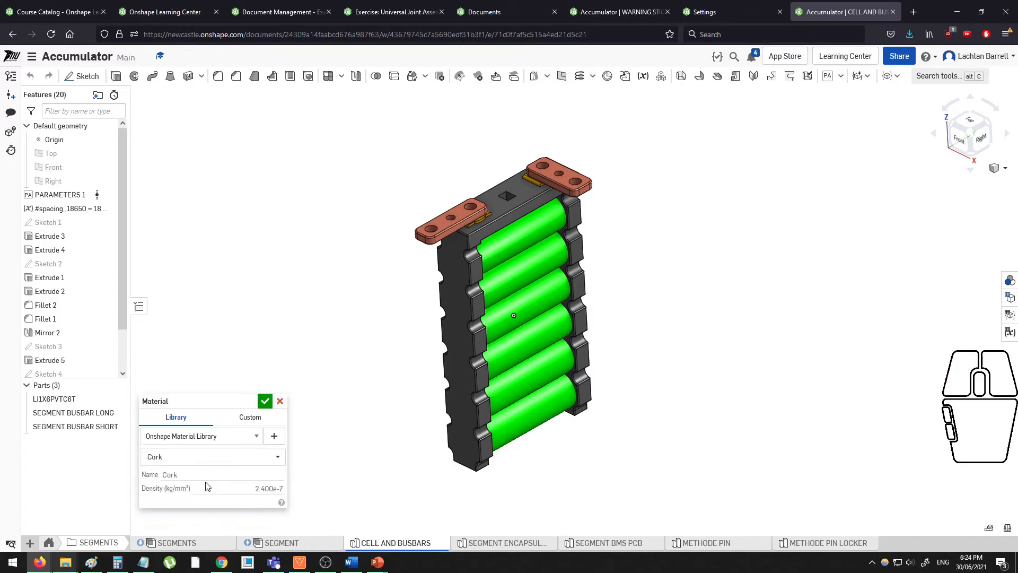
pyautogui.click(265, 402)
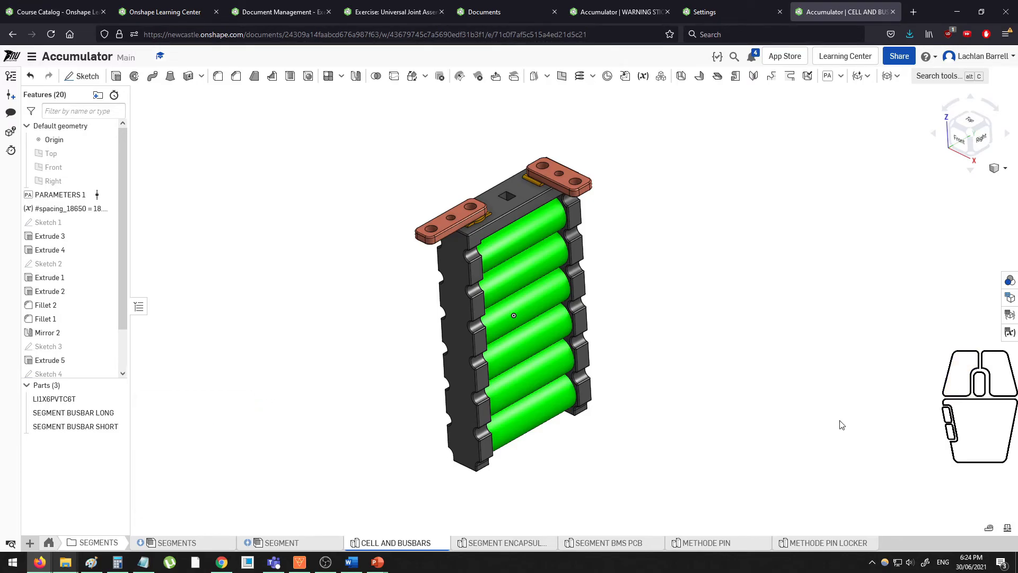
# Display the mass properties of the LI1X6PVTC6T cell module.
pyautogui.moveTo(800, 392); pyautogui.dragTo(753, 402, button='middle')
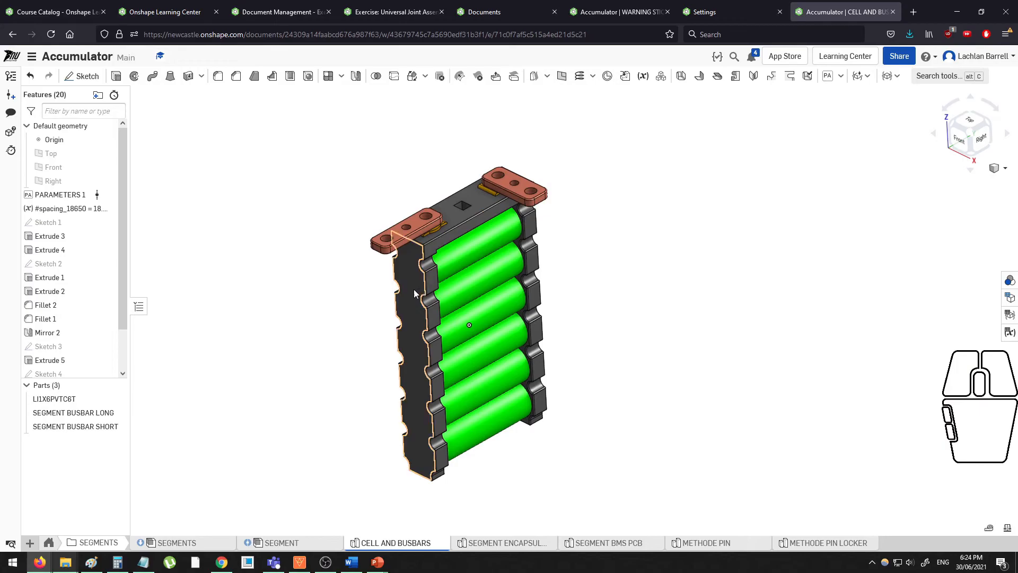
pyautogui.click(1007, 530)
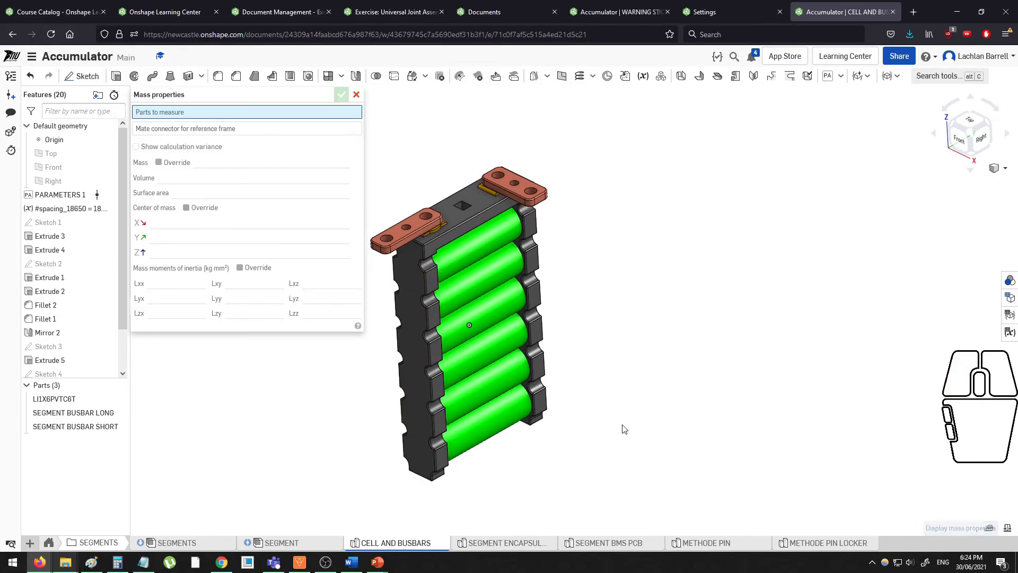
pyautogui.click(471, 209)
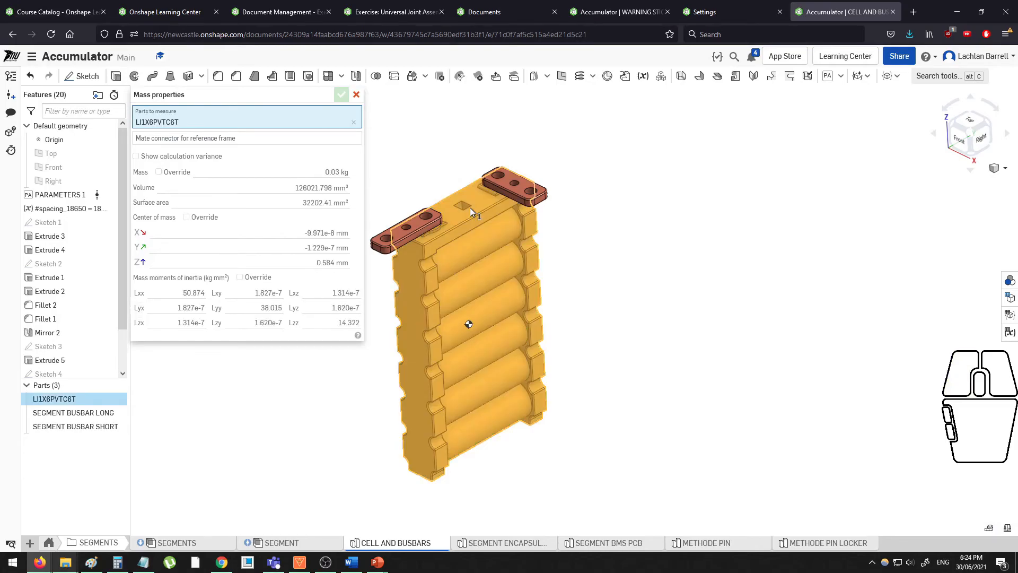
# Override the mass of the LI1X6PVTC6T cell module with 0.323 kg.
pyautogui.click(159, 172)
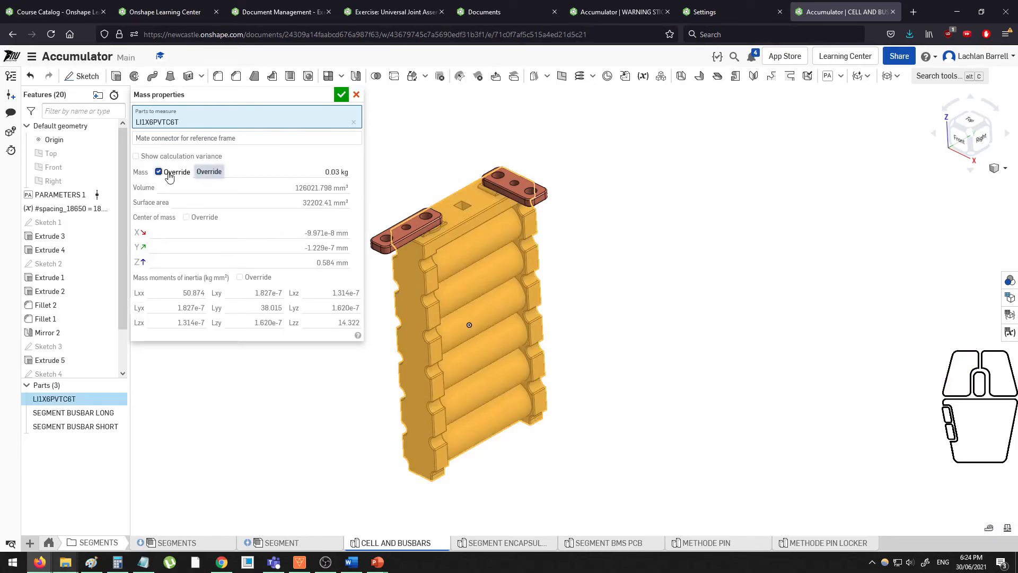
pyautogui.click(304, 171)
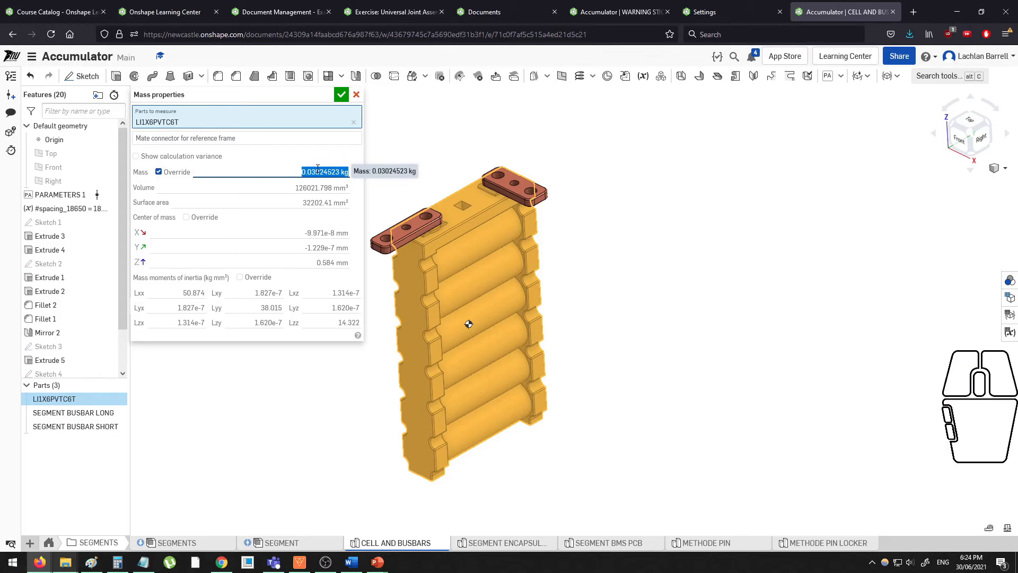
pyautogui.write('0.323')
pyautogui.press('Return')
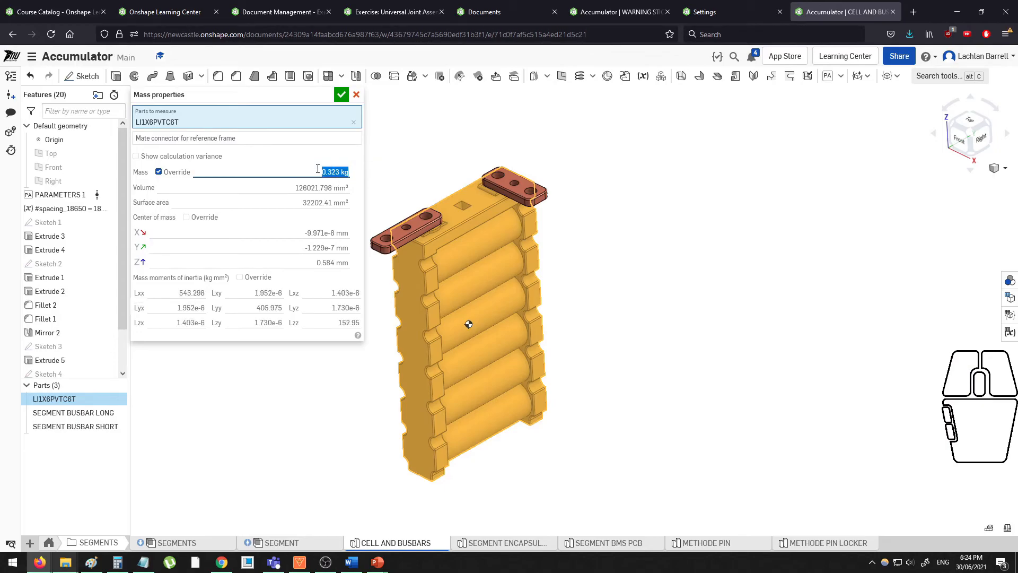
pyautogui.click(341, 94)
pyautogui.moveTo(359, 213); pyautogui.dragTo(391, 215, button='middle')
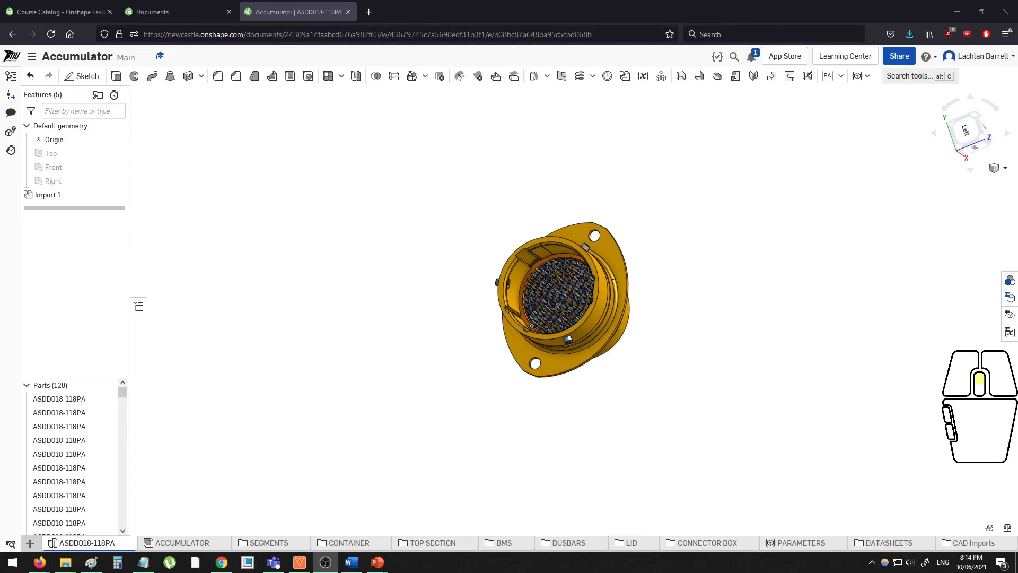
# Examine the imported ASDD018-118PA connector and its list of individual parts from several angles.
pyautogui.scroll(3, 699, 257)
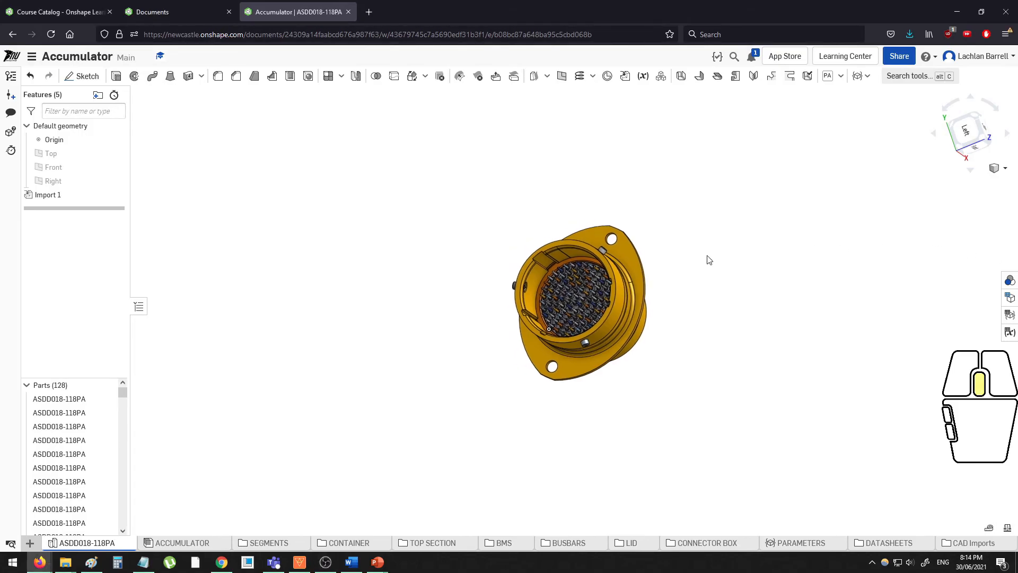
pyautogui.moveTo(698, 257); pyautogui.dragTo(670, 249, button='middle')
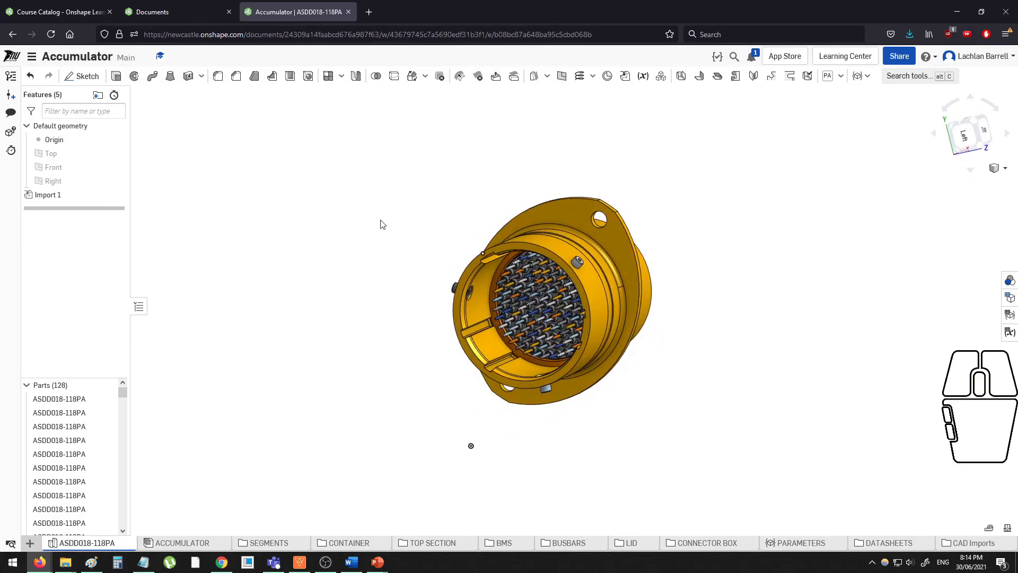
pyautogui.scroll(-1, 378, 258)
pyautogui.scroll(1, 379, 258)
pyautogui.scroll(3, 381, 261)
pyautogui.moveTo(384, 252)
pyautogui.mouseDown(button='middle')
pyautogui.moveTo(289, 264)
pyautogui.moveTo(322, 265)
pyautogui.moveTo(374, 245)
pyautogui.mouseUp(button='middle')
pyautogui.scroll(-10, 101, 424)
pyautogui.scroll(15, 82, 460)
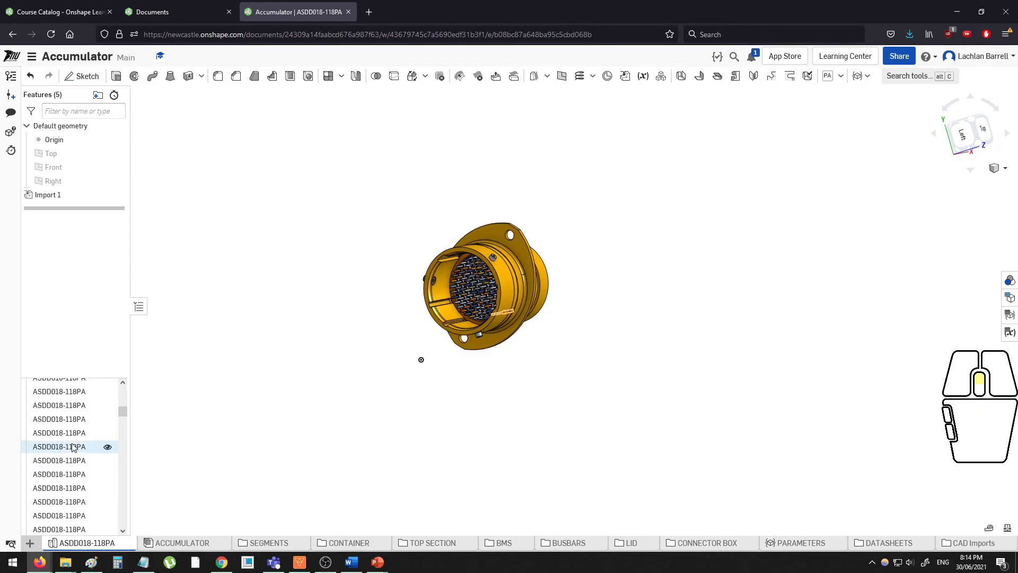
pyautogui.moveTo(346, 269); pyautogui.dragTo(348, 304, button='middle')
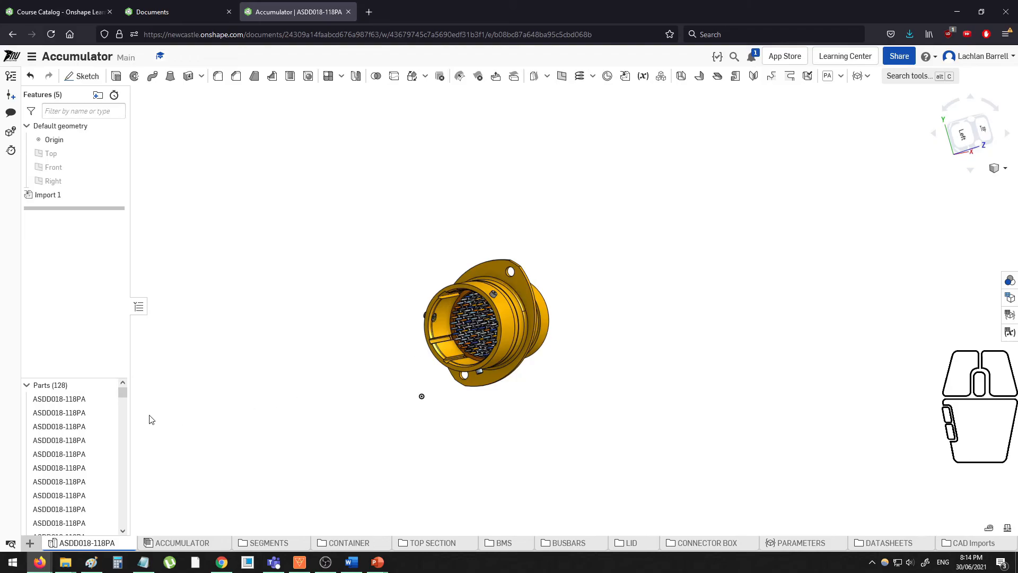
pyautogui.click(126, 416)
pyautogui.moveTo(126, 416); pyautogui.dragTo(122, 389)
# Combine all parts of the ASDD018-118PA connector, including its pins, into one closed composite part.
pyautogui.click(661, 78)
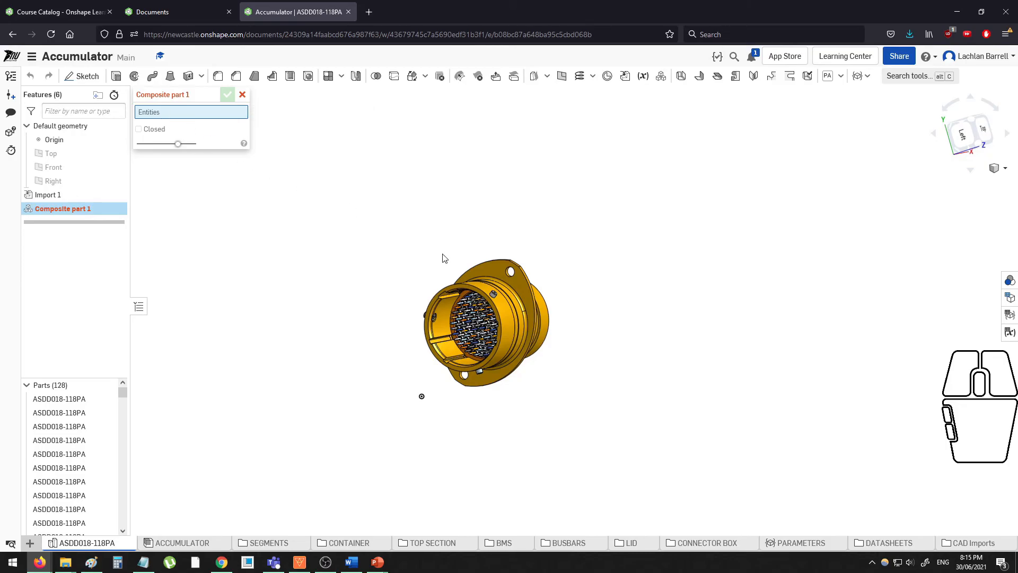
pyautogui.scroll(3, 500, 316)
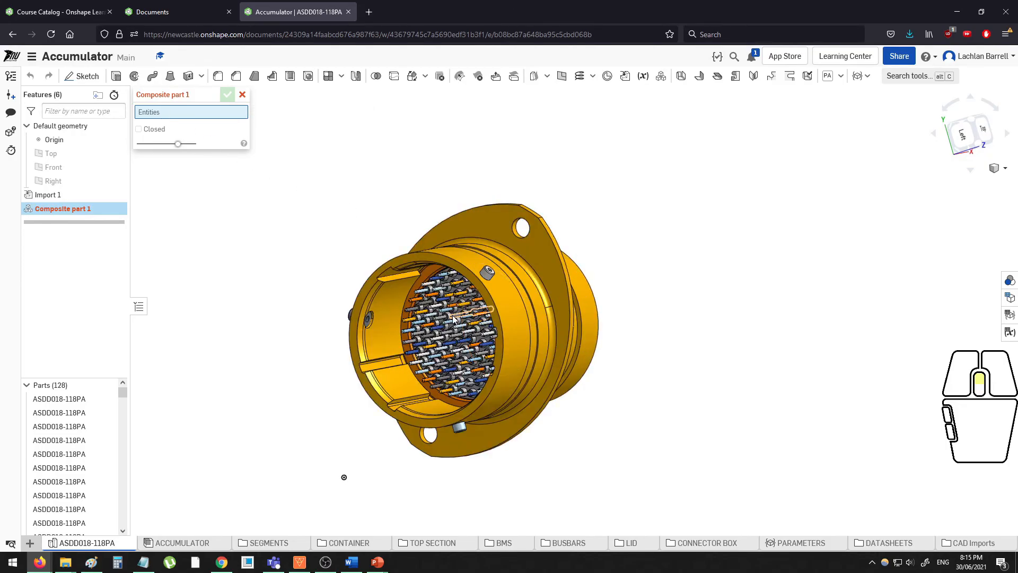
pyautogui.scroll(-3, 454, 318)
pyautogui.moveTo(348, 197); pyautogui.dragTo(599, 442)
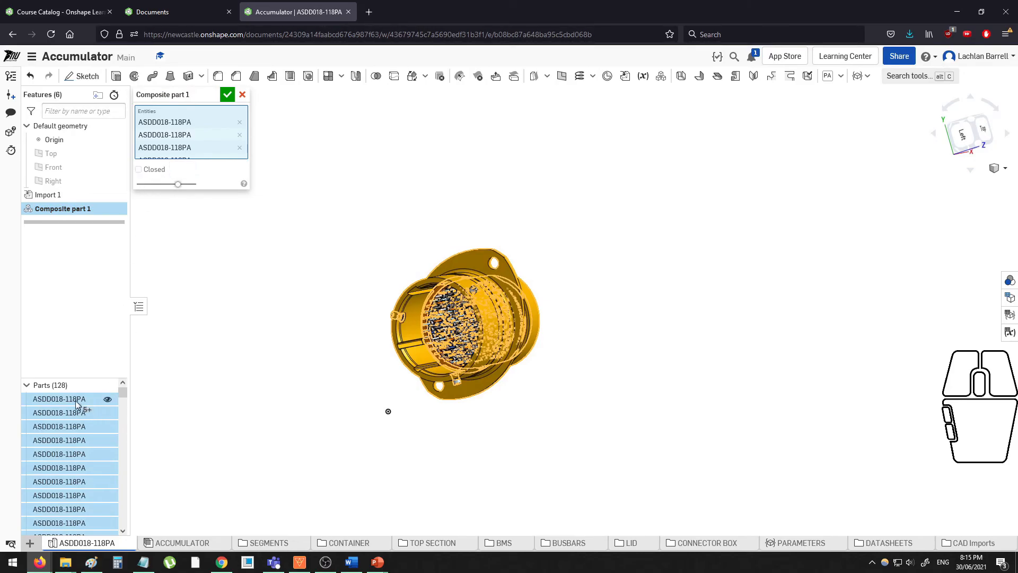
pyautogui.scroll(5, 449, 322)
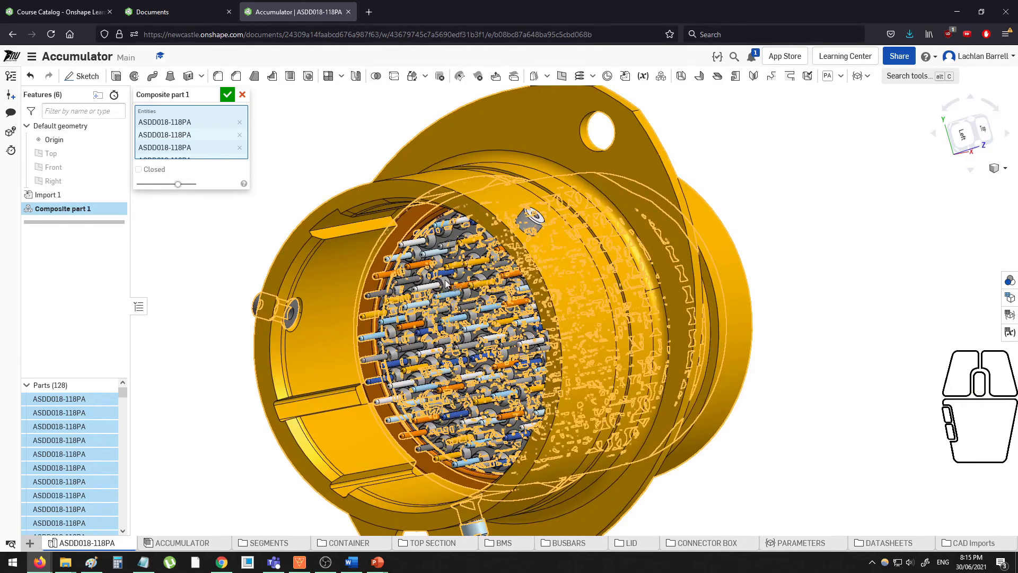
pyautogui.scroll(-5, 446, 284)
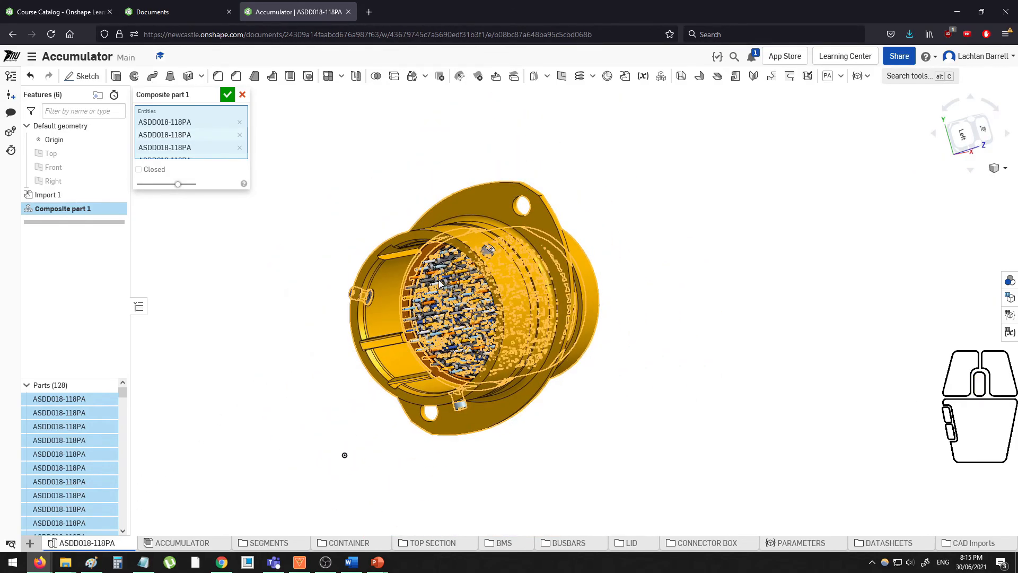
pyautogui.click(154, 174)
pyautogui.click(227, 95)
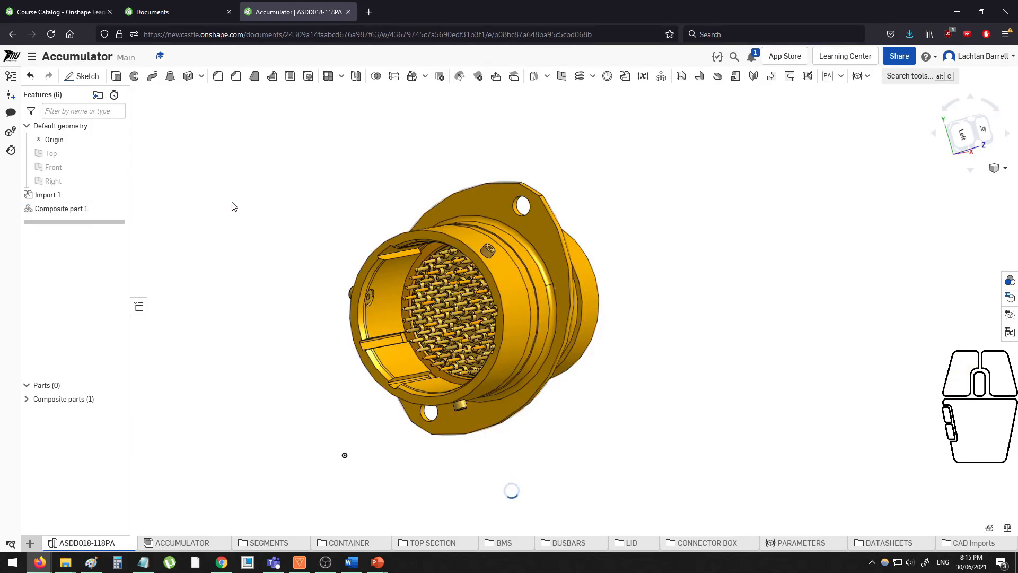
# Rename the new composite part as connector.
pyautogui.click(26, 400)
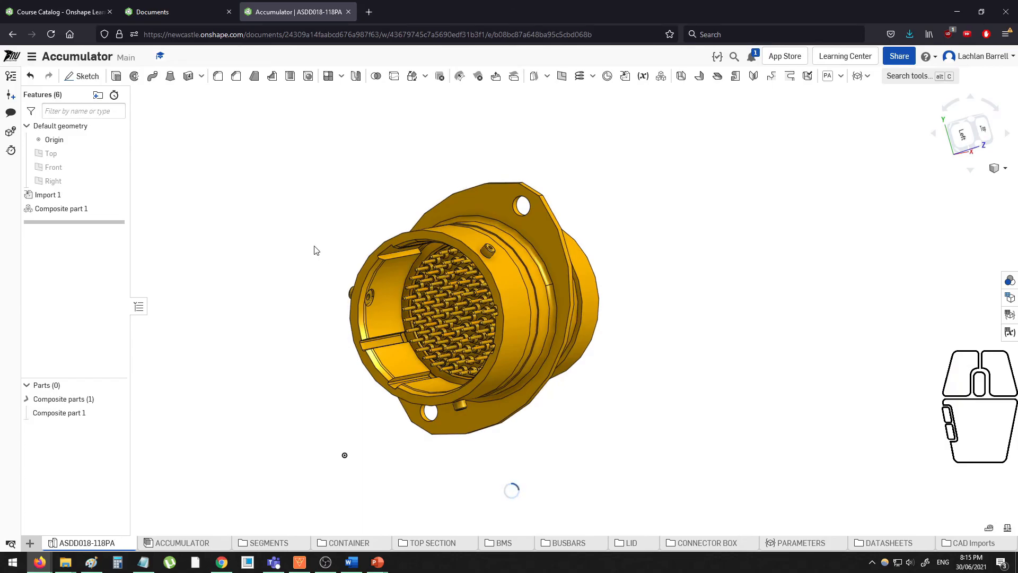
pyautogui.click(57, 416)
pyautogui.rightClick(57, 416)
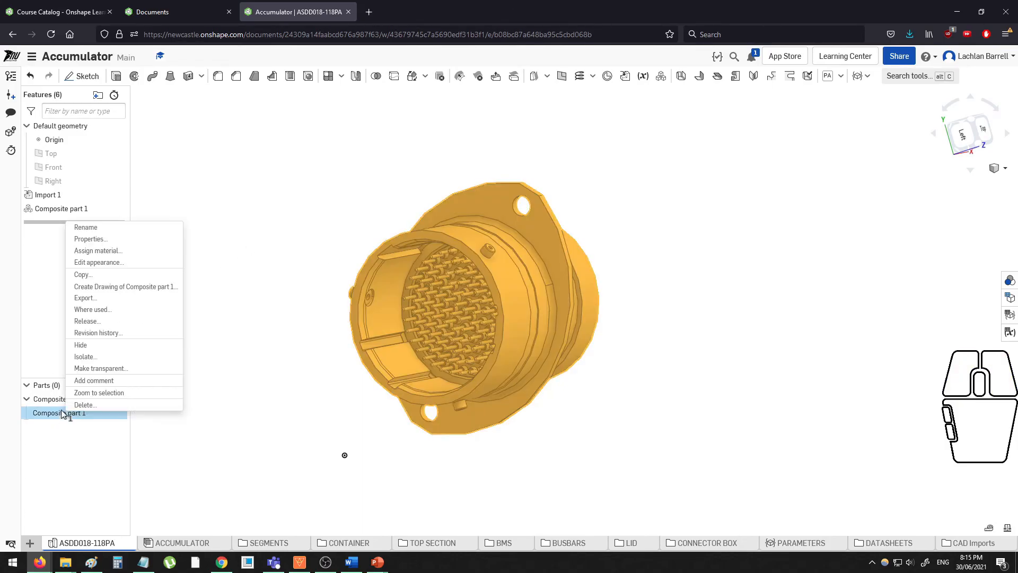
pyautogui.click(113, 229)
pyautogui.write('connector')
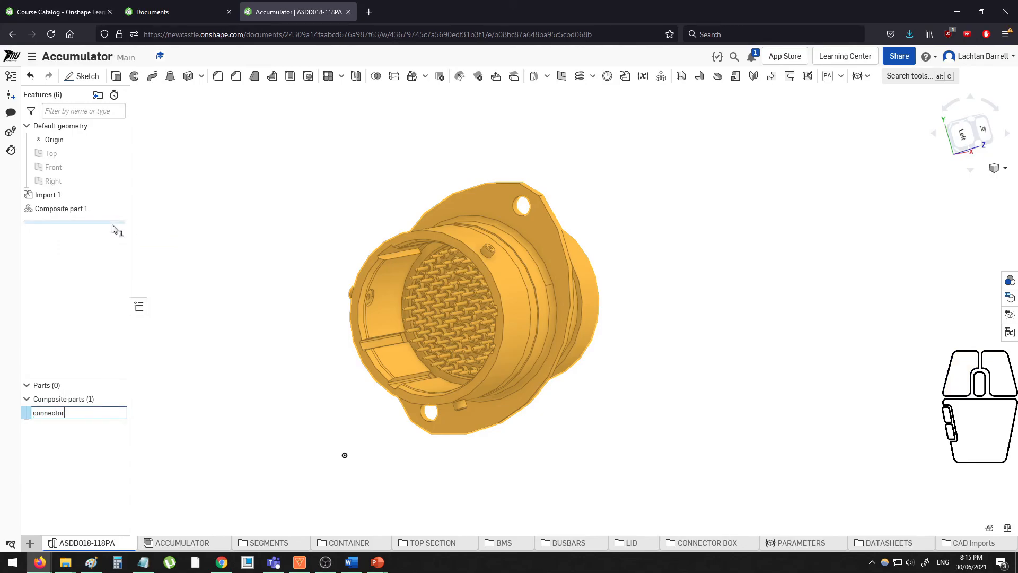
pyautogui.press('Return')
pyautogui.click(218, 180)
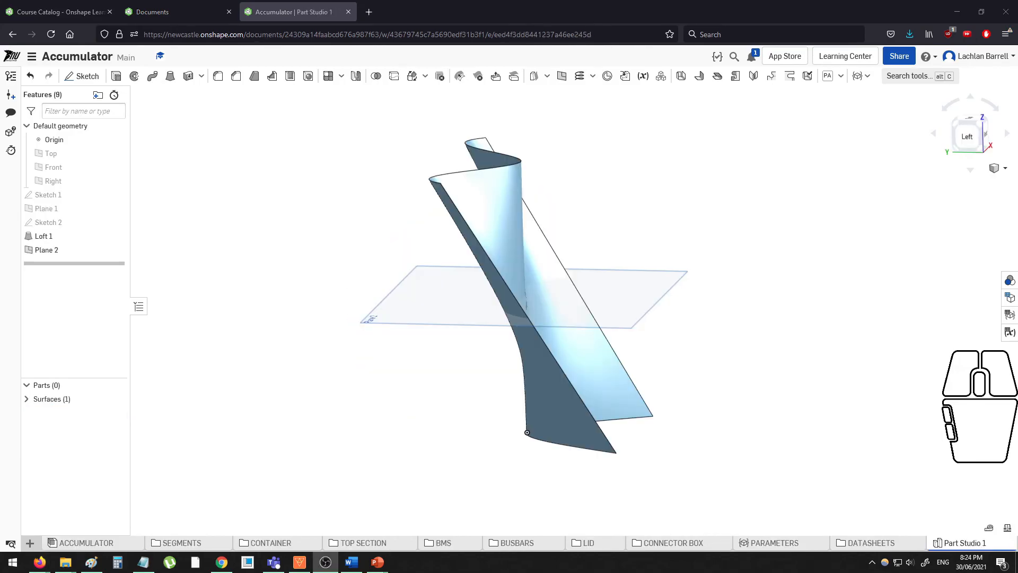
# Start a sketch on Plane 2, which cuts through the lofted surface, and view it normal to the plane.
pyautogui.moveTo(787, 298); pyautogui.dragTo(756, 315, button='middle')
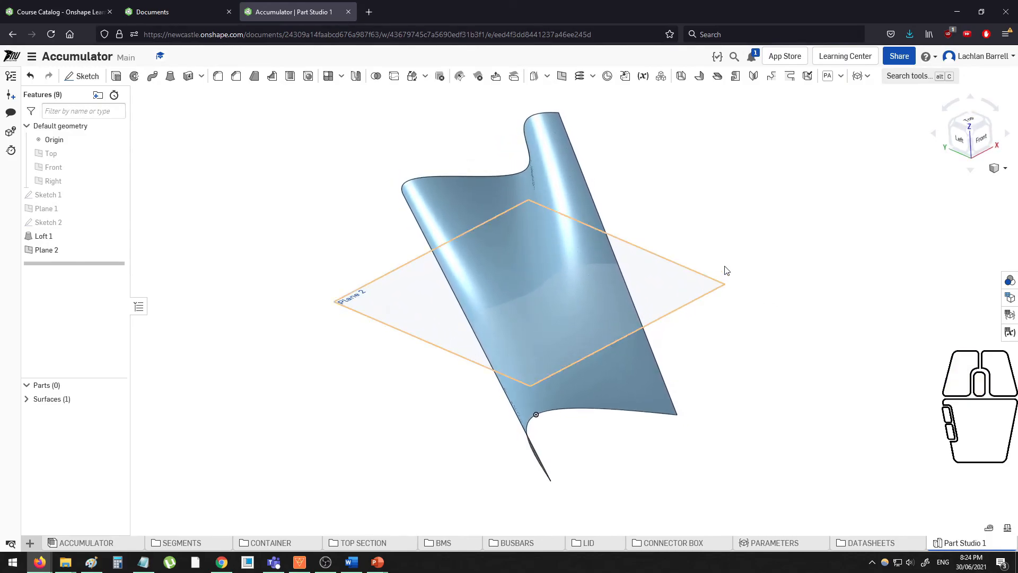
pyautogui.scroll(2, 723, 272)
pyautogui.scroll(-3, 722, 273)
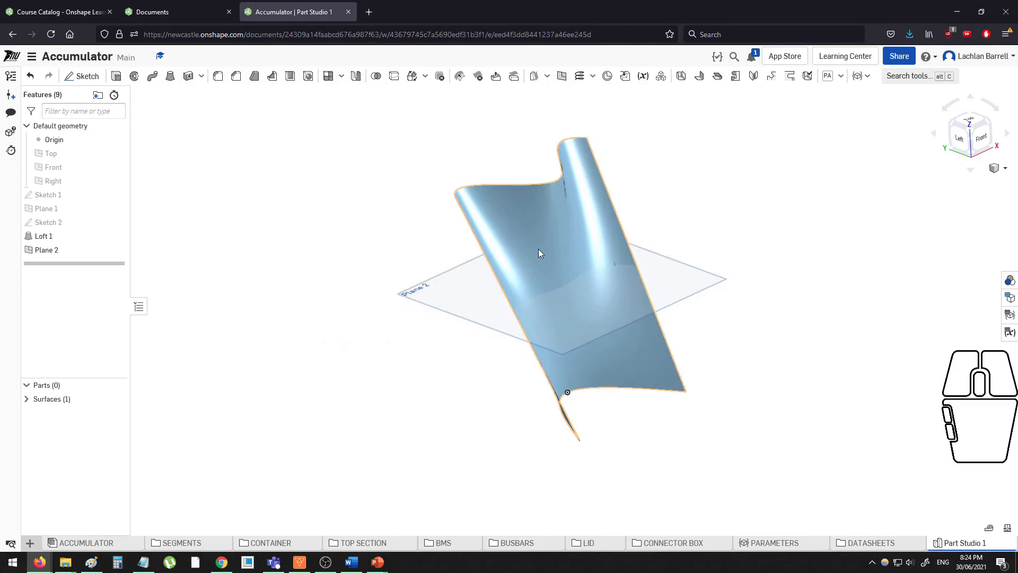
pyautogui.moveTo(462, 295); pyautogui.dragTo(453, 300, button='middle')
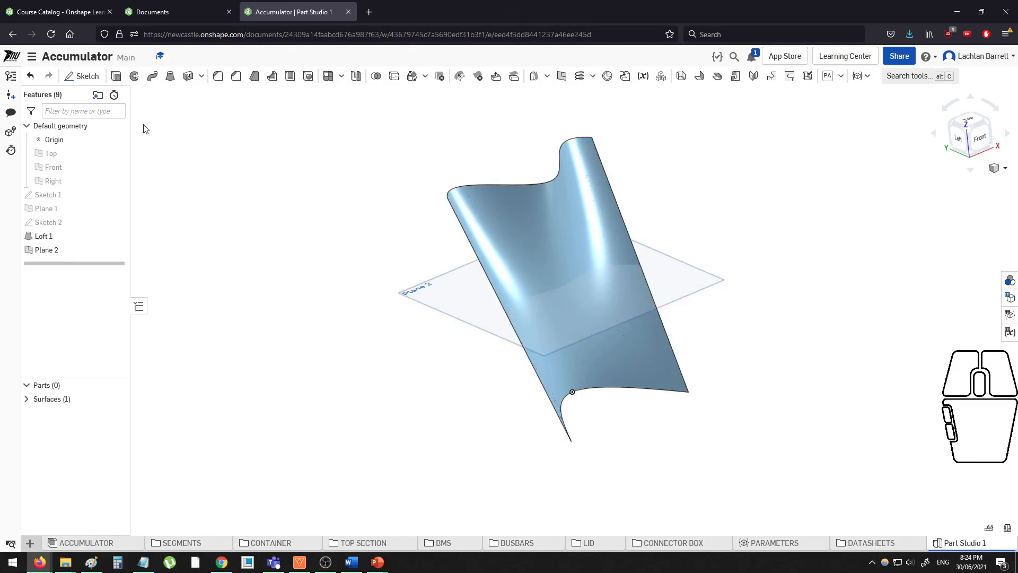
pyautogui.click(84, 86)
pyautogui.click(456, 298)
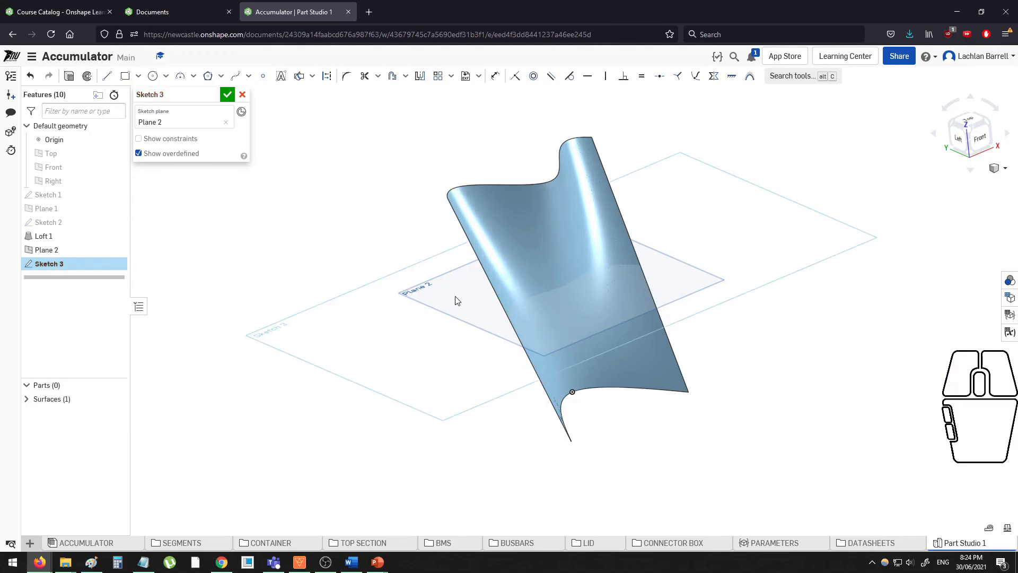
pyautogui.press('n')
pyautogui.scroll(2, 604, 277)
pyautogui.moveTo(606, 279); pyautogui.dragTo(632, 281, button='middle')
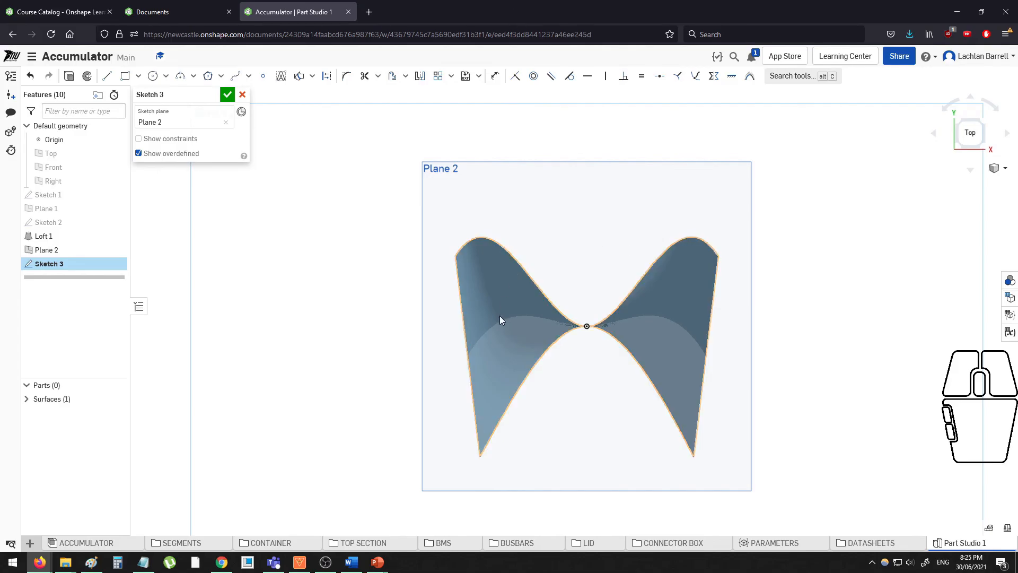
pyautogui.moveTo(486, 335); pyautogui.dragTo(517, 259, button='right')
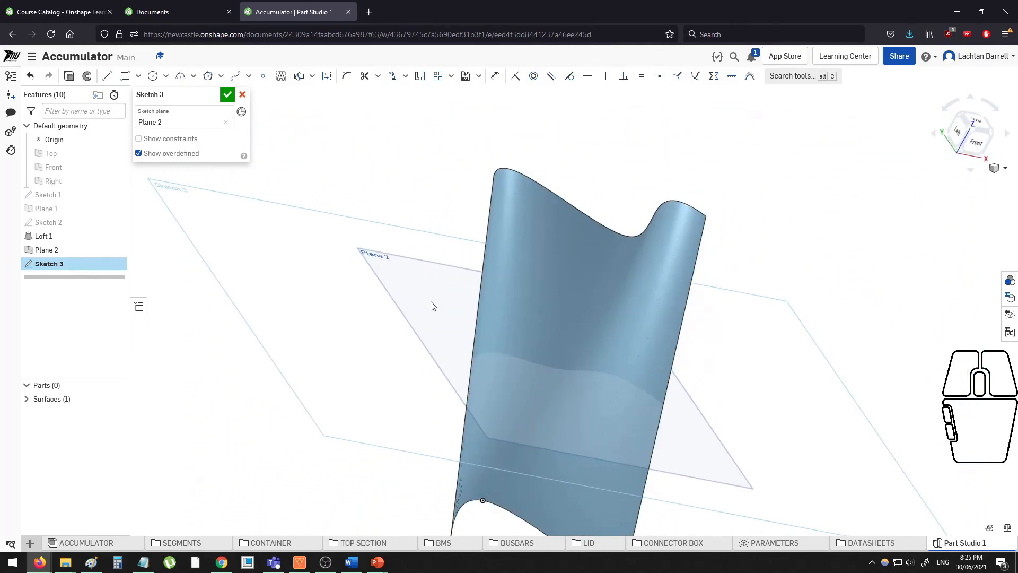
pyautogui.moveTo(571, 279); pyautogui.dragTo(583, 279, button='right')
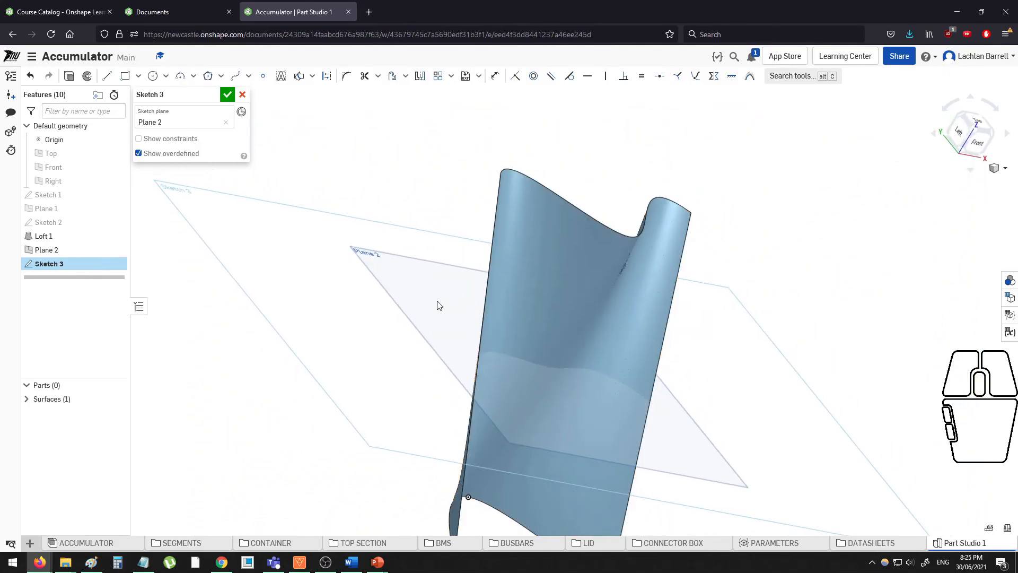
pyautogui.press('n')
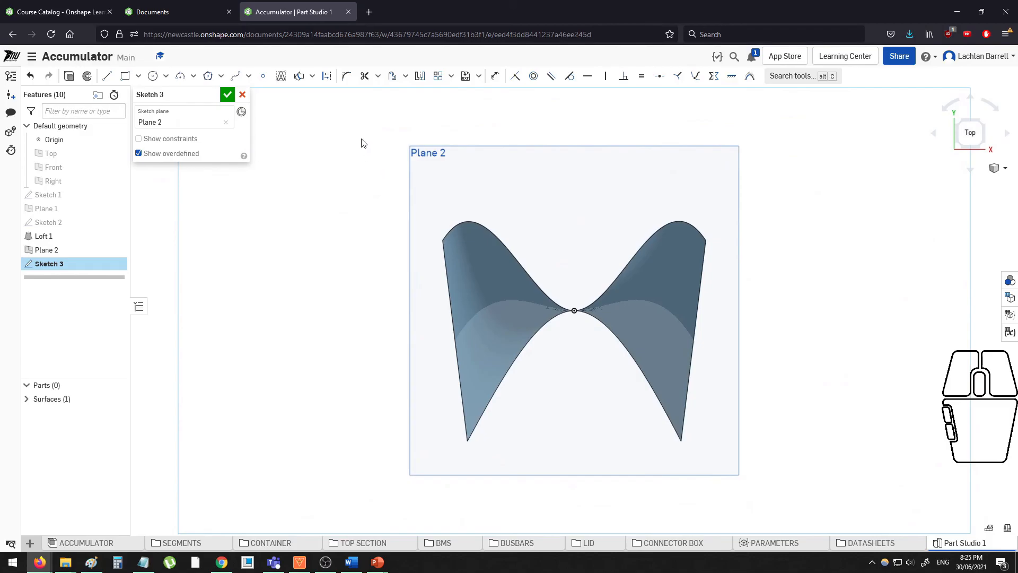
# Add the Intersection curve between the lofted surface and Plane 2 to the sketch.
pyautogui.click(312, 76)
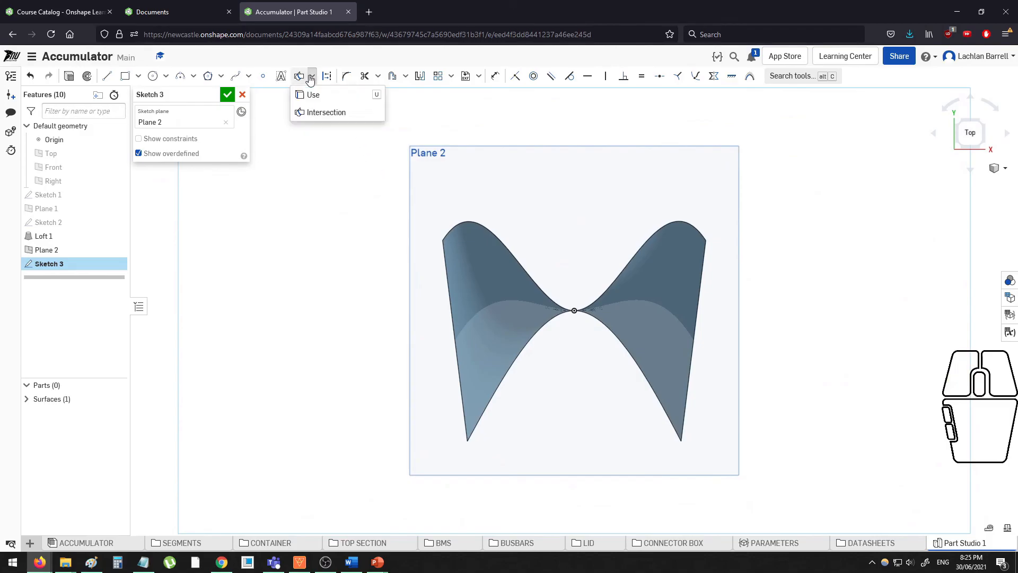
pyautogui.click(327, 113)
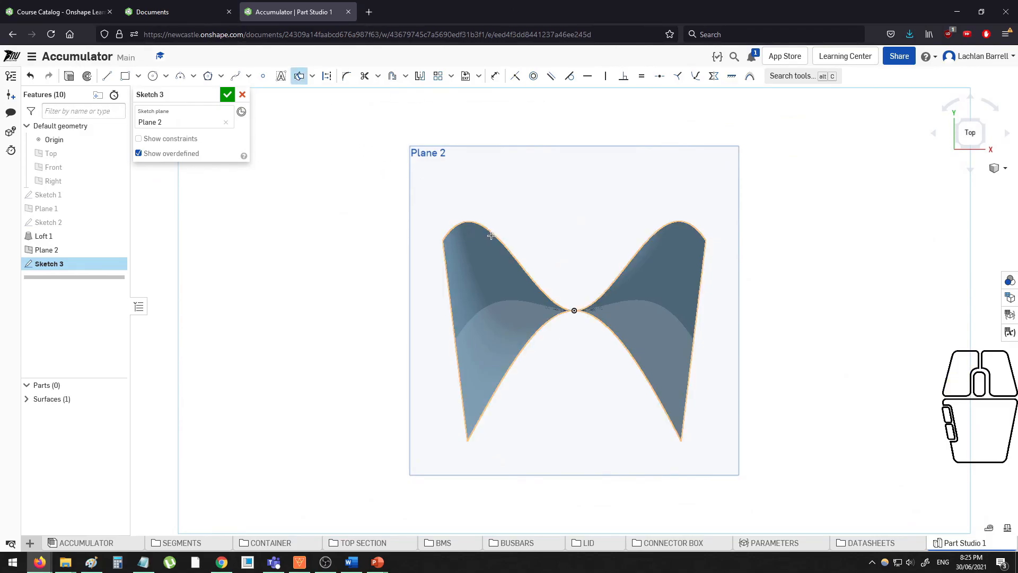
pyautogui.moveTo(480, 246); pyautogui.dragTo(733, 300, button='middle')
pyautogui.press('Escape')
pyautogui.press('n')
pyautogui.click(638, 291)
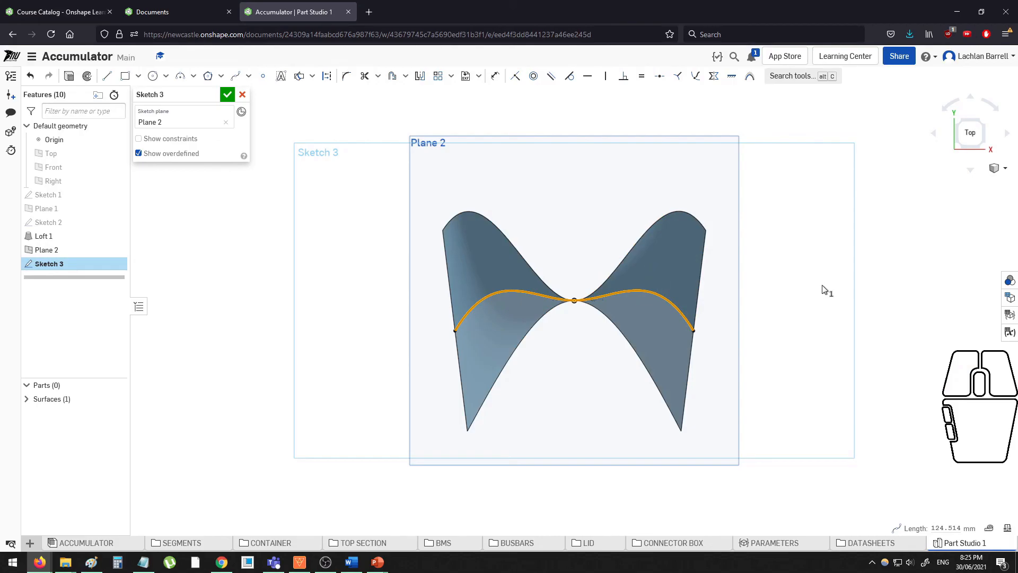
pyautogui.press('u')
pyautogui.click(637, 290)
pyautogui.press('u')
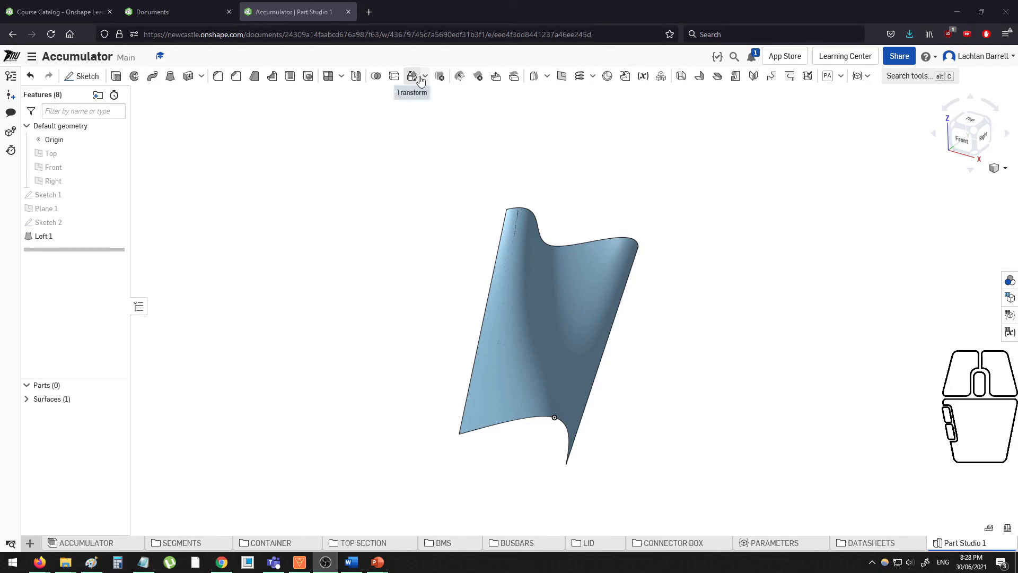
# Start a Transform feature of type Scale on the lofted surface.
pyautogui.keyDown('ctrl'); pyautogui.moveTo(560, 172); pyautogui.dragTo(494, 162, button='middle'); pyautogui.keyUp('ctrl')
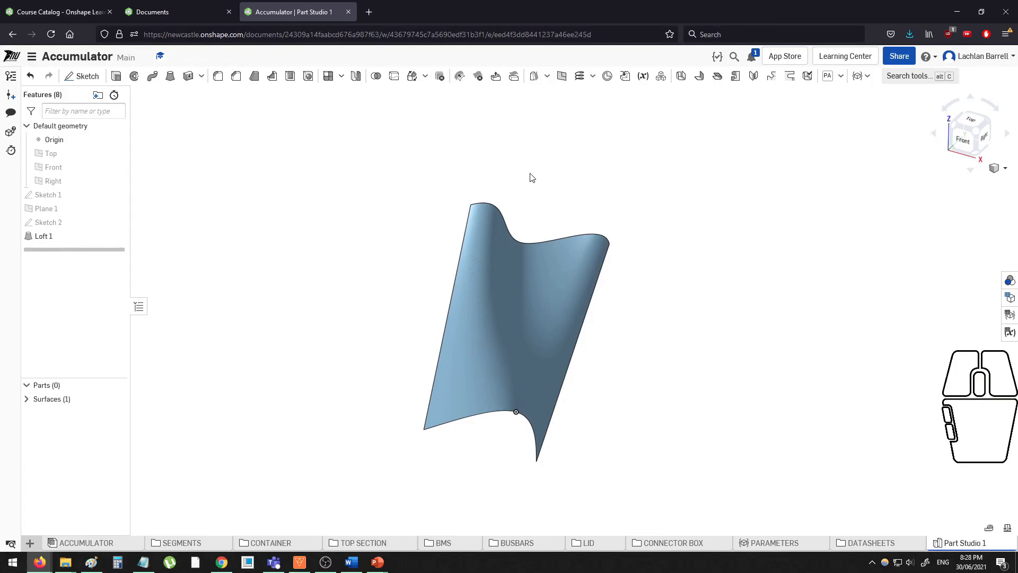
pyautogui.moveTo(644, 221); pyautogui.dragTo(638, 198, button='middle')
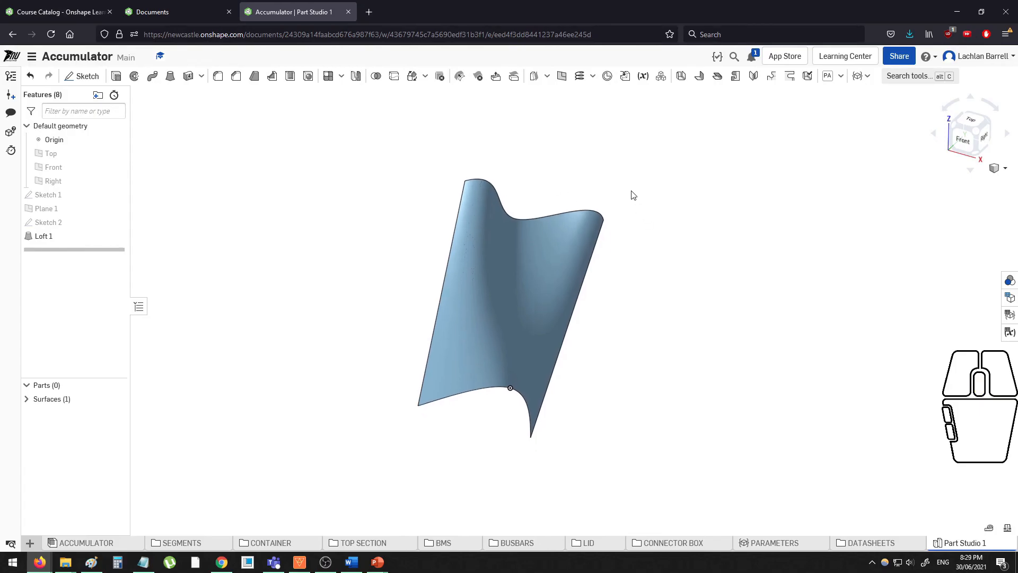
pyautogui.moveTo(458, 149); pyautogui.dragTo(460, 160, button='middle')
pyautogui.click(412, 75)
pyautogui.moveTo(502, 256); pyautogui.dragTo(300, 208, button='middle')
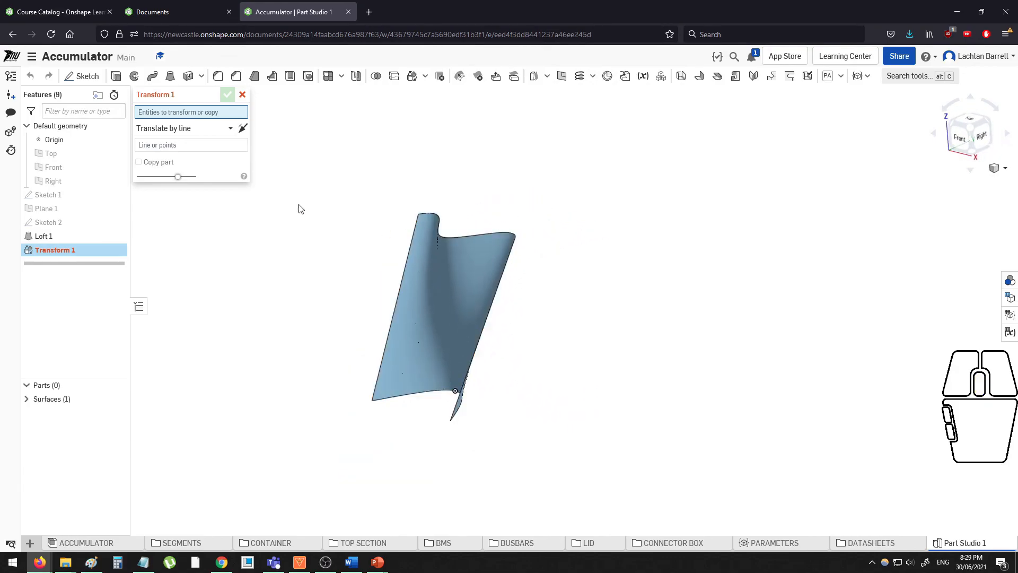
pyautogui.click(210, 129)
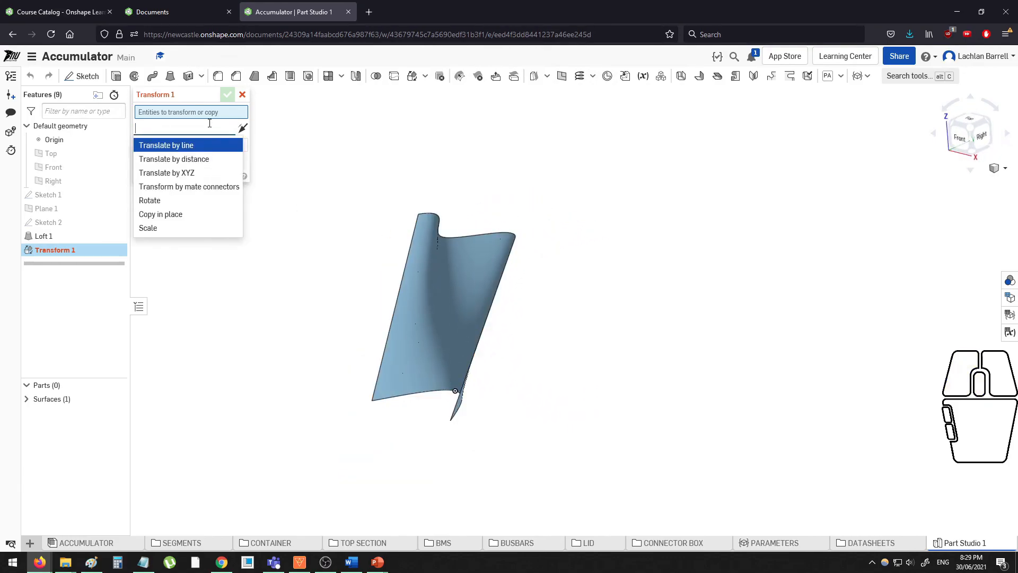
pyautogui.click(183, 228)
pyautogui.click(455, 264)
pyautogui.moveTo(450, 262); pyautogui.dragTo(477, 254, button='middle')
# Try scaling the surface uniformly by a factor of 2 about the vertex at its lower front corner.
pyautogui.click(199, 186)
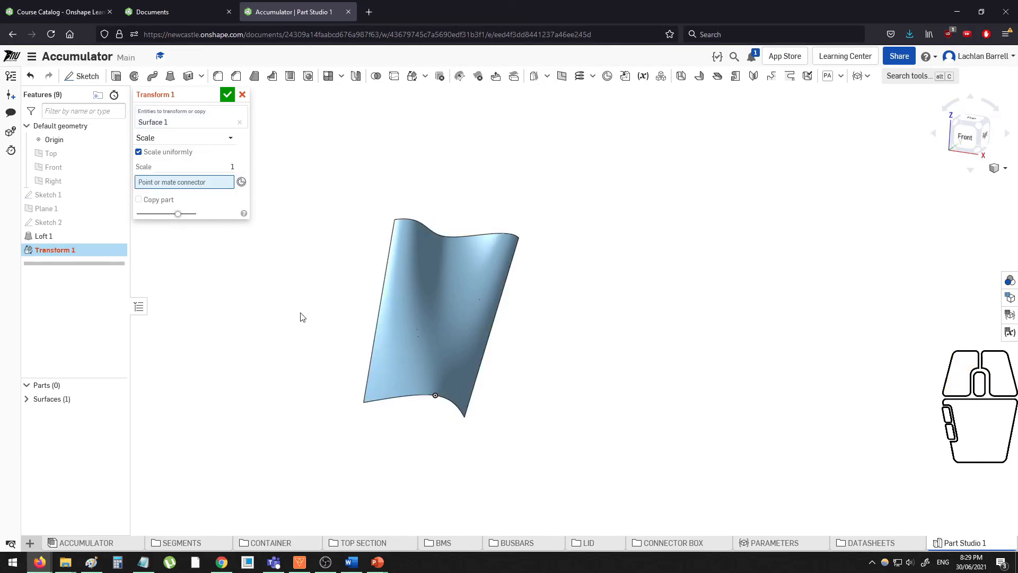
pyautogui.click(465, 417)
pyautogui.click(210, 161)
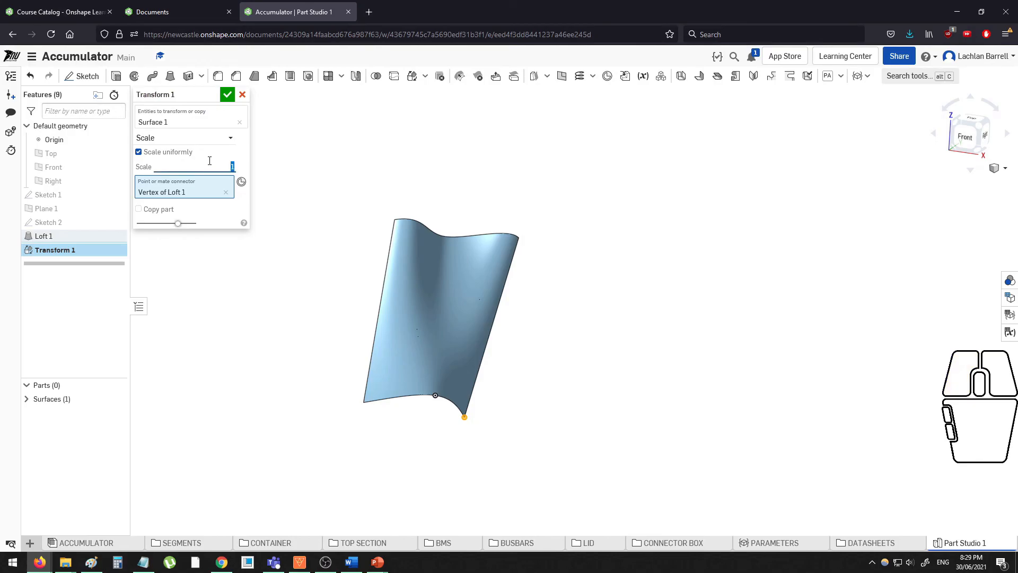
pyautogui.write('2')
pyautogui.scroll(-3, 511, 289)
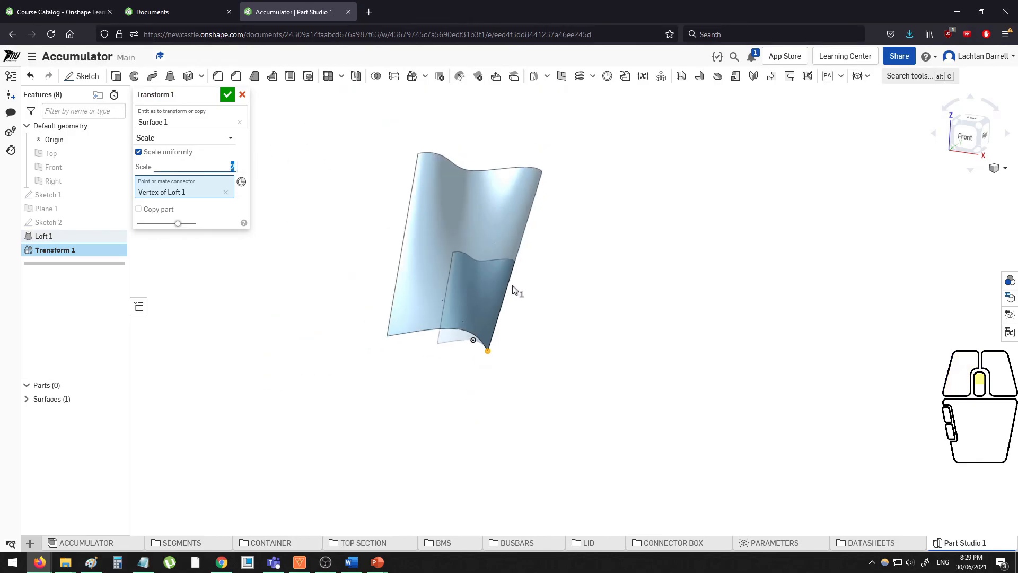
pyautogui.moveTo(583, 380)
pyautogui.mouseDown(button='right')
pyautogui.moveTo(532, 359)
pyautogui.moveTo(568, 380)
pyautogui.mouseUp(button='right')
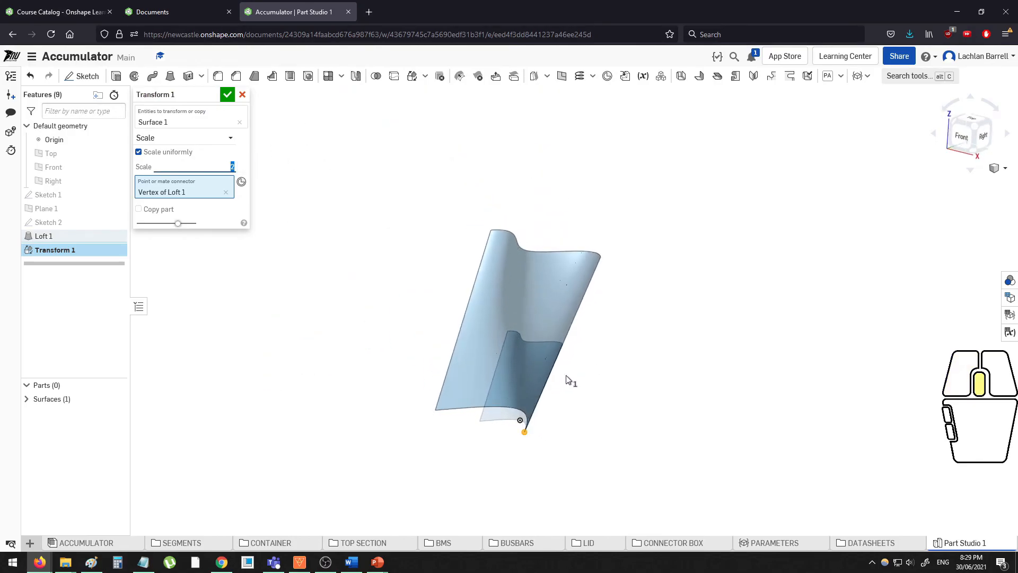
# Try a non-uniform scale of 3 in X, 2 in Y and 50 in Z about the same vertex, and discard the transform.
pyautogui.click(160, 152)
pyautogui.click(213, 165)
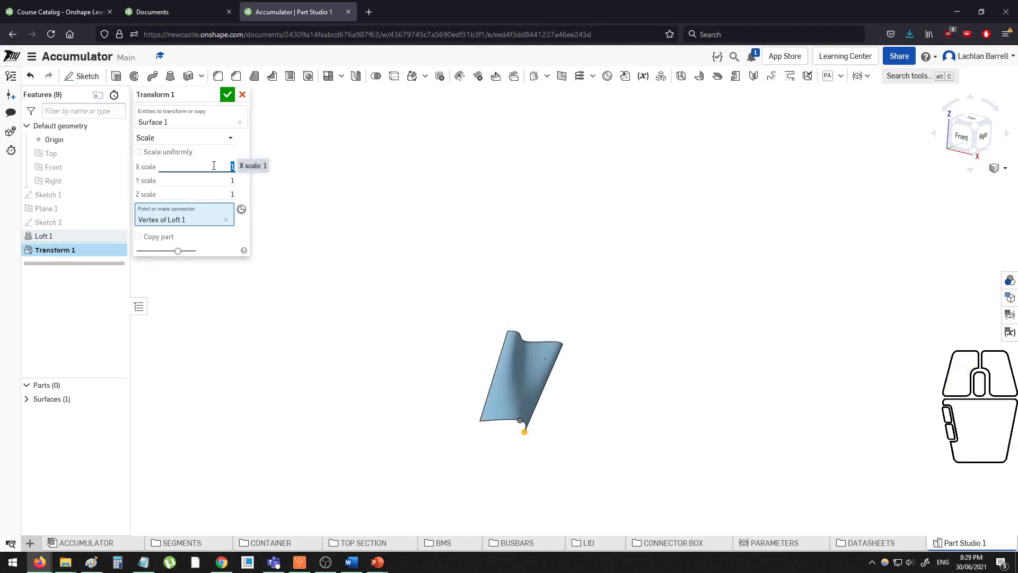
pyautogui.write('3')
pyautogui.press('Tab')
pyautogui.write('2')
pyautogui.press('Tab')
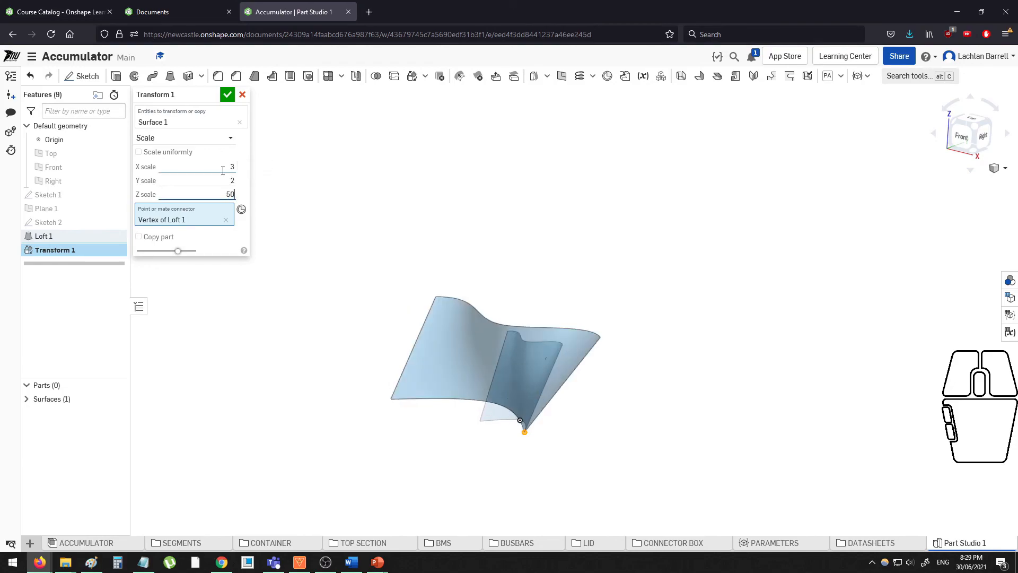
pyautogui.hotkey('shift', 'Tab')
pyautogui.moveTo(467, 317); pyautogui.dragTo(476, 280, button='middle')
pyautogui.click(242, 94)
pyautogui.moveTo(552, 248)
pyautogui.mouseDown(button='middle')
pyautogui.moveTo(546, 288)
pyautogui.moveTo(498, 304)
pyautogui.moveTo(544, 233)
pyautogui.mouseUp(button='middle')
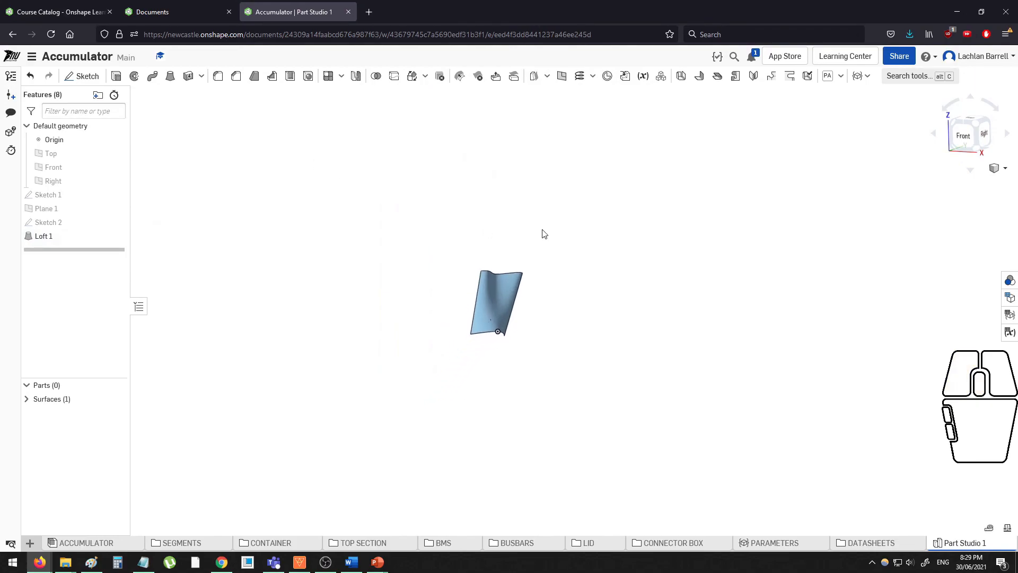